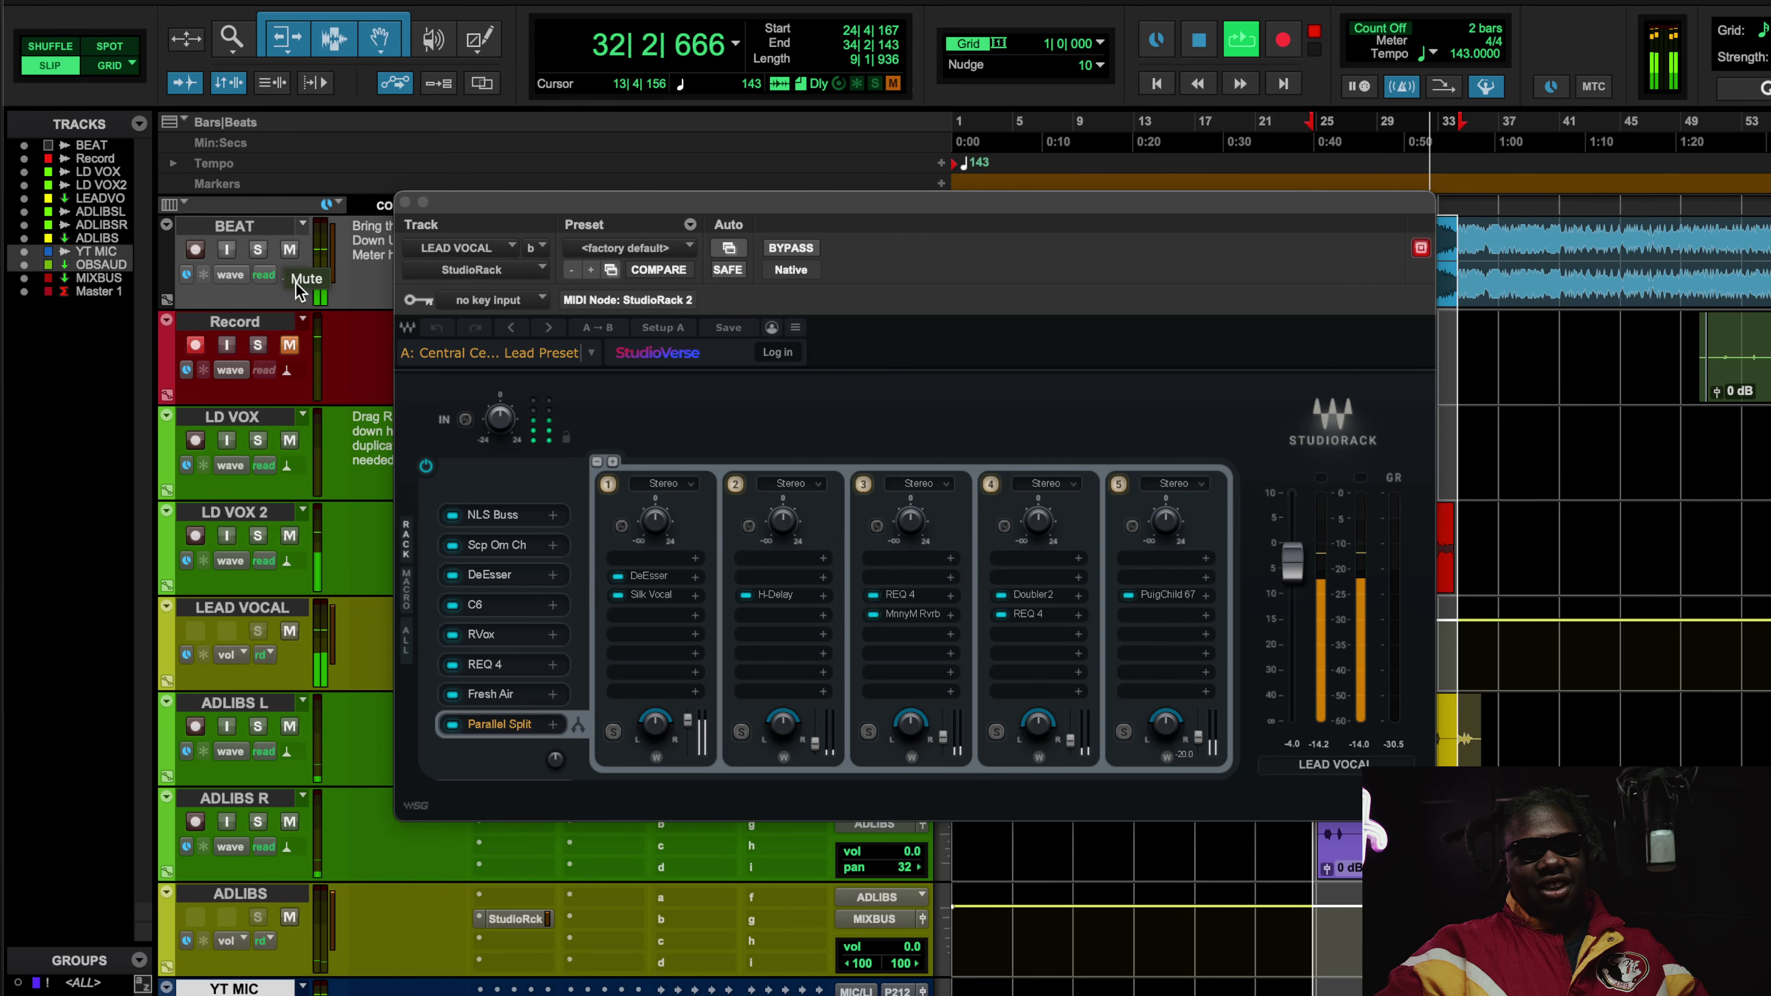
- Mute the ADLIBS track and stop playback of the loop
click(289, 917)
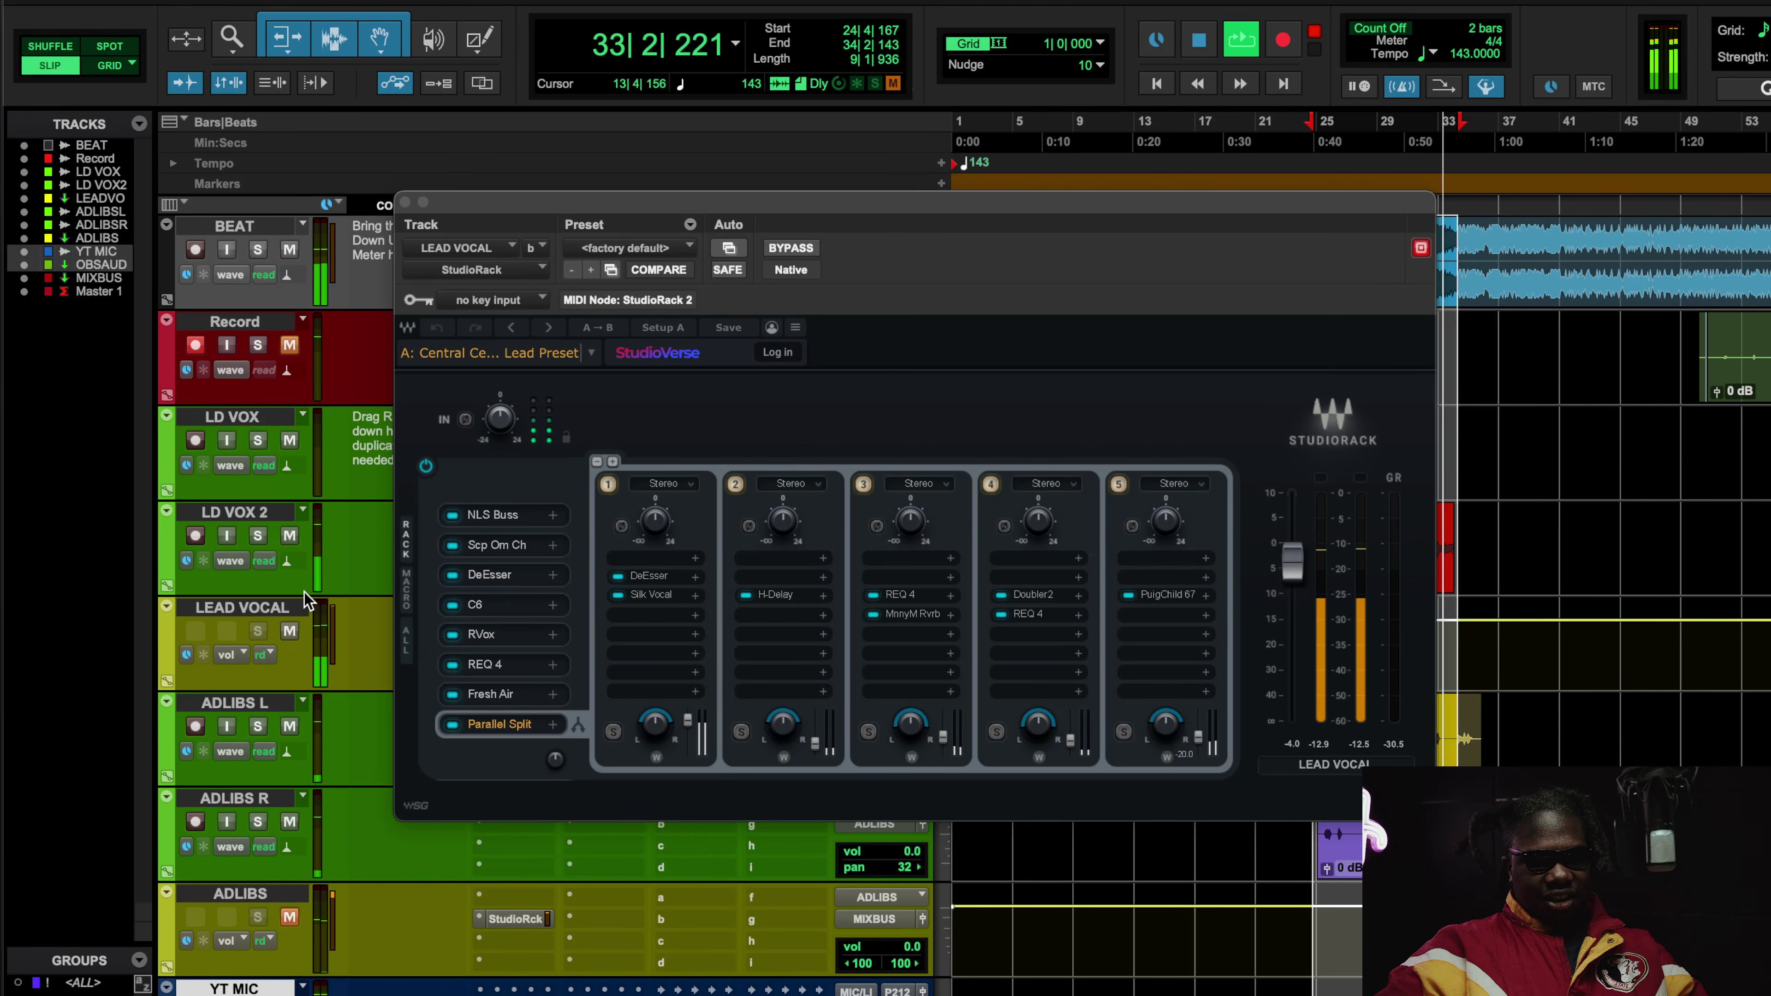
click(289, 249)
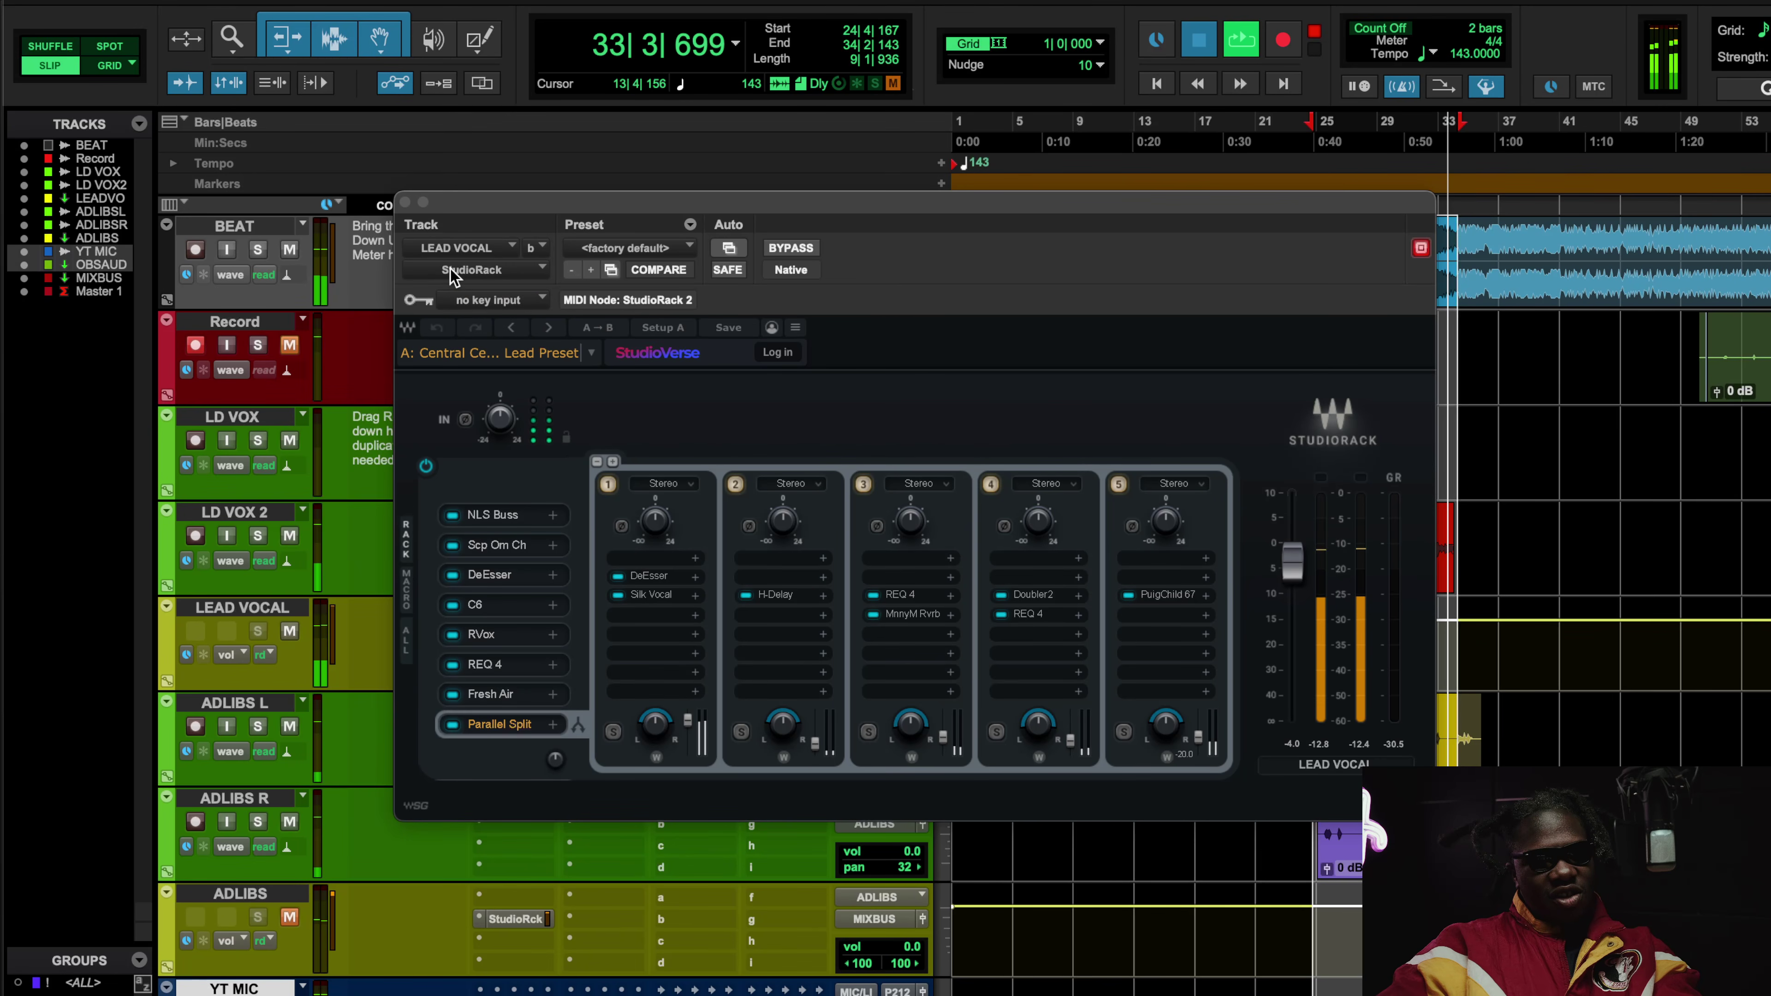
key(space)
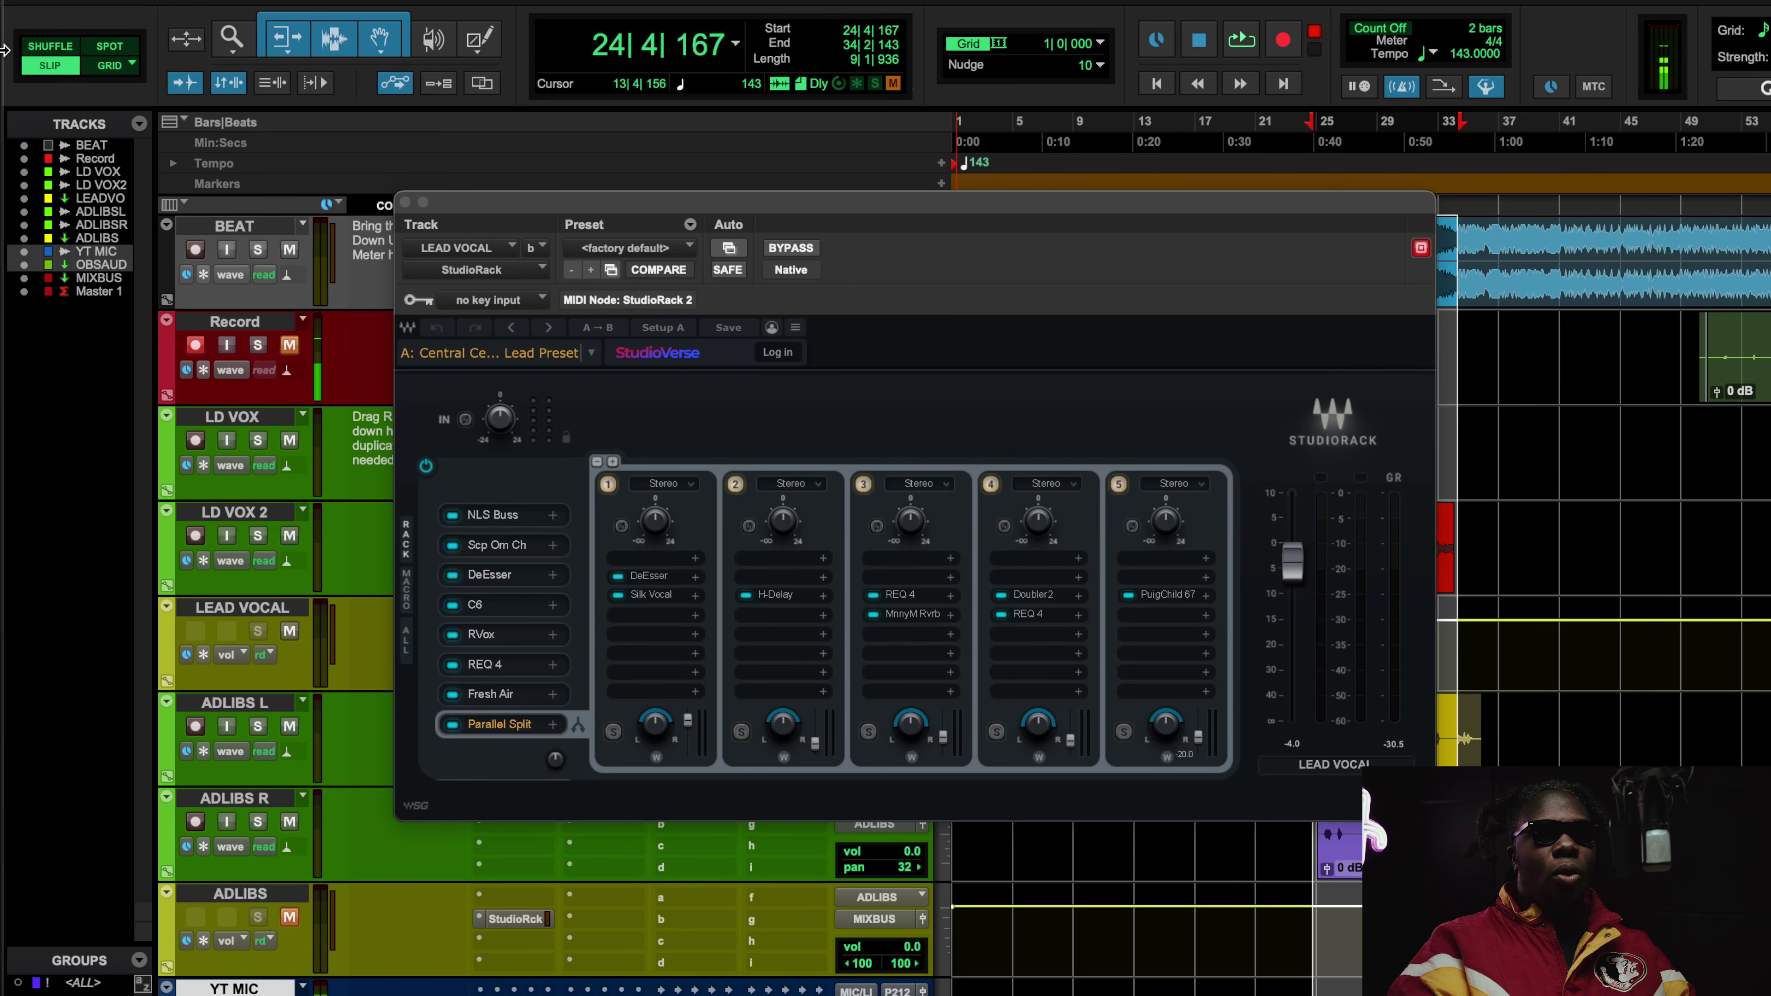
- Open the NLS Buss plugin from the LEAD VOCAL track's StudioRack chain to examine its settings
click(496, 518)
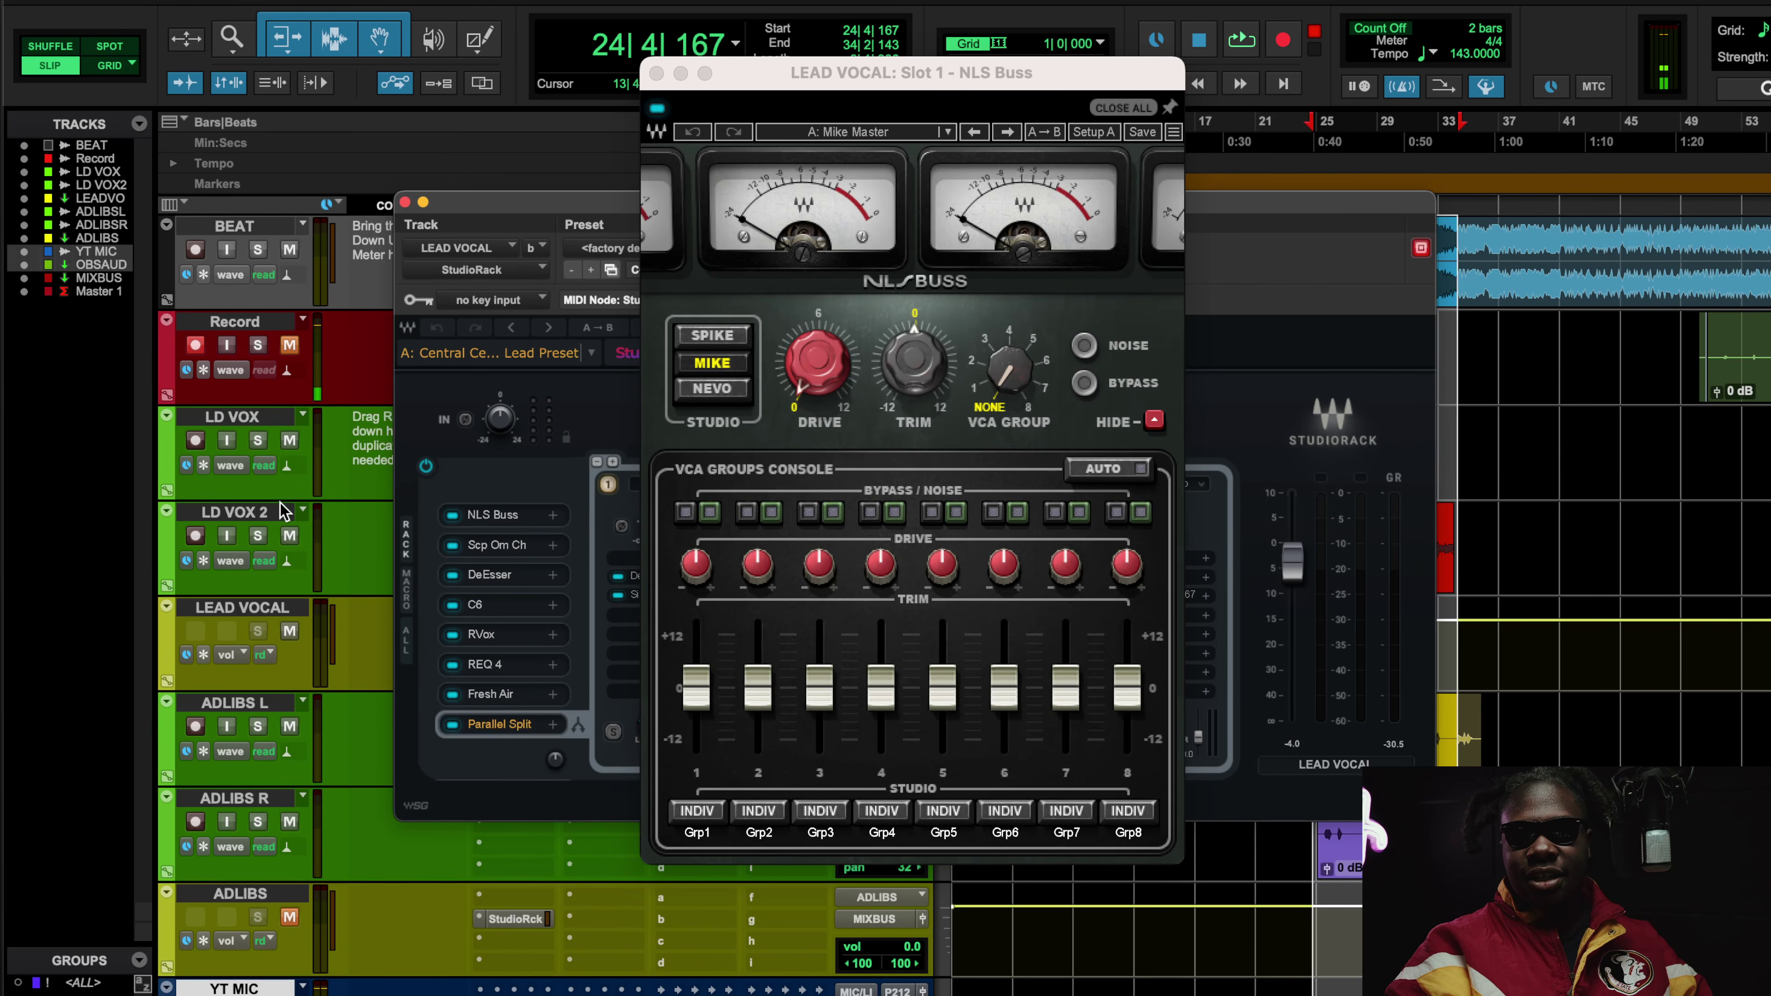
click(647, 86)
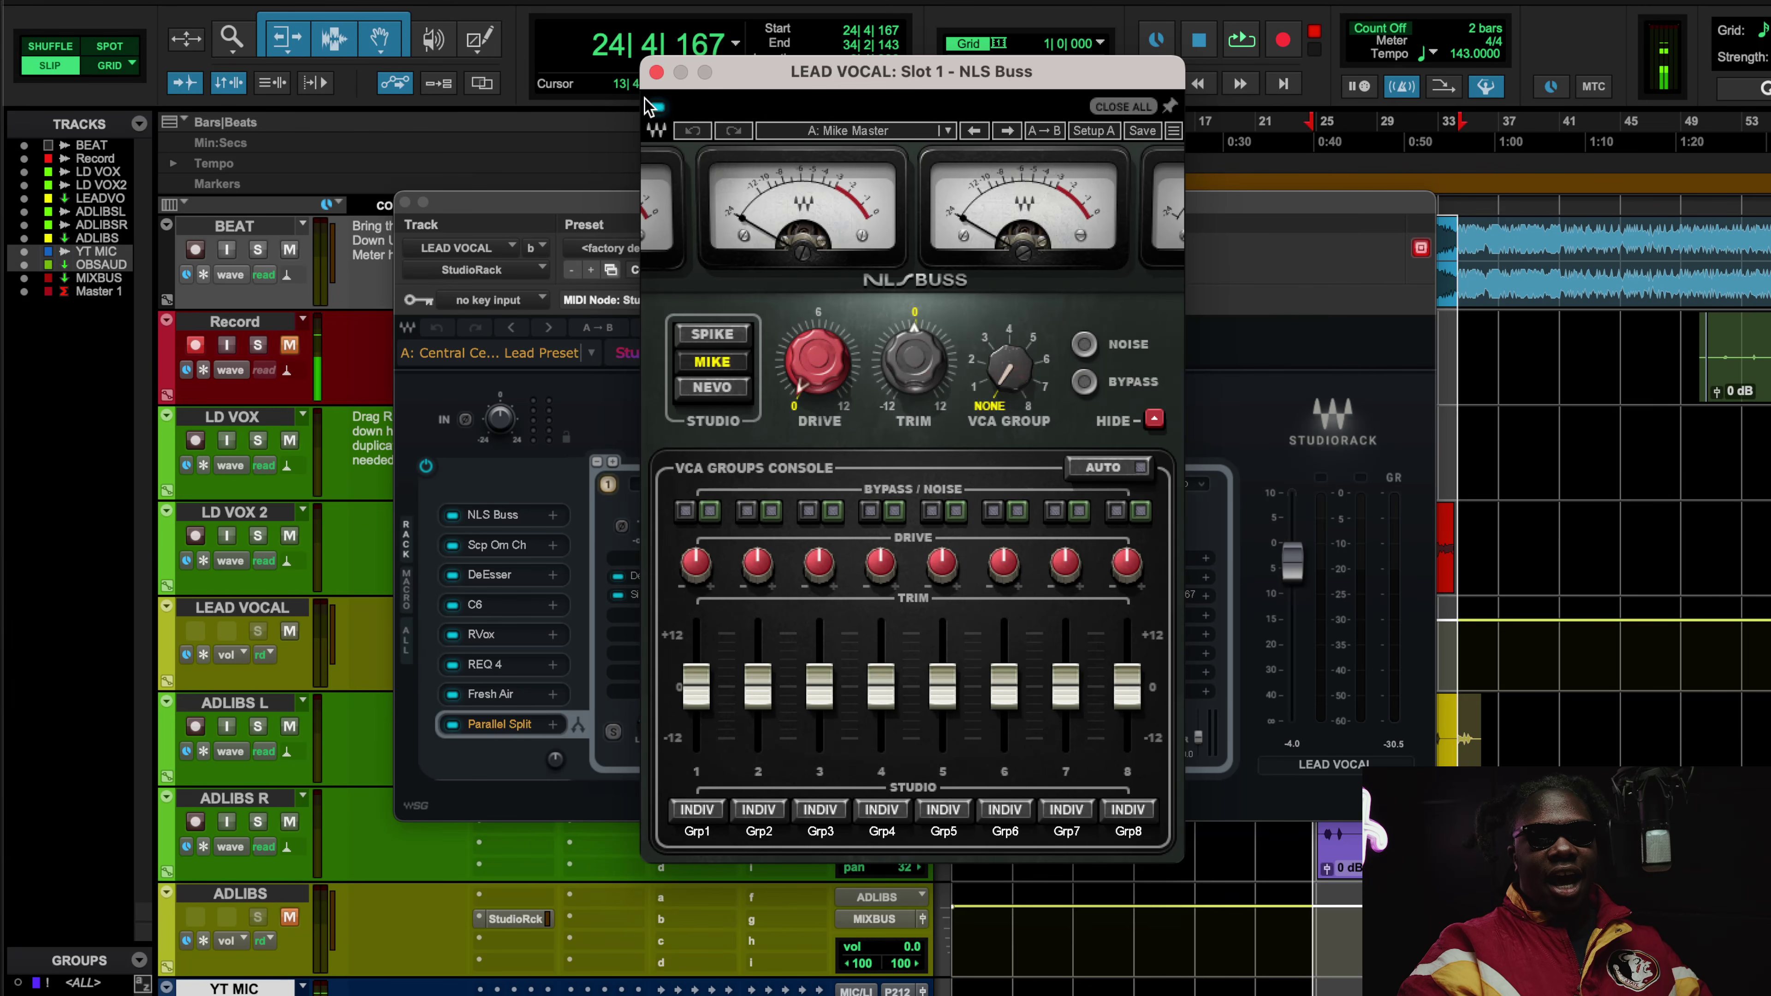
click(656, 72)
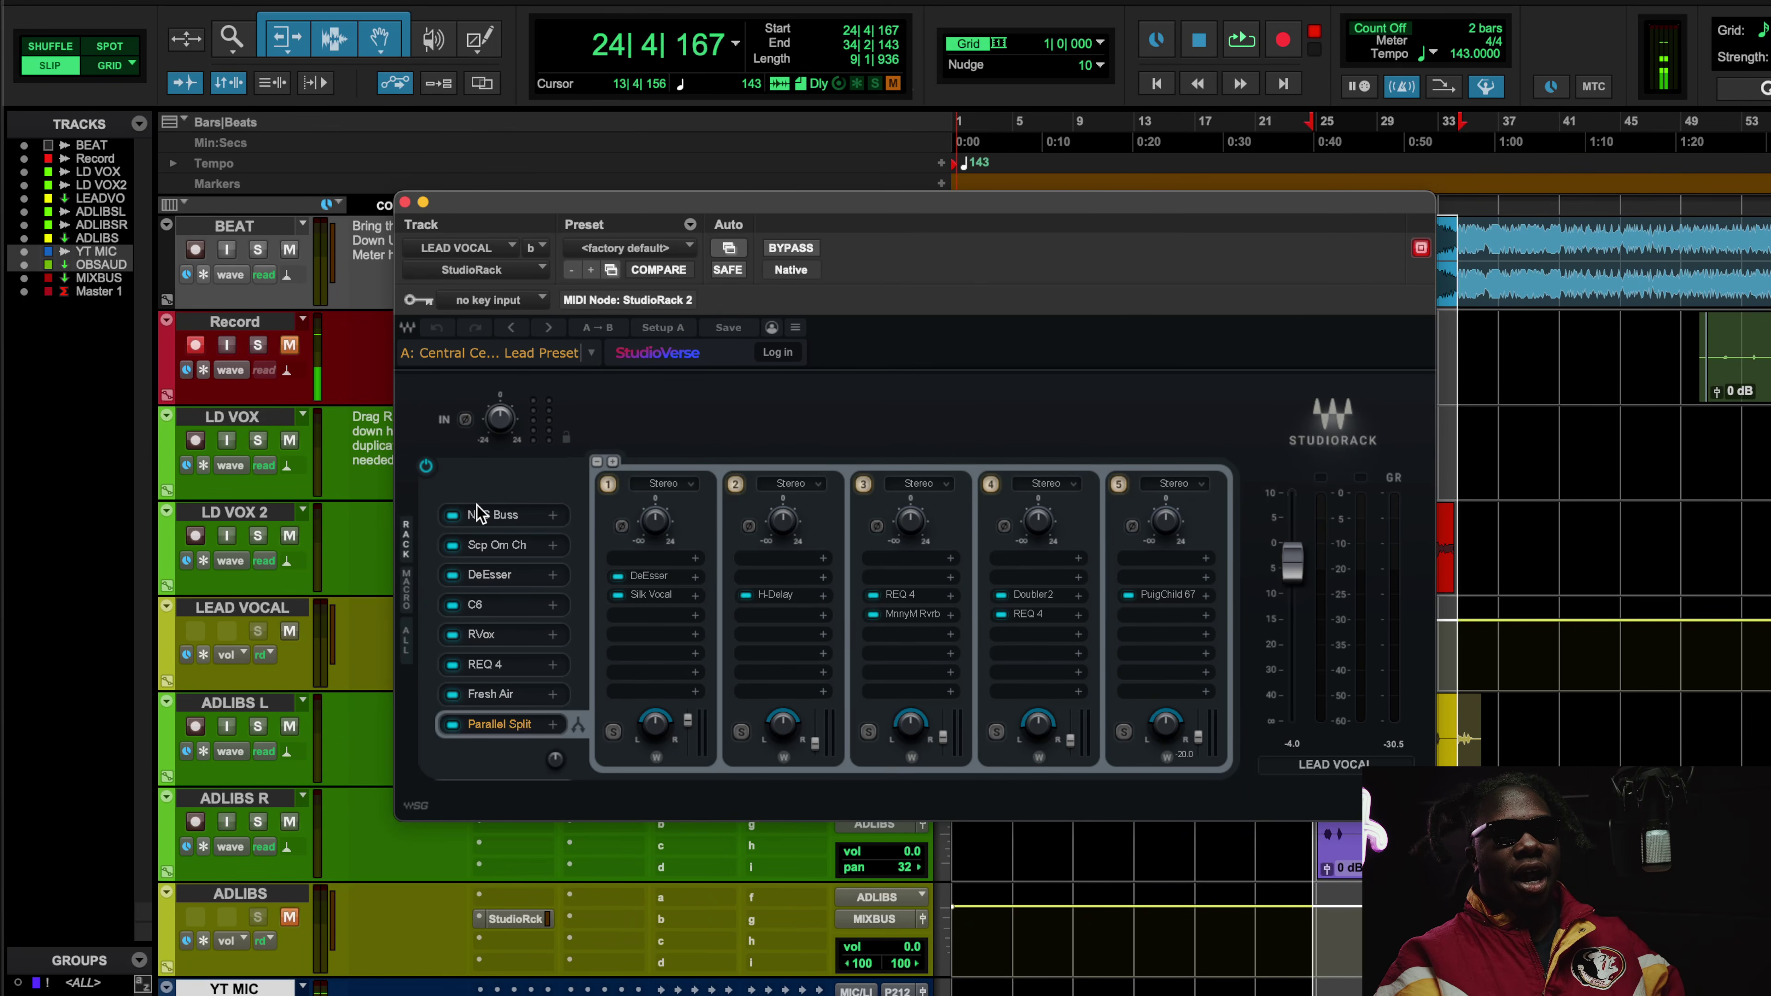
click(477, 515)
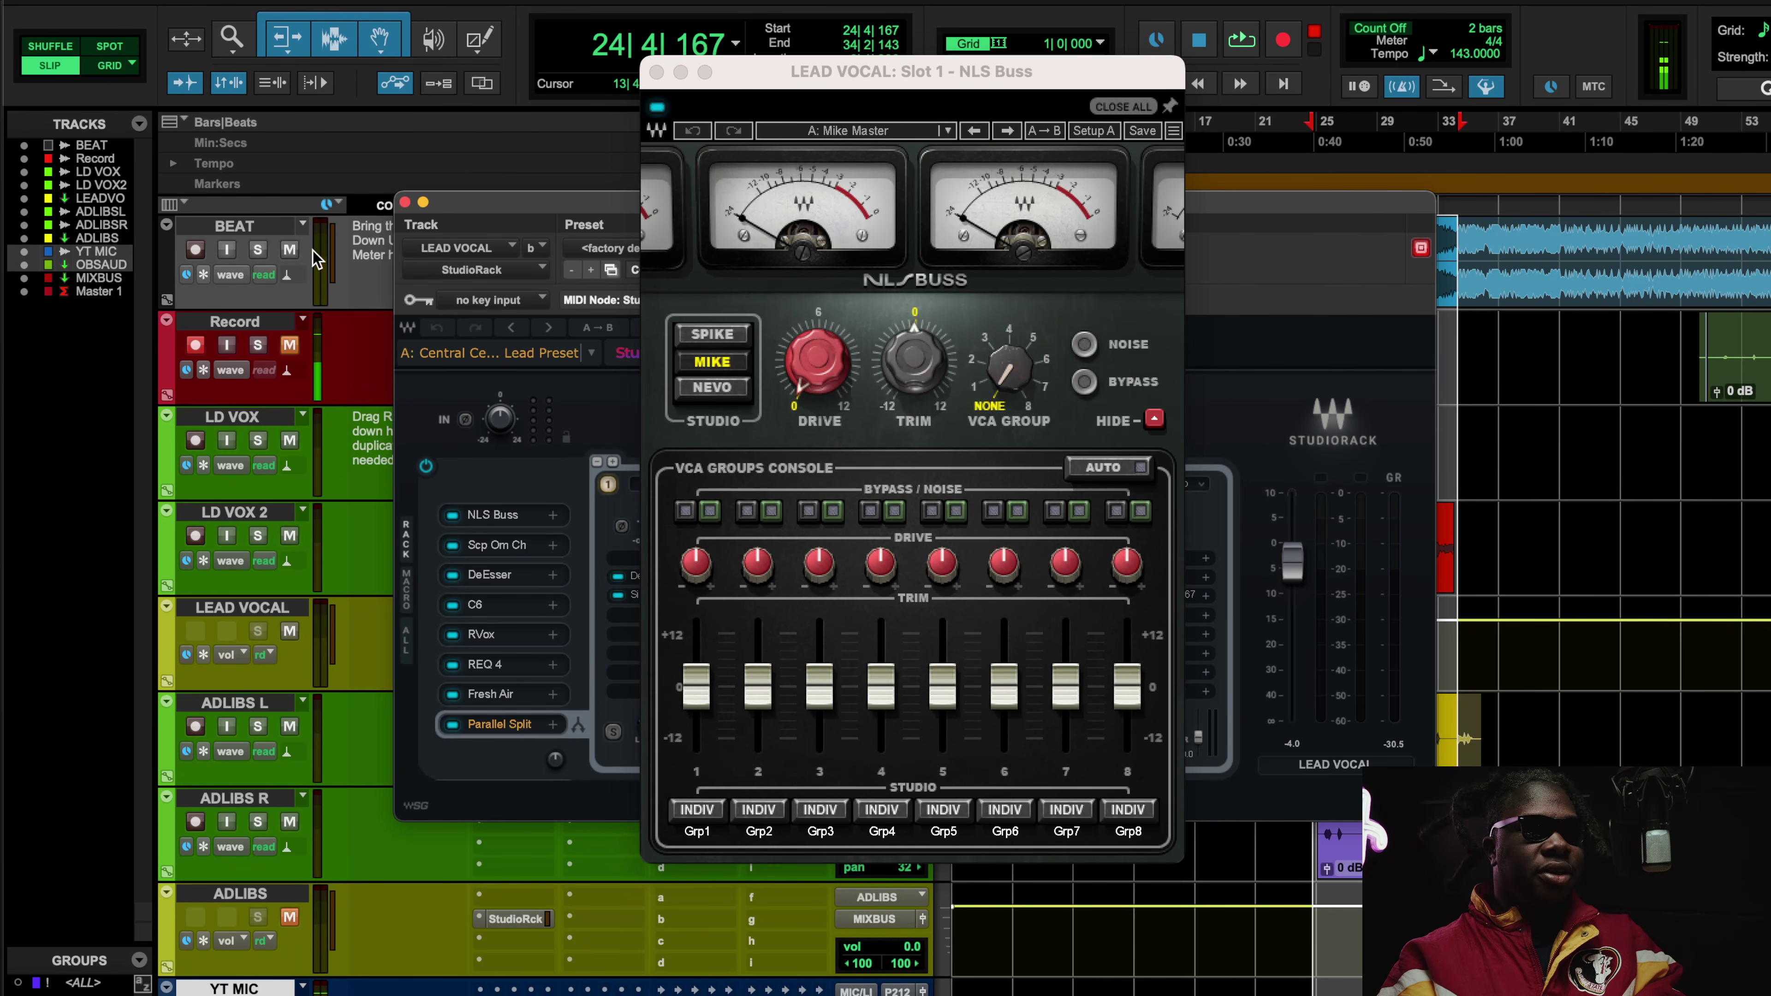
- Play the loop and toggle the lead vocal StudioRack's bypass to compare the unprocessed and processed vocal
key(space)
click(839, 73)
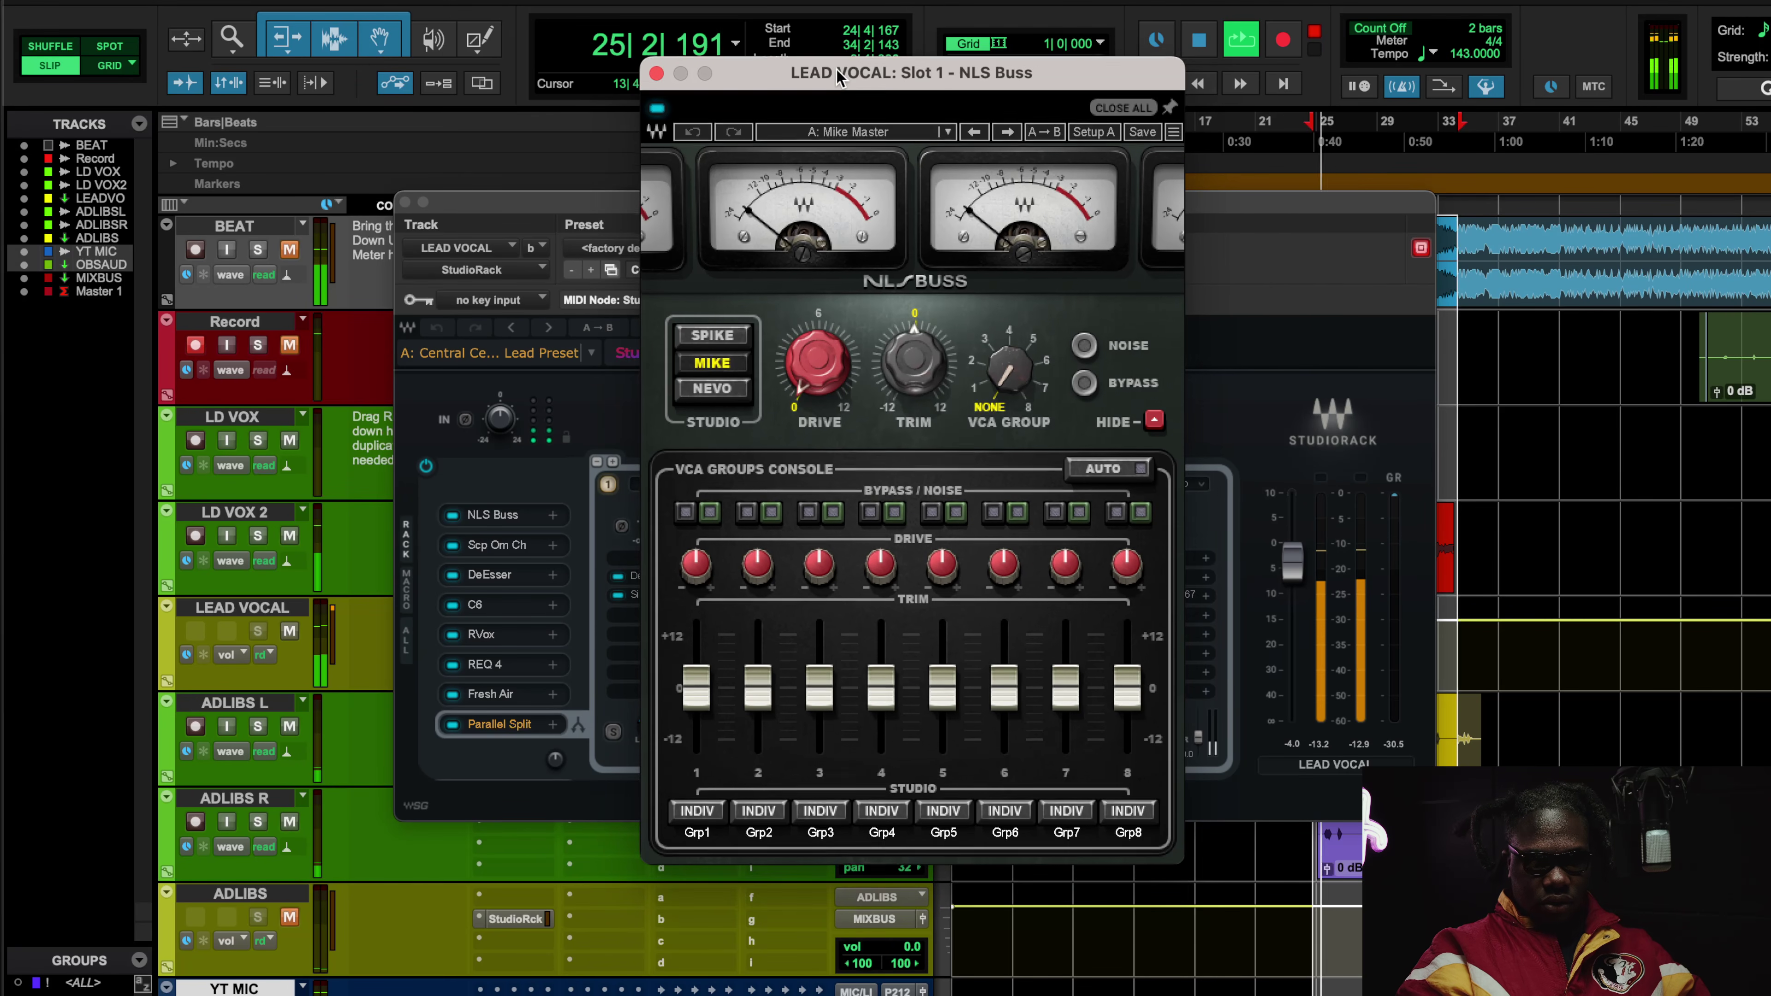
drag(837, 68, 919, 159)
click(702, 205)
click(786, 247)
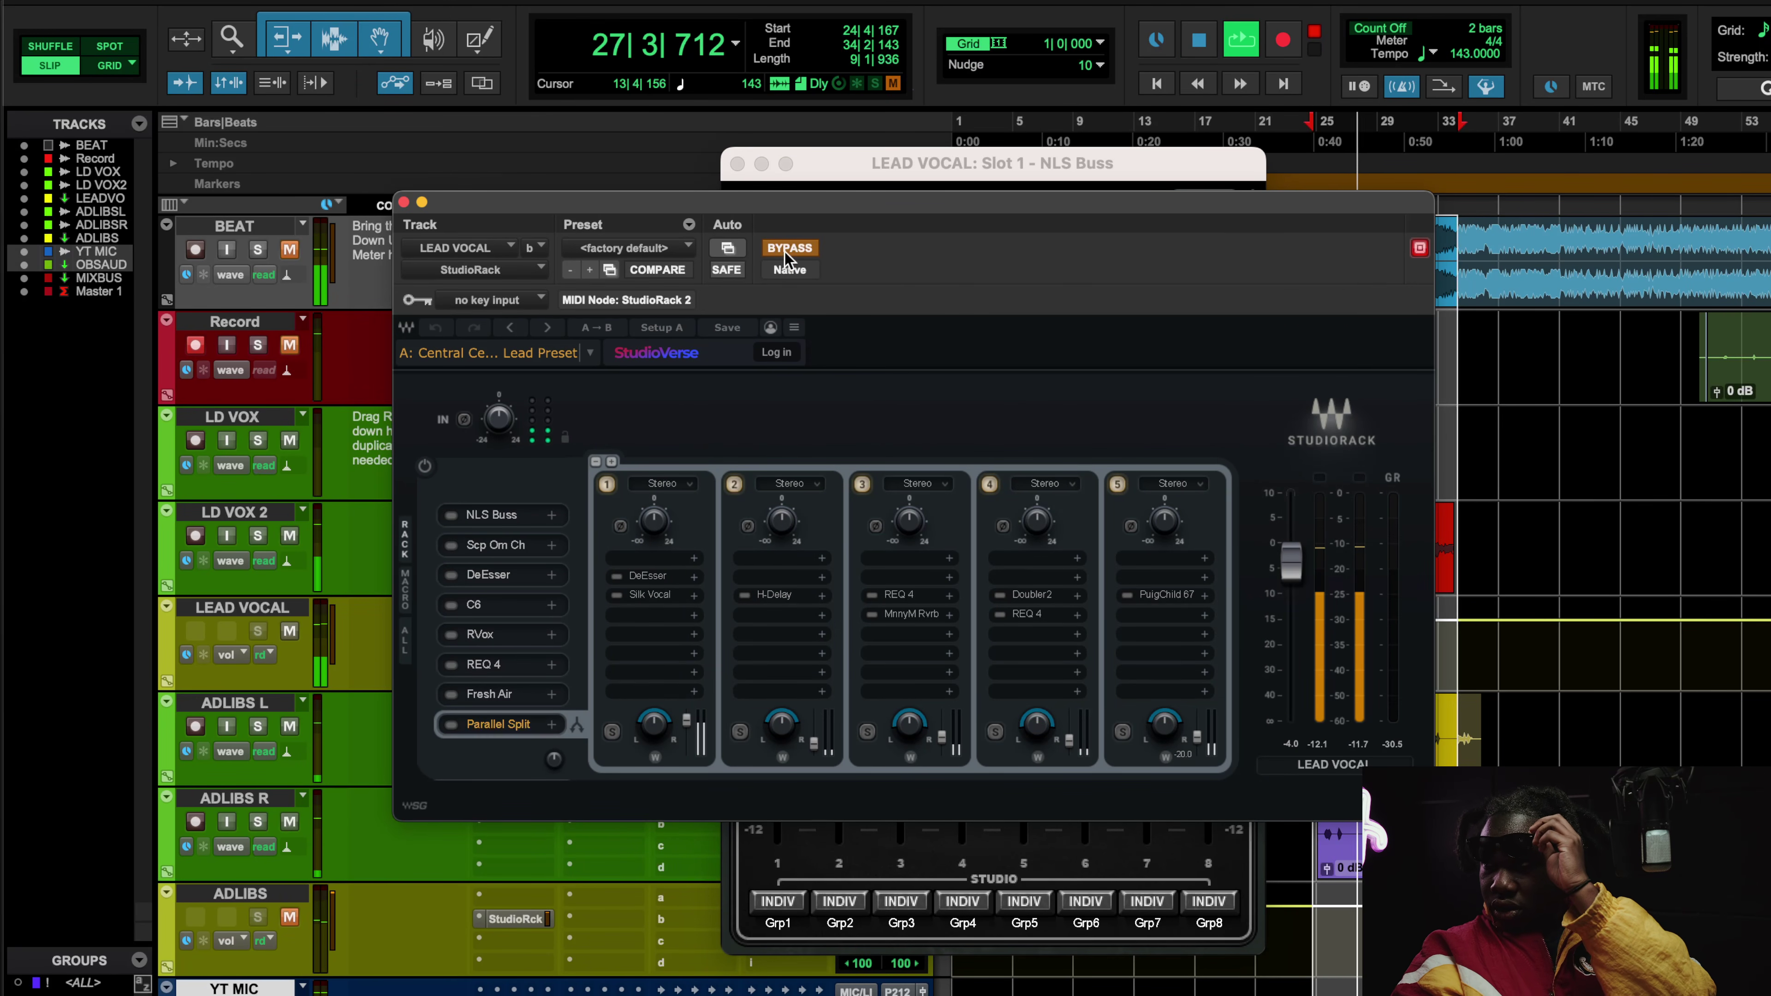
click(785, 254)
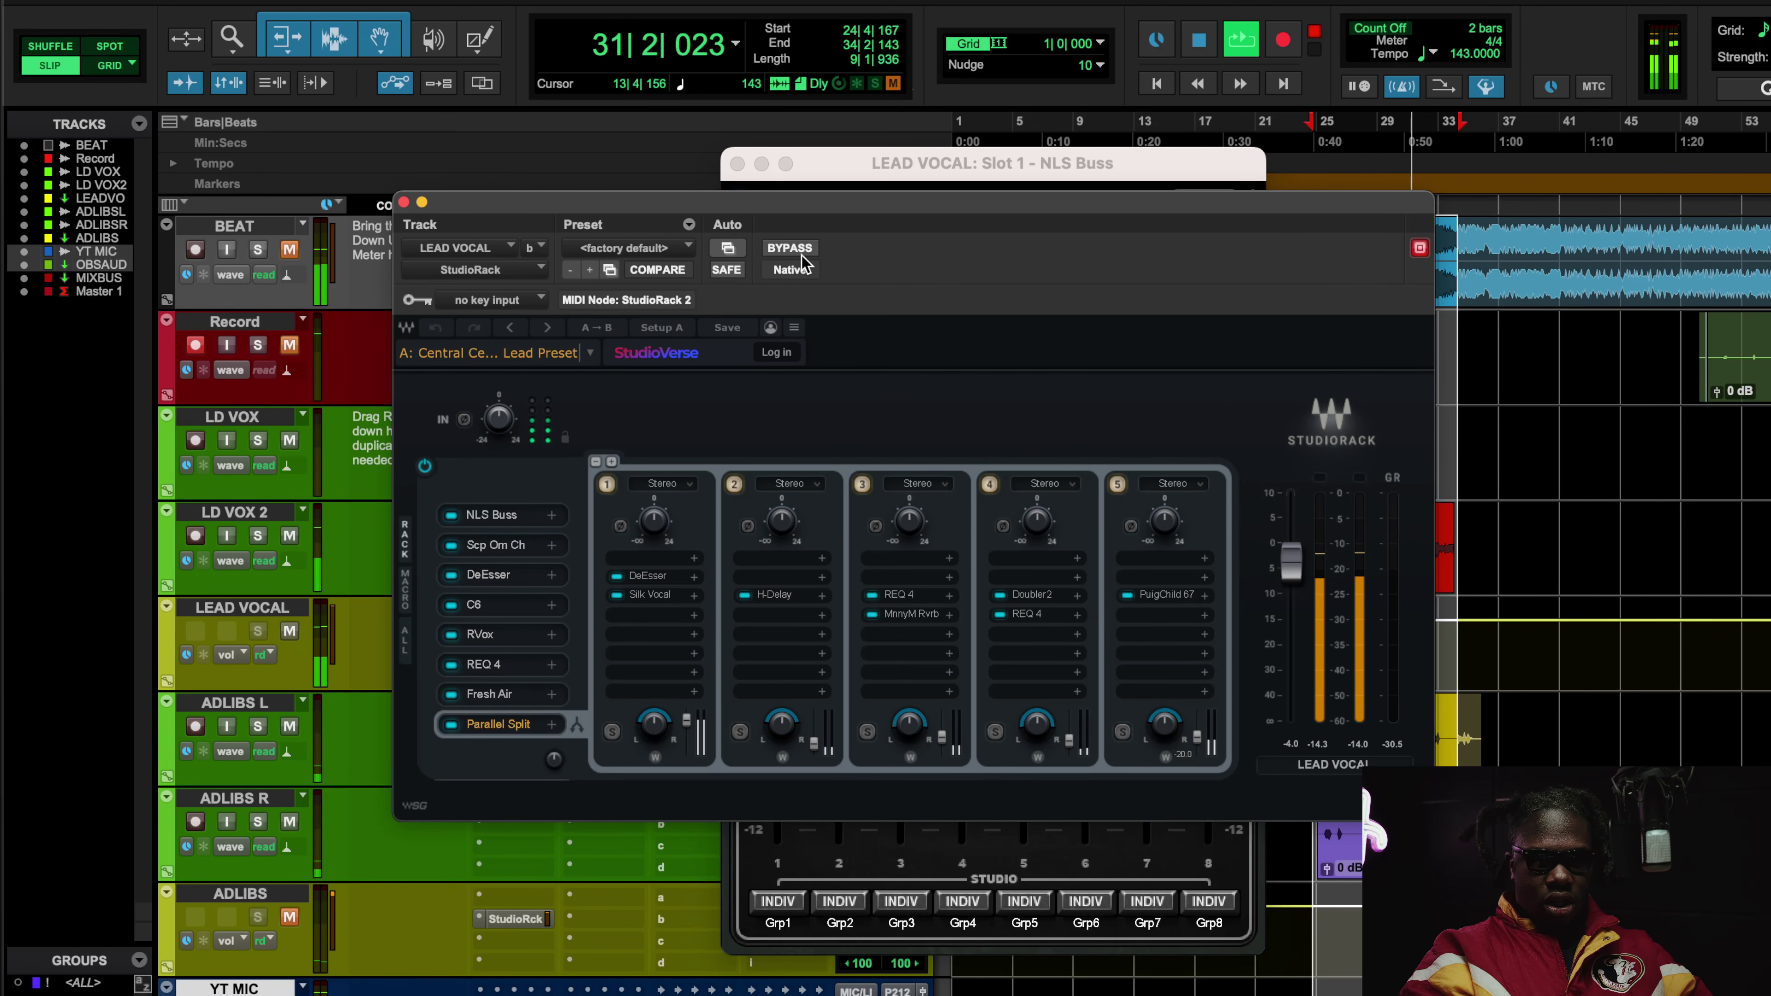
click(802, 252)
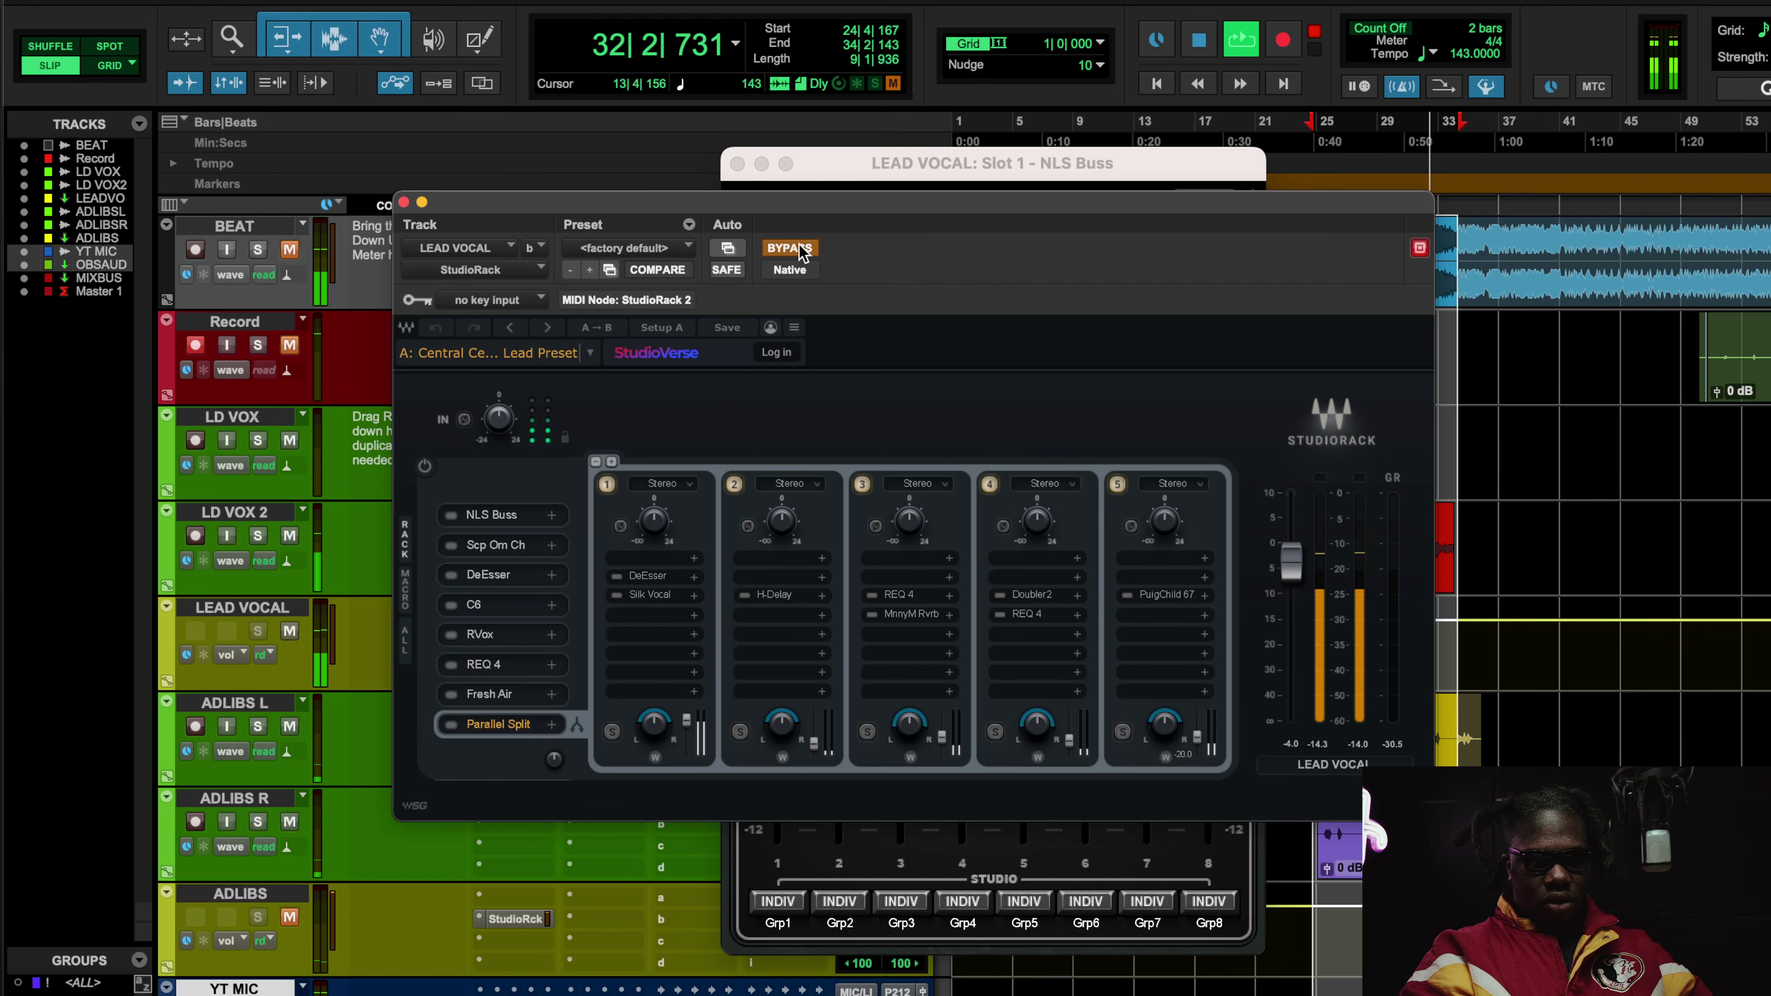
key(space)
key(space)
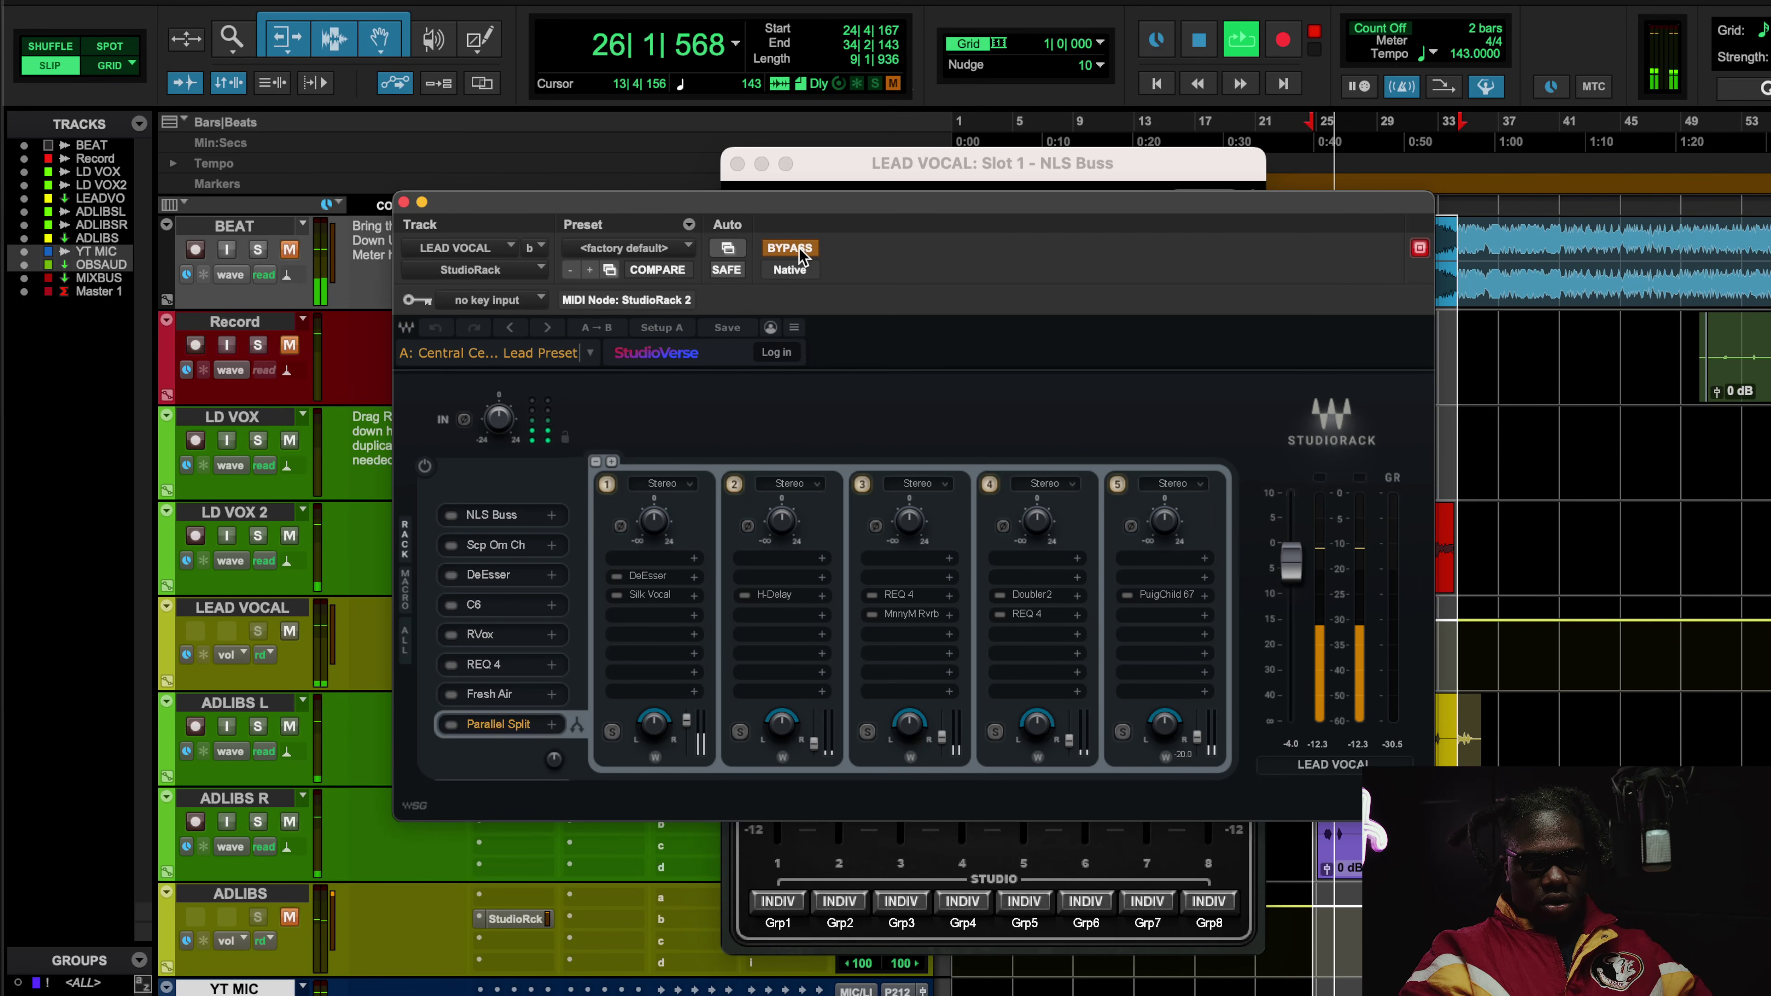
click(802, 252)
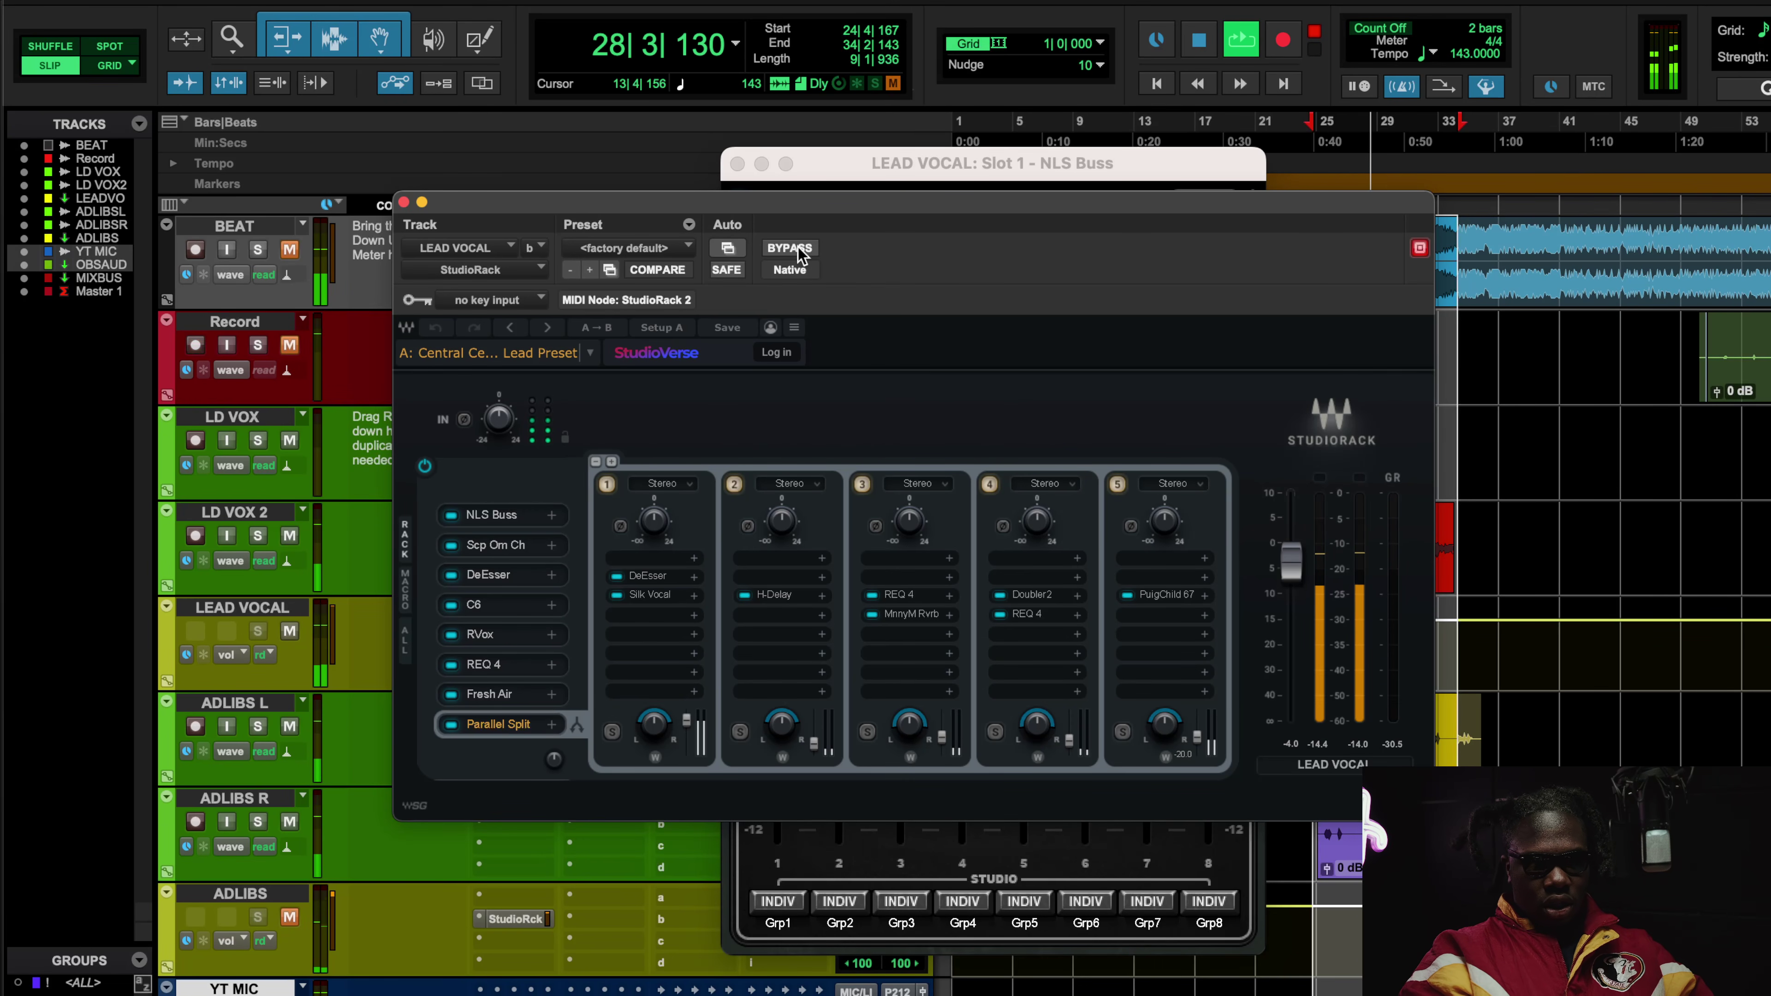
key(space)
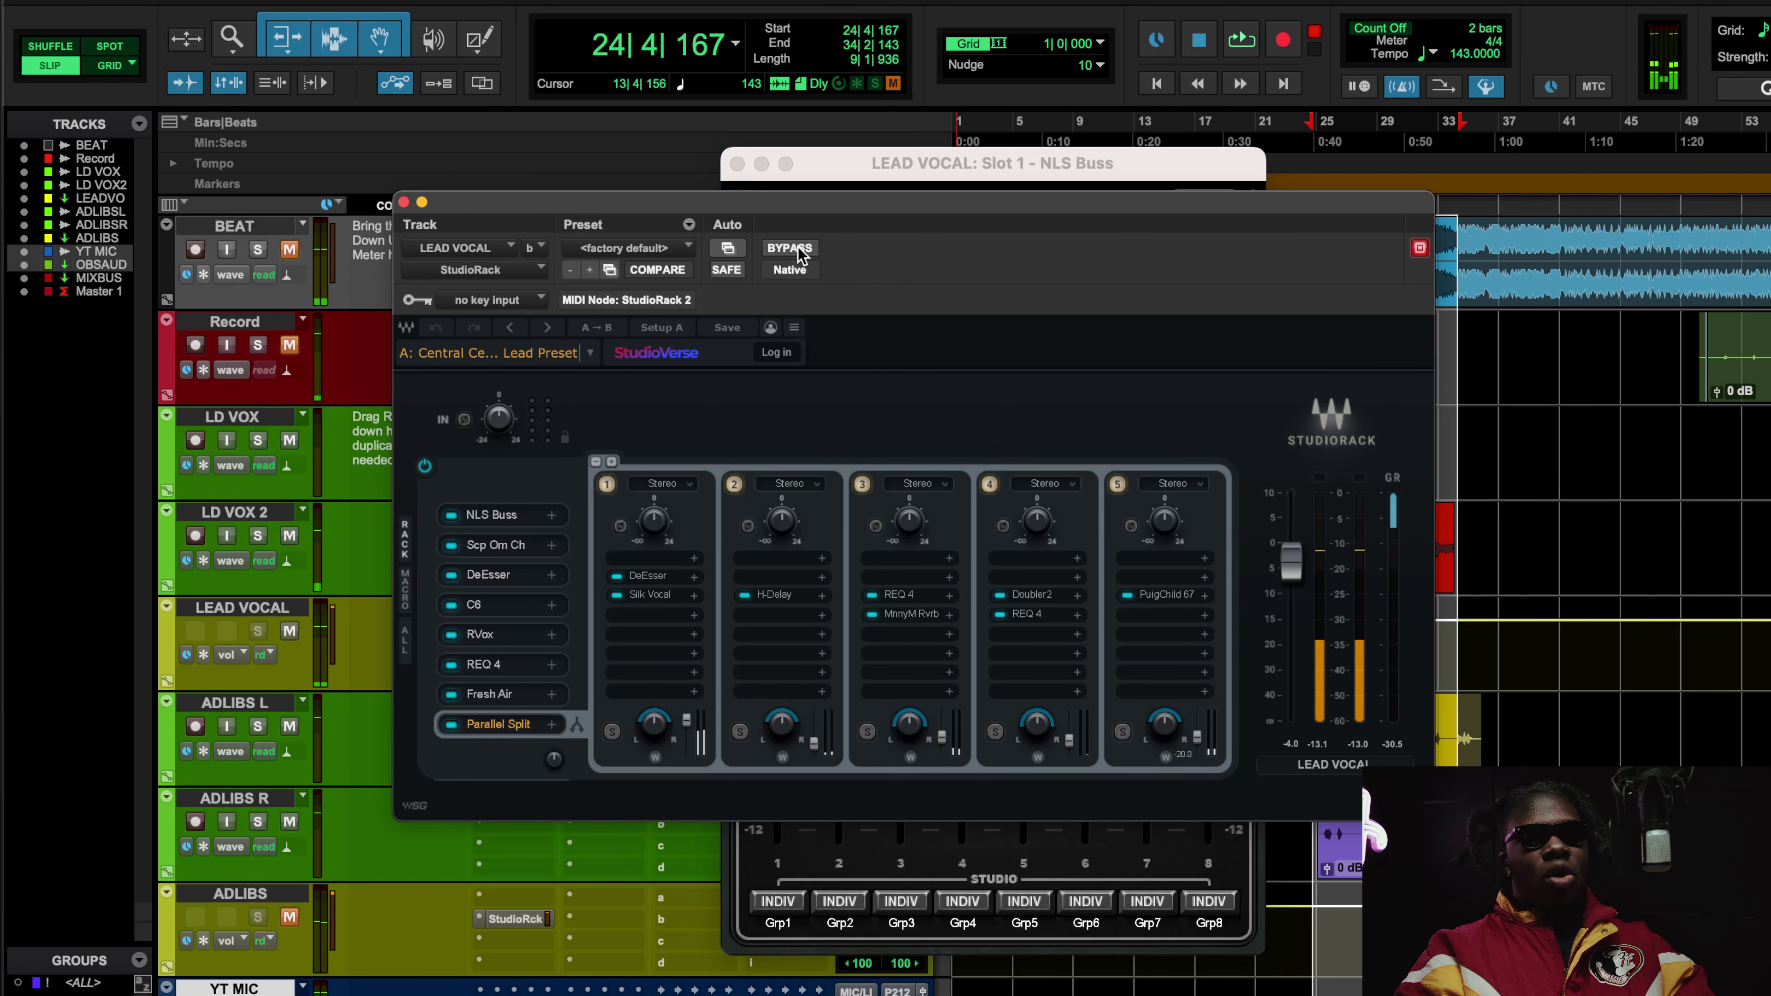
- Bring up NLS Buss and switch it off and on during playback to compare its effect on the lead vocal
click(511, 524)
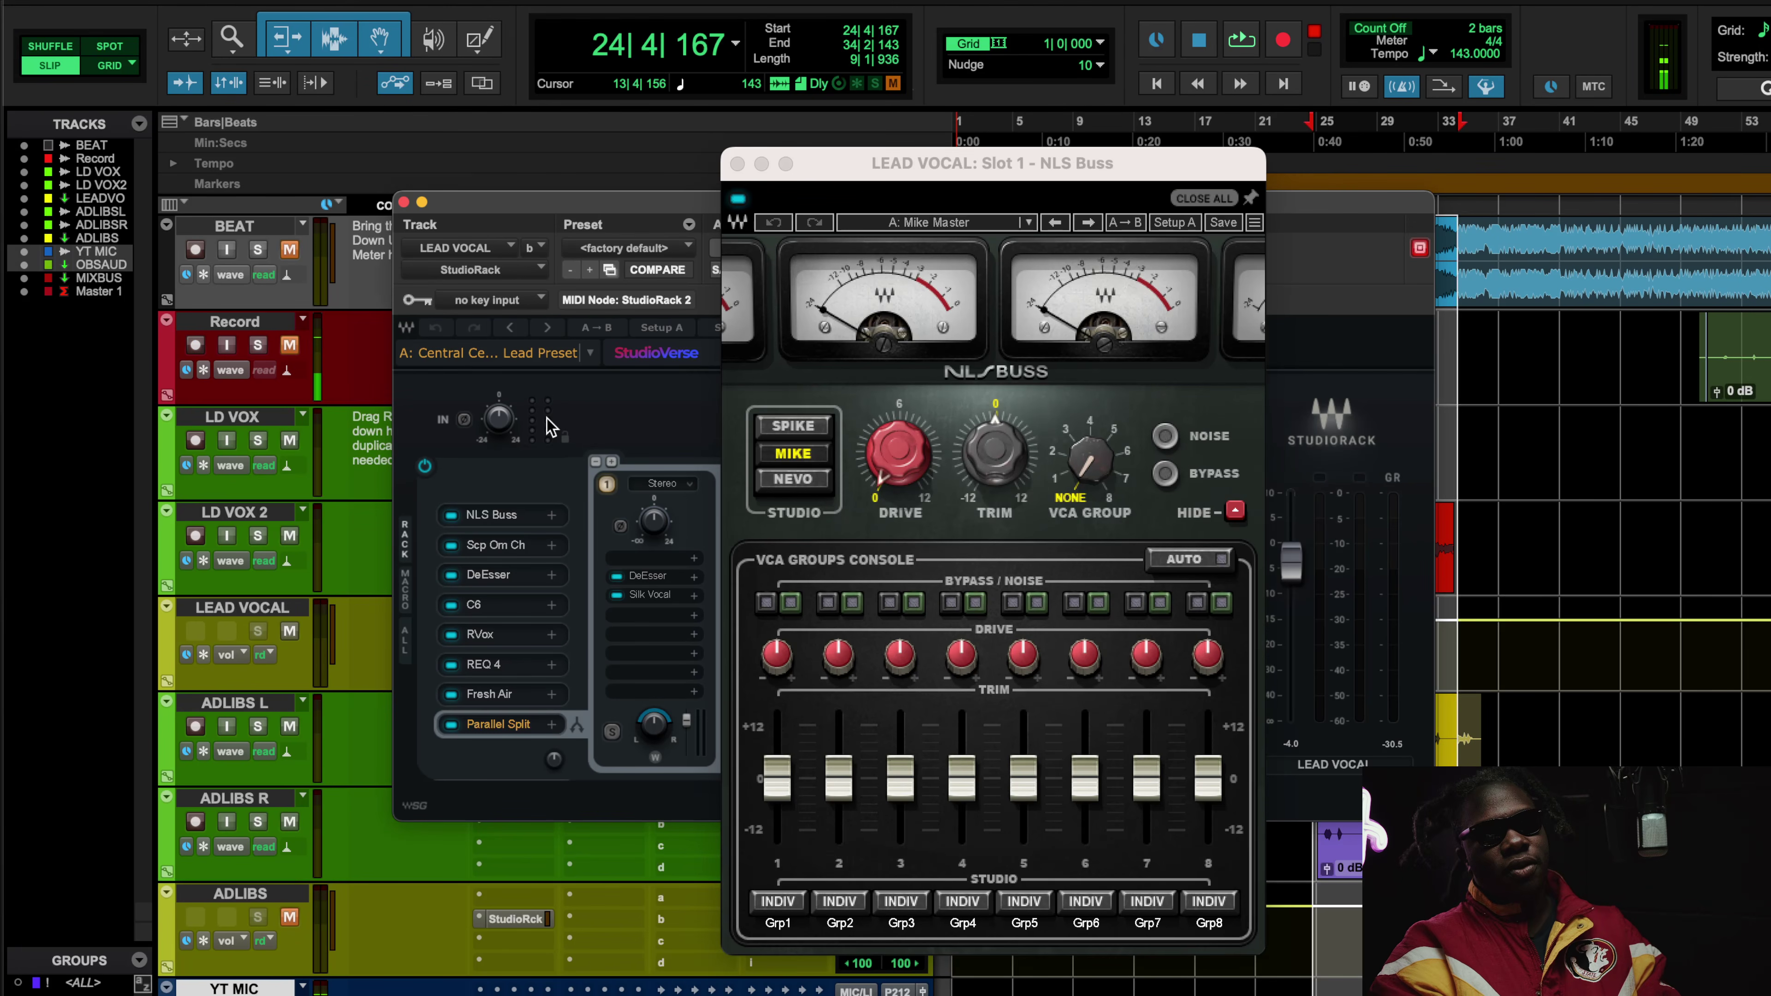
key(space)
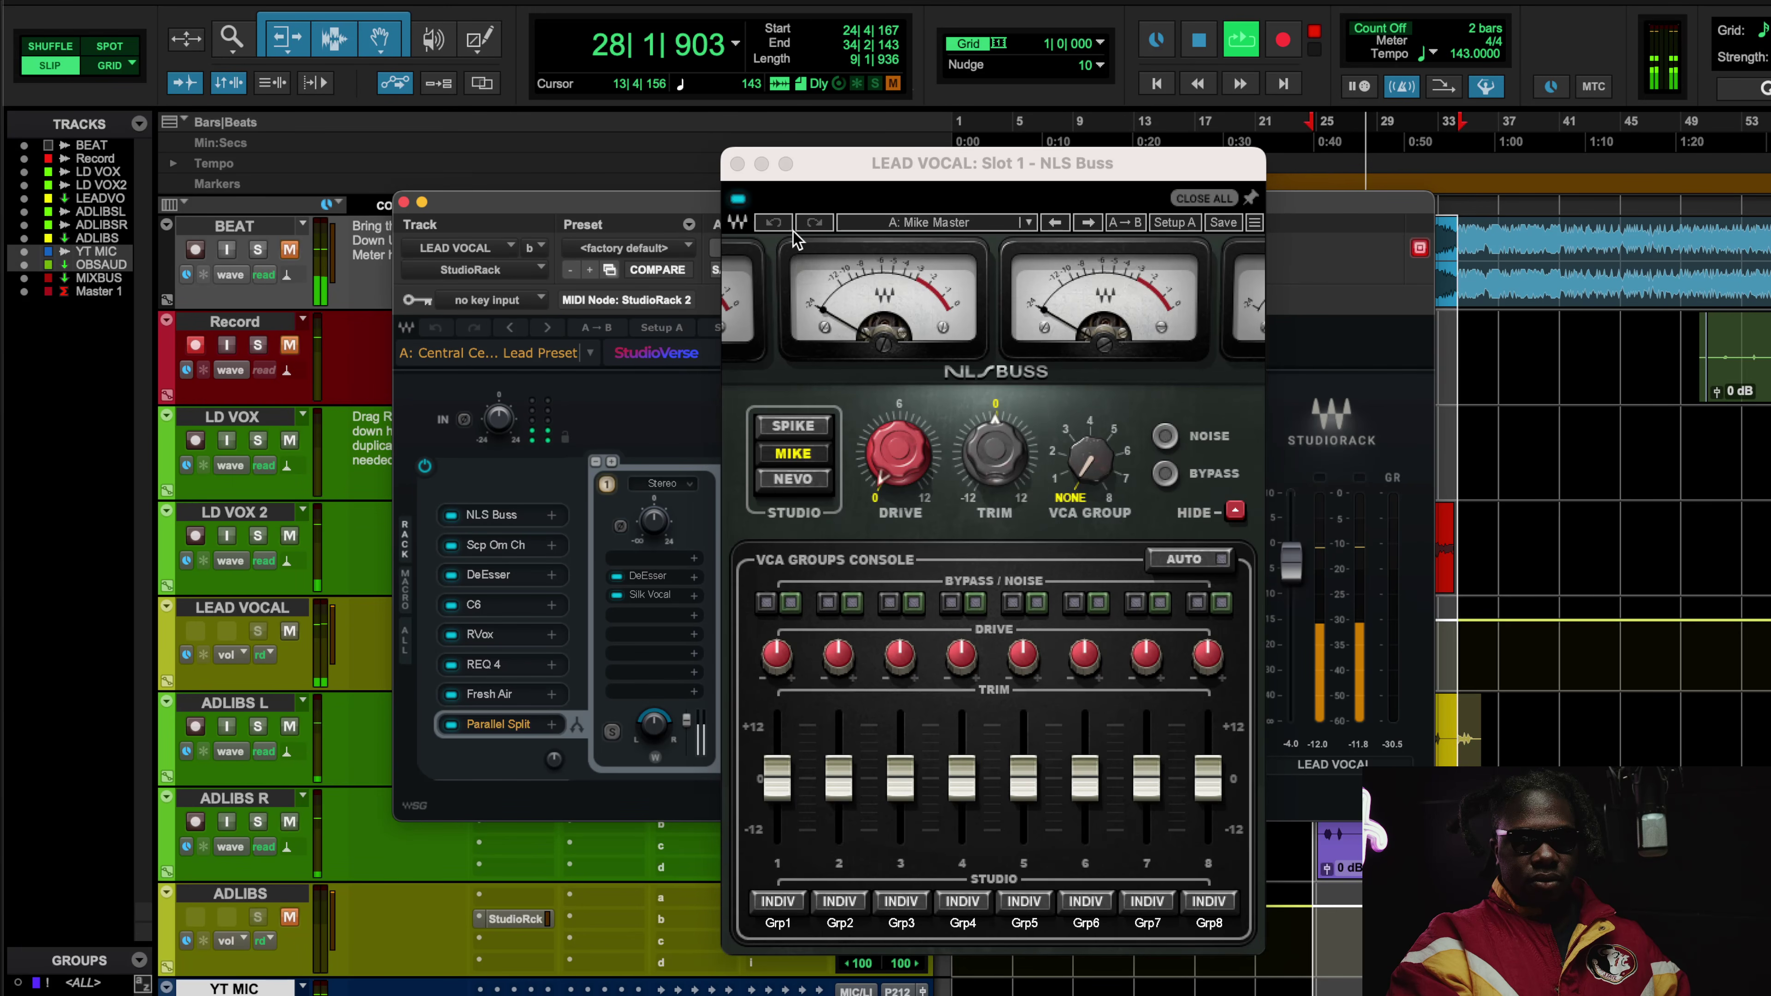
click(737, 199)
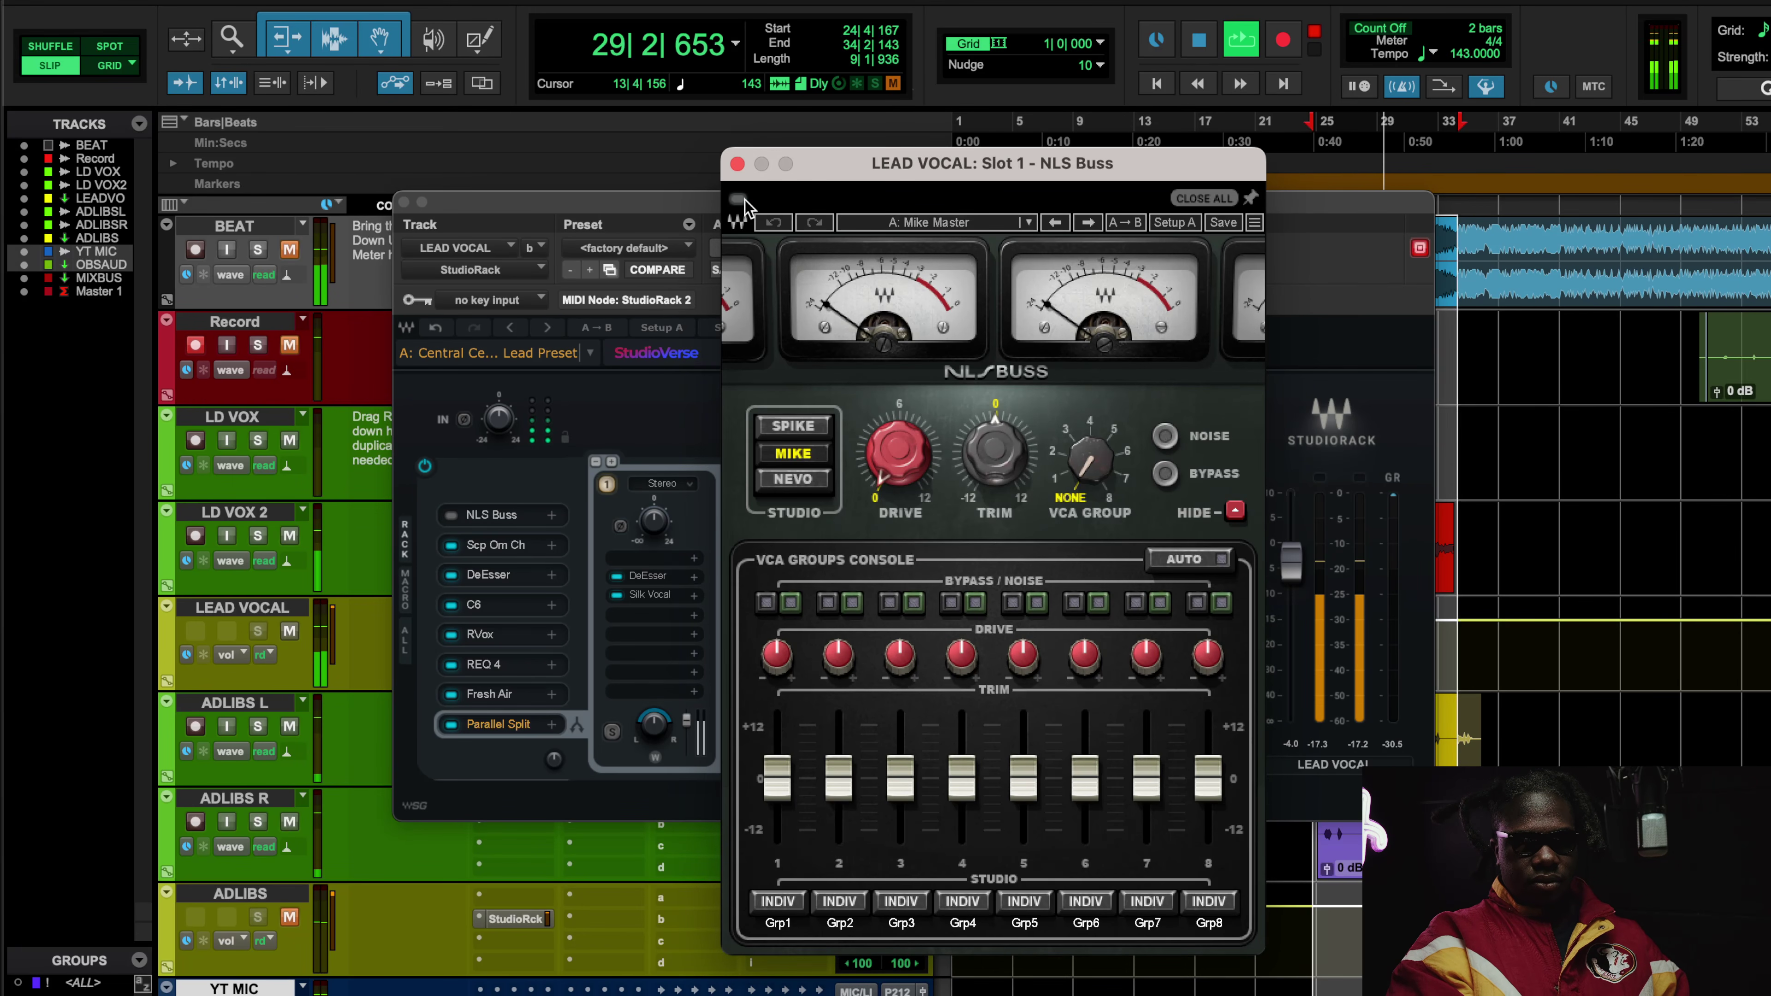
click(737, 199)
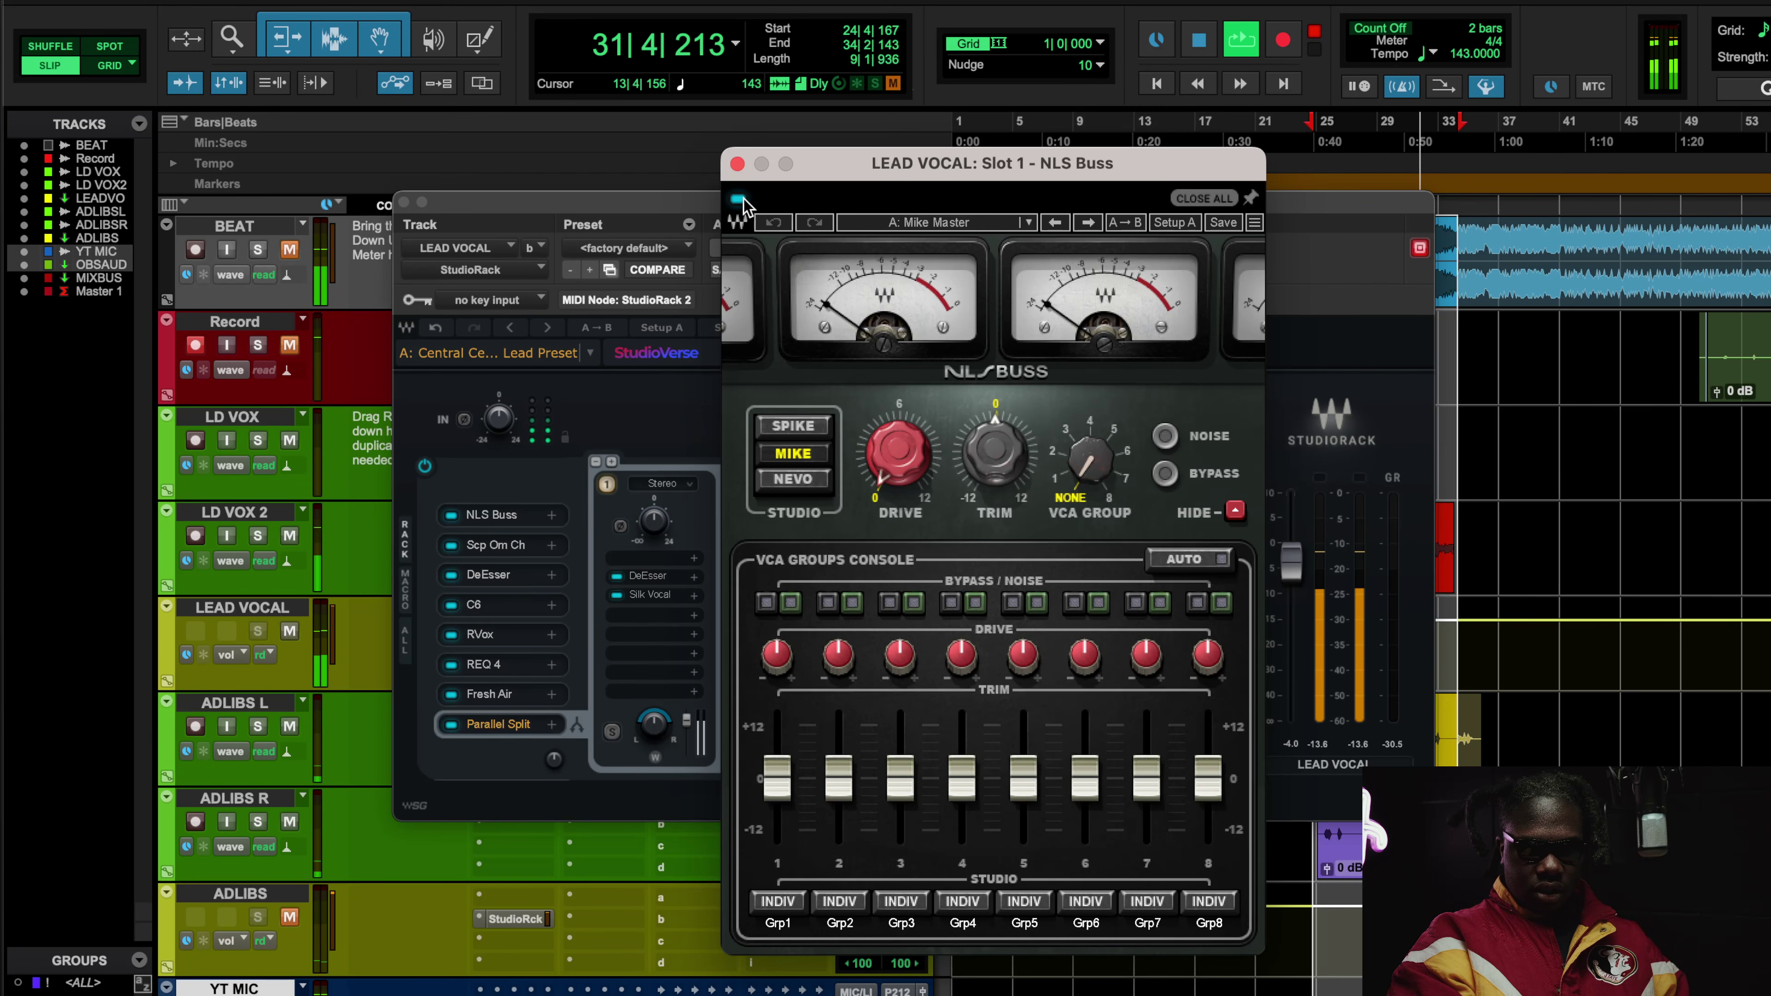
key(space)
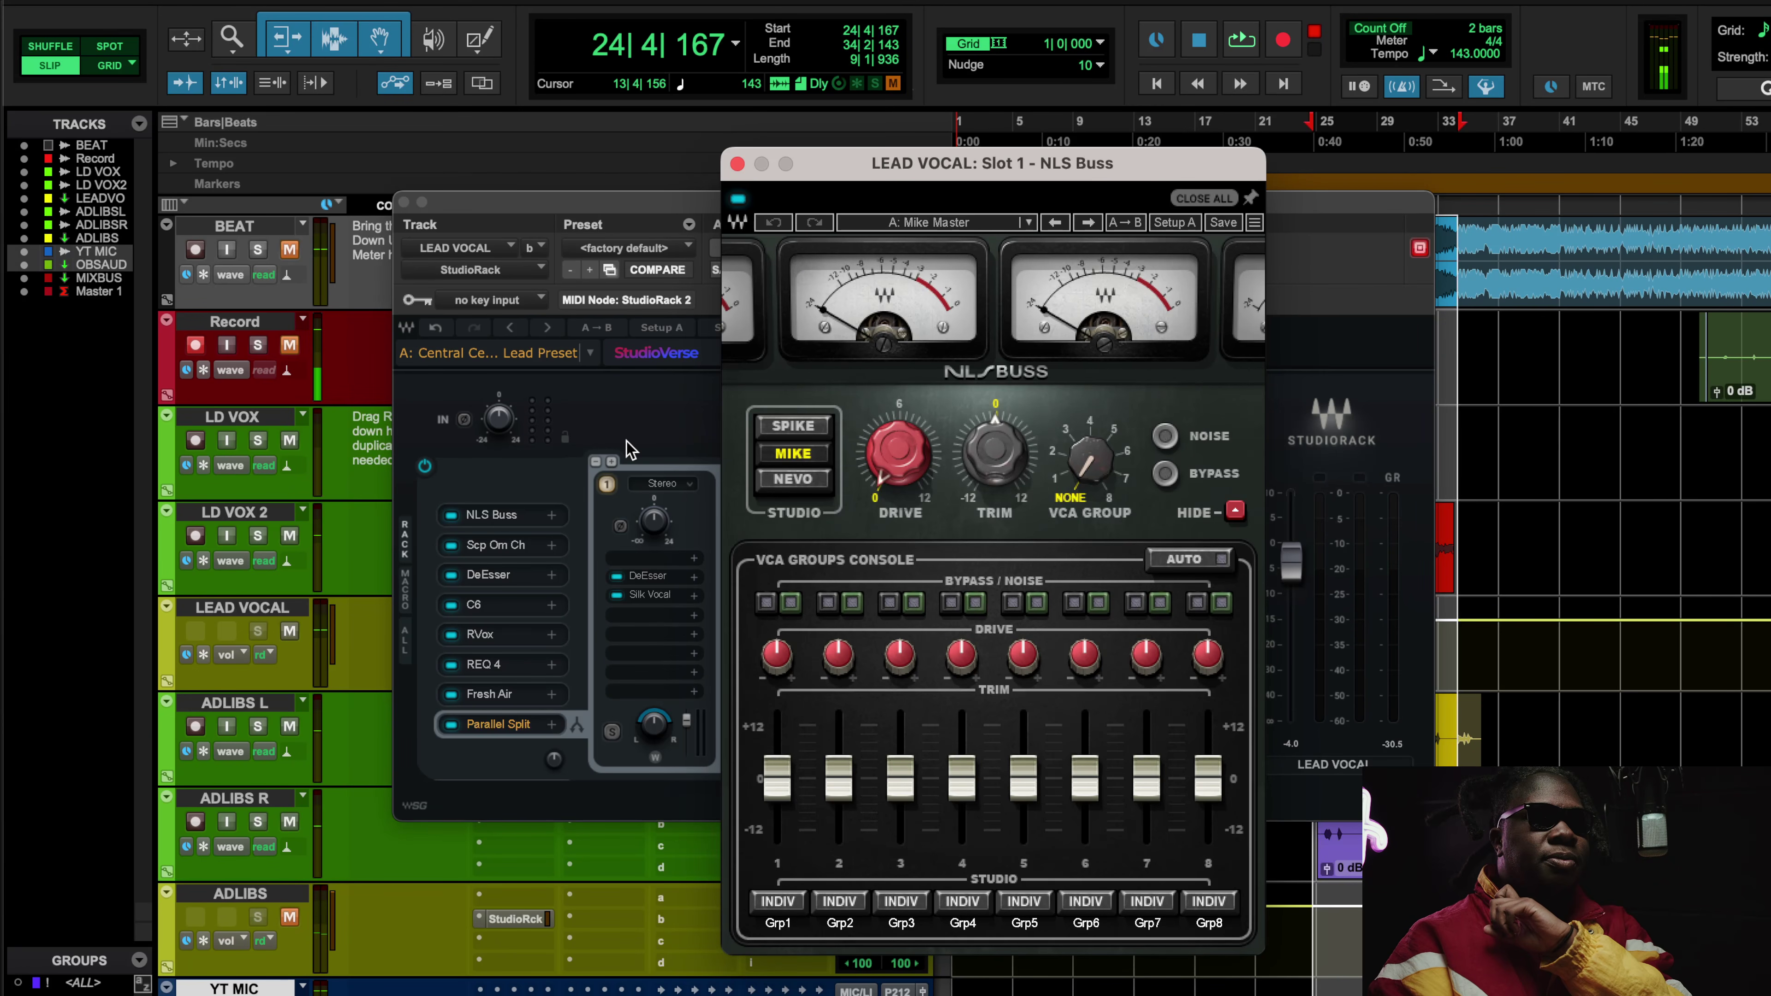
- Open Scheps Omni Channel 2 from the lead vocal rack's second slot and set its saturation to 11.4
click(523, 548)
drag(918, 111, 871, 166)
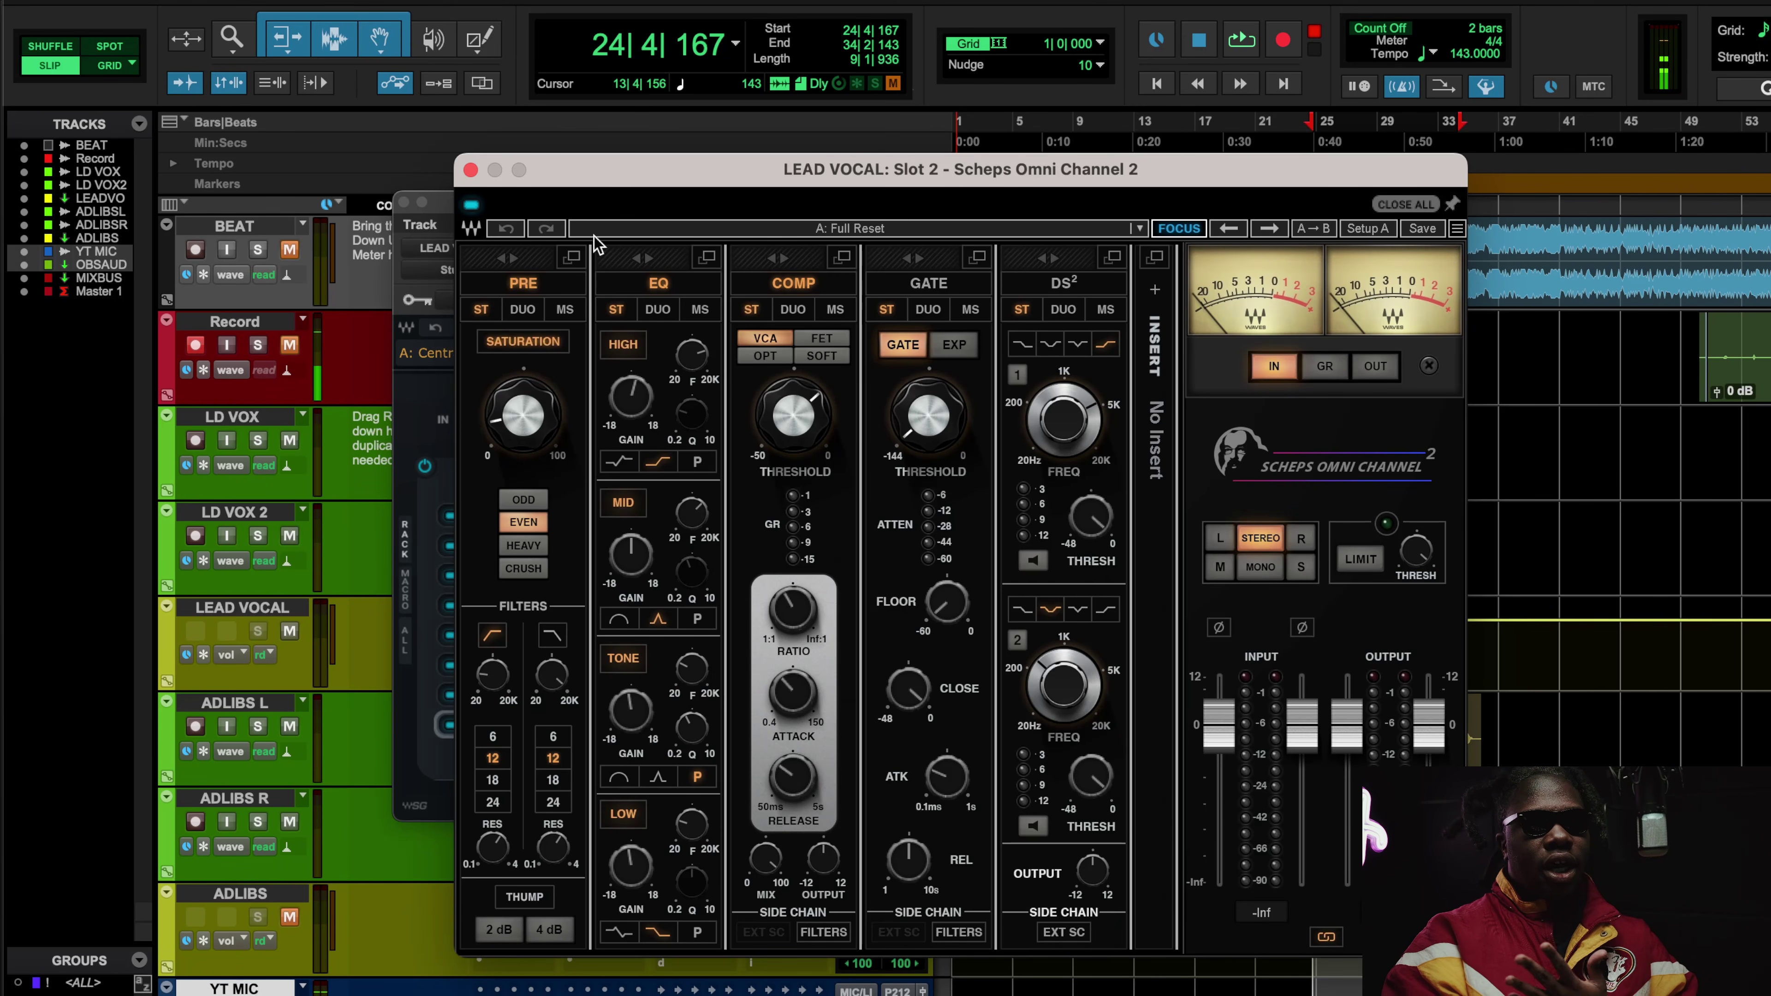
drag(536, 438, 534, 432)
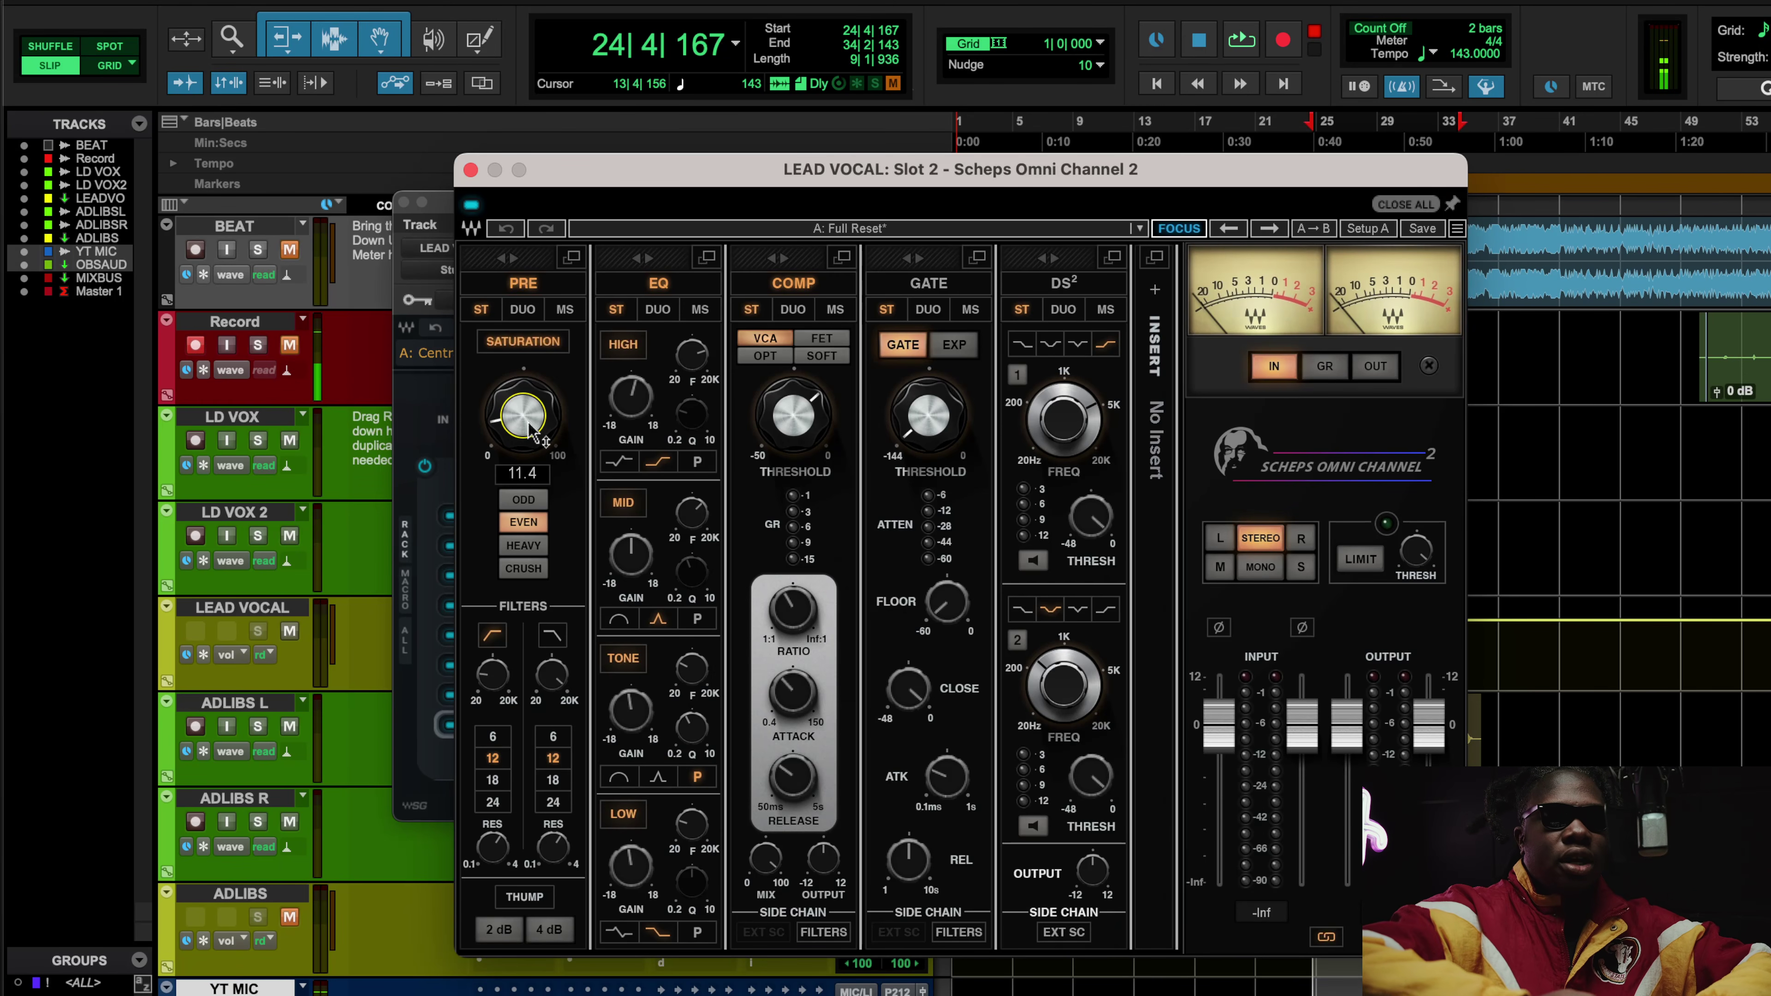
click(500, 681)
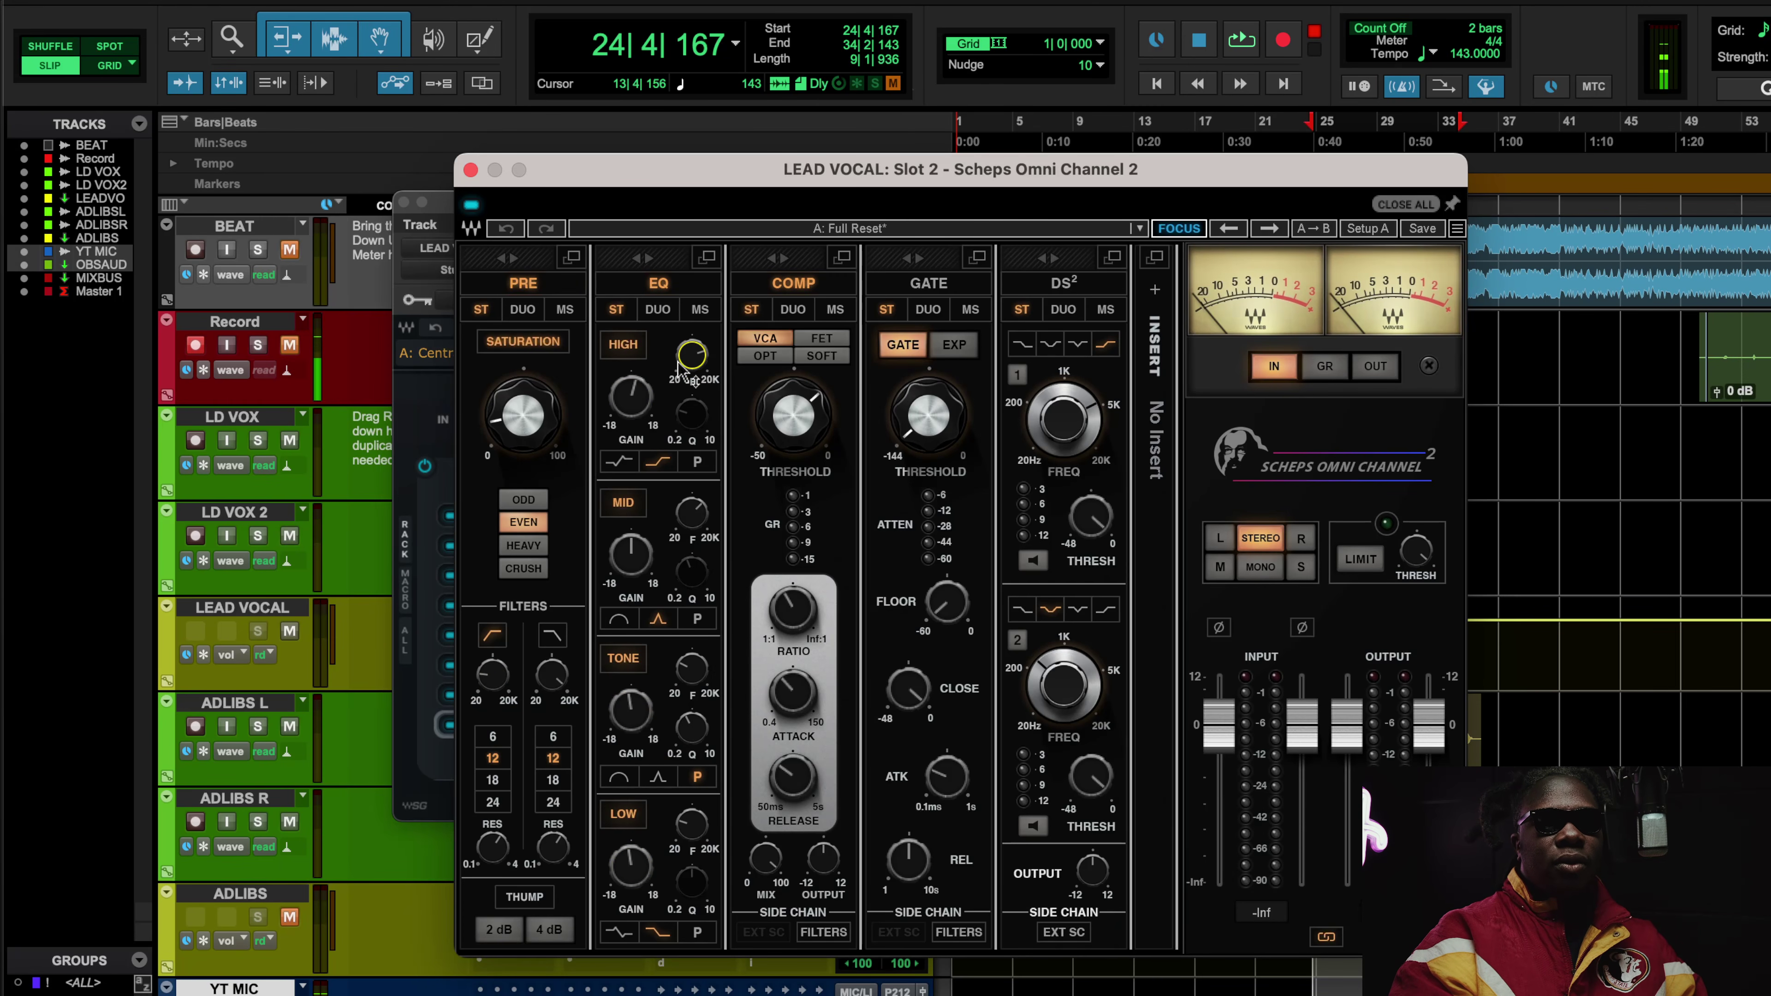
mouse_move(678, 362)
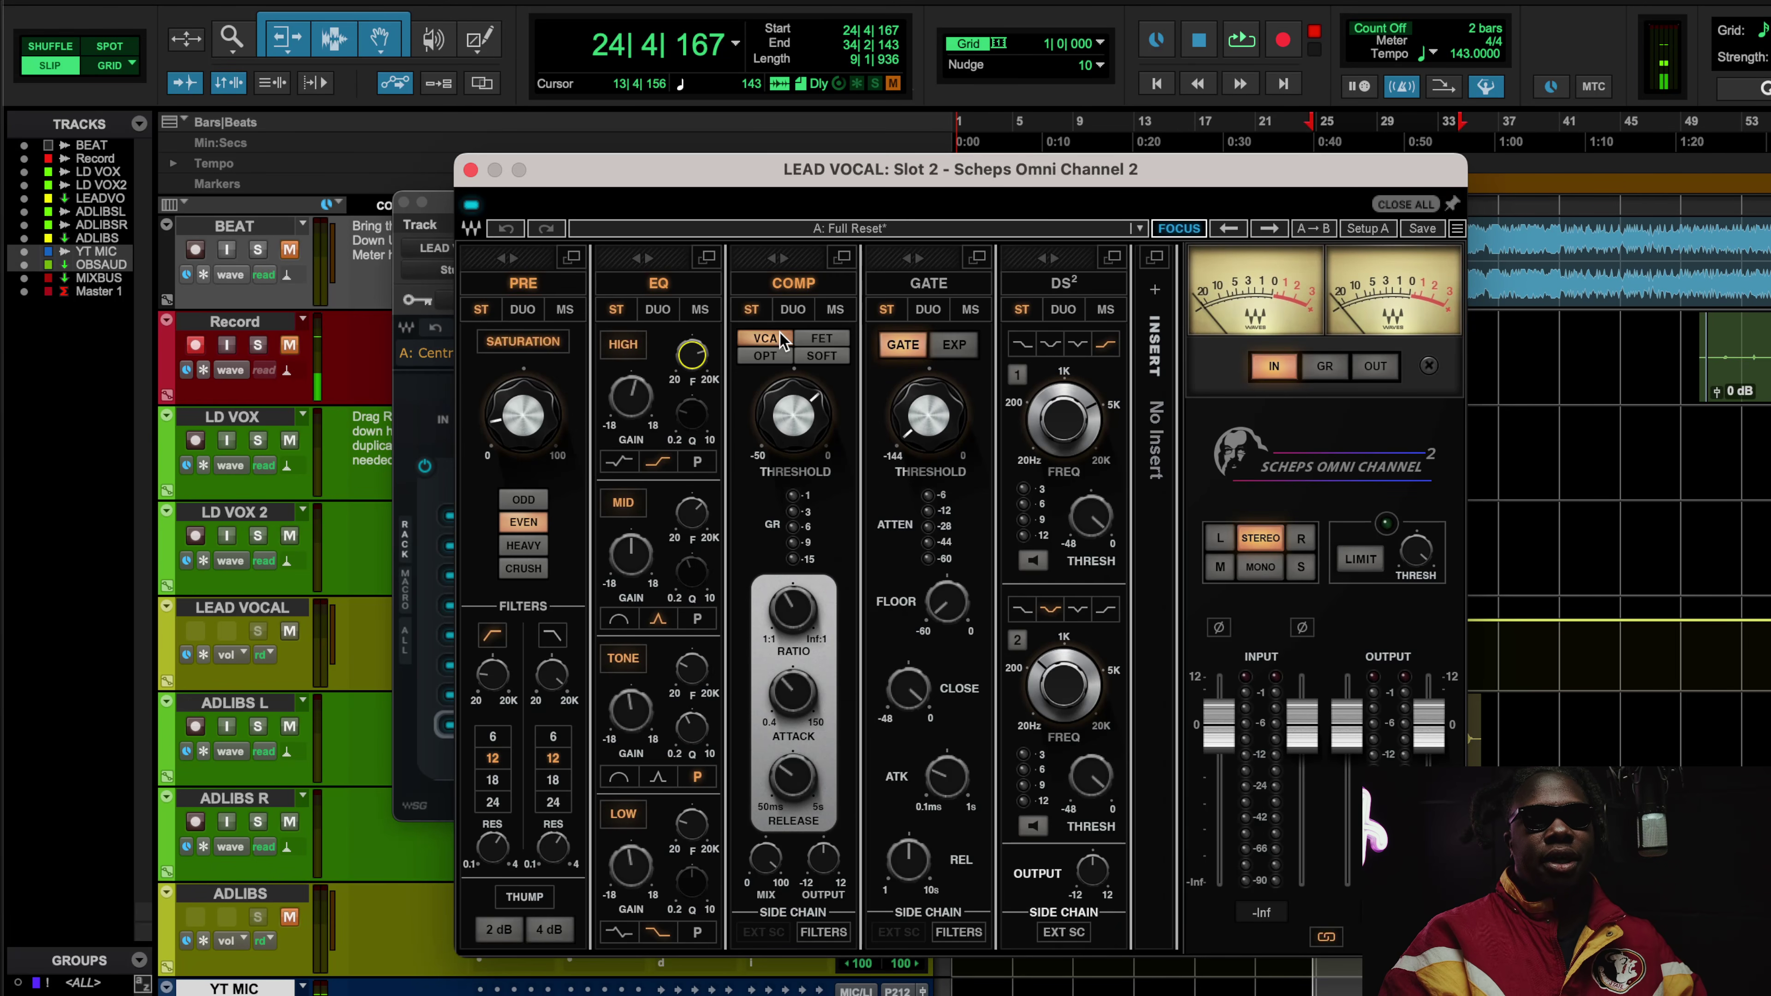
- Compare the vocal with Scheps Omni Channel 2 off and on during playback, with and without BEAT, then close the plugin
key(space)
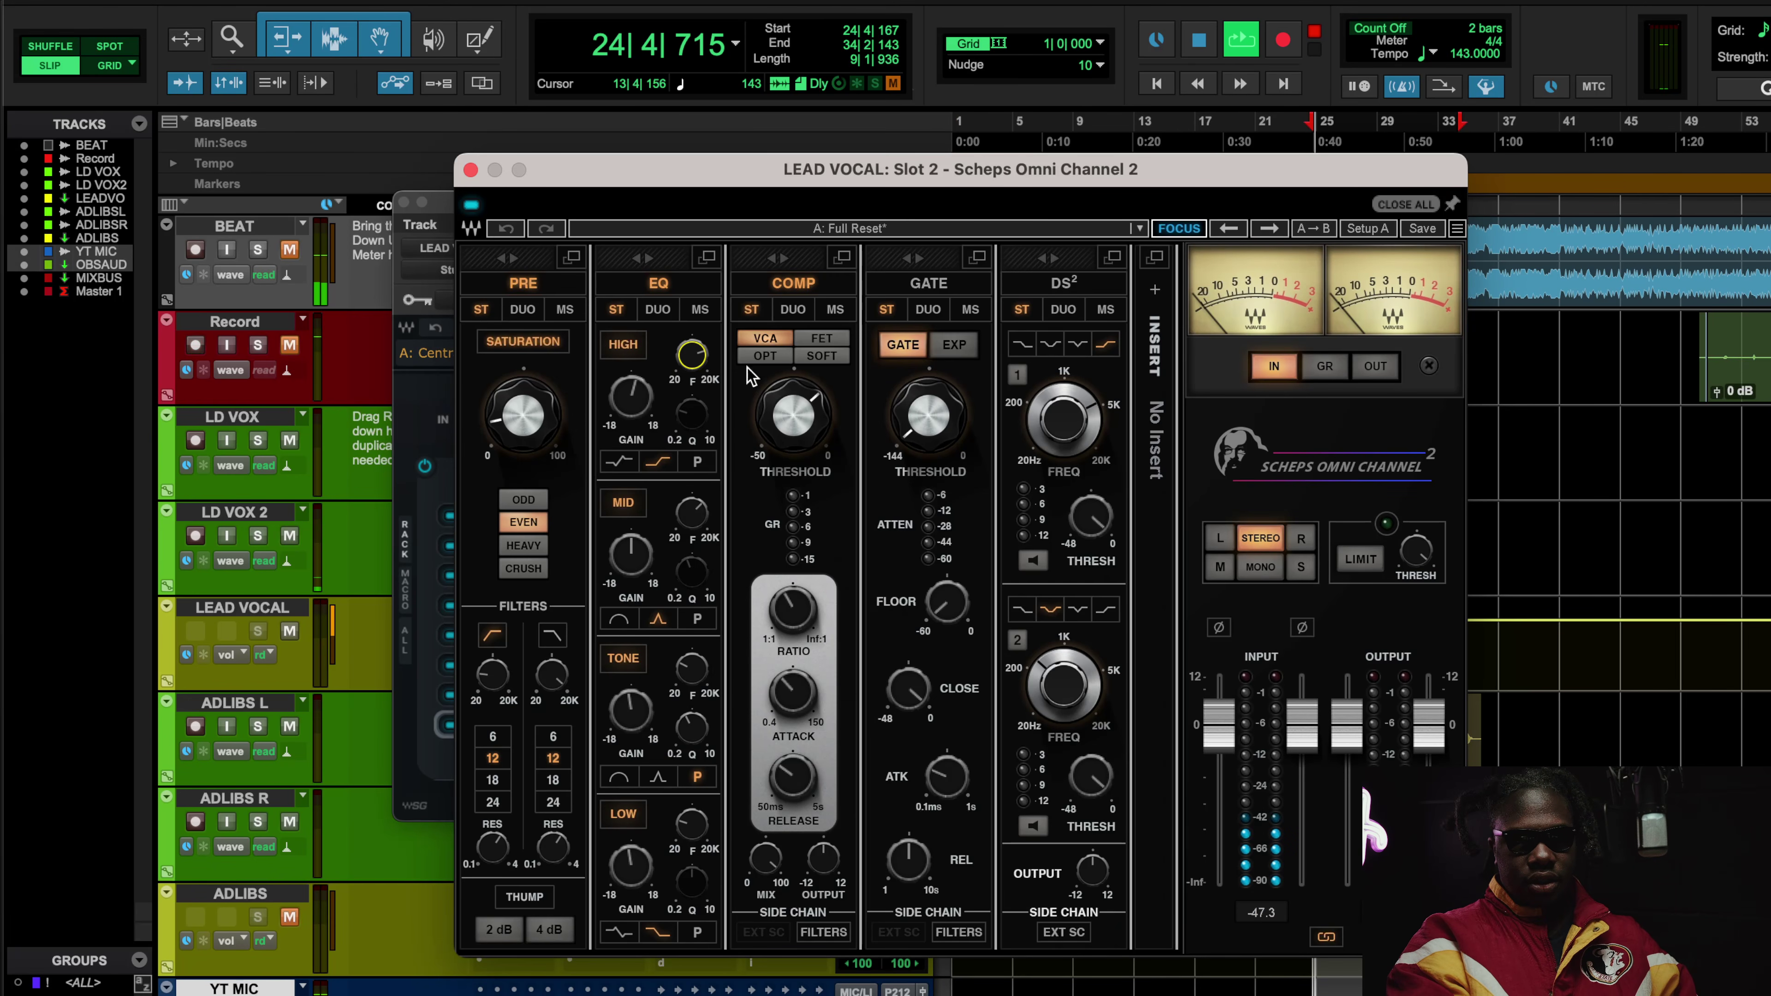
click(472, 207)
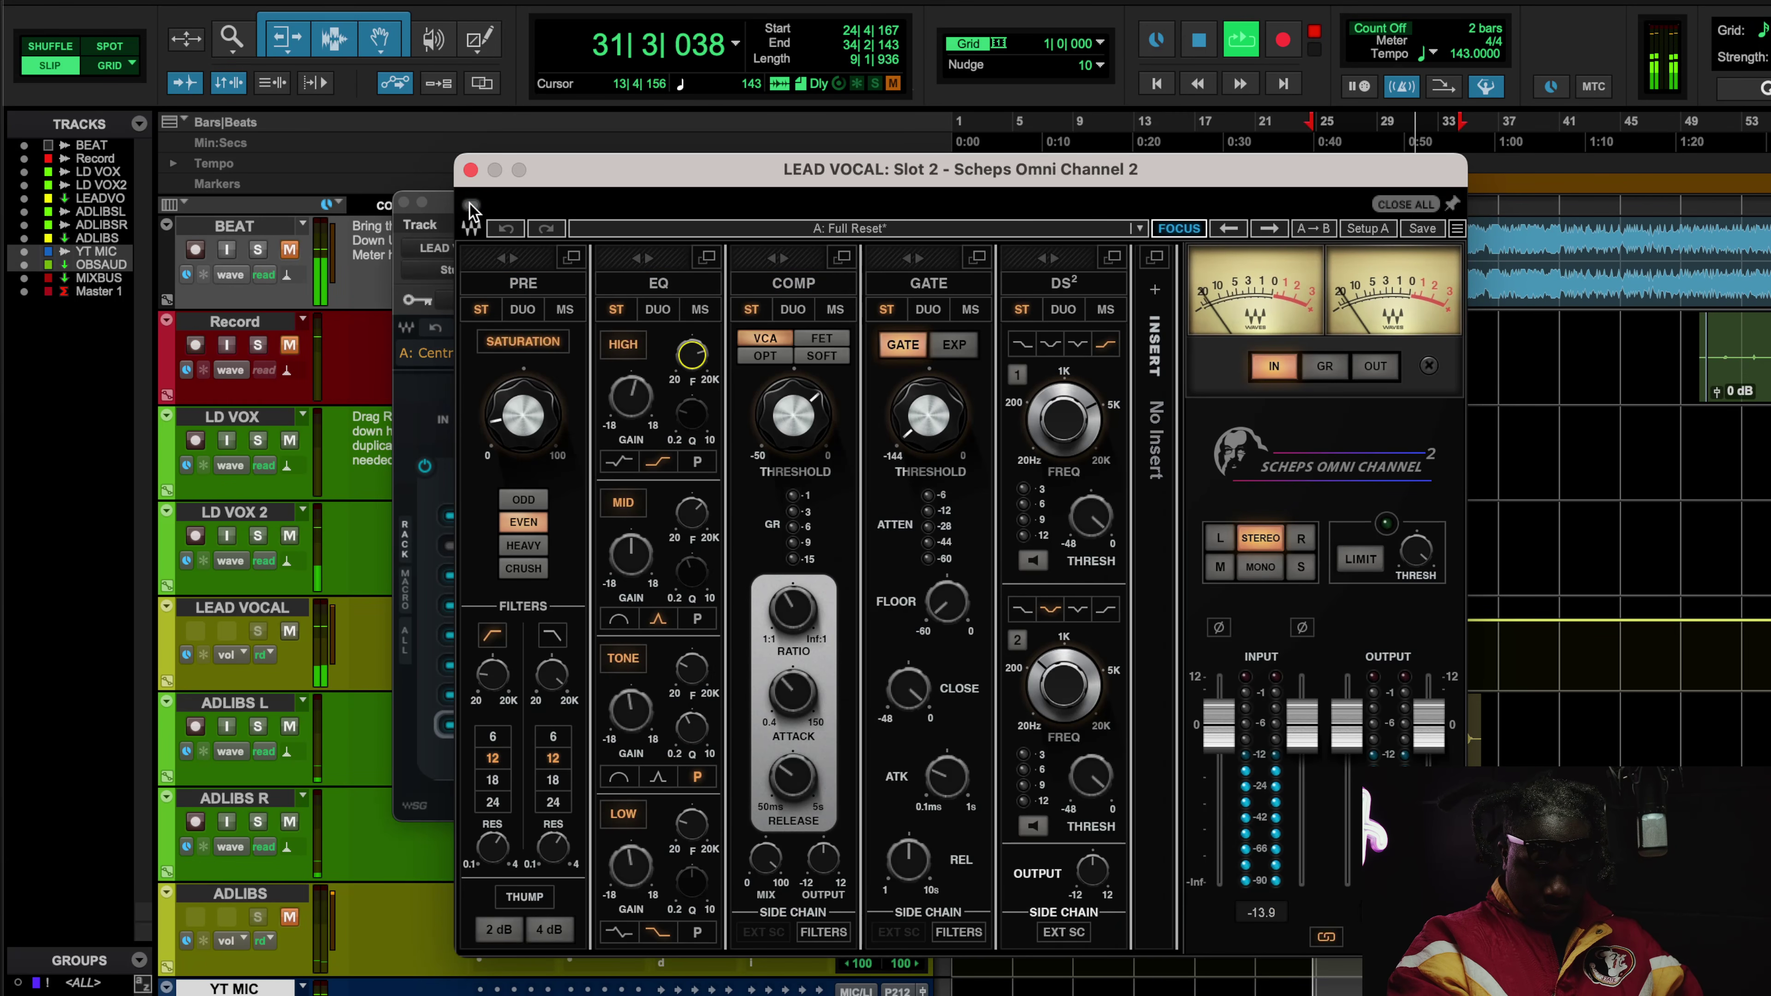
click(472, 207)
click(289, 249)
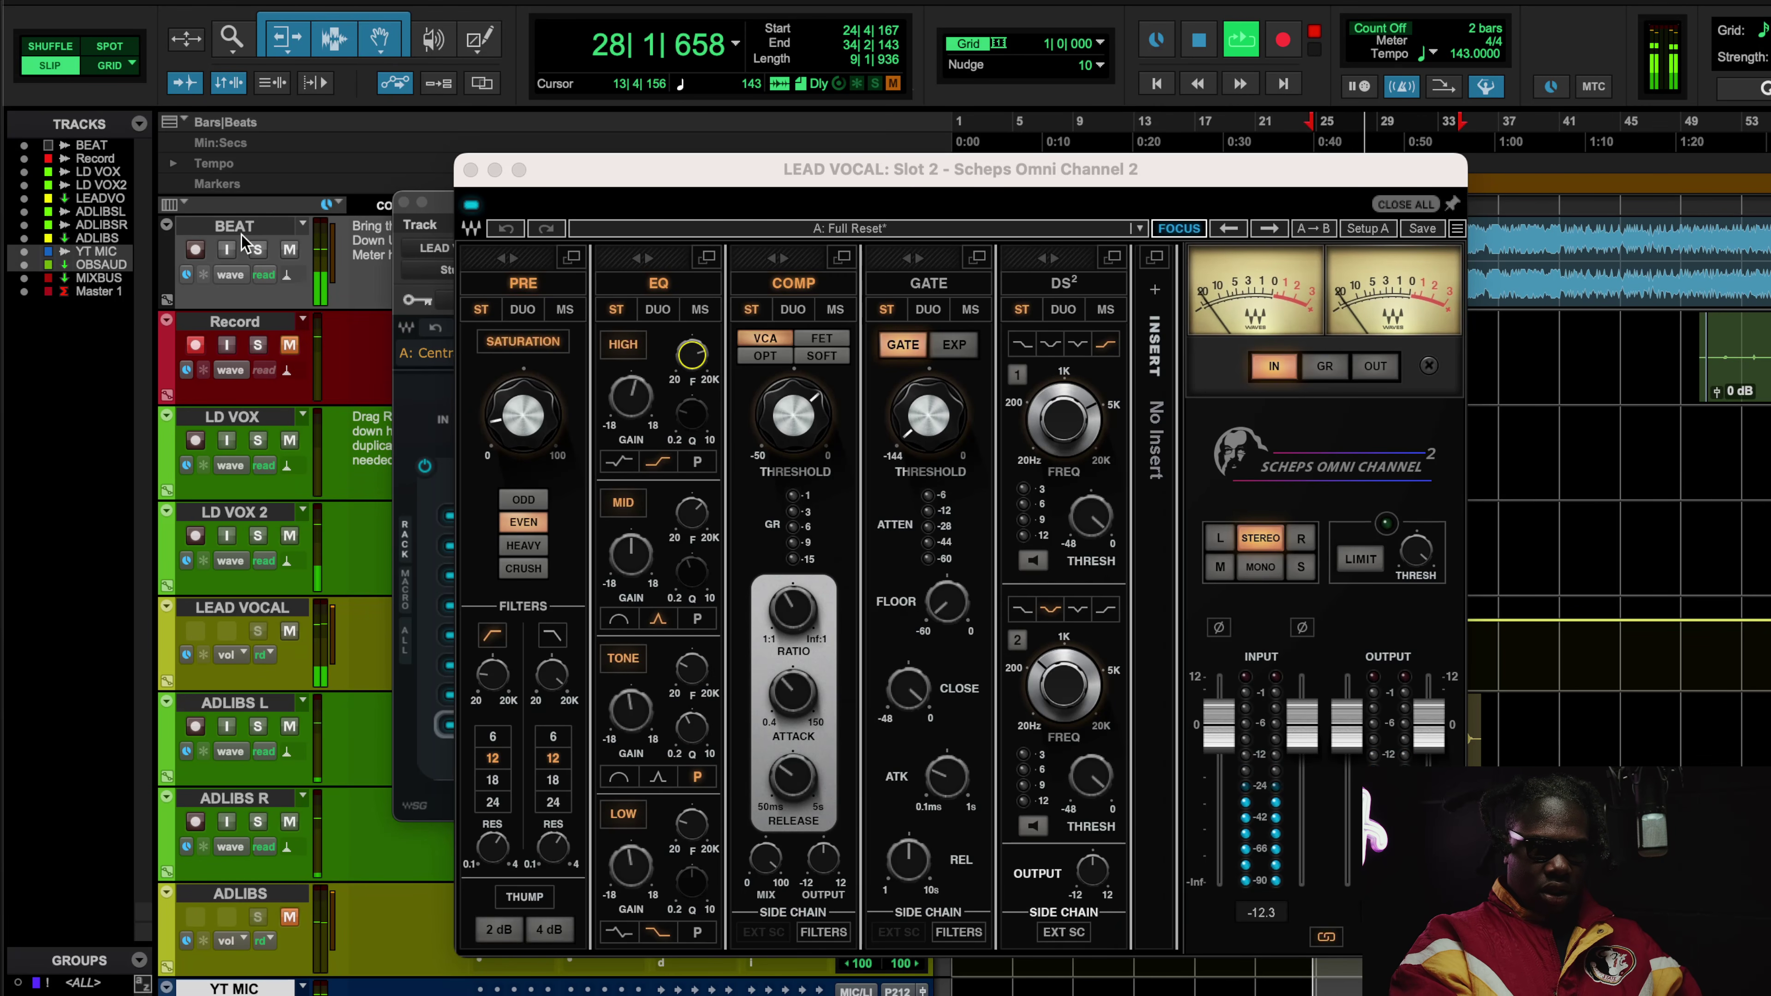
click(289, 249)
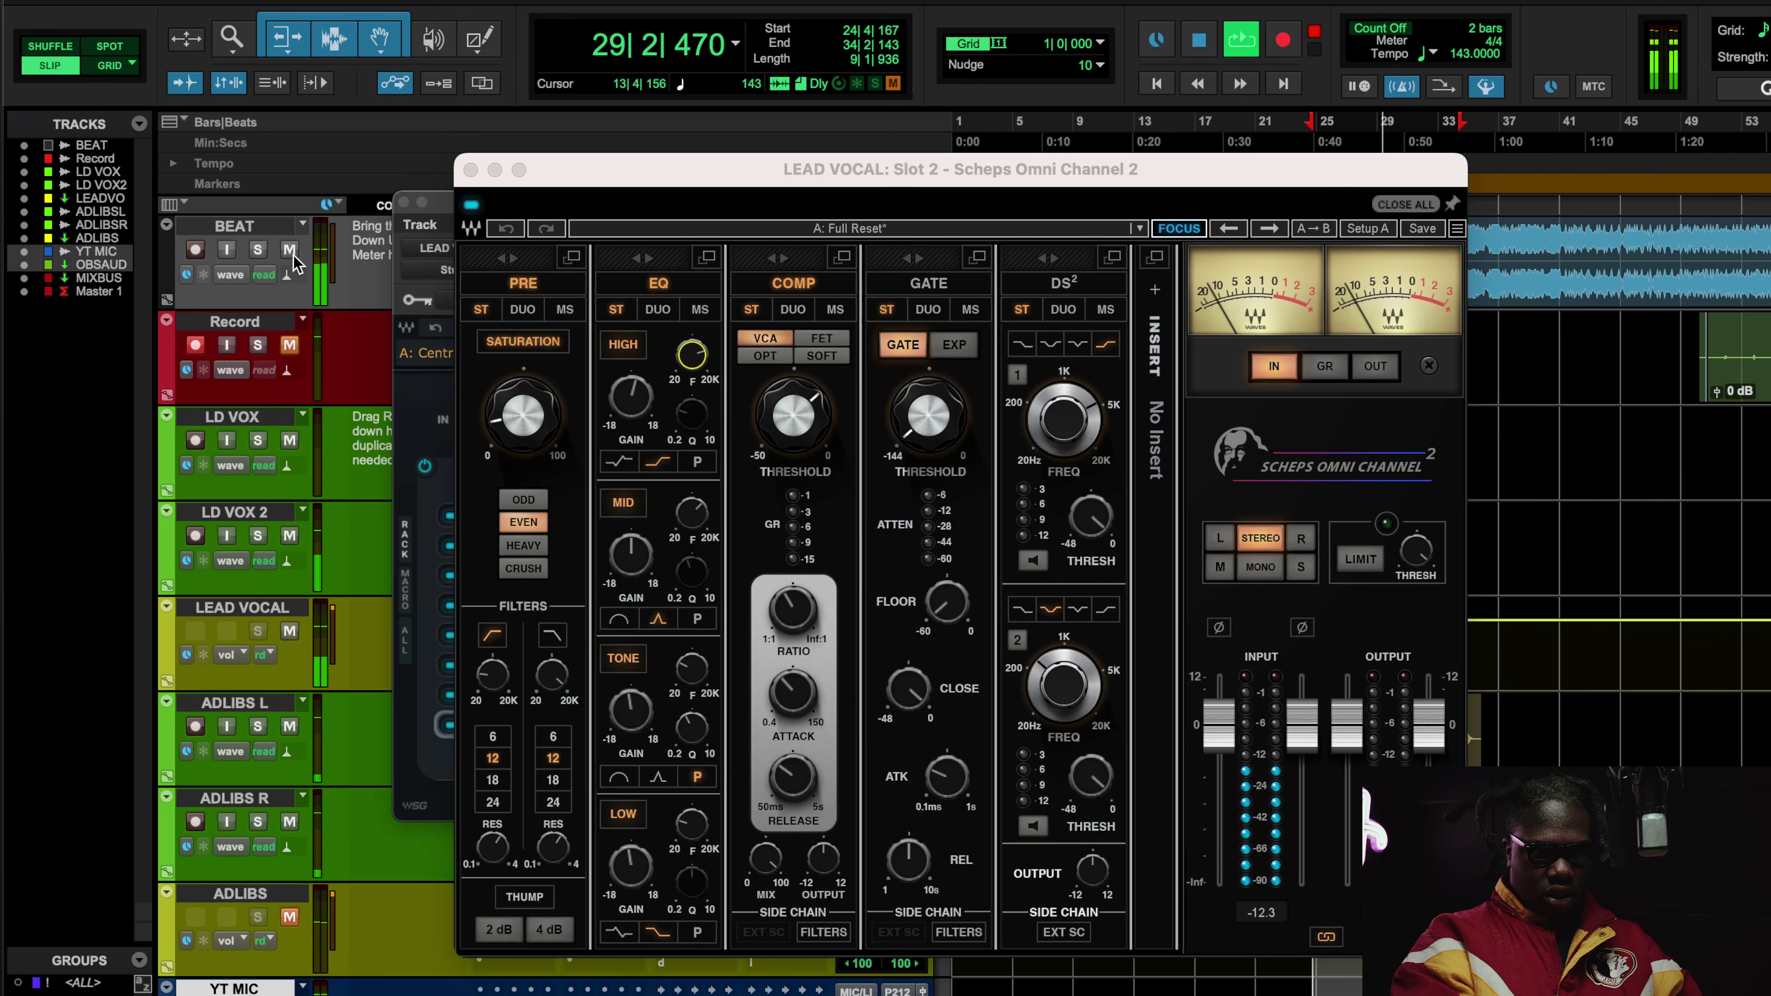
click(471, 208)
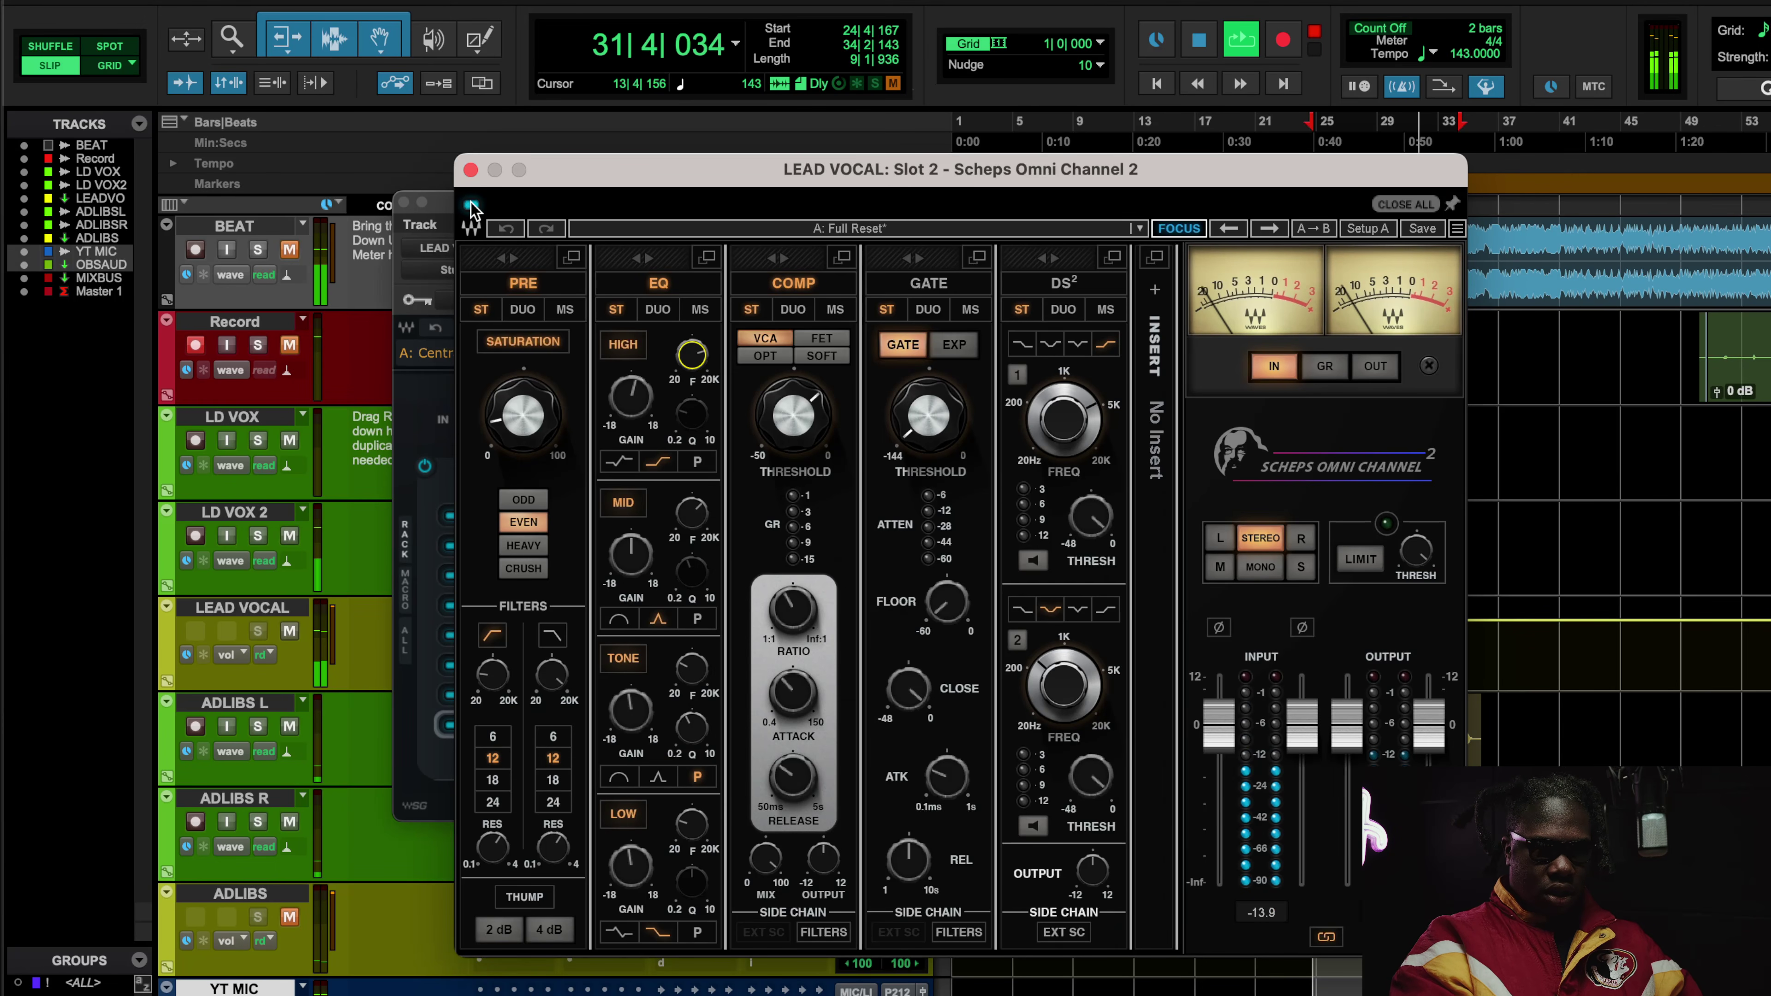
key(space)
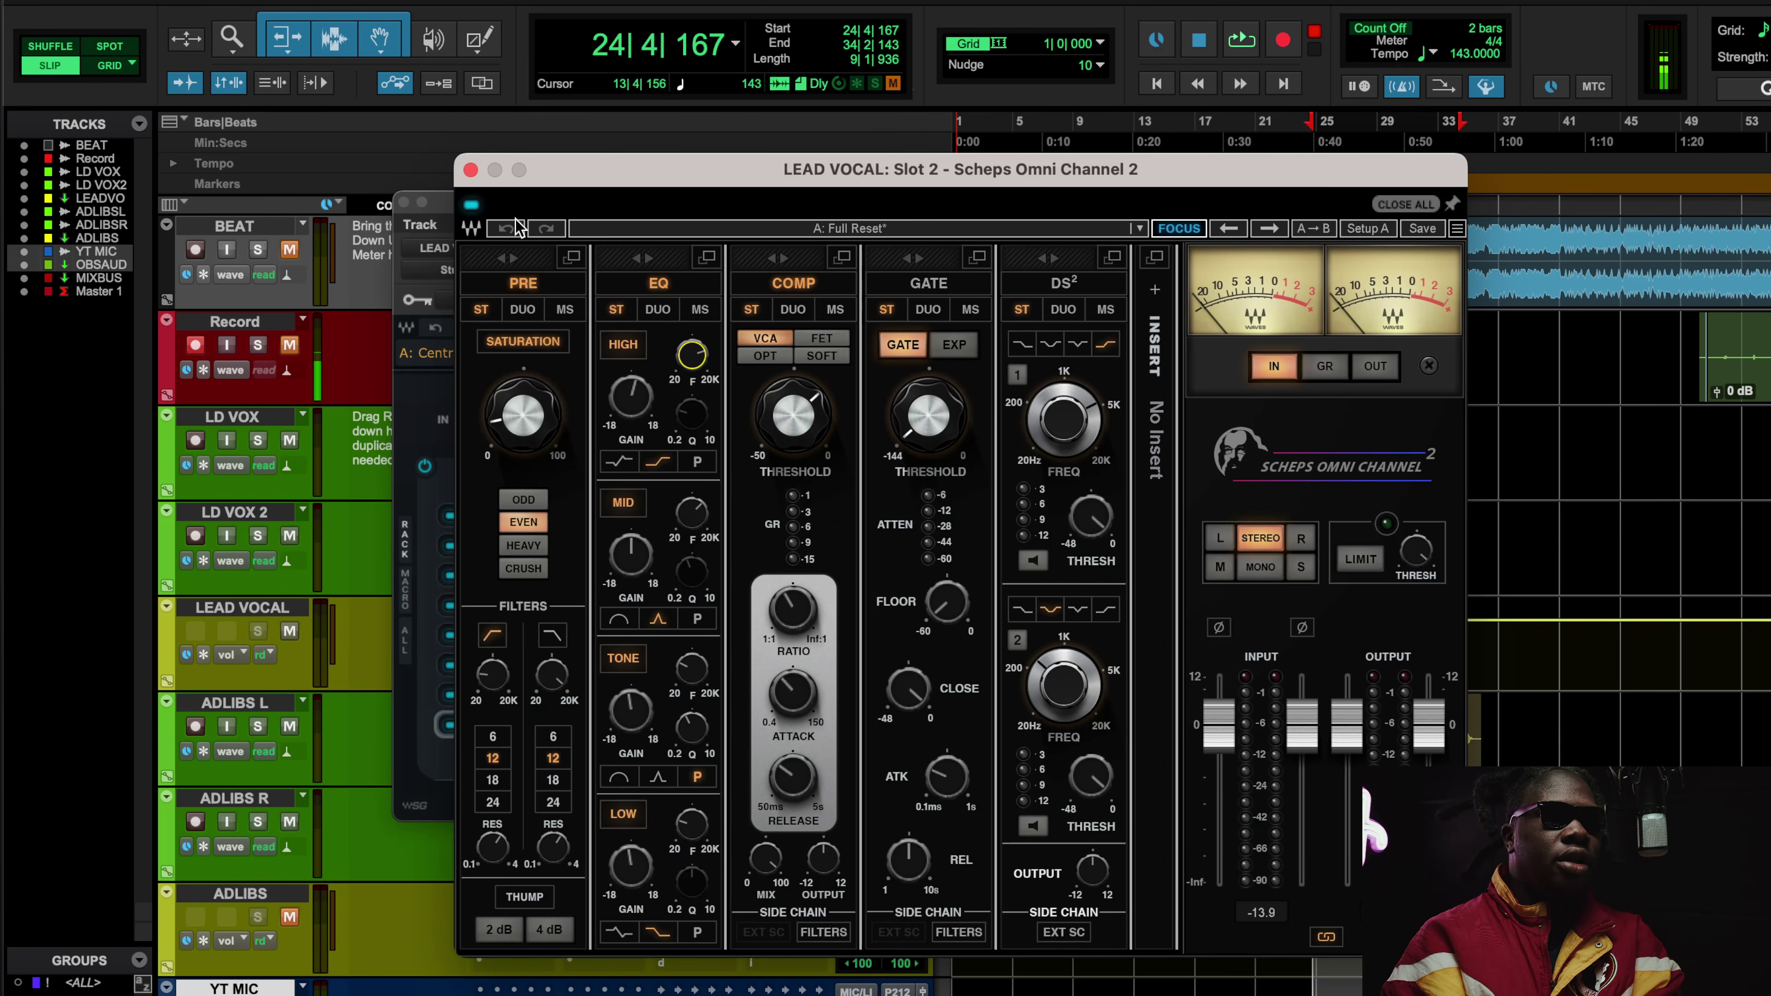
click(471, 171)
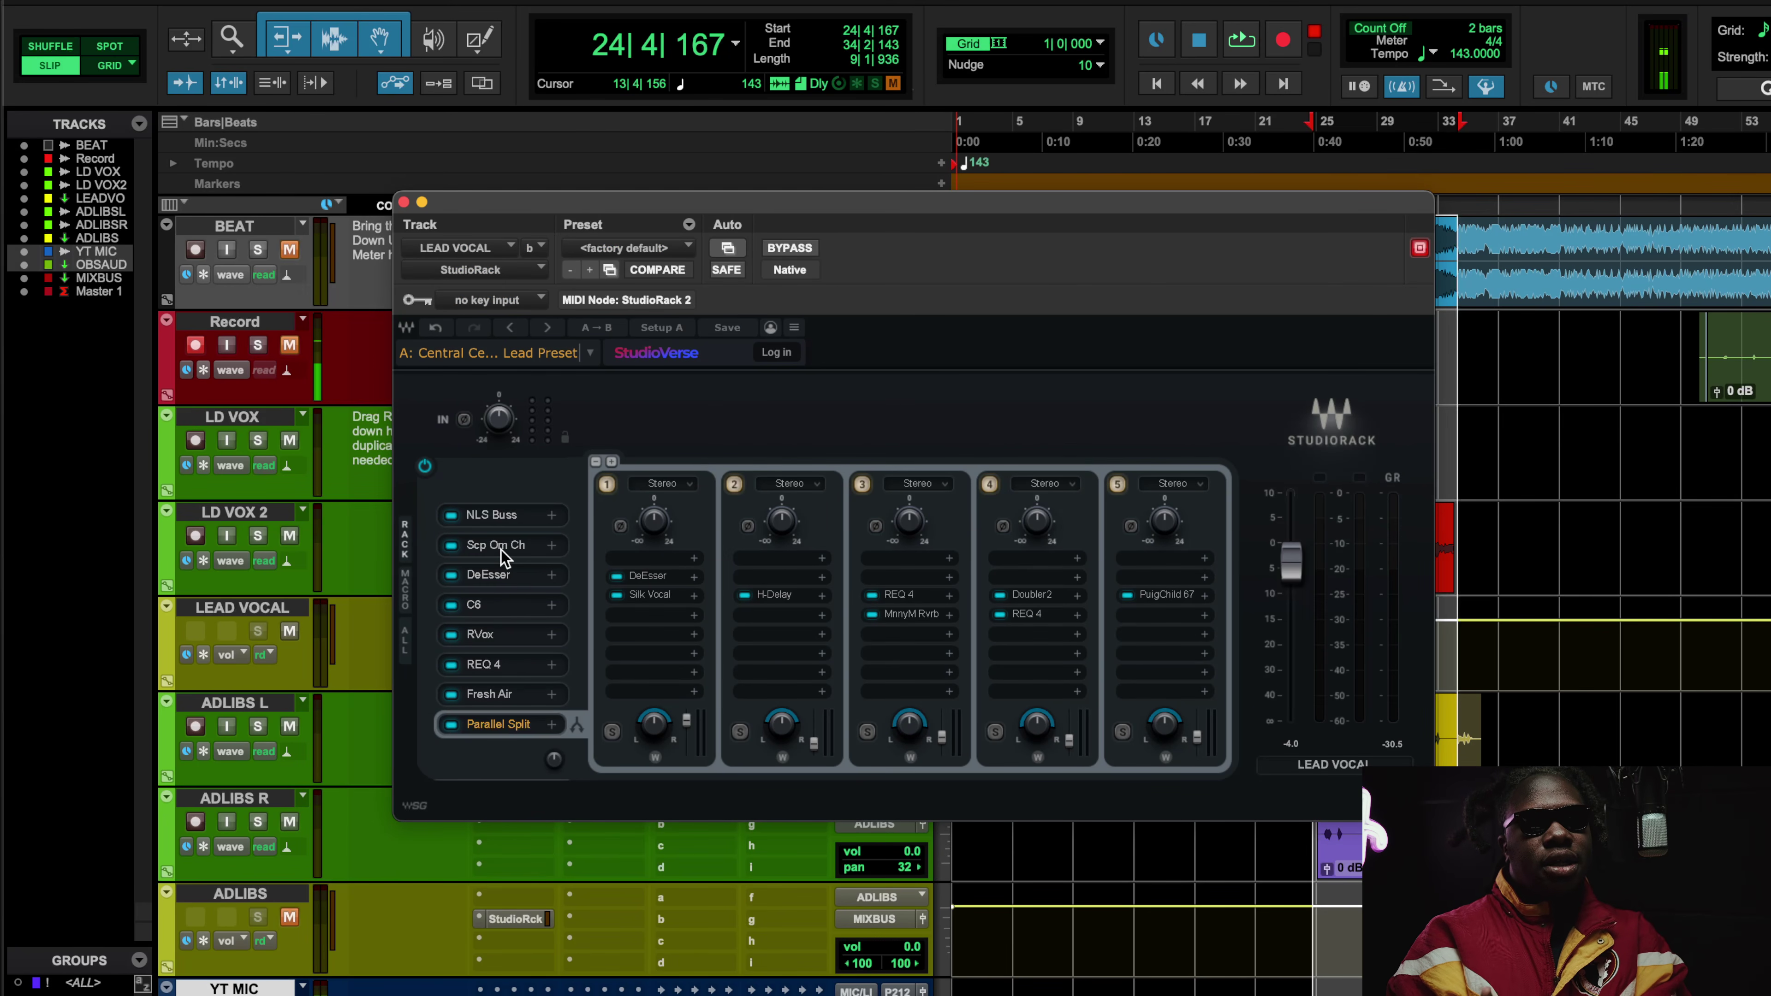
- Open the DeEsser in the lead vocal rack's third slot and play the loop to audition it
click(506, 581)
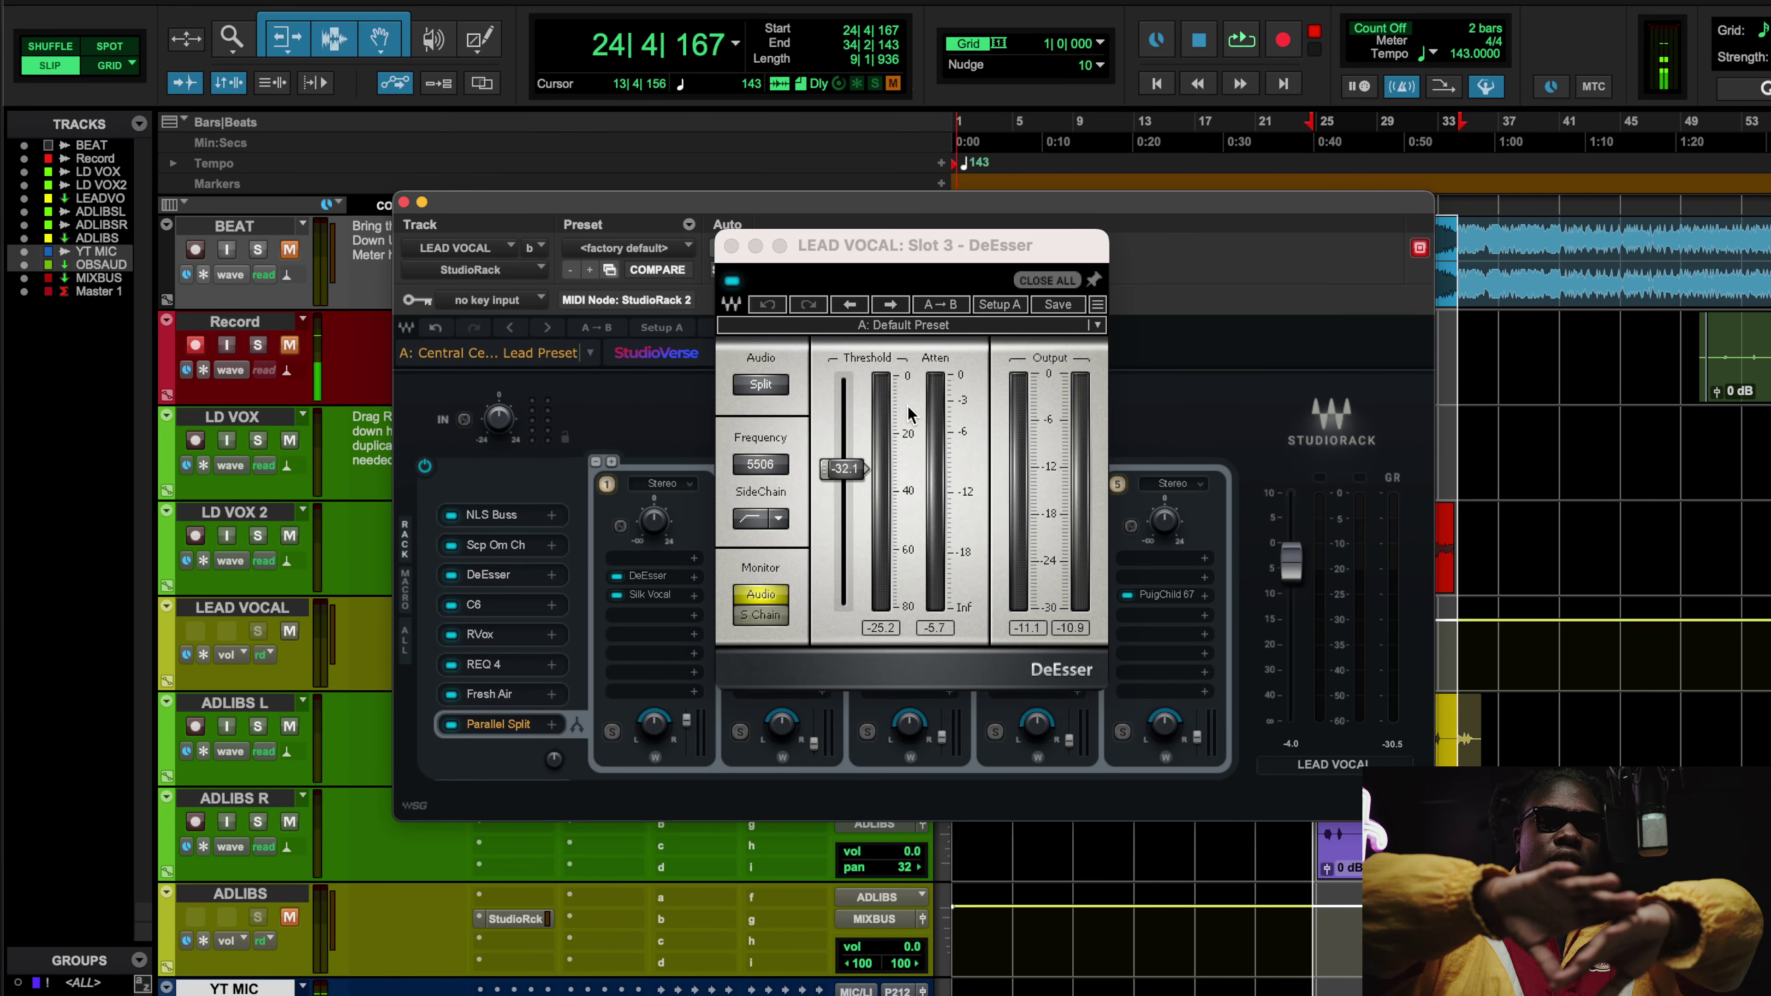
key(space)
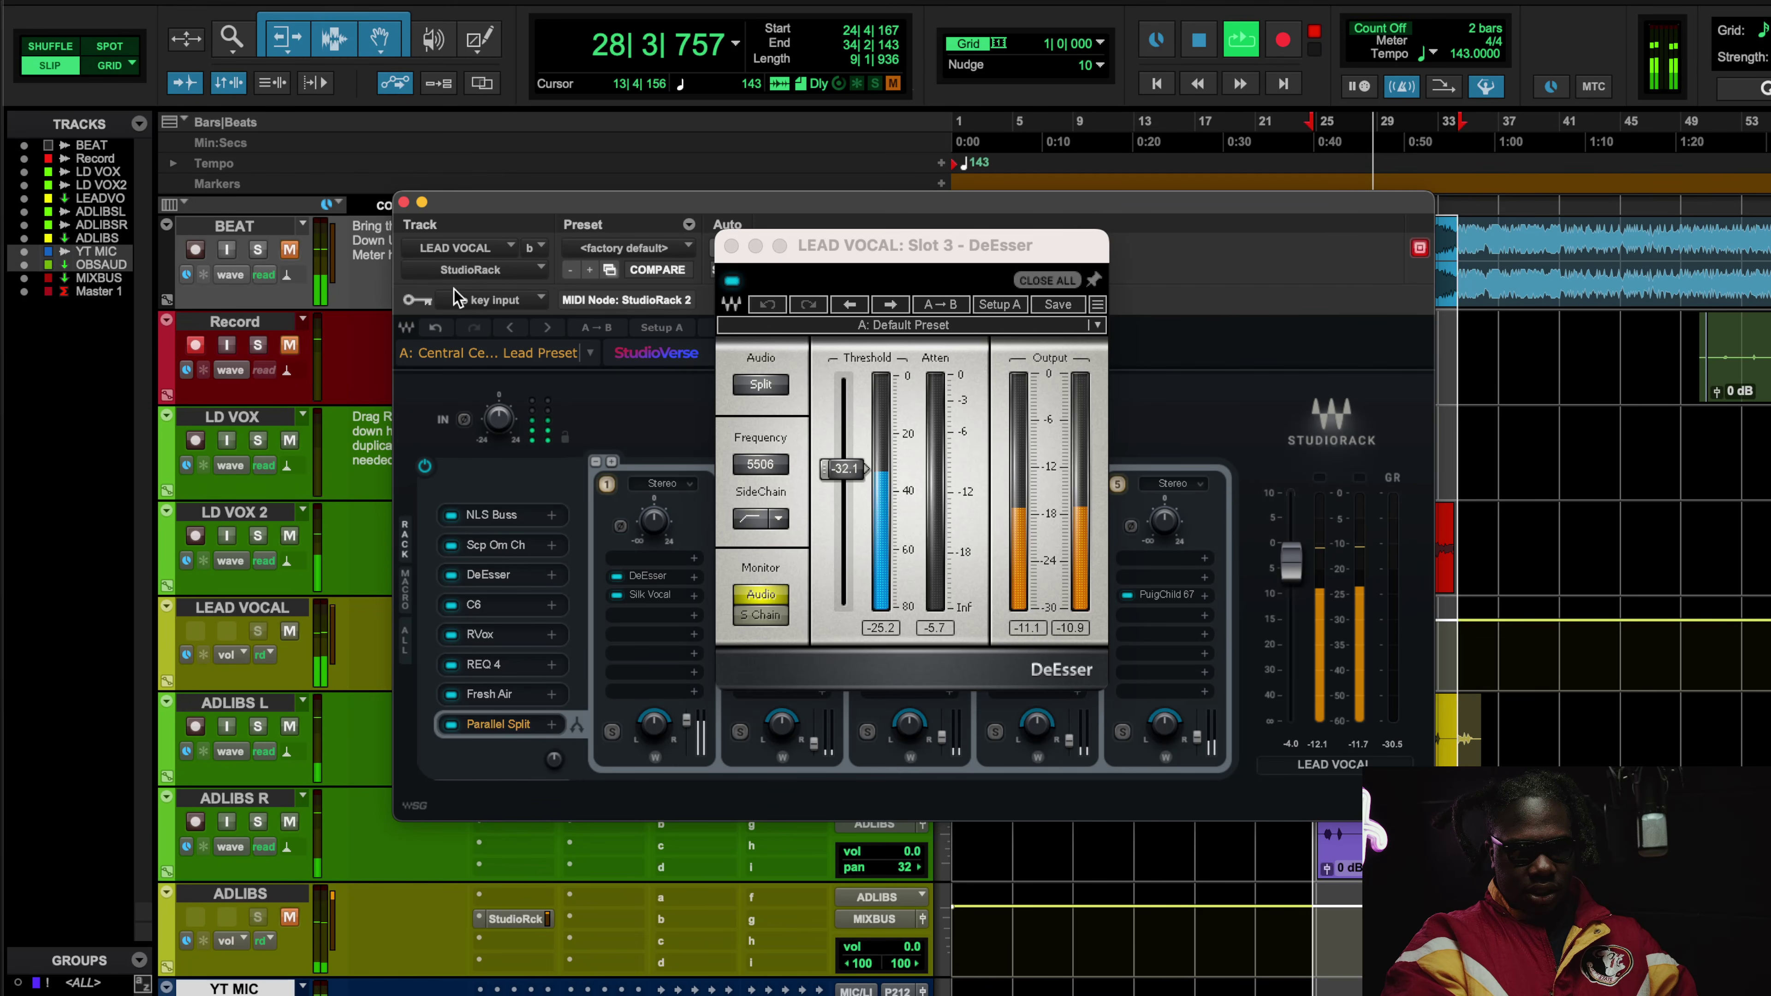
key(space)
- Open C6 from the lead vocal rack's fourth slot and switch it off and on during playback to compare its effect
click(523, 604)
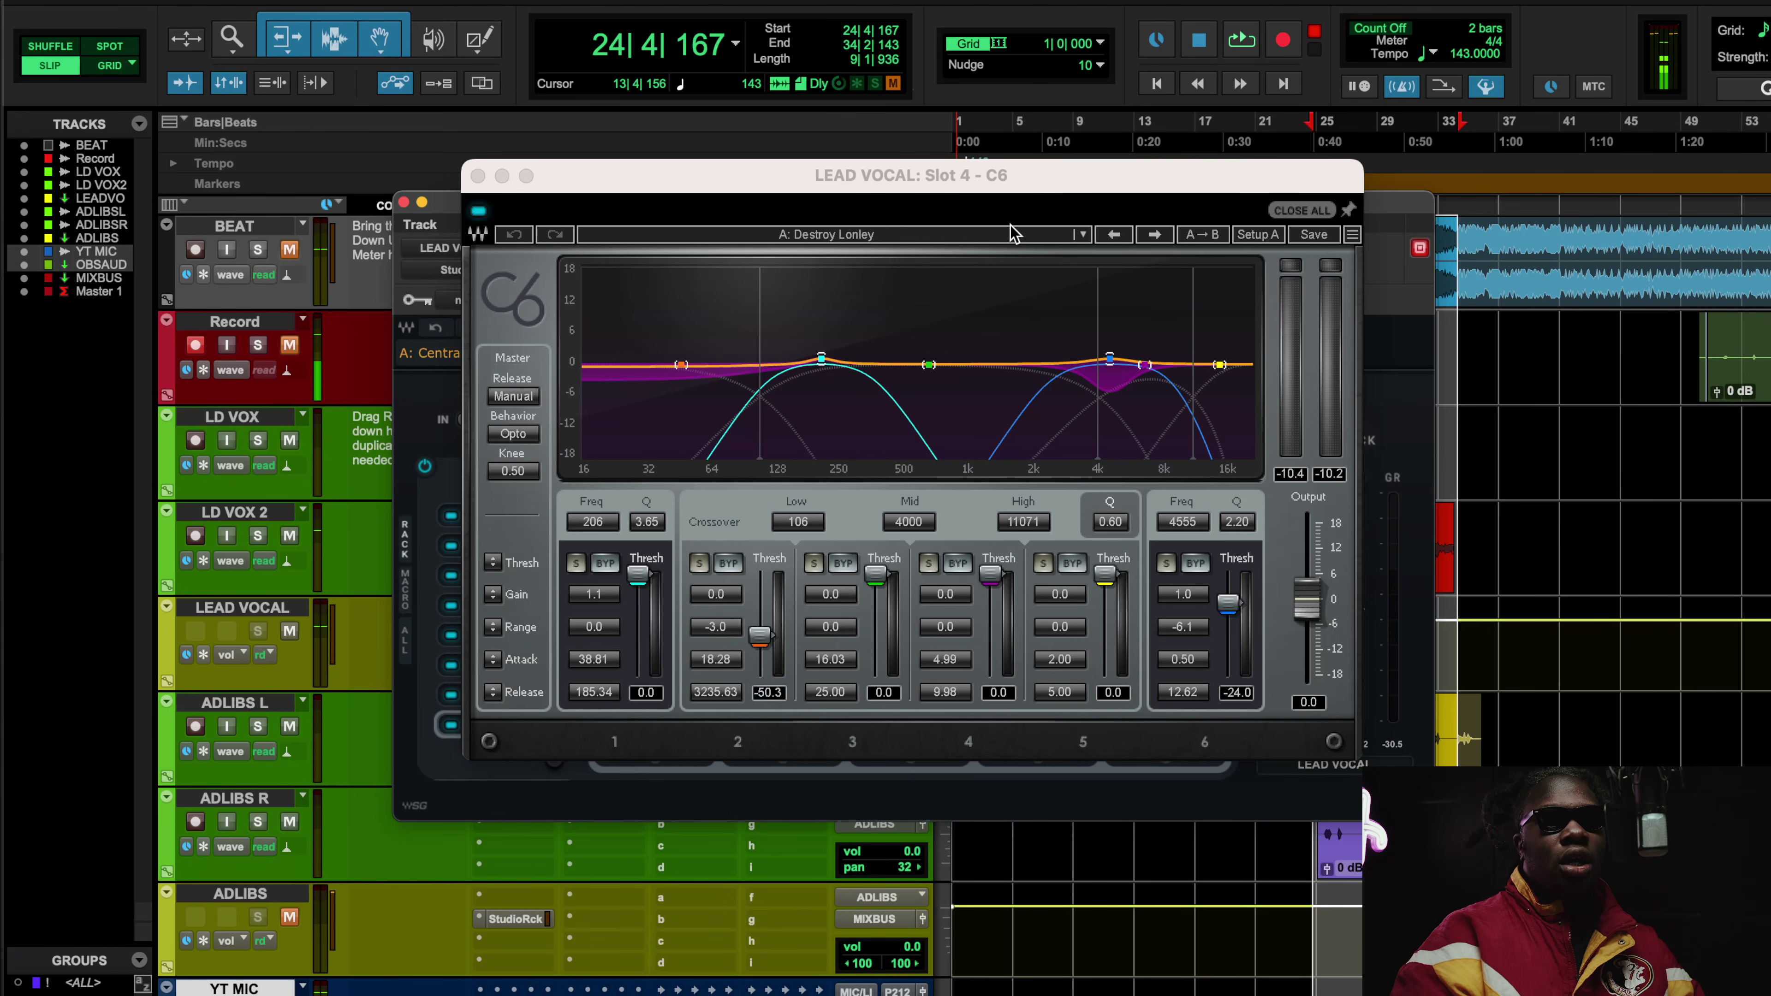
drag(979, 174, 931, 286)
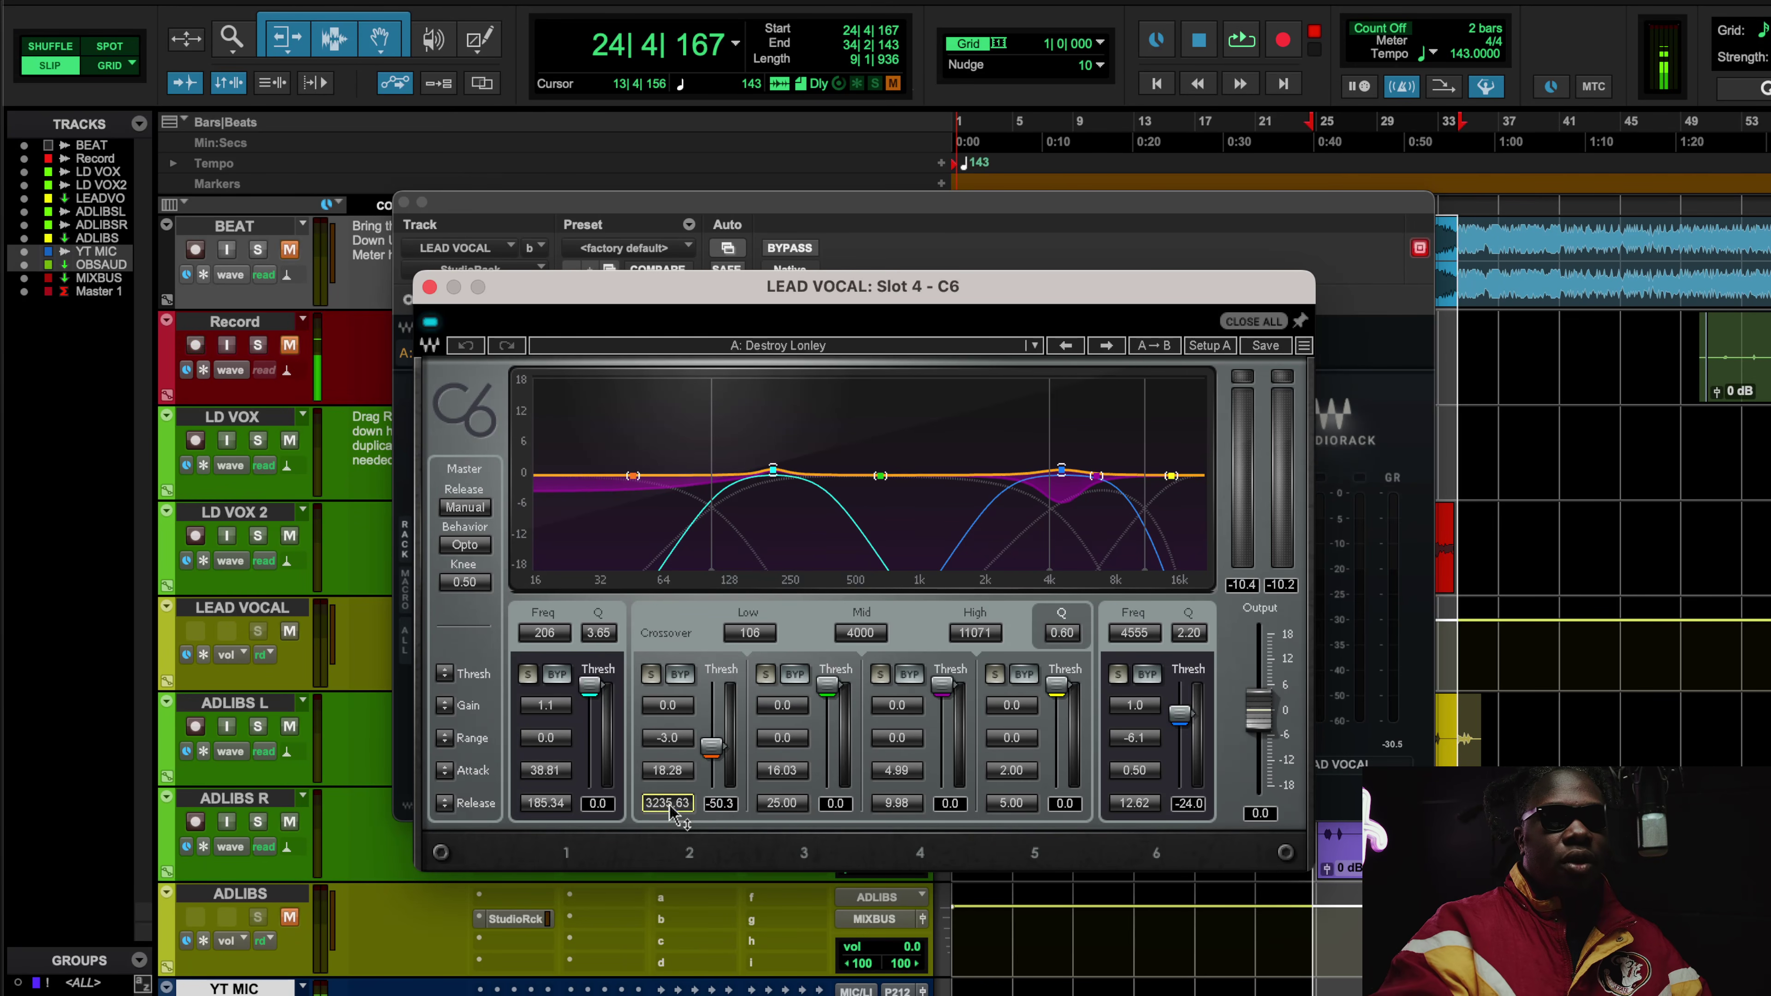
key(space)
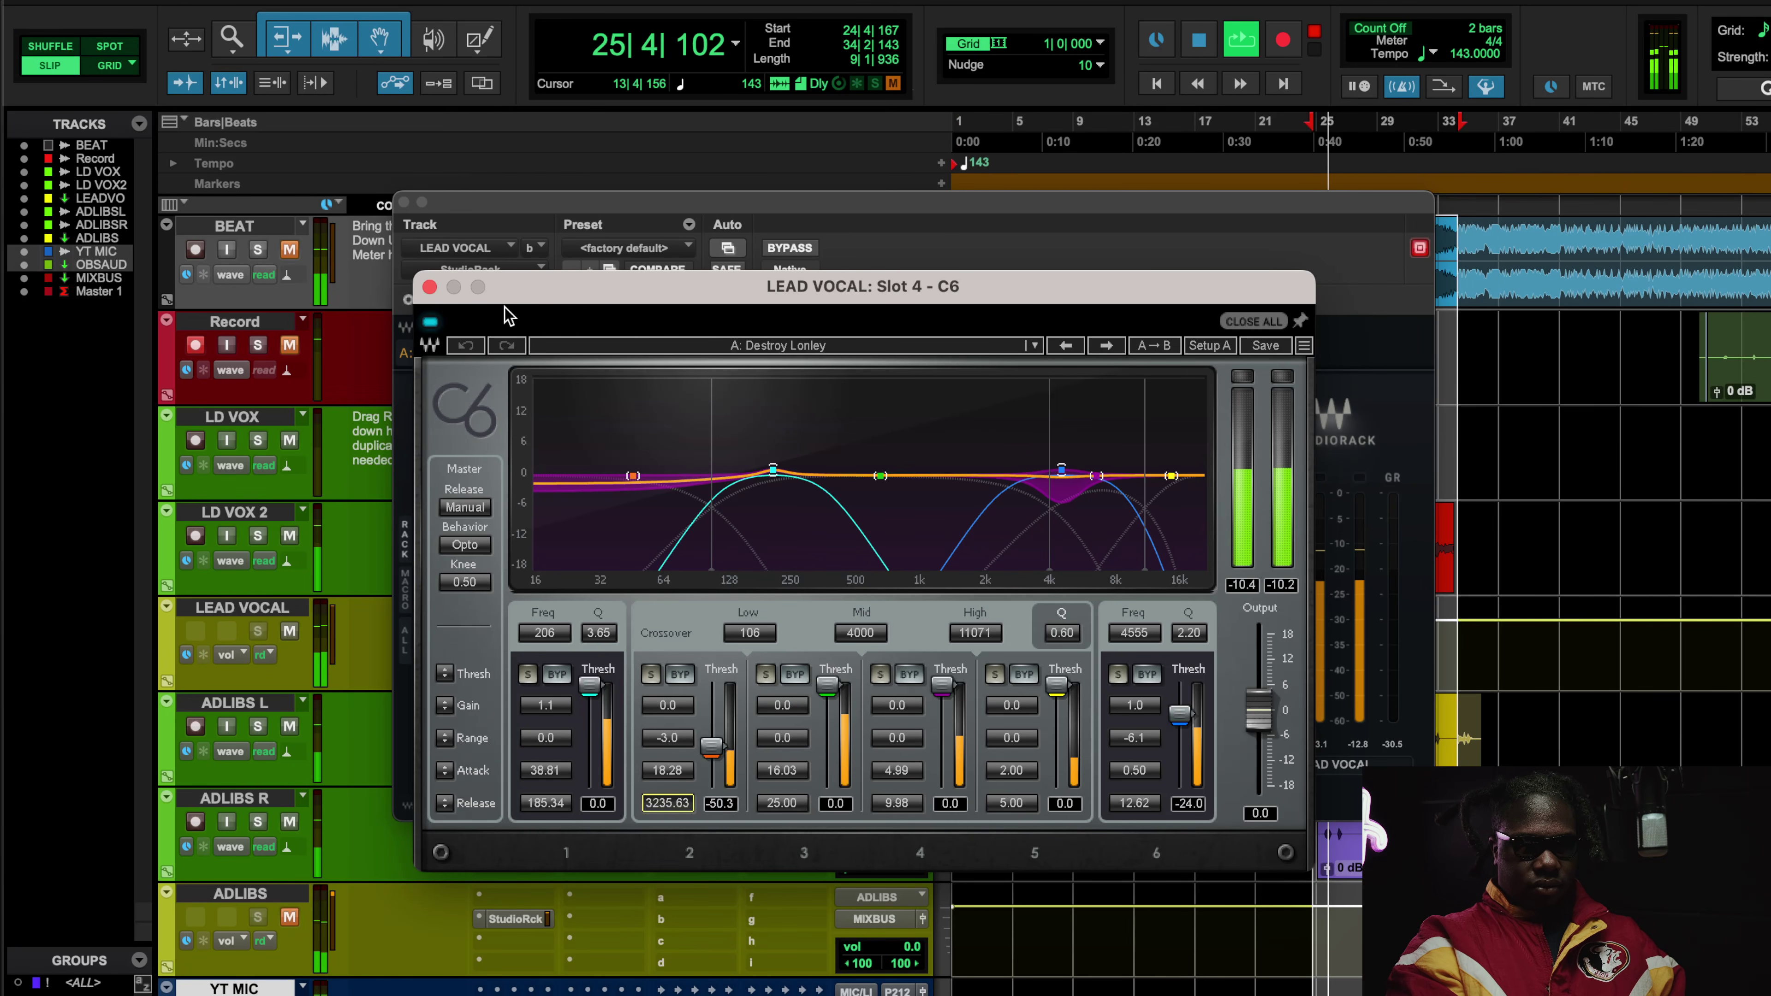
click(429, 323)
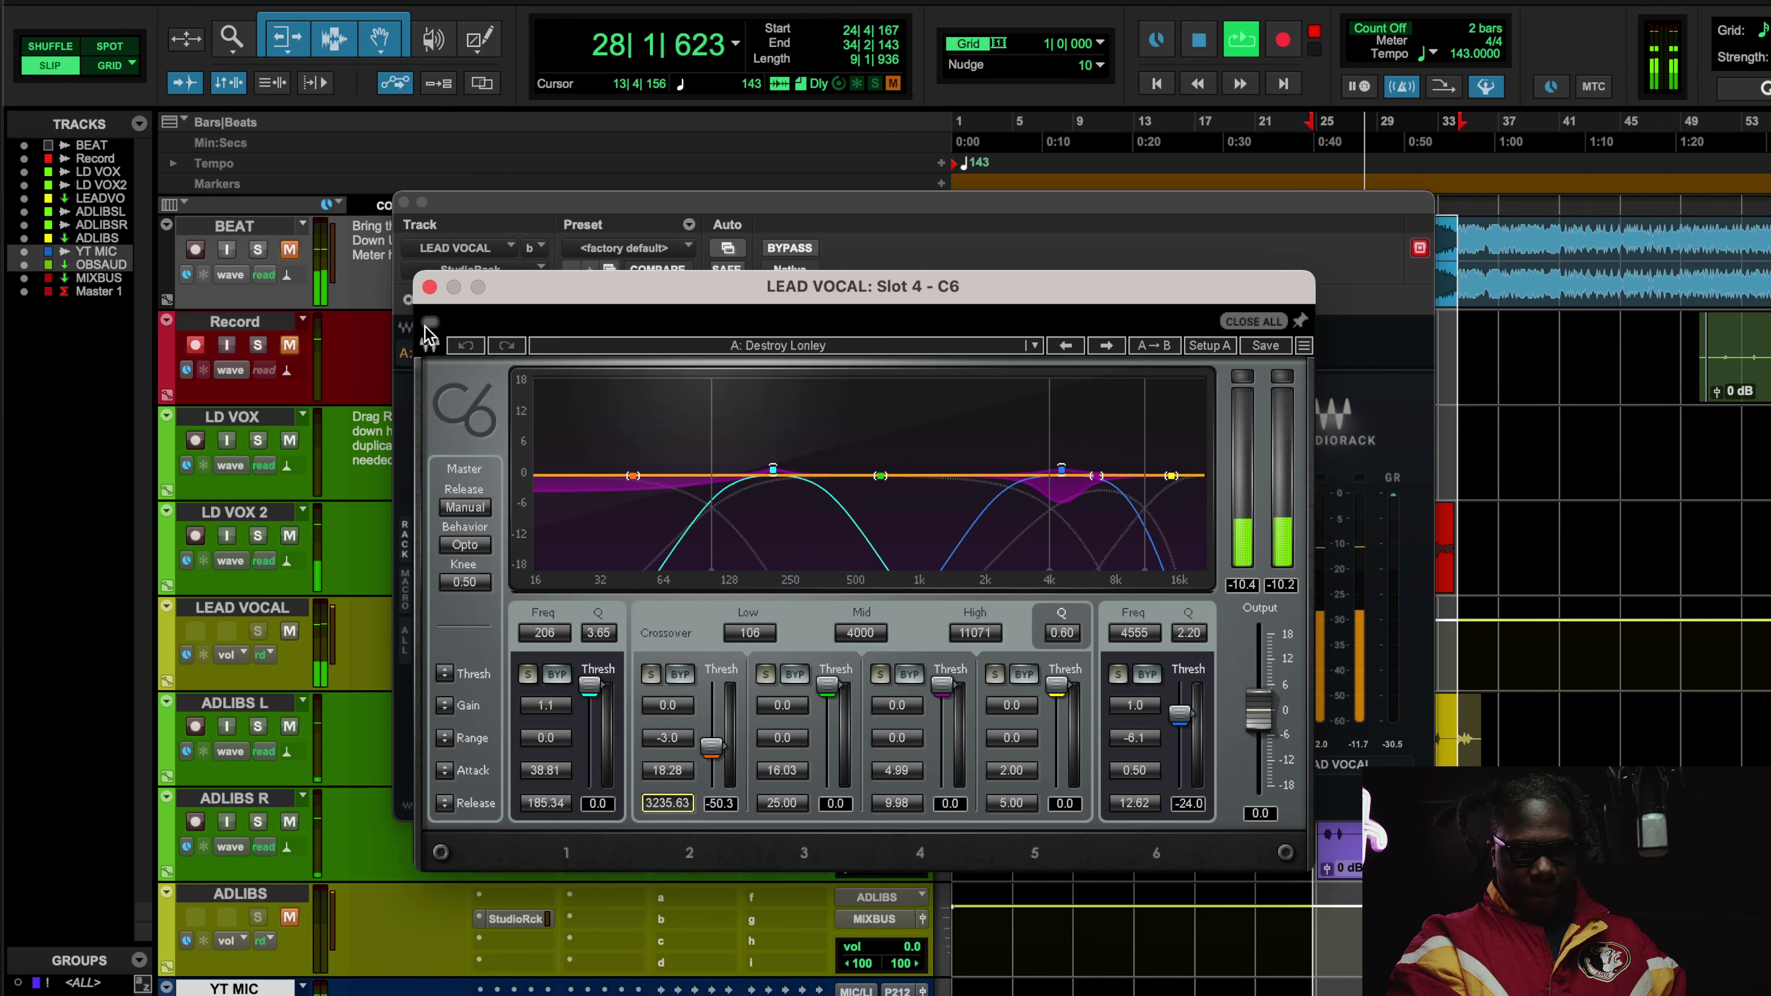
click(429, 322)
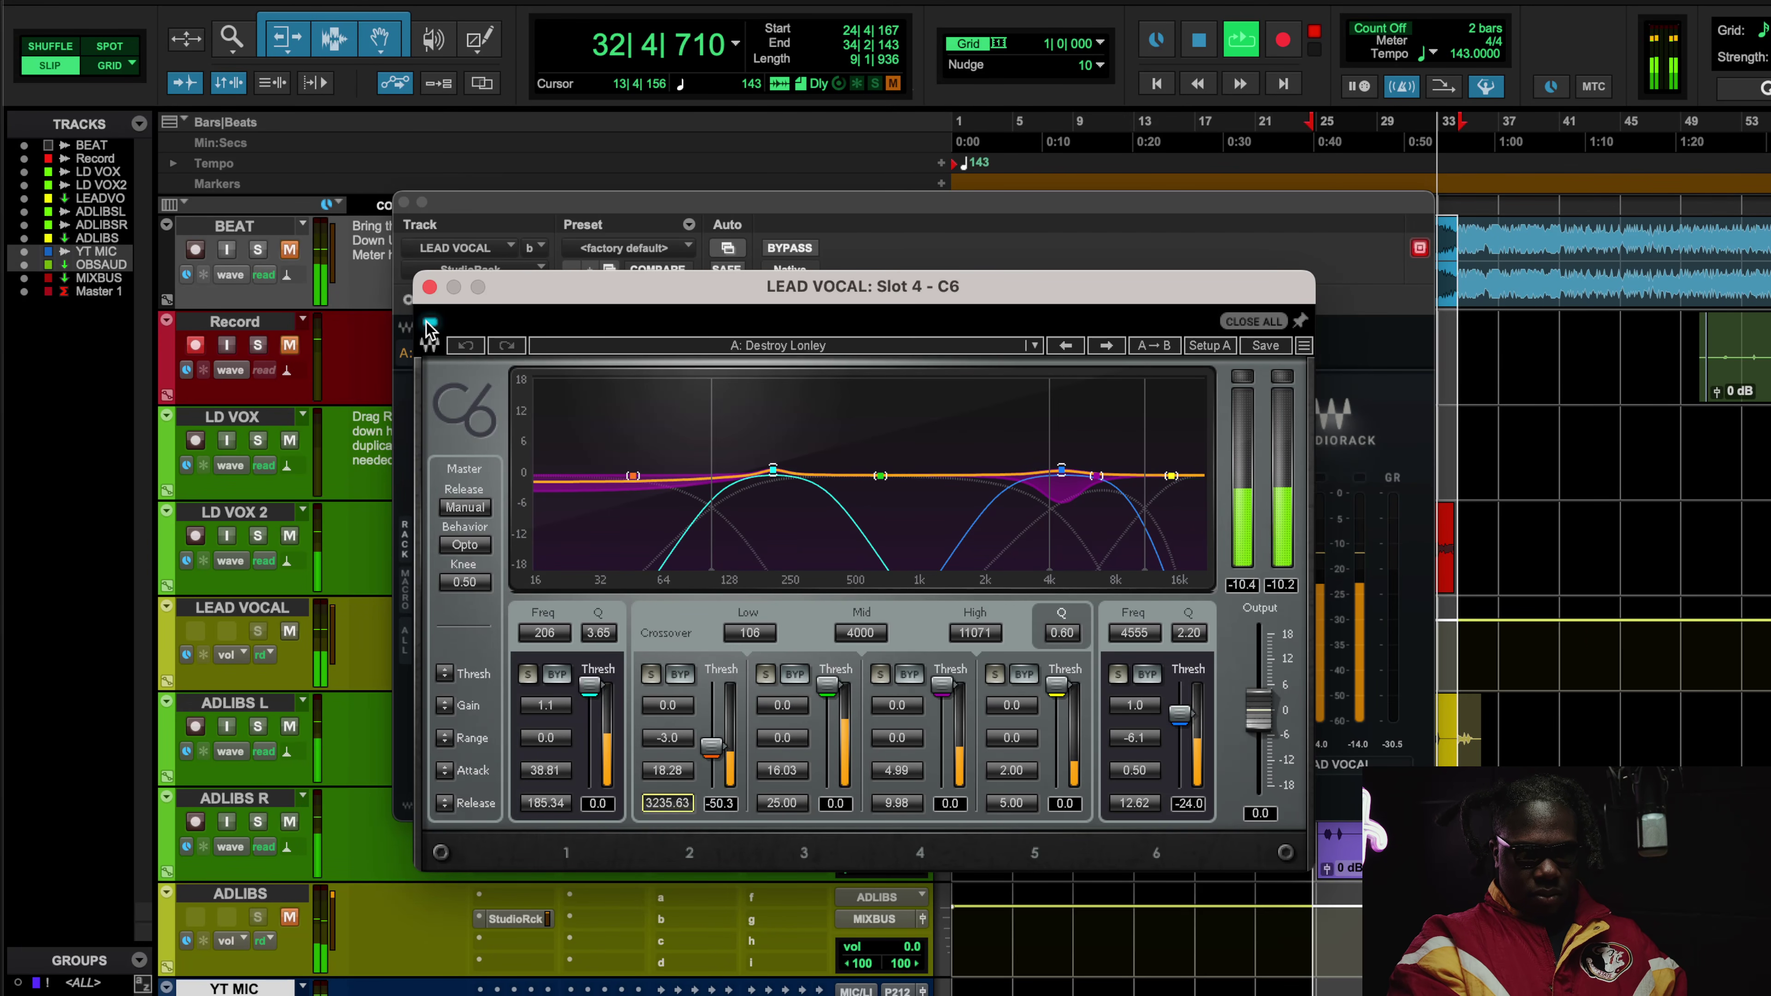
- Audition the C6 setting with BEAT unmuted and ADLIBS toggled, stop playback, mute BEAT again and close the plugin
click(293, 250)
click(289, 917)
click(289, 917)
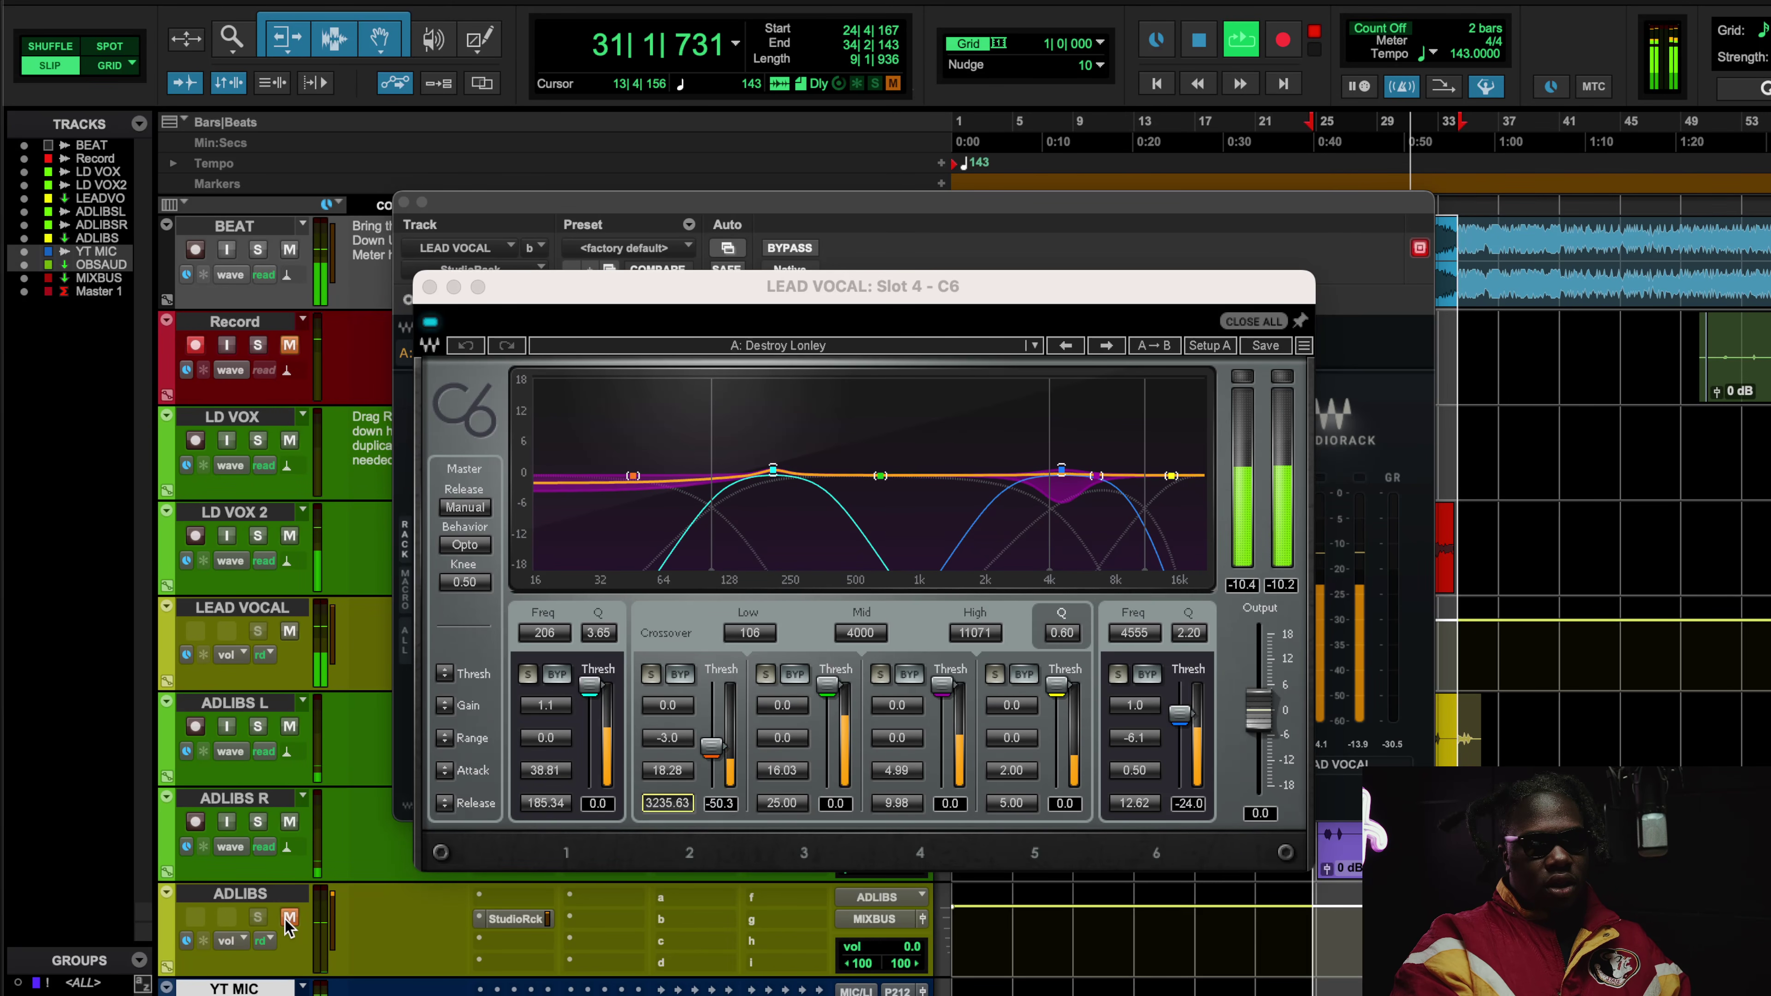
key(space)
click(289, 249)
click(429, 287)
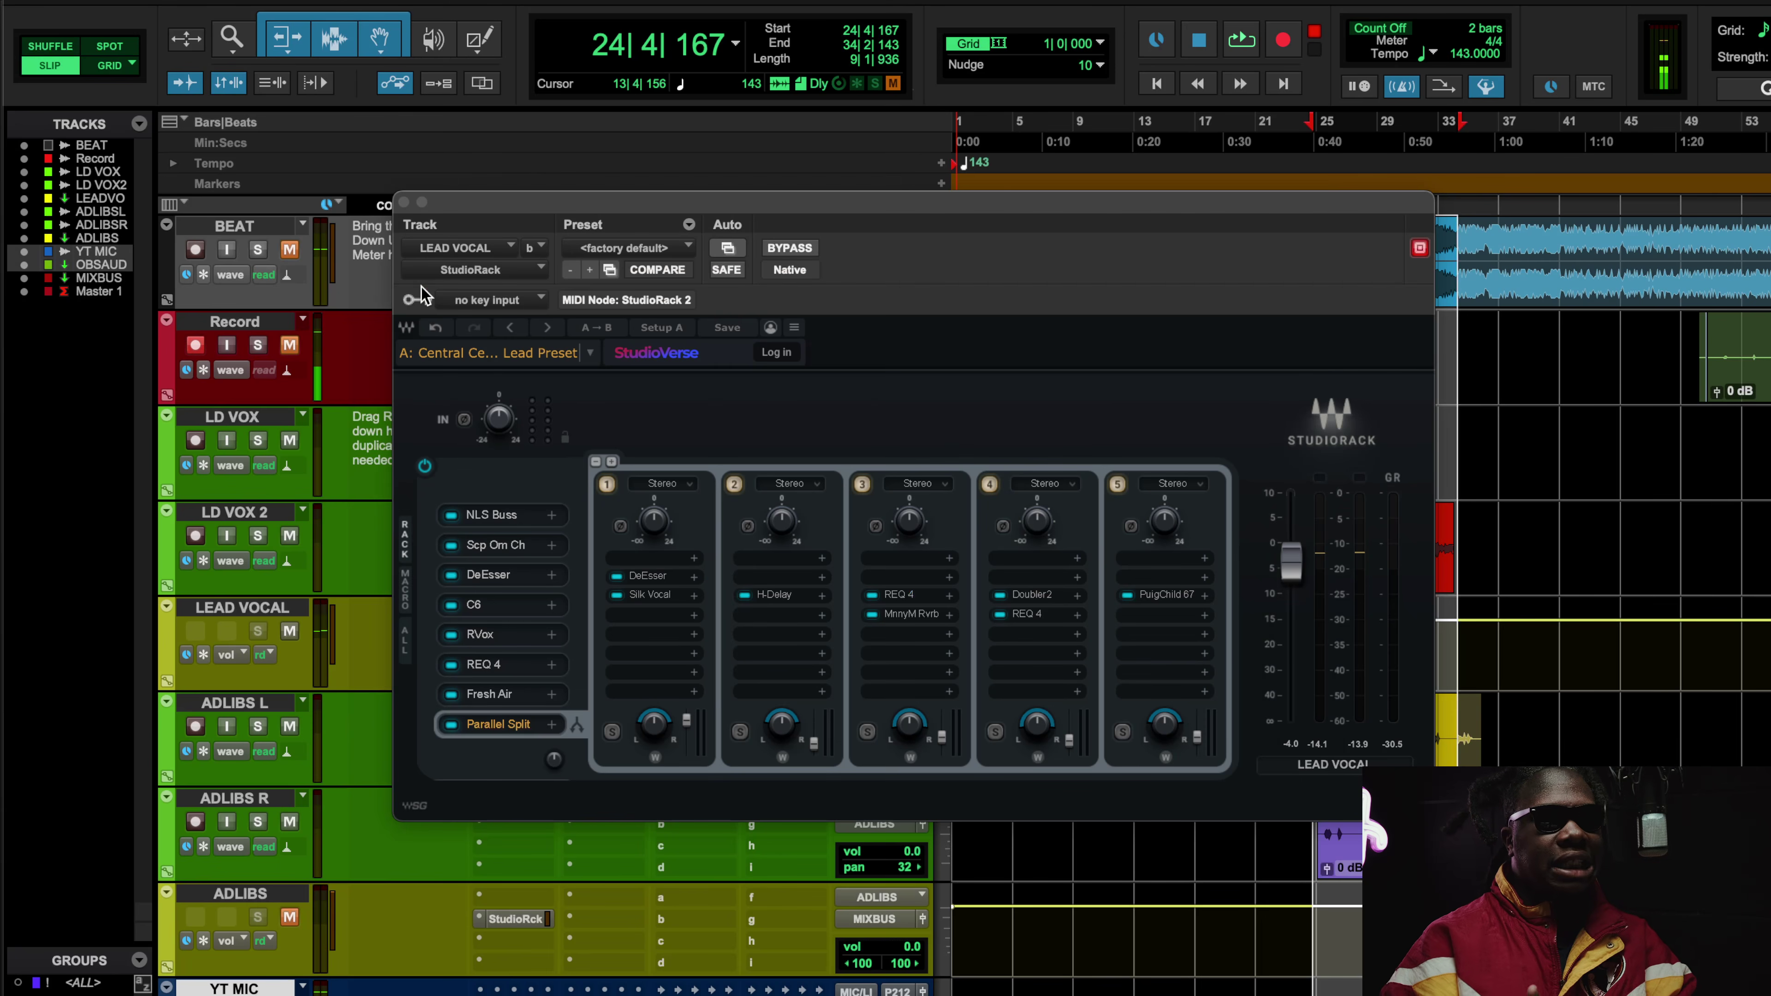
- Open RVox from the fifth slot, unmute ADLIBS and compare the vocal with RVox off and on during playback, then close it and stop
click(490, 641)
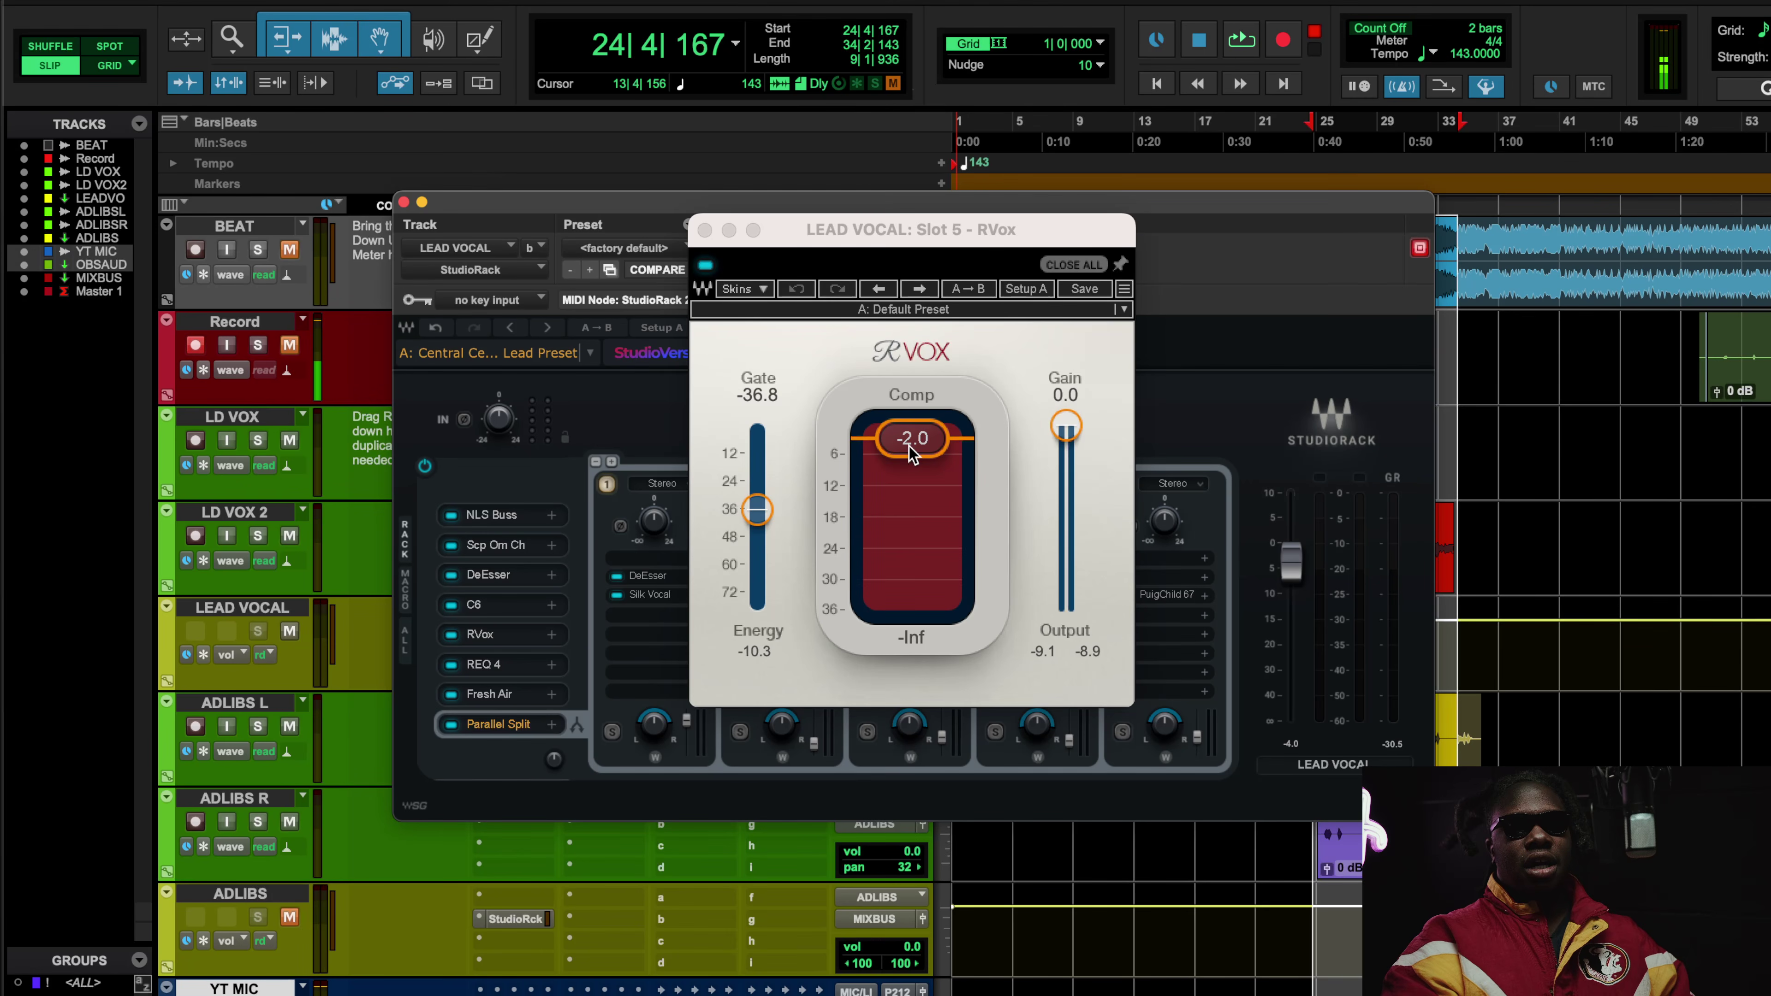
key(space)
click(290, 916)
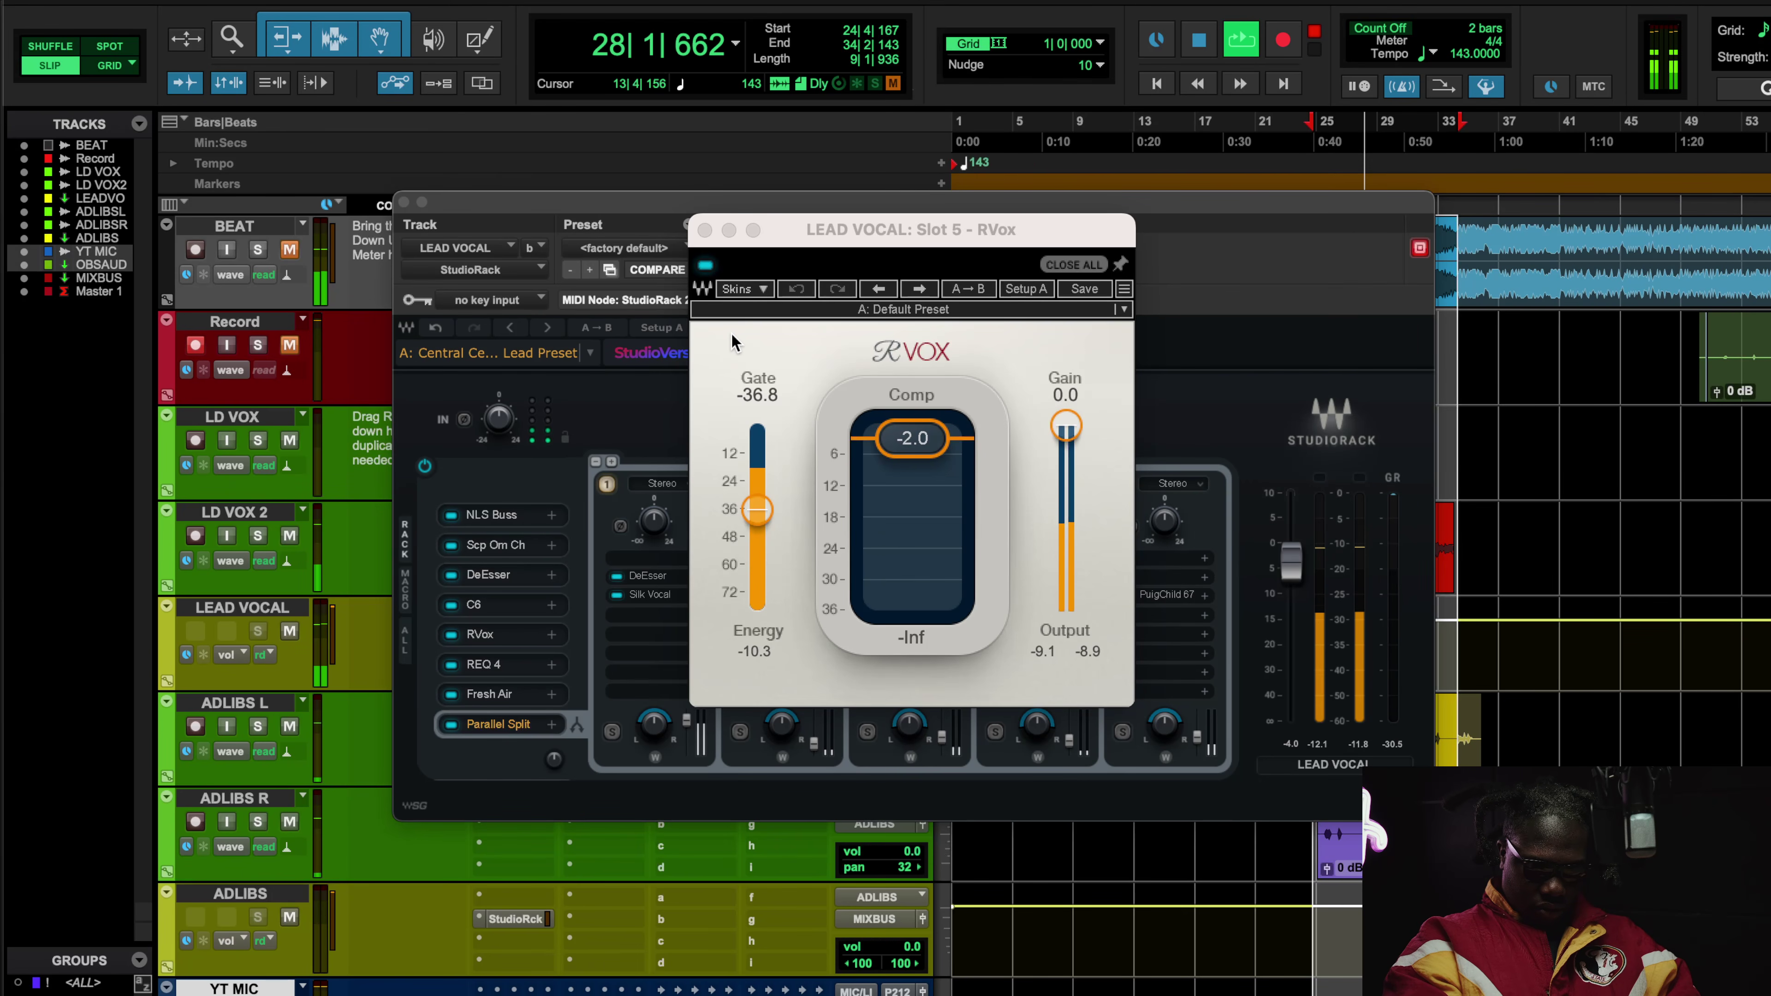
click(706, 269)
click(706, 268)
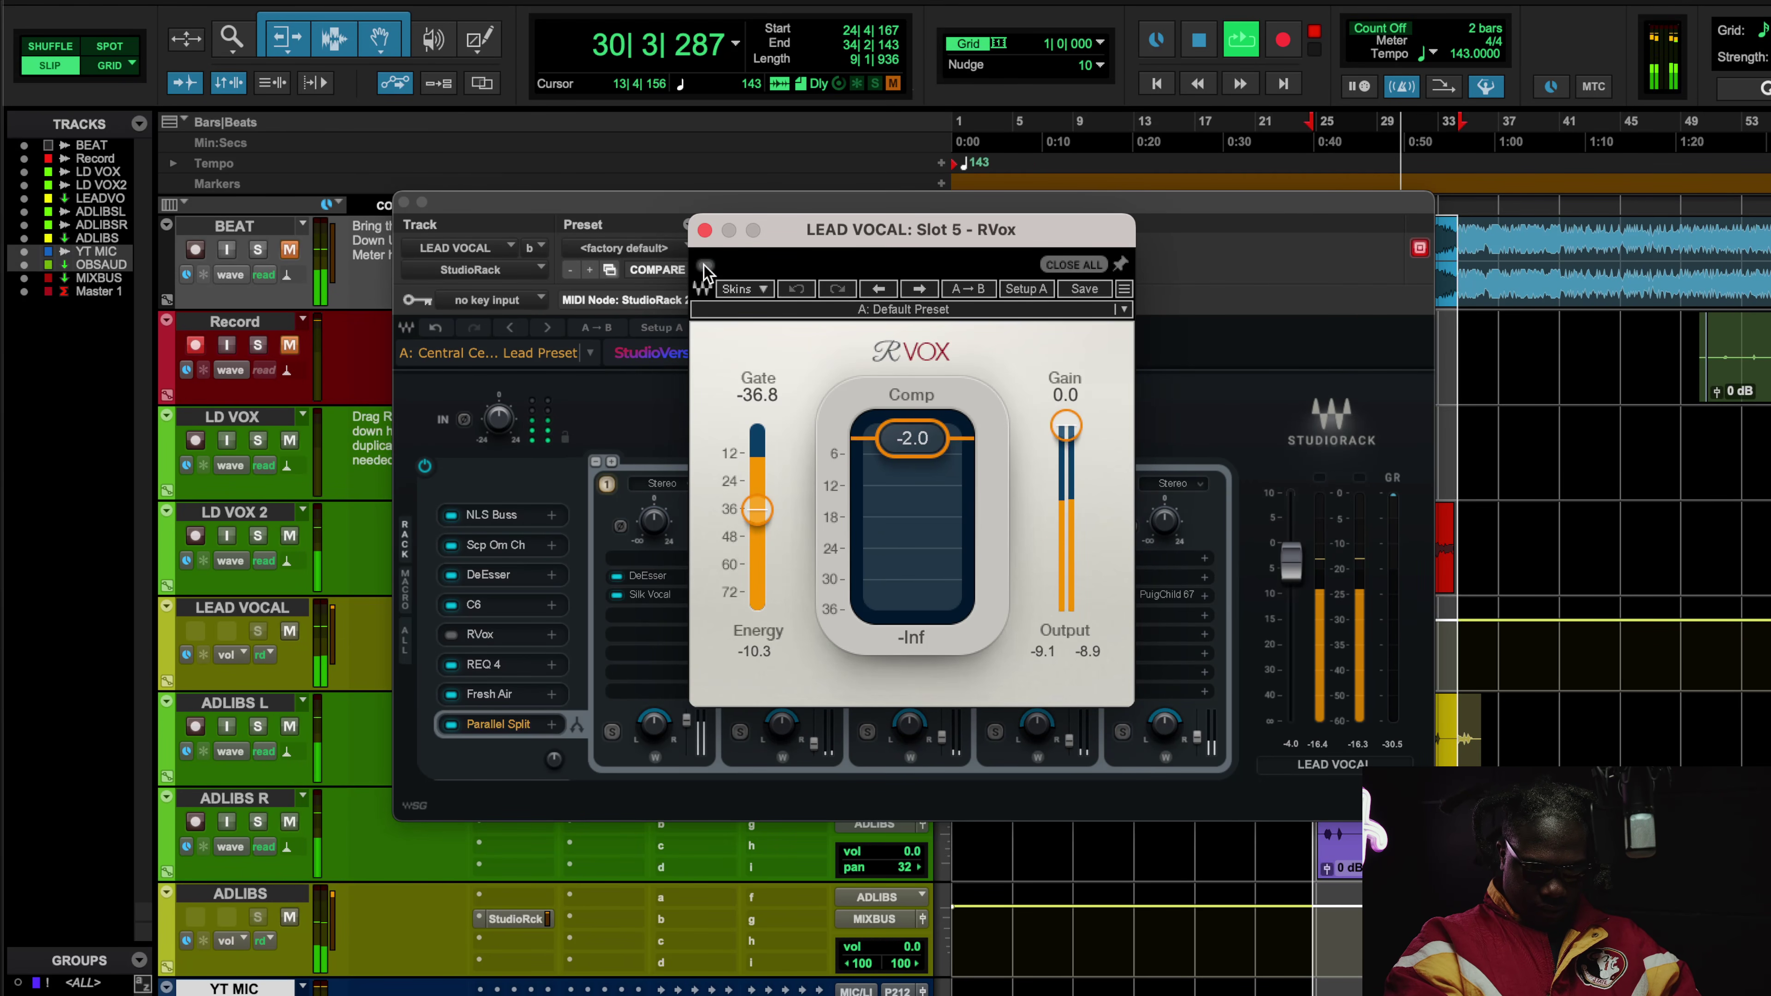
click(706, 268)
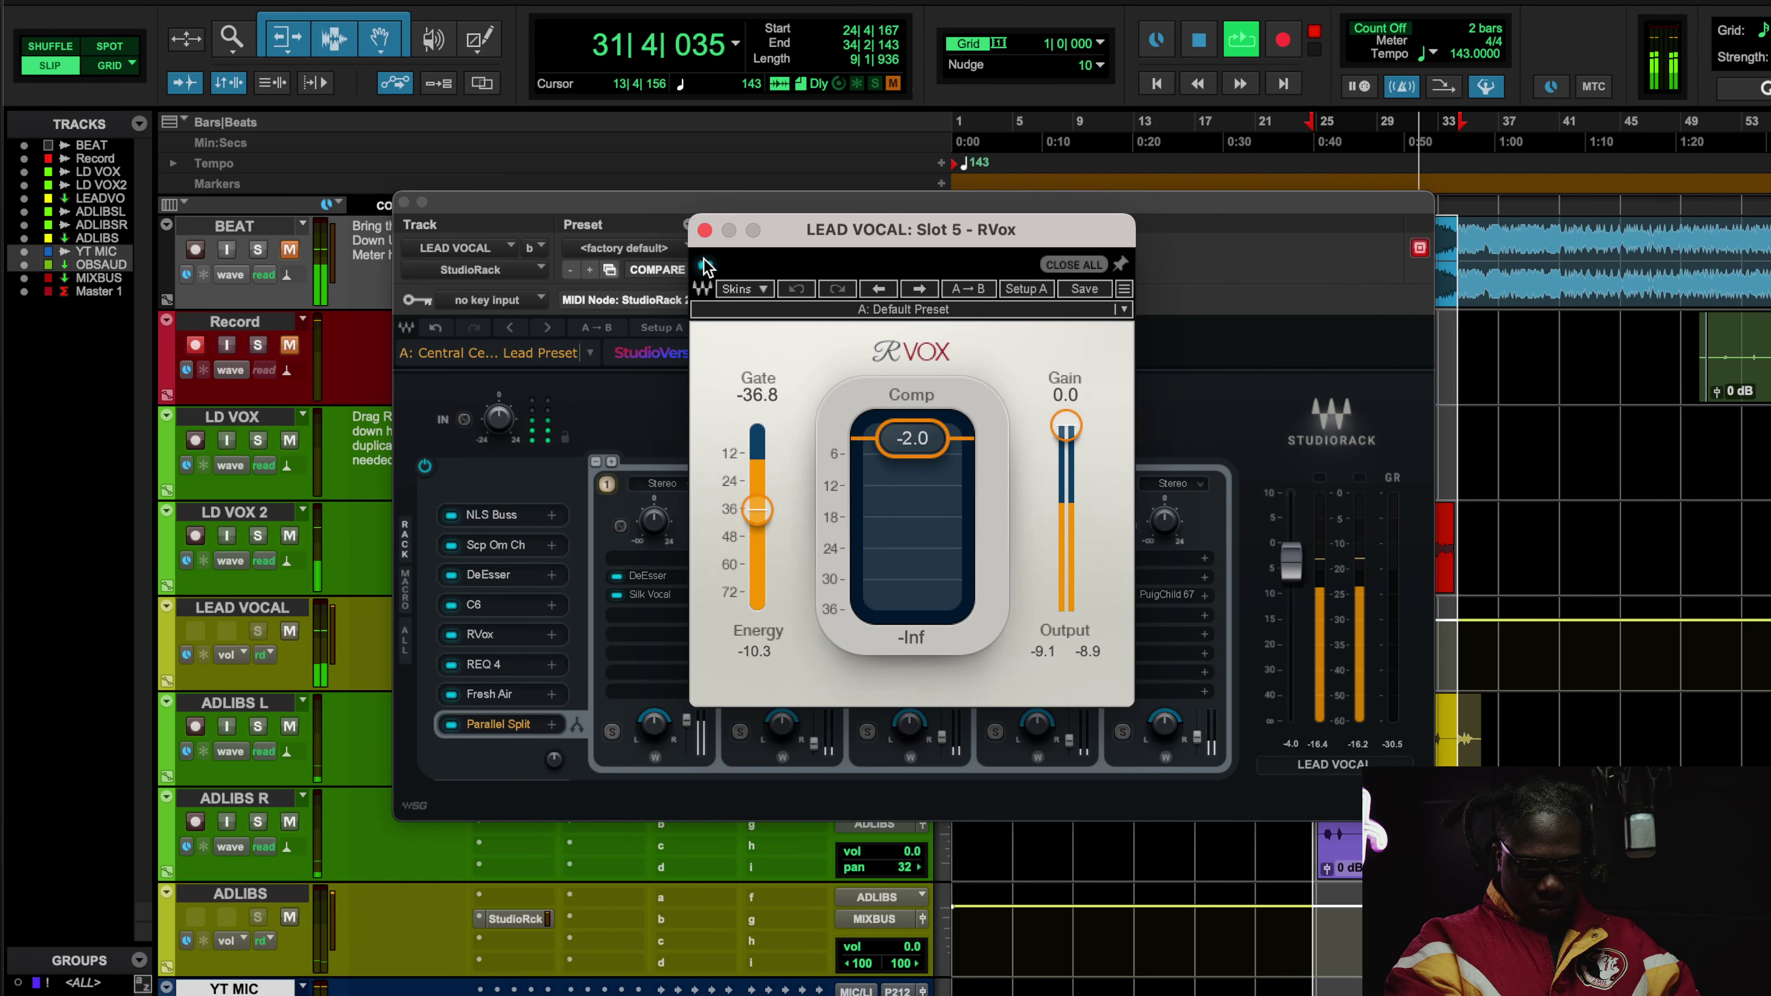
click(704, 231)
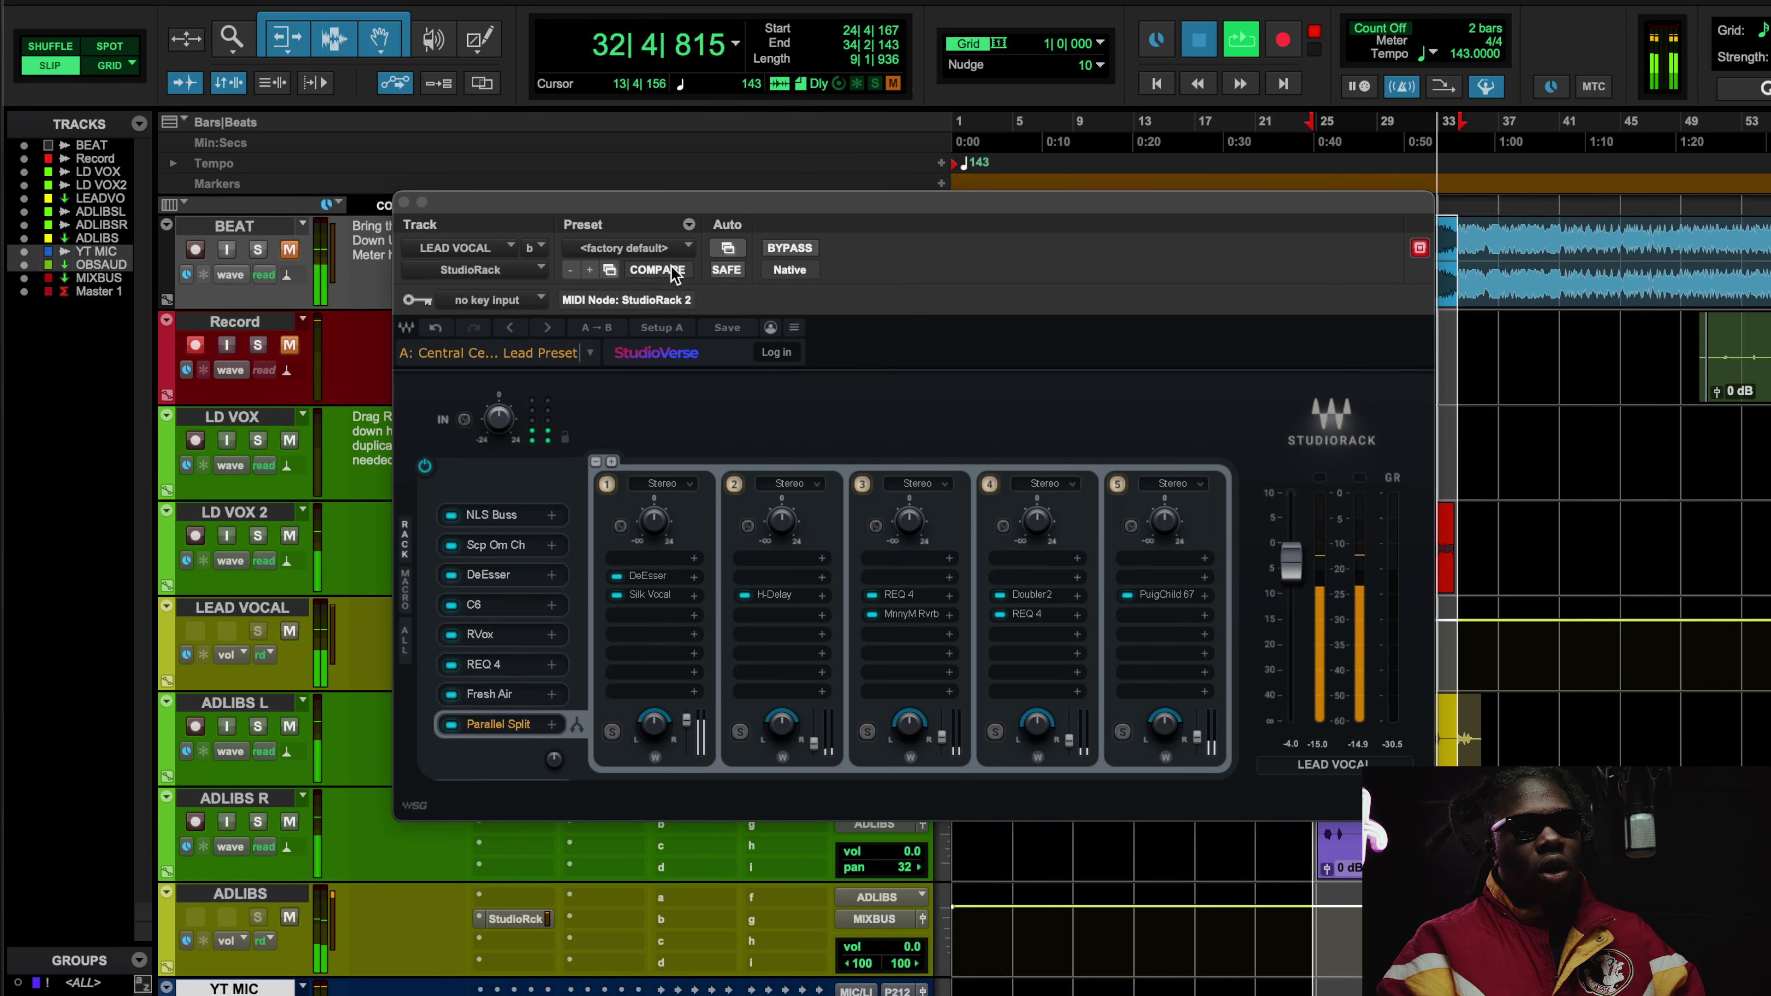
key(space)
- Open REQ 4 from the lead vocal rack's sixth slot, examine the settings of bands 6 and 5, and close it
click(494, 661)
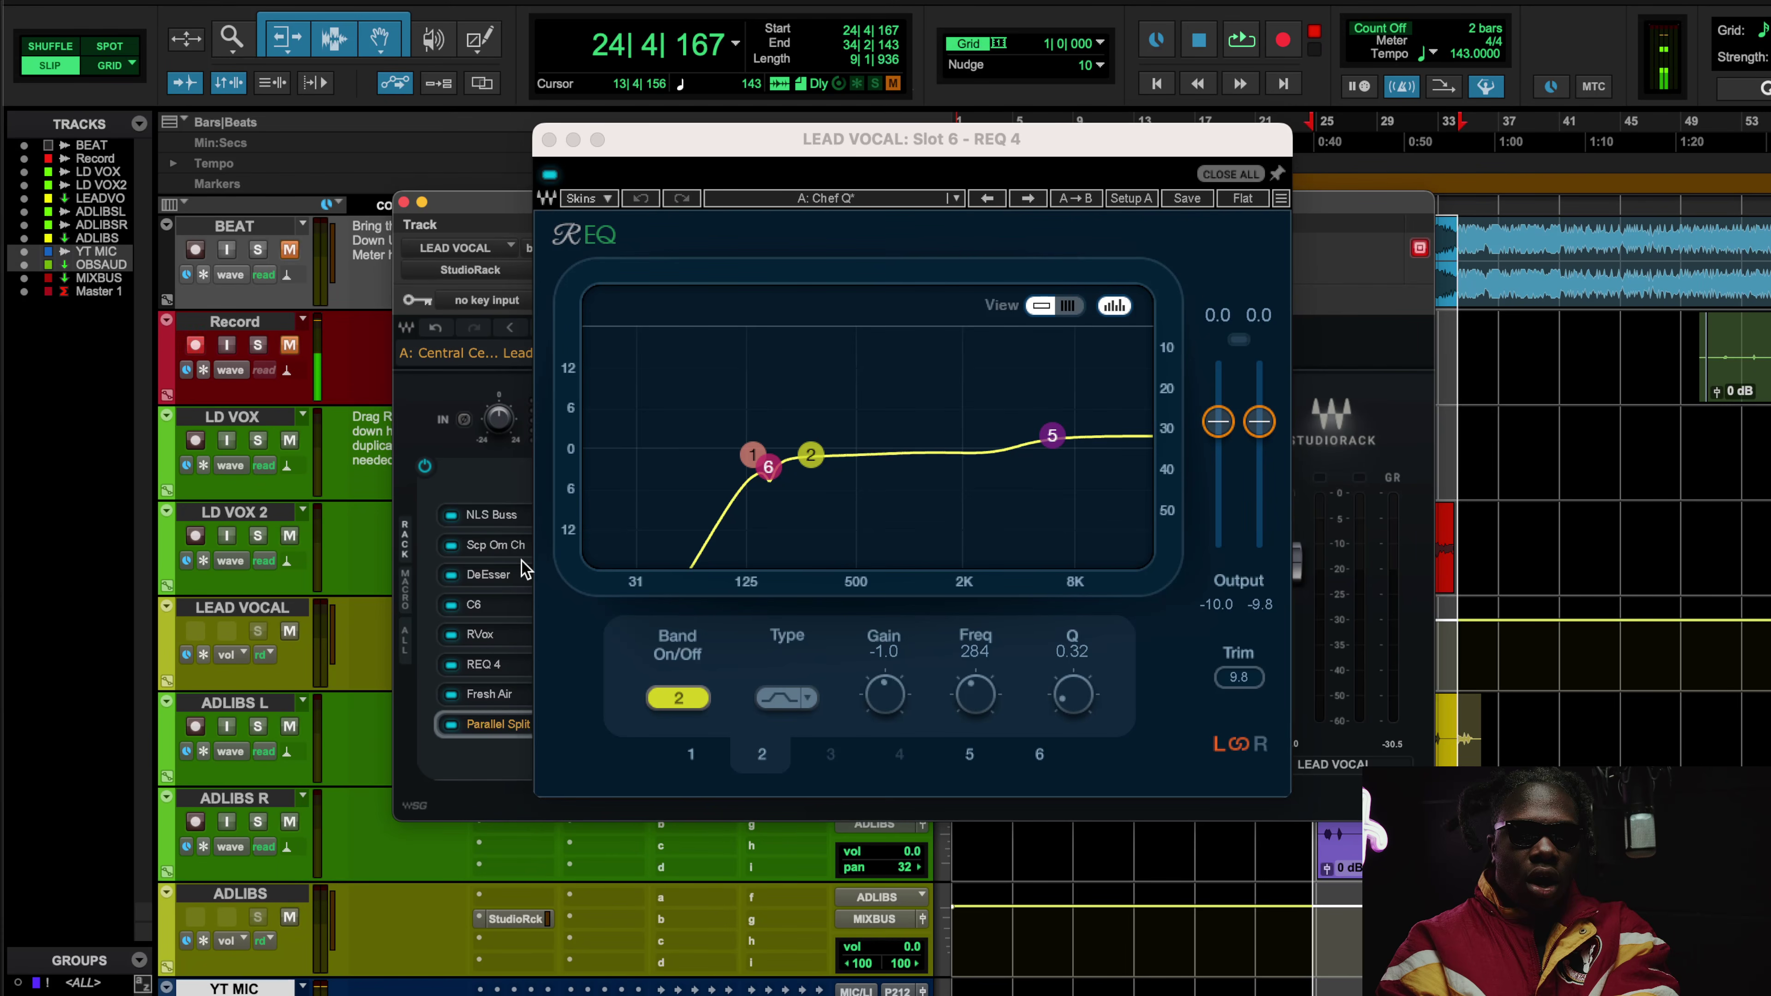
click(755, 465)
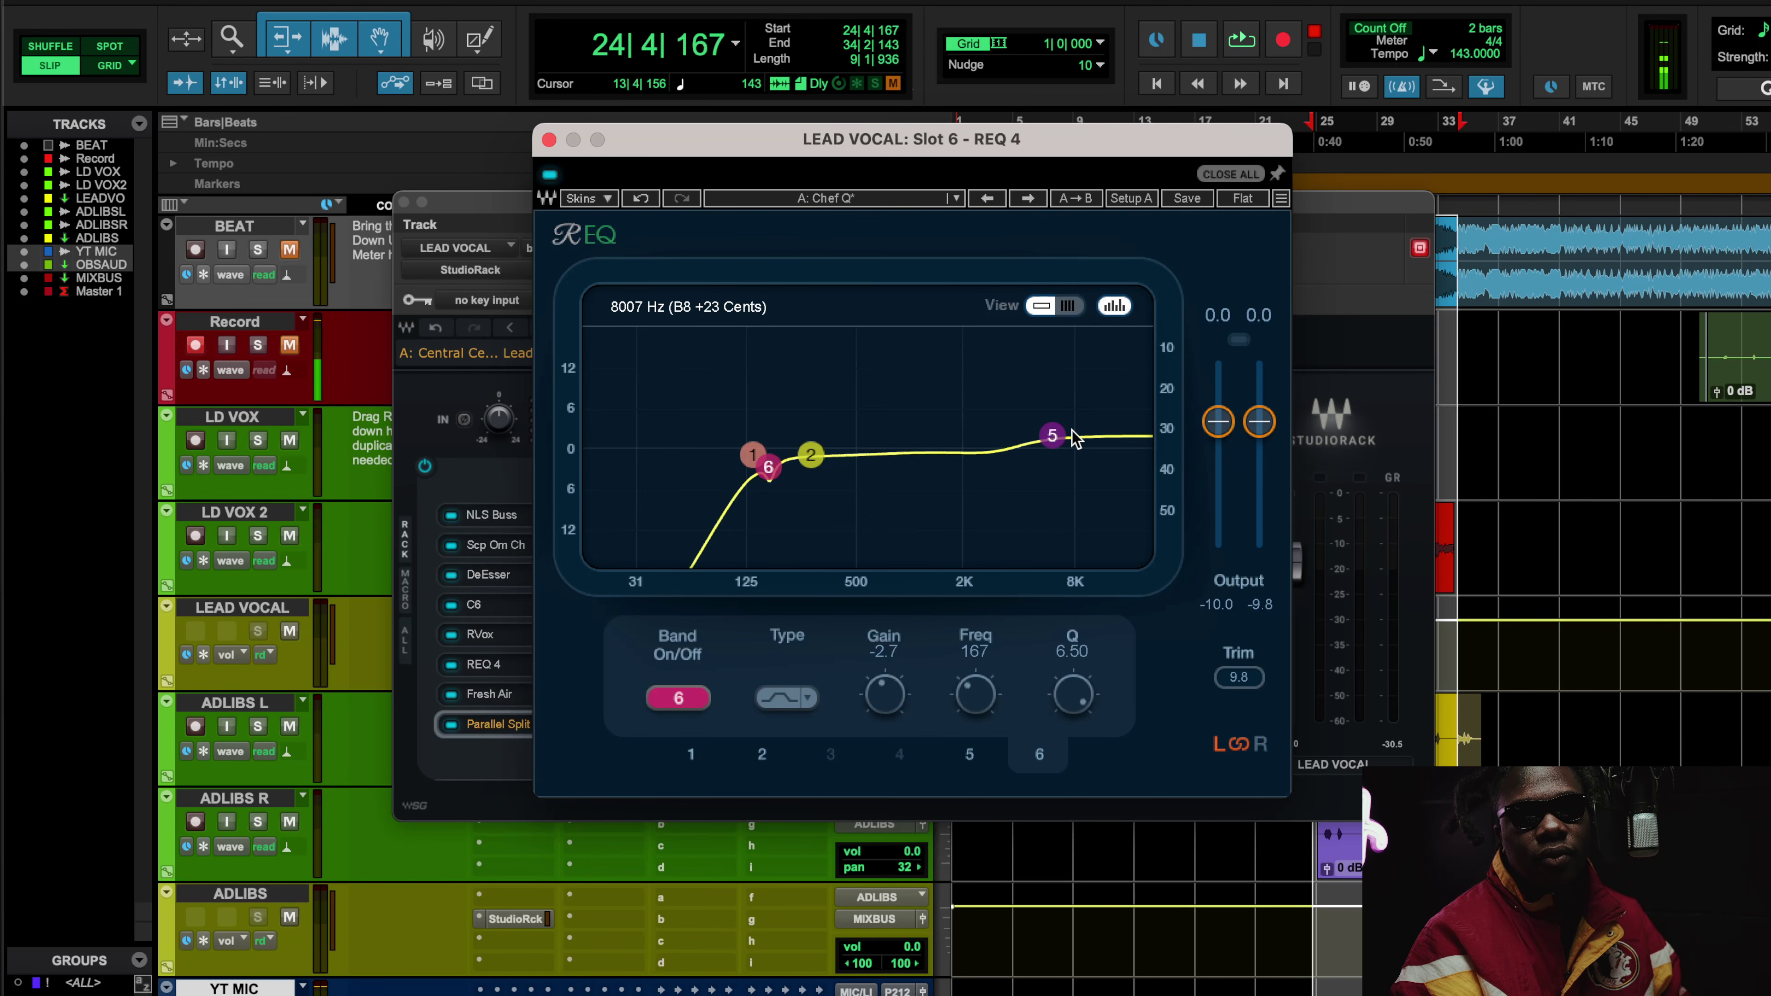
click(1052, 436)
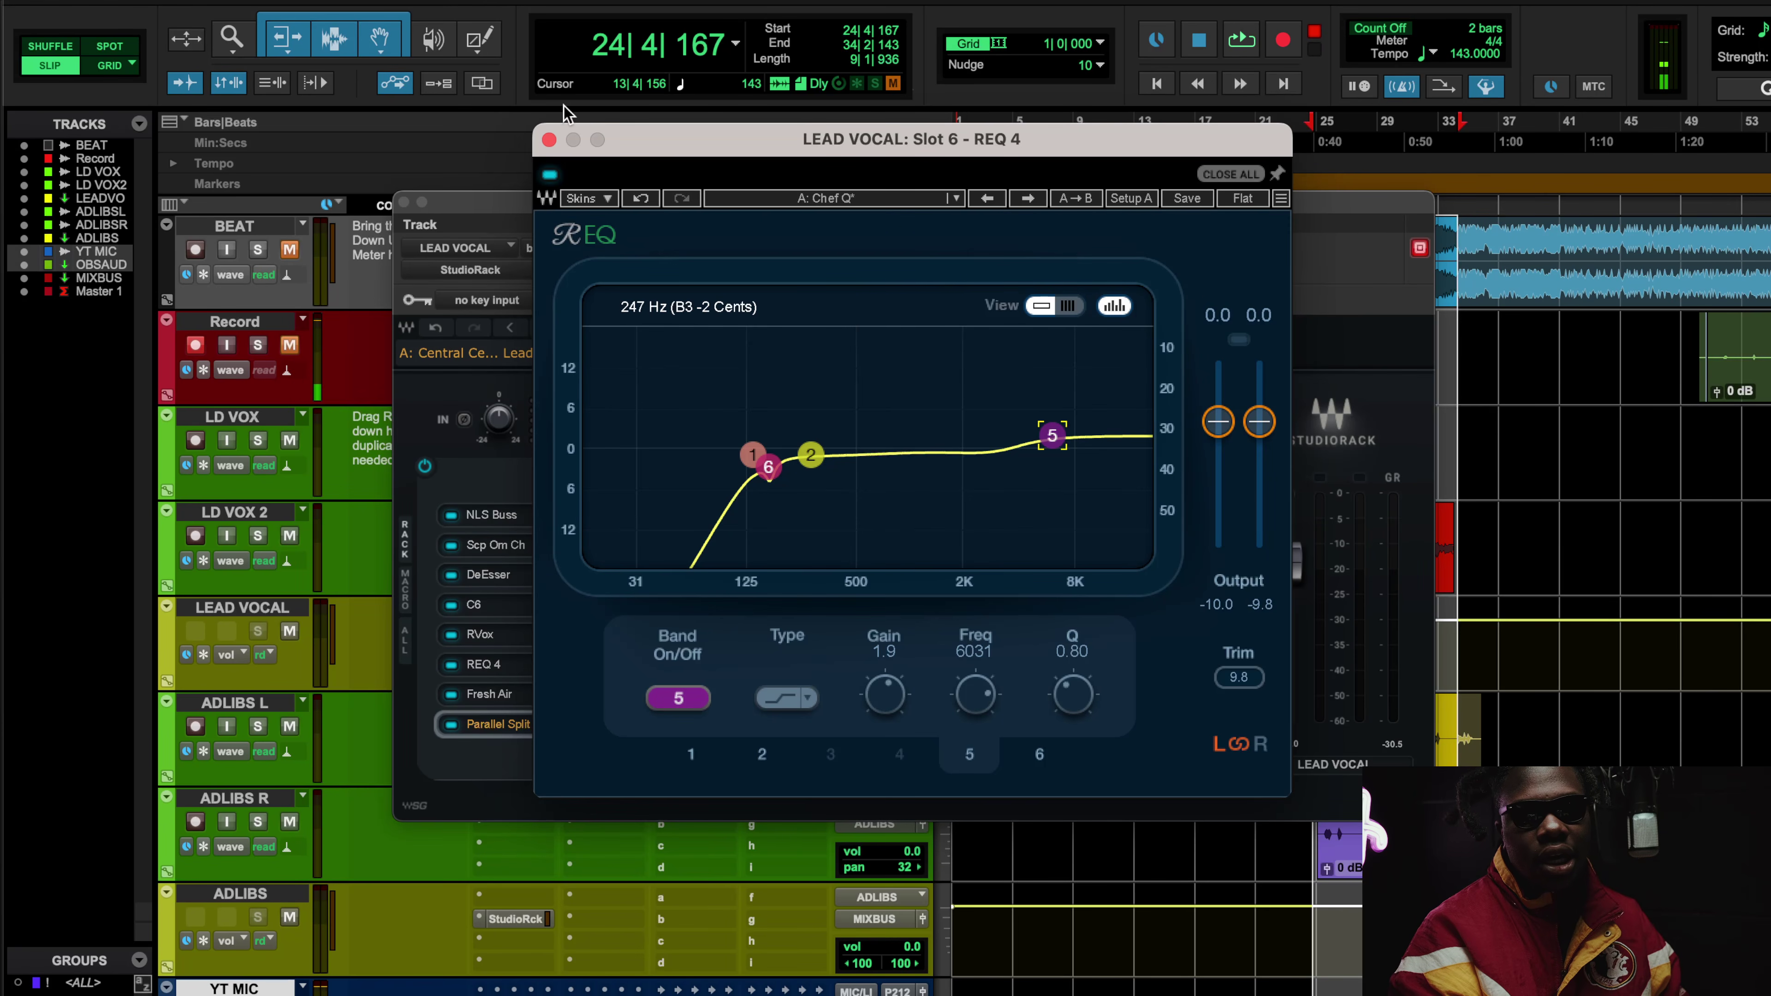
click(549, 140)
- View Silk Vocal in the first parallel chain, close it, and bring up Fresh Air from the rack's seventh slot
click(647, 600)
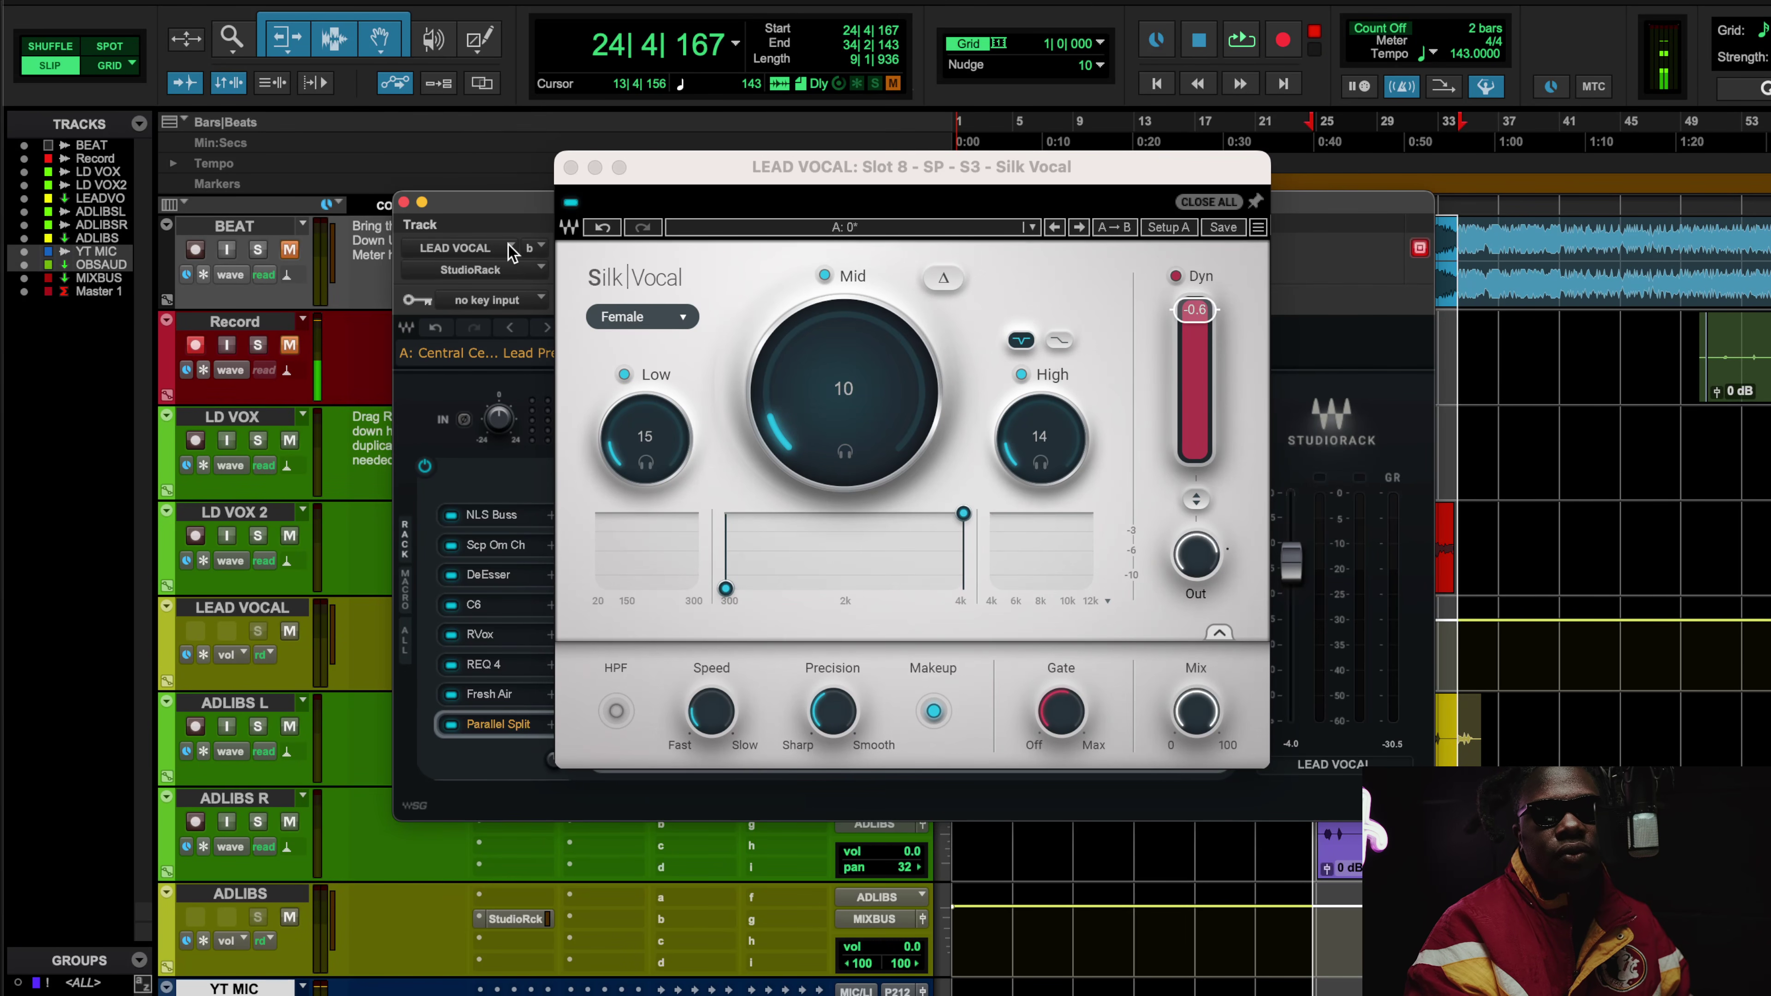
click(570, 168)
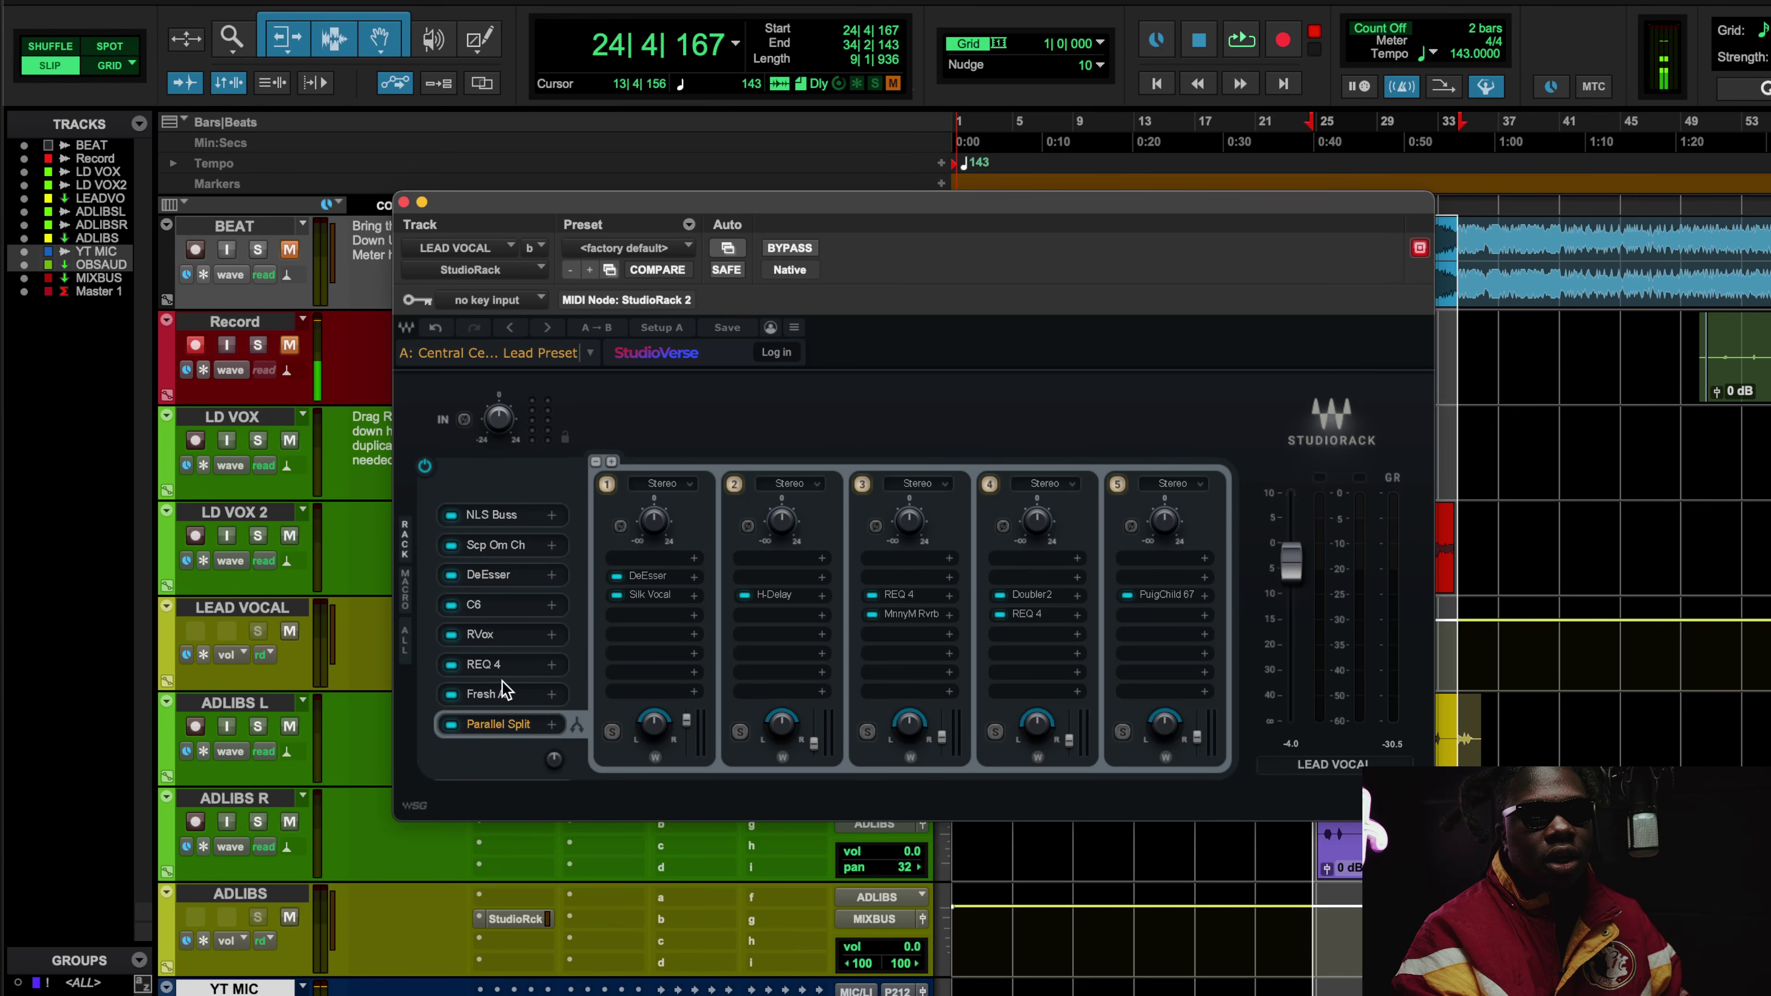
click(505, 694)
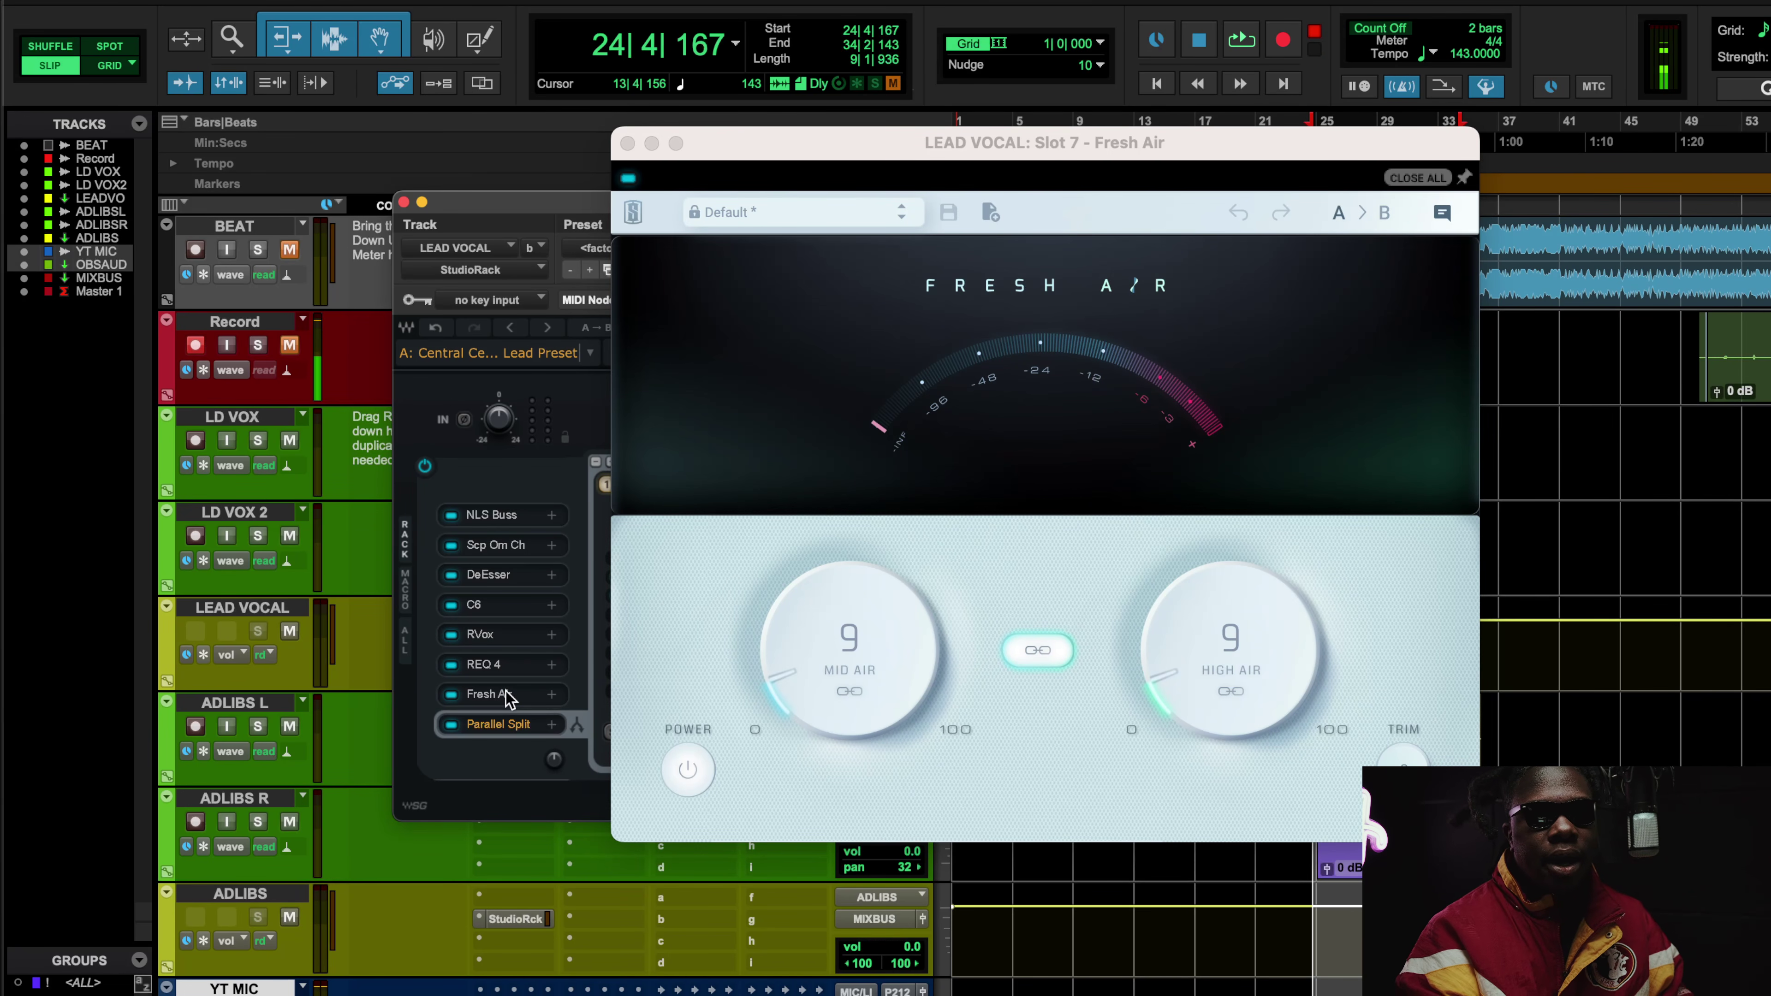
- Reopen REQ 4 from the sixth slot and switch it off and on during playback to compare its effect
click(483, 664)
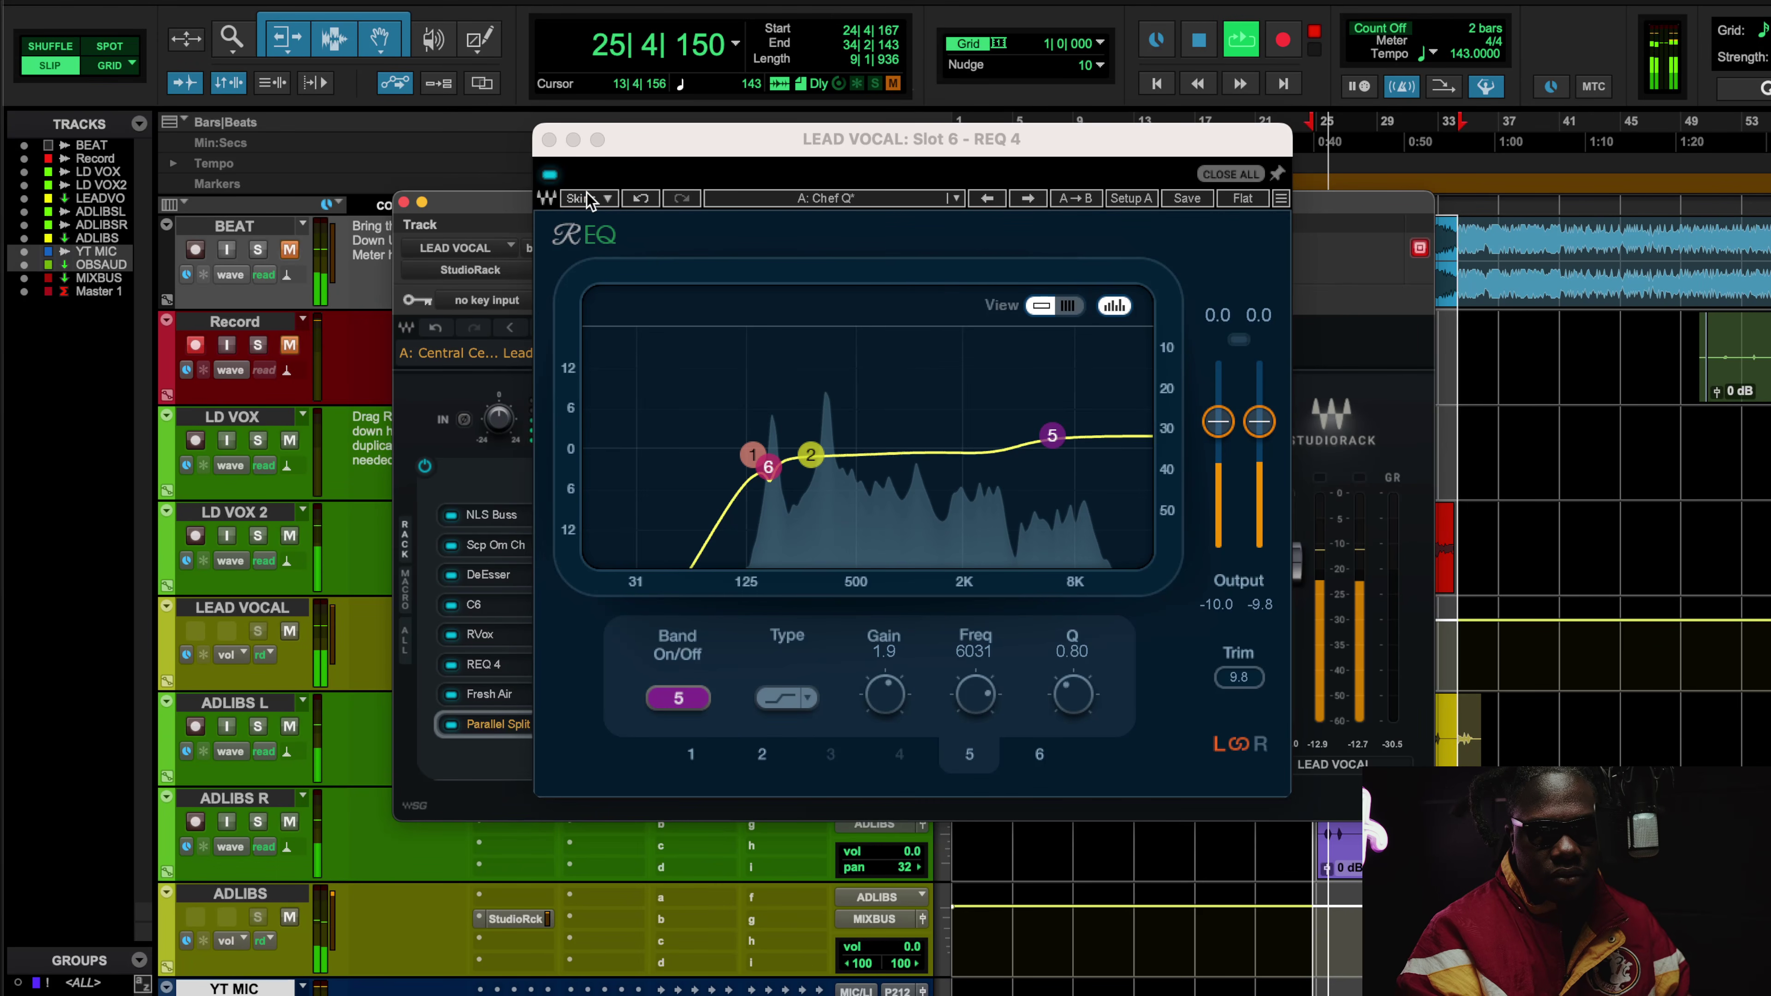
click(550, 184)
click(551, 176)
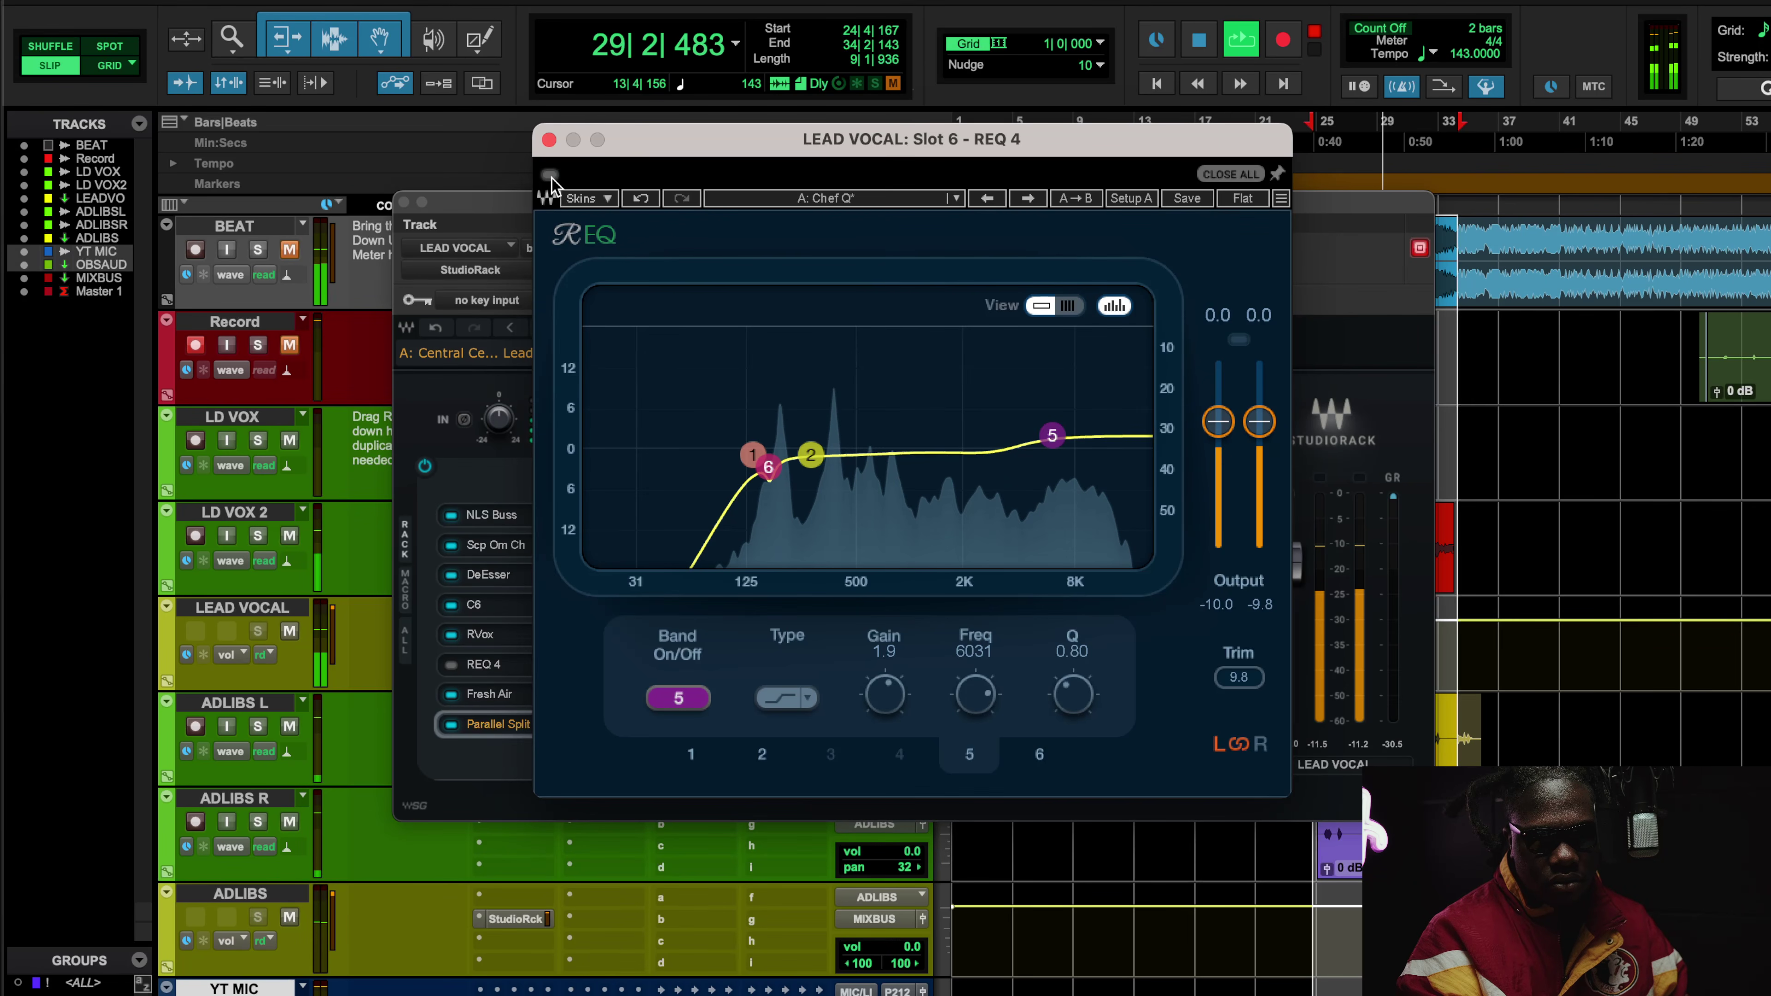
click(550, 175)
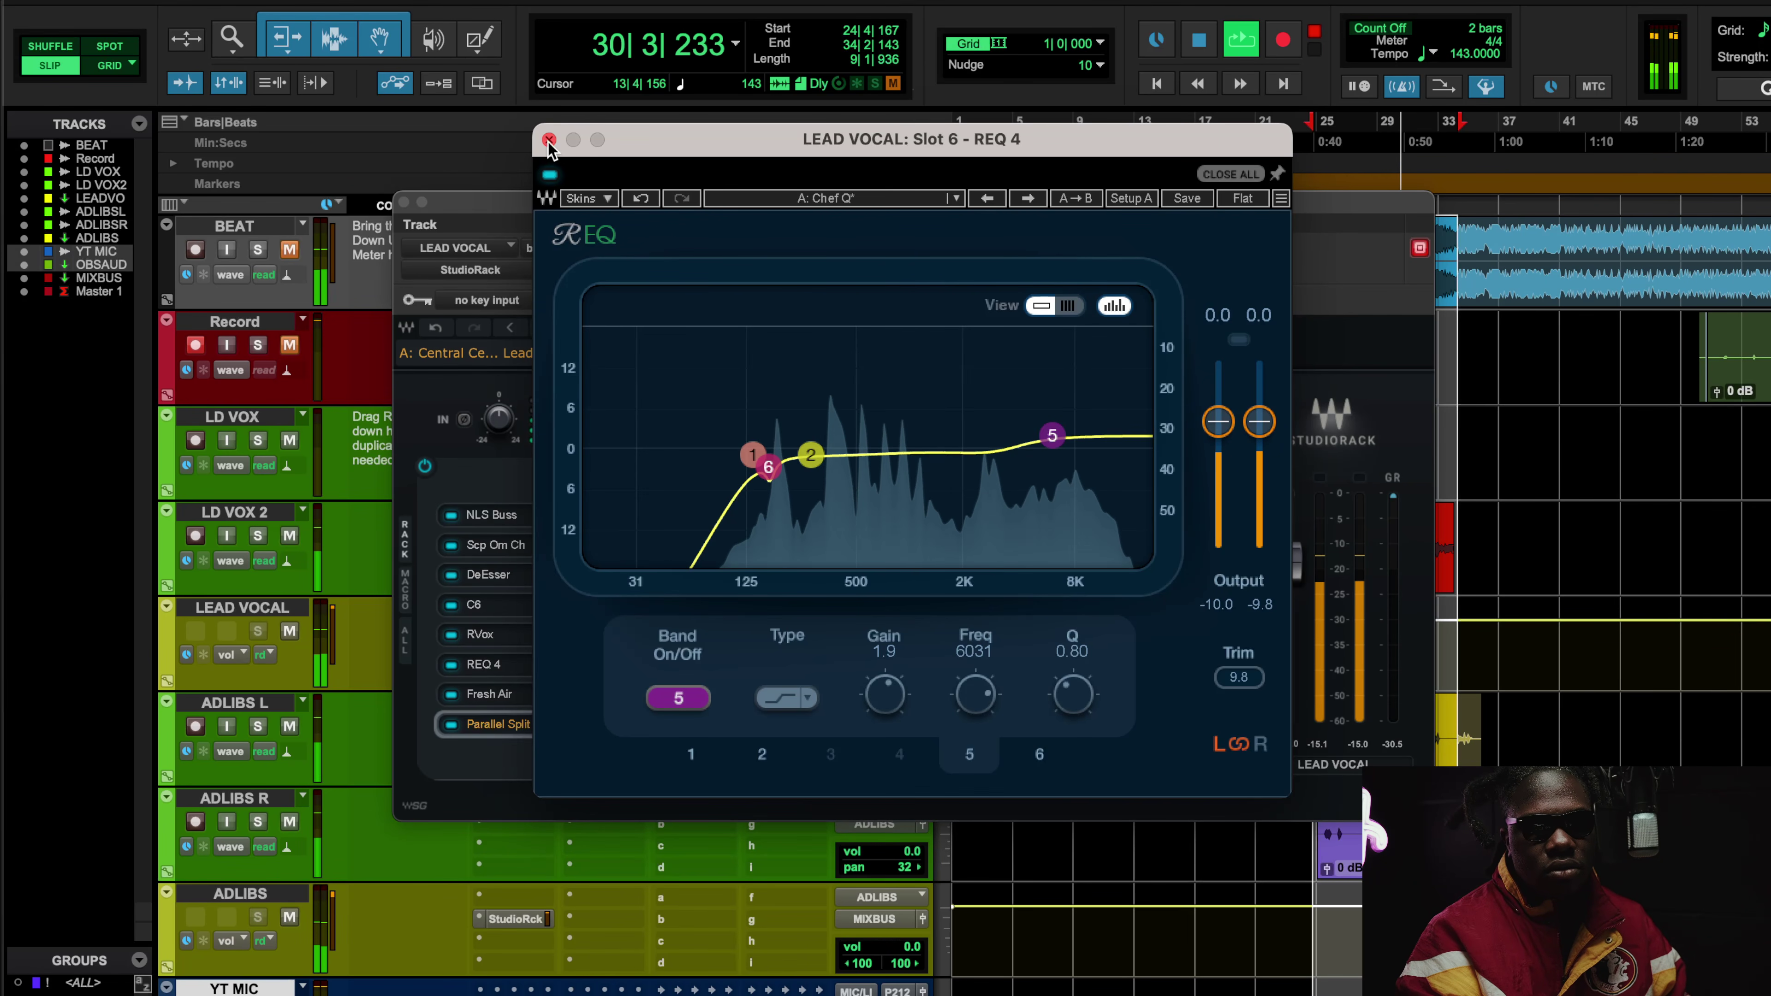
- Restart loop playback with BEAT unmuted to hear the equalized vocal against the beat
click(303, 246)
key(space)
key(space)
click(291, 251)
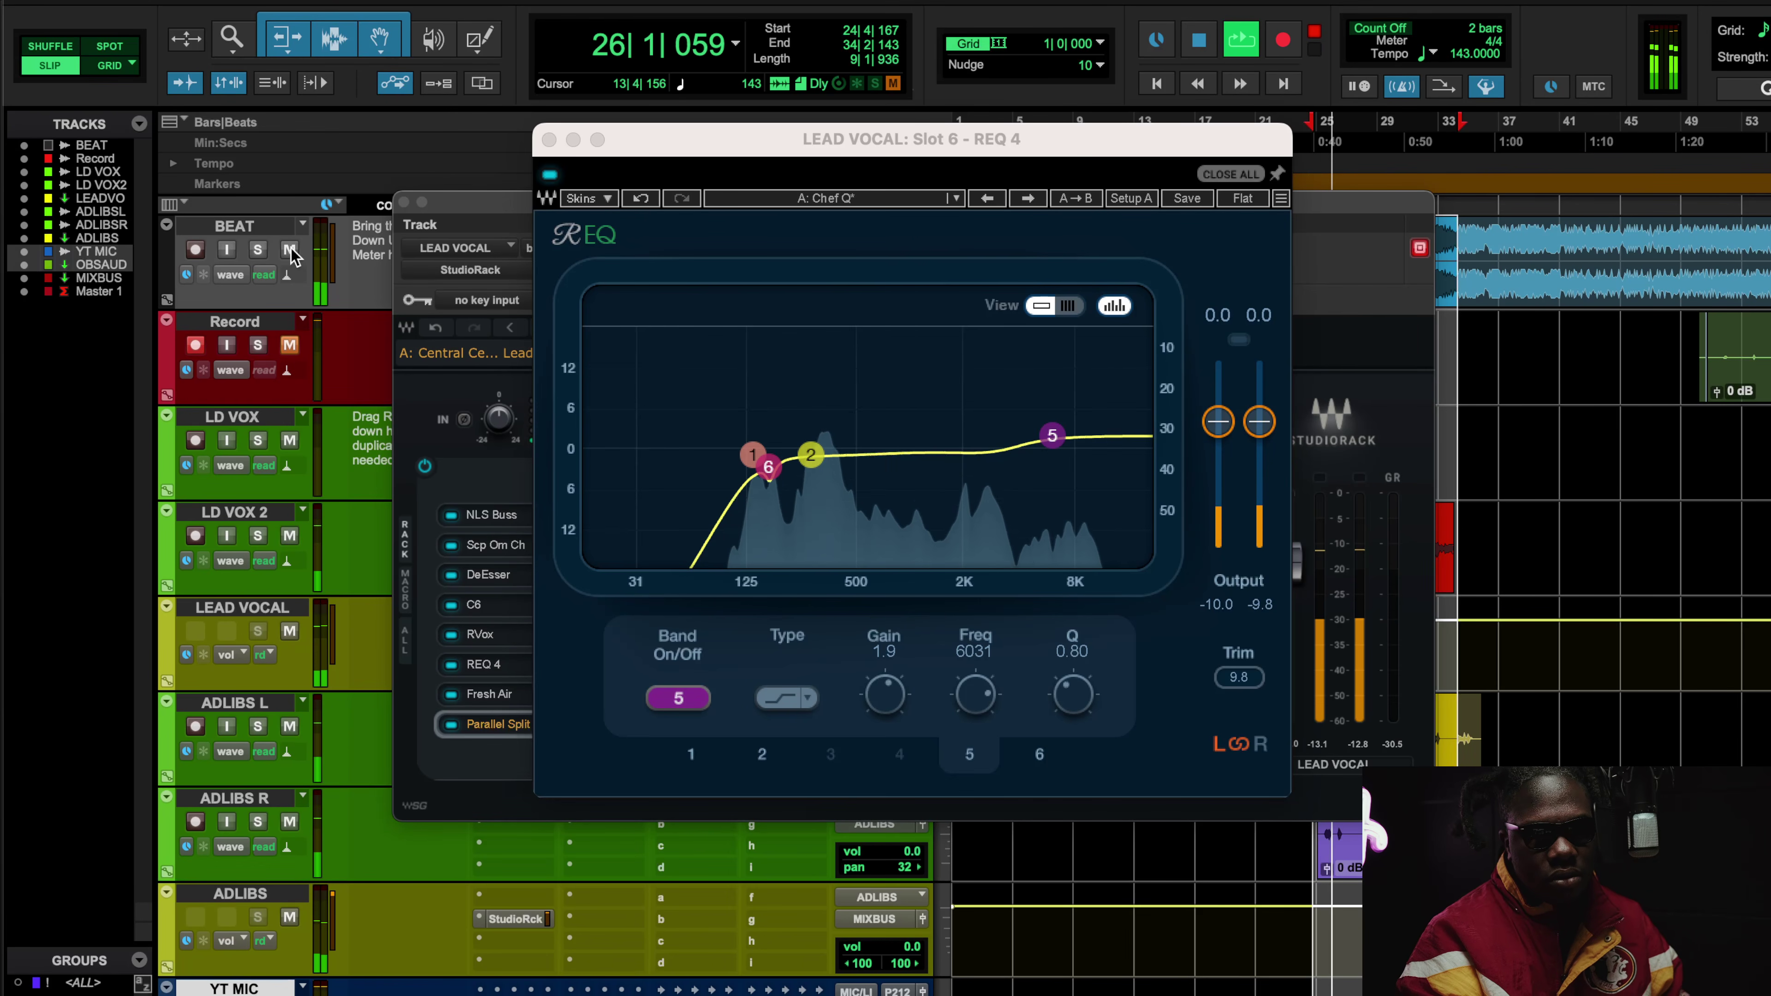
- Mute LEAD VOCAL during playback, restart the loop, mute ADLIBS and restore LEAD VOCAL to hear it alone, then stop playback
click(289, 630)
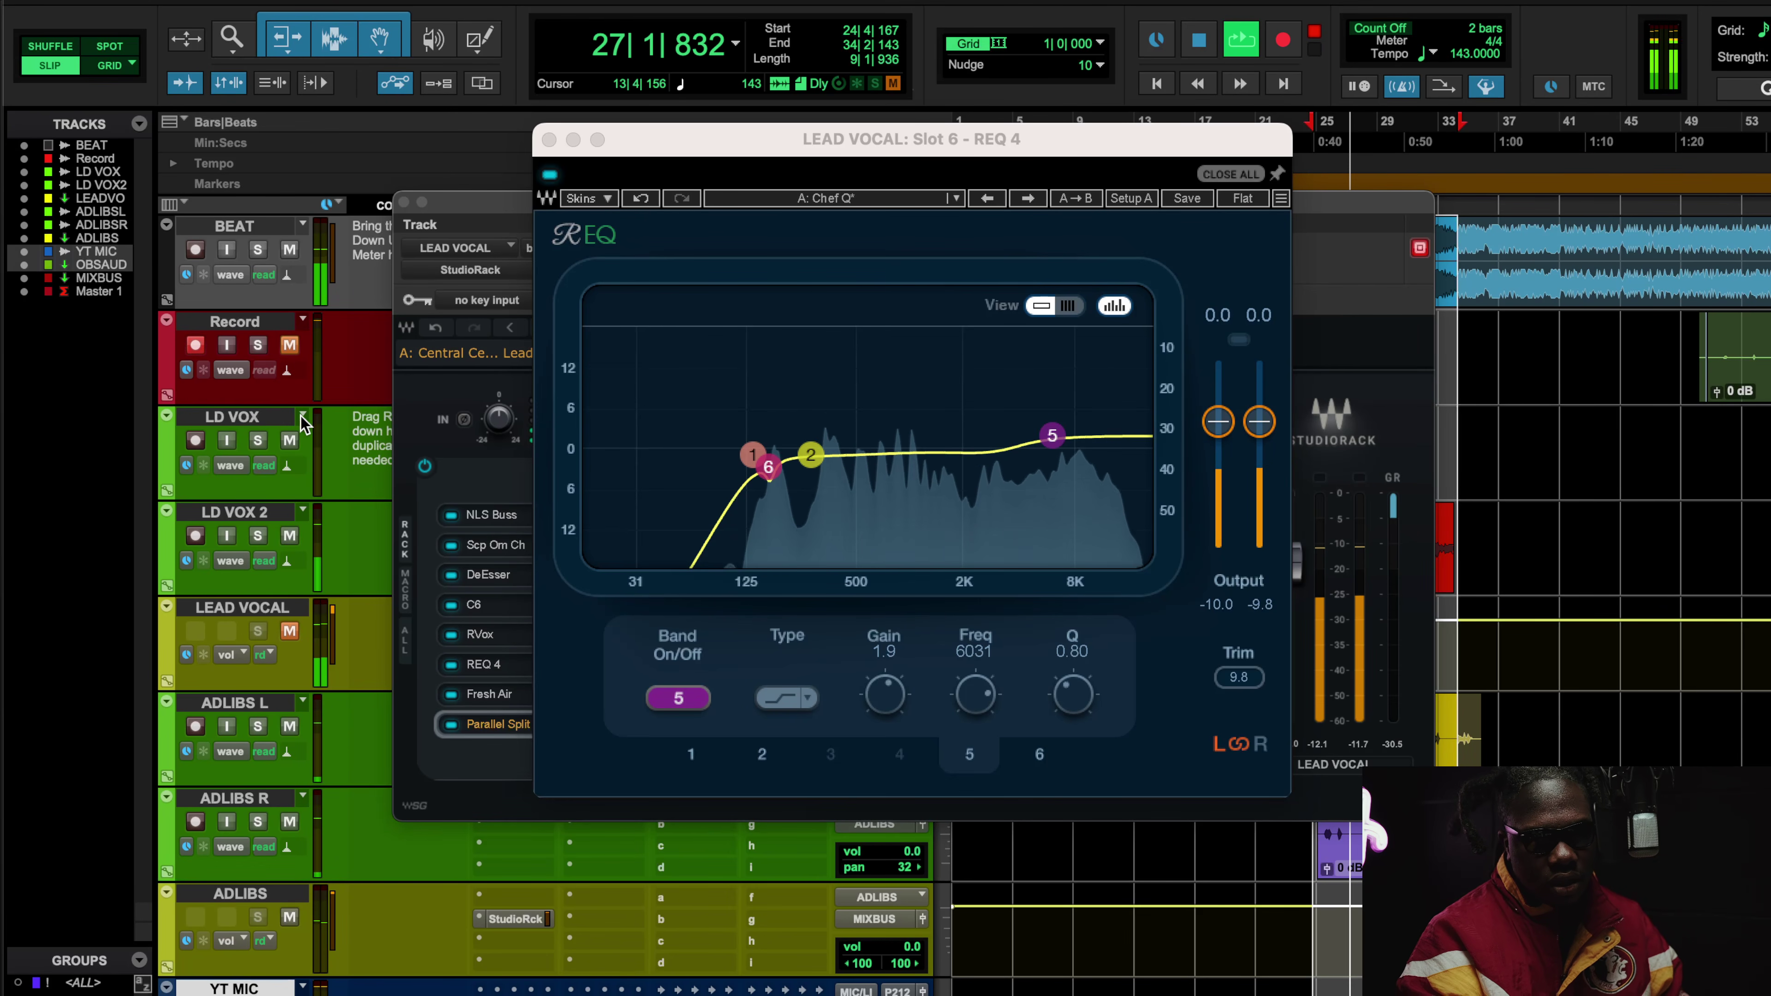
key(space)
key(space)
click(289, 917)
click(293, 631)
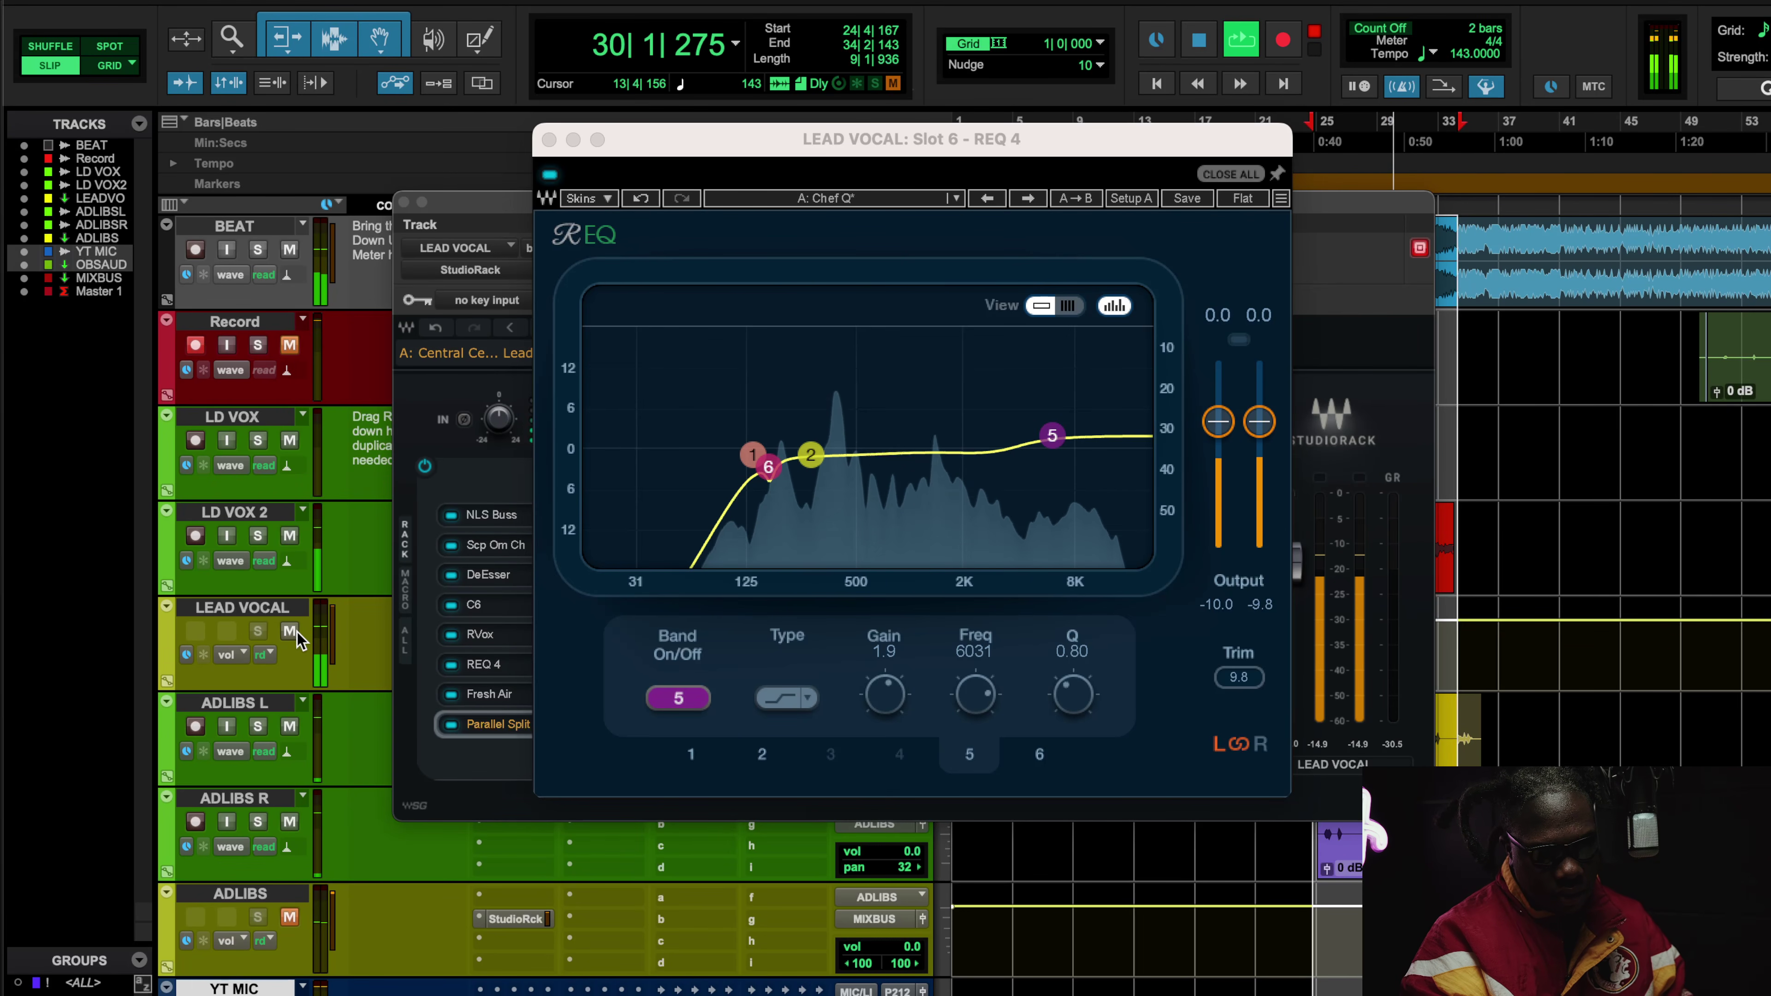
key(space)
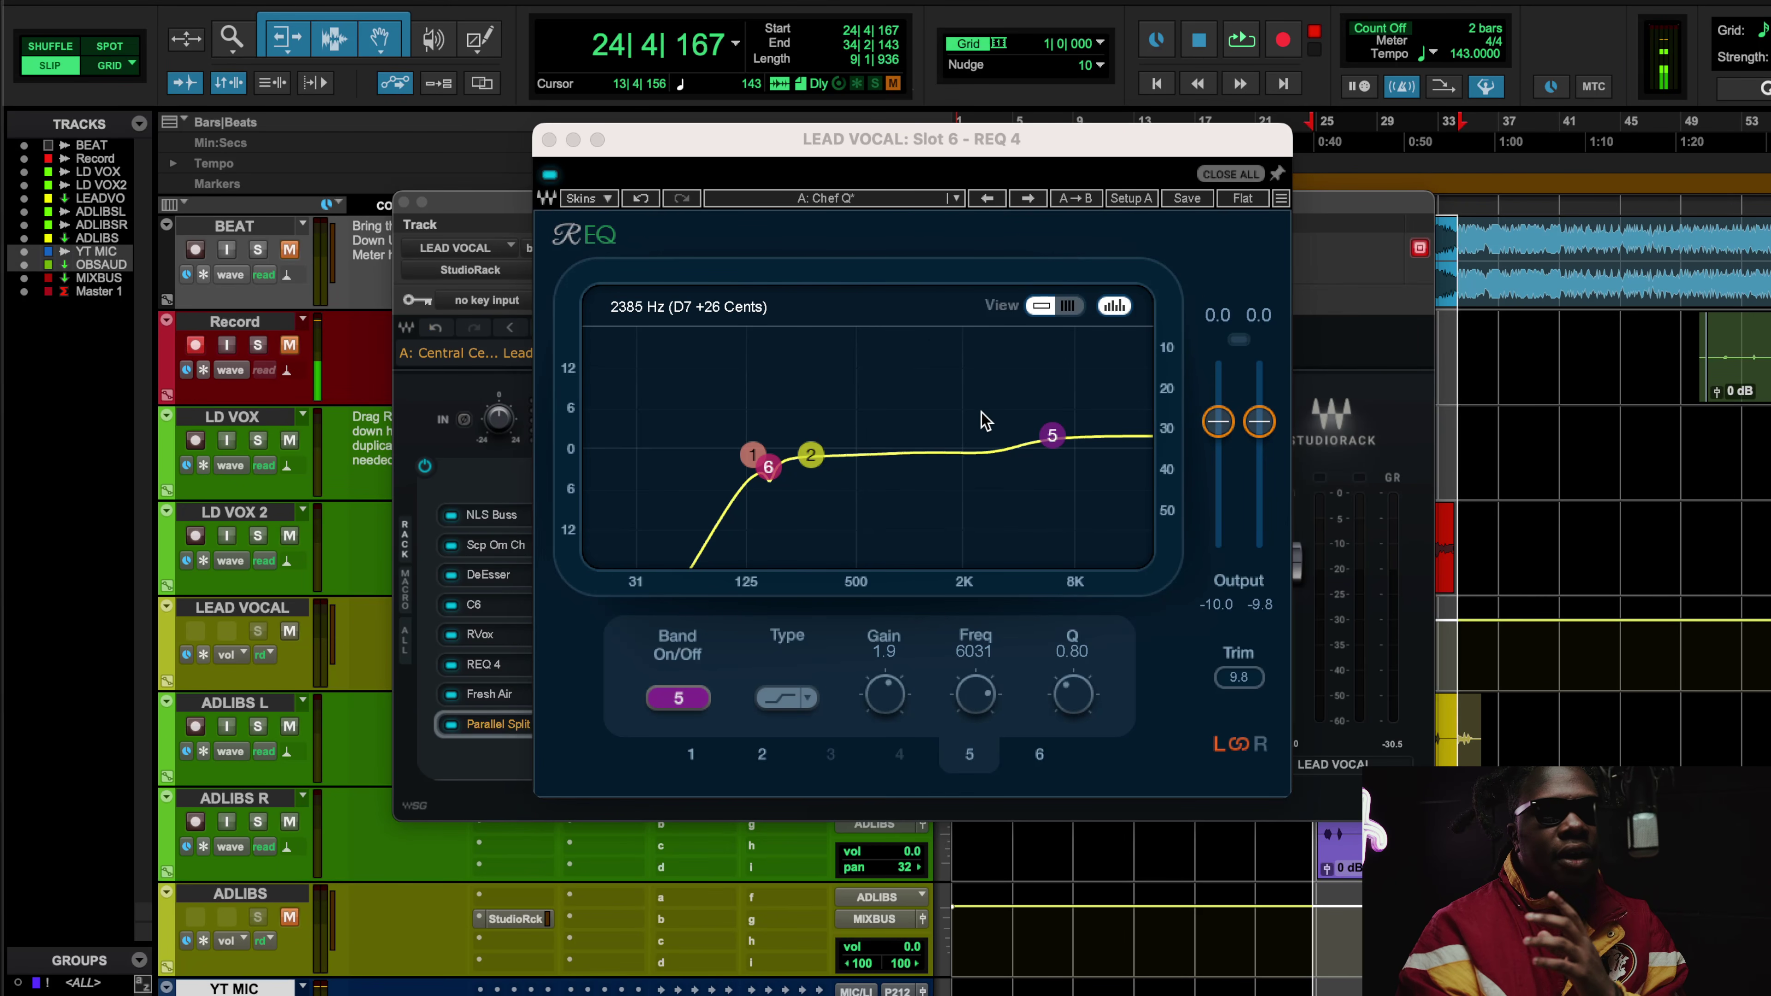
- Select band 5 in REQ 4 to review its settings, then bring up NLS Buss from the first slot
click(1052, 435)
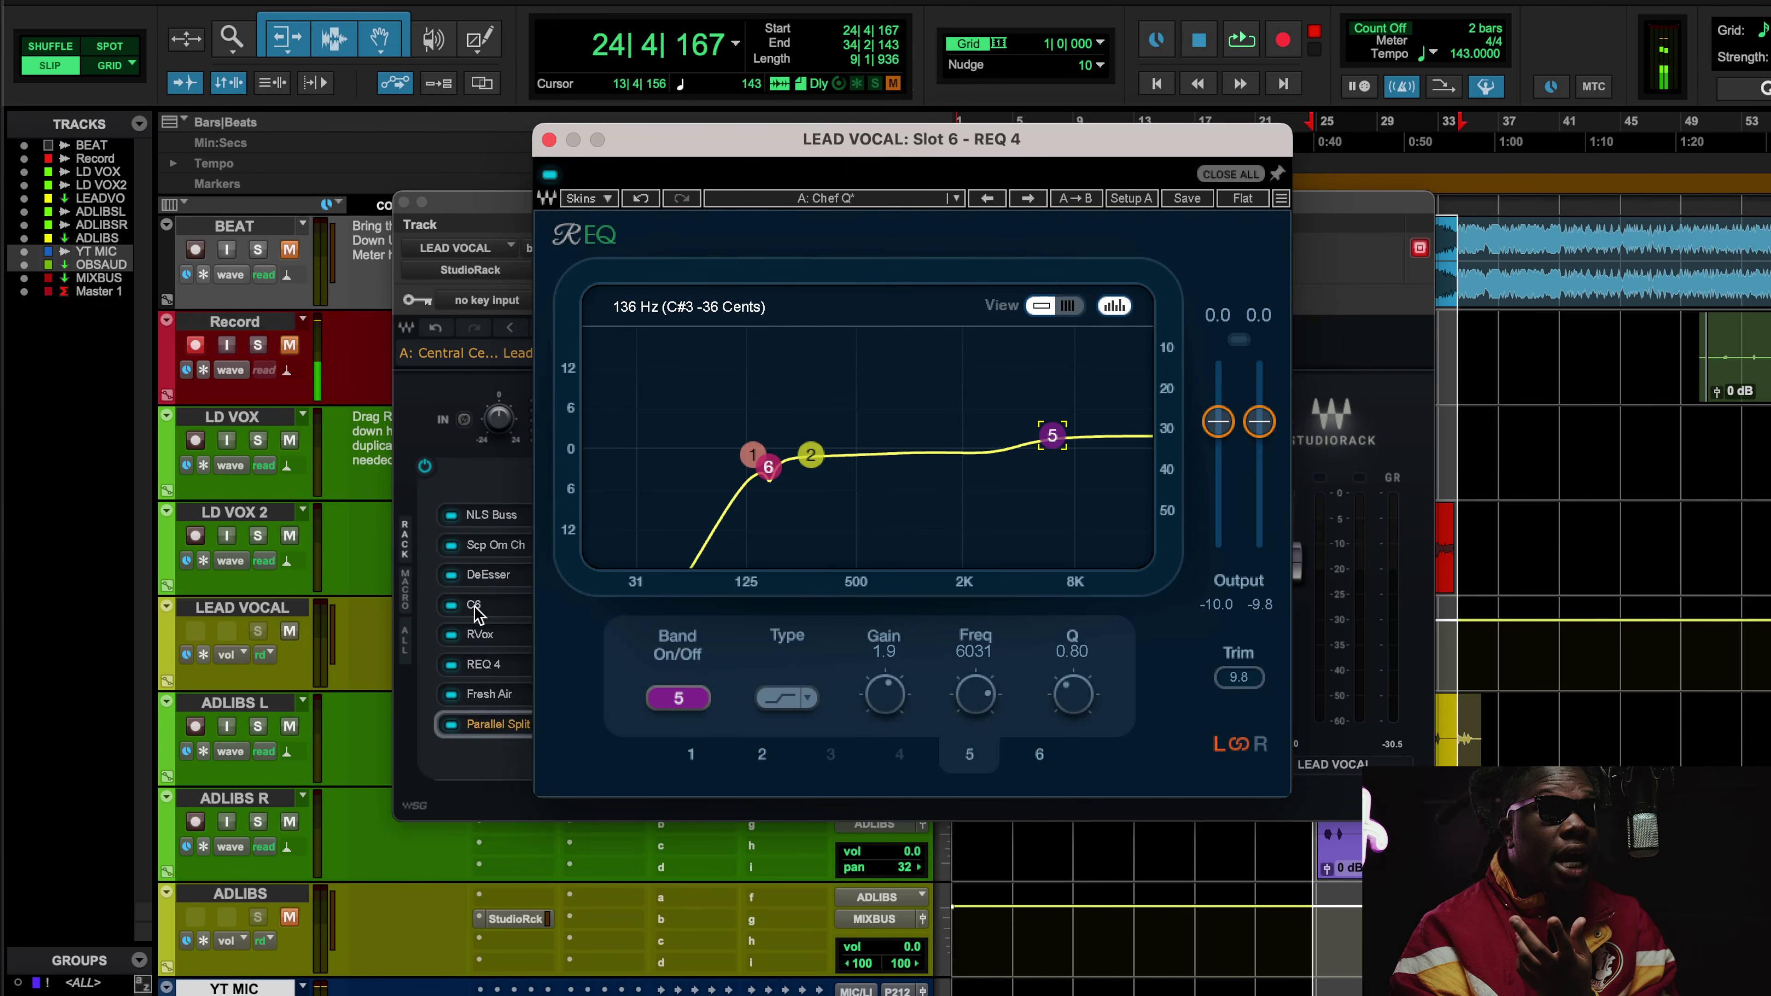
click(491, 517)
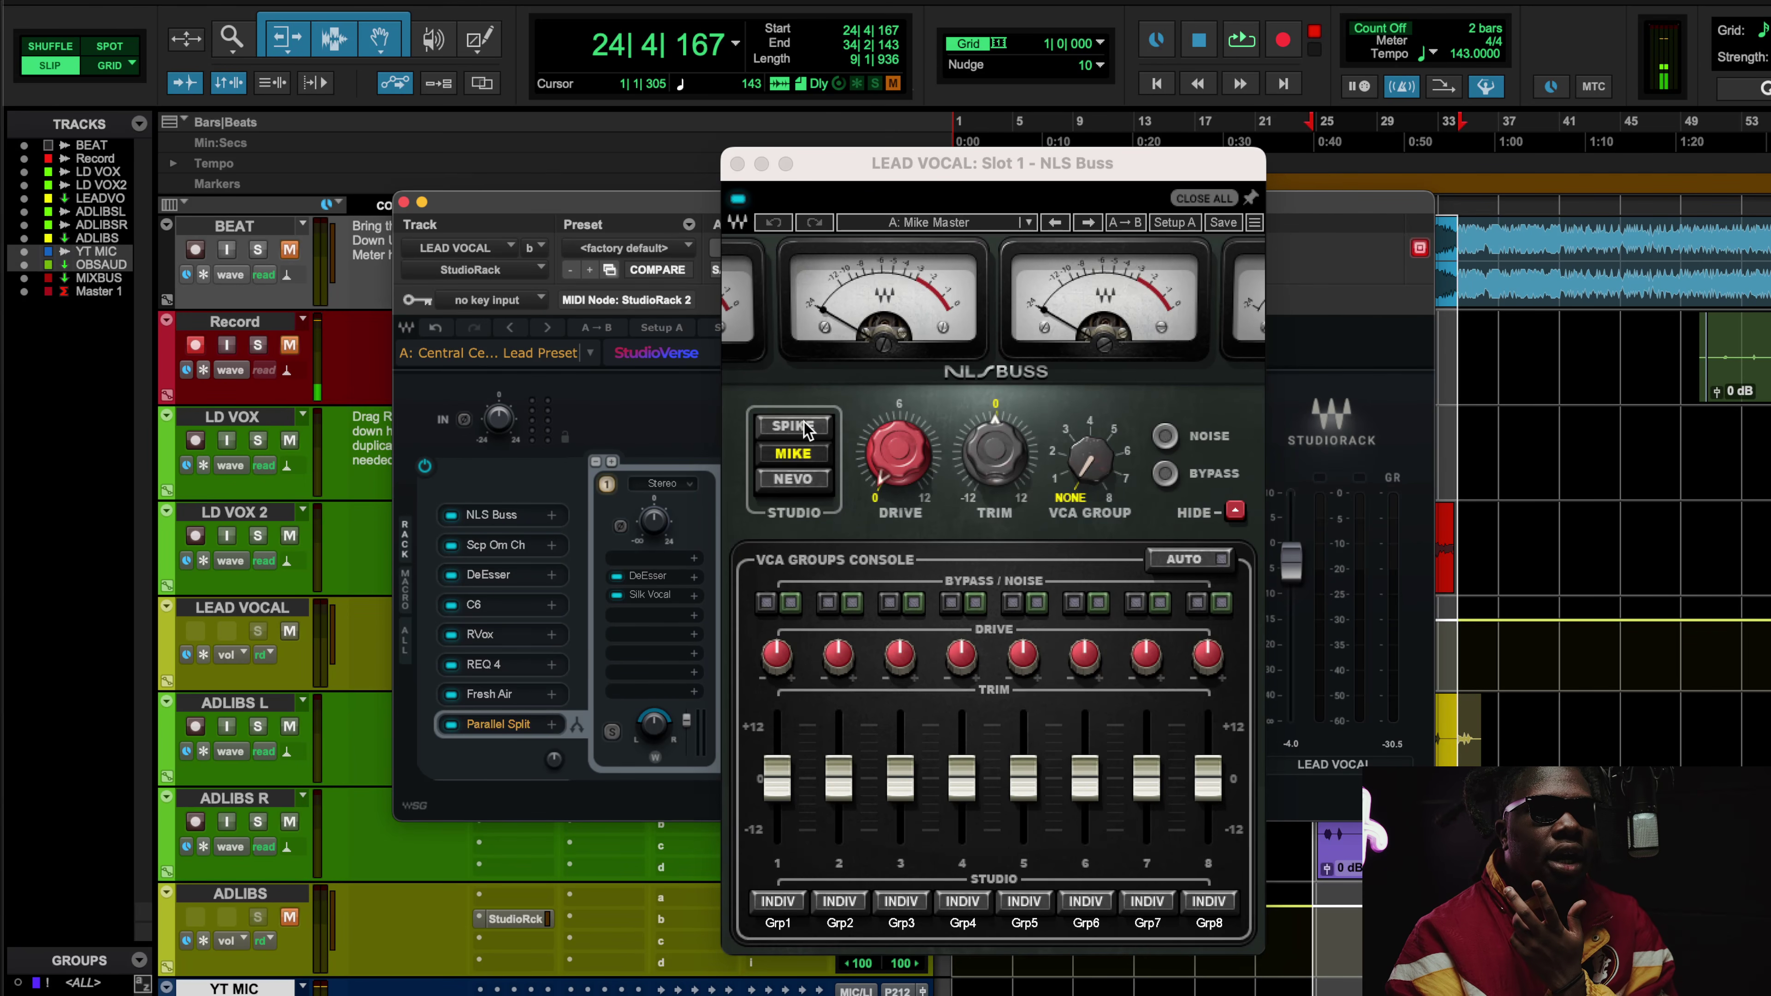
- Open Fresh Air from the lead vocal rack's seventh slot and compare the vocal with it off and on during playback
click(504, 694)
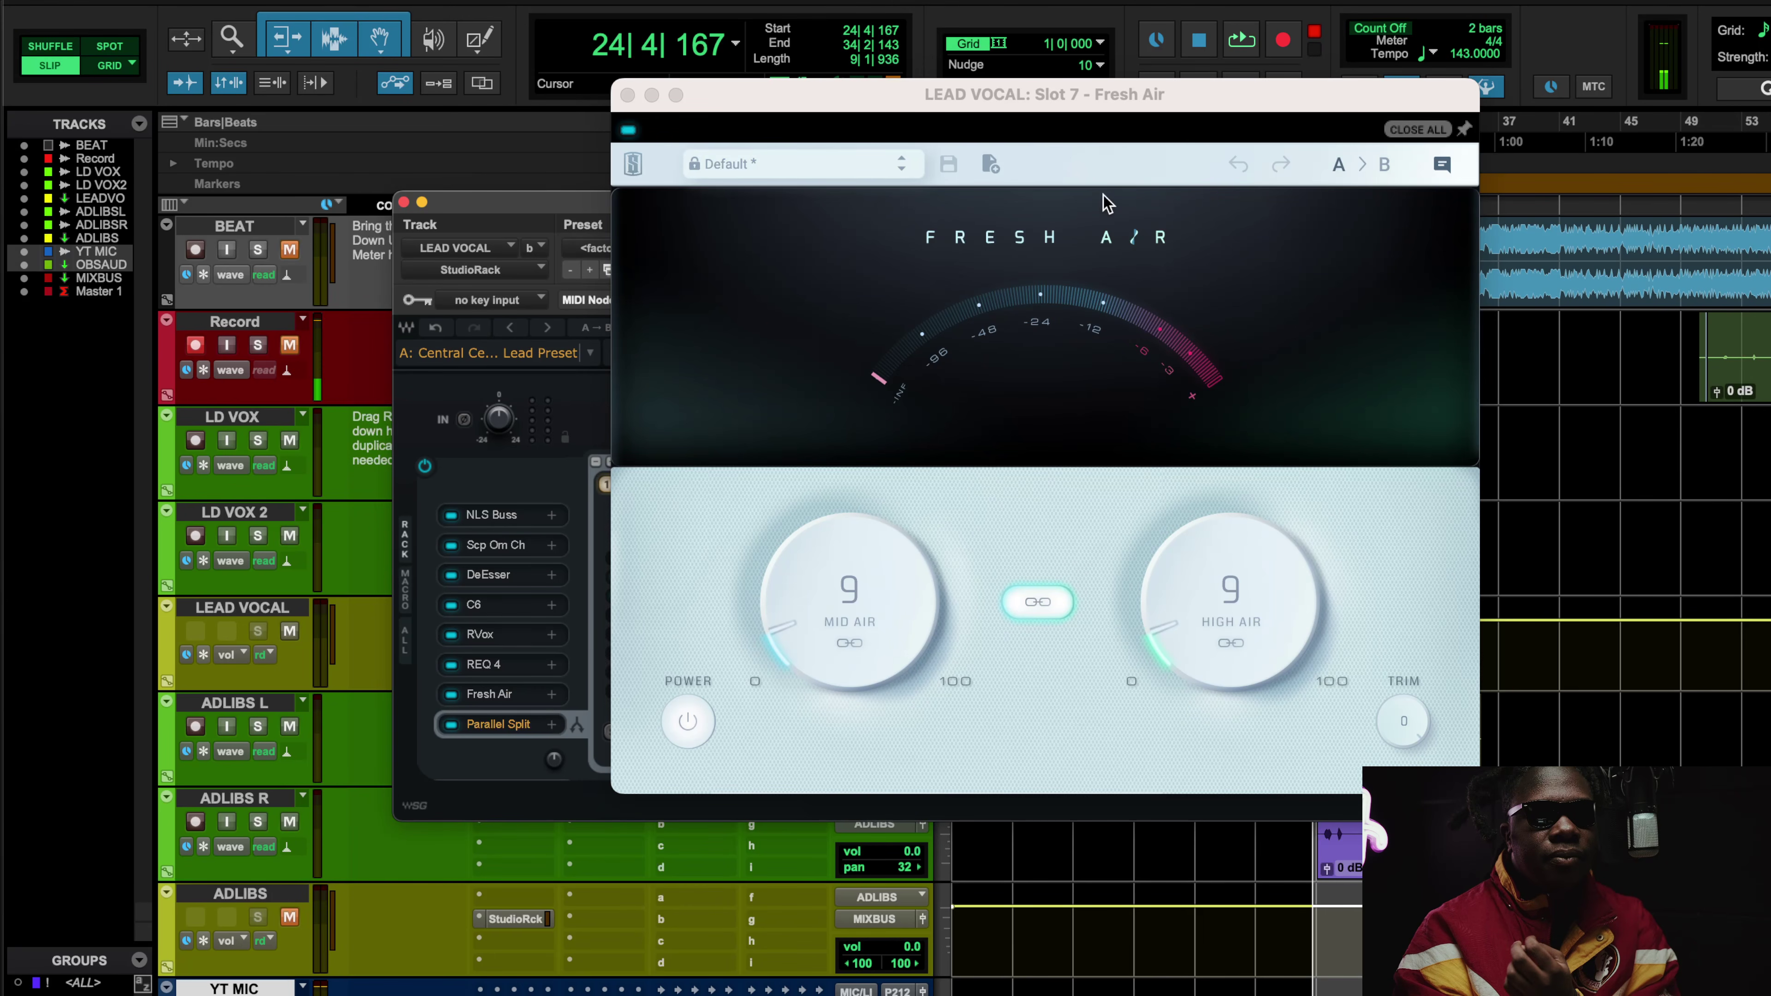
key(space)
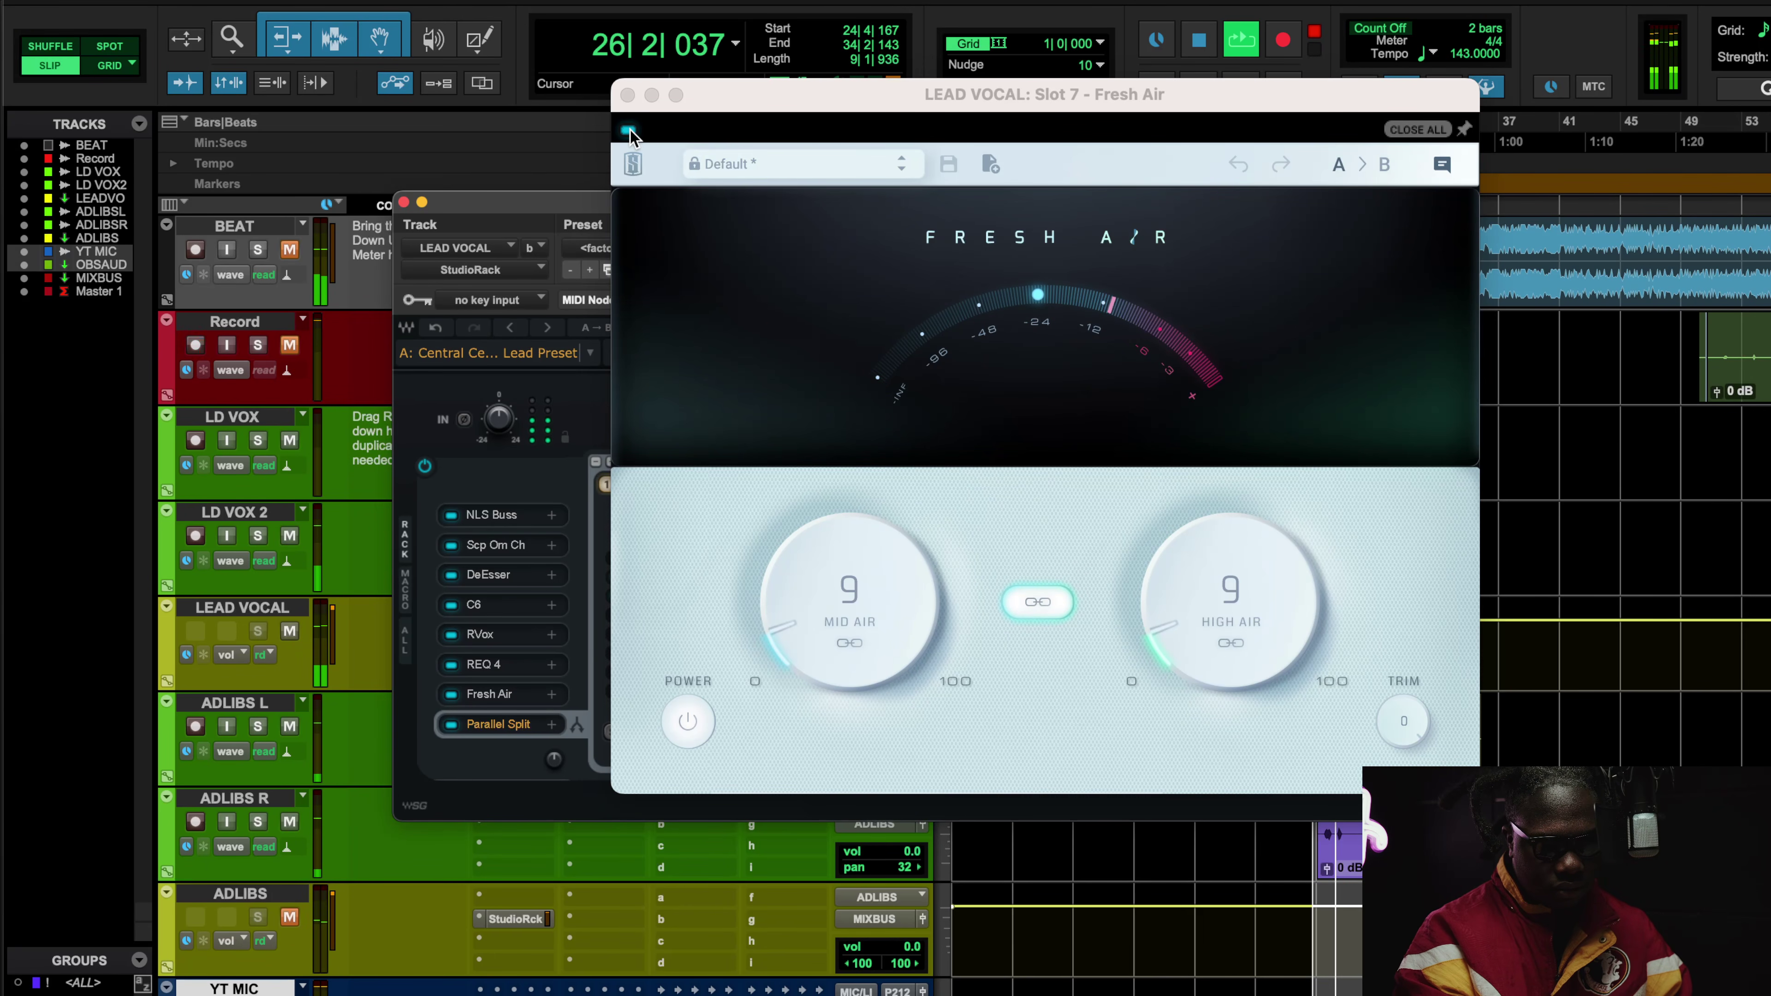
click(629, 131)
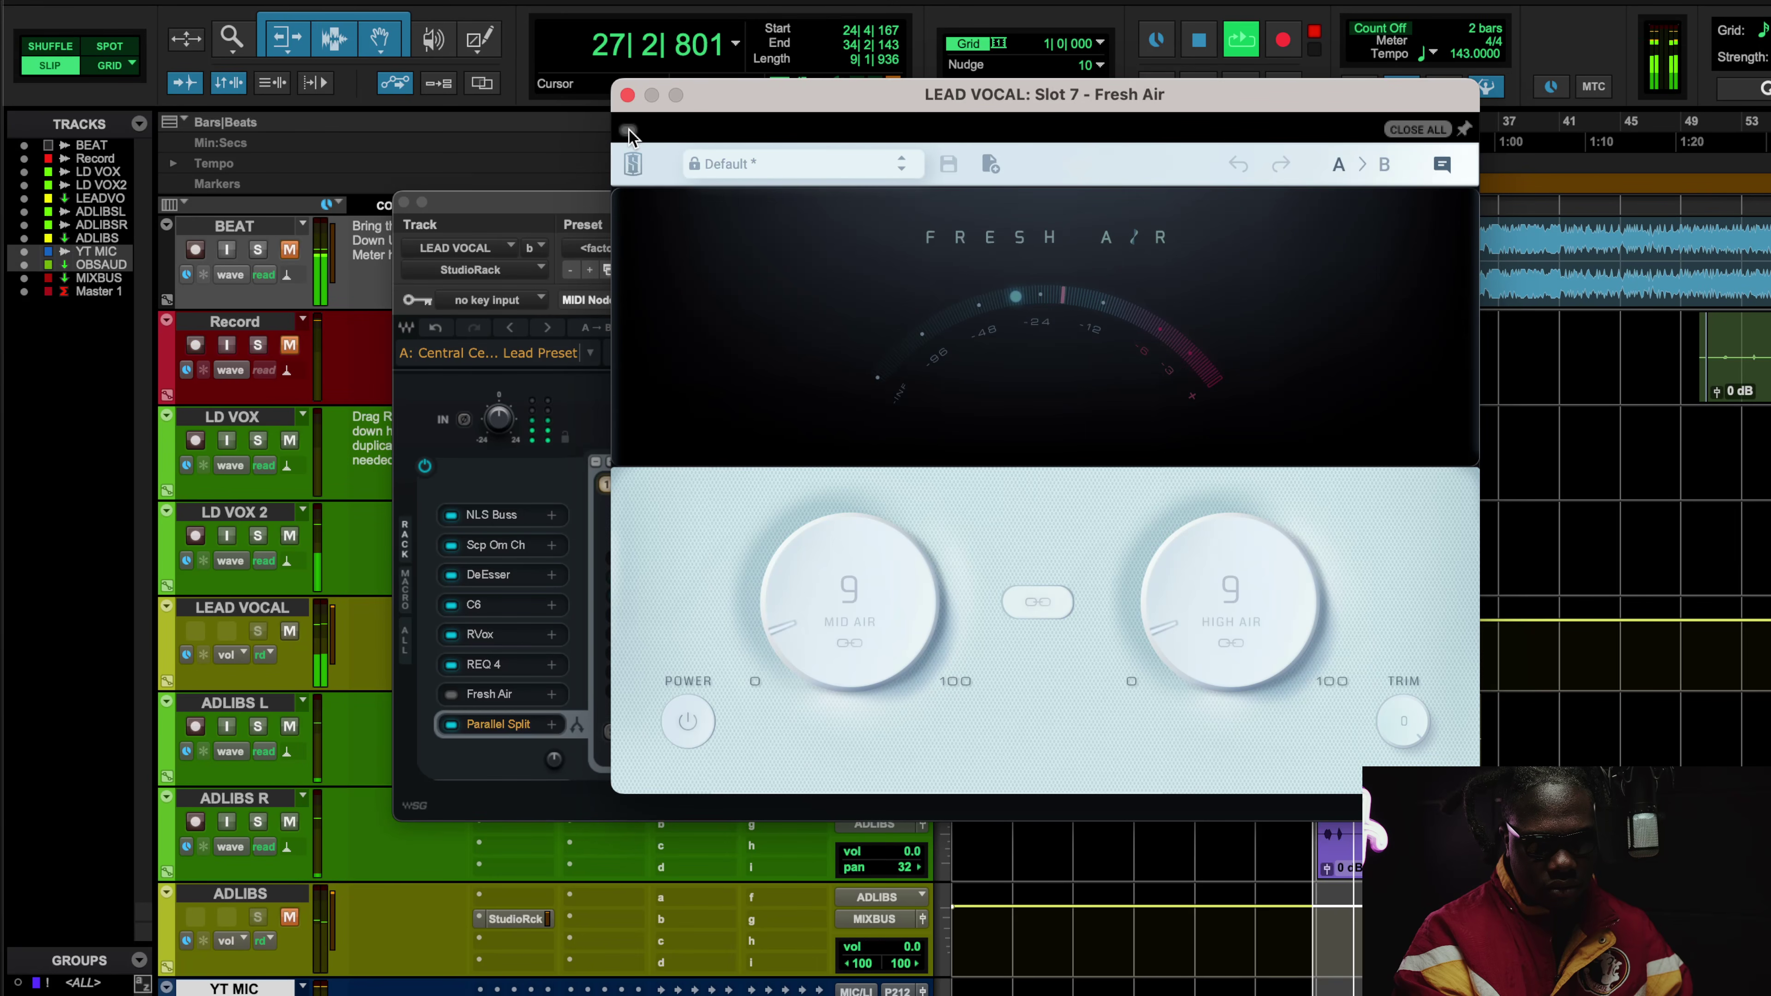
click(629, 131)
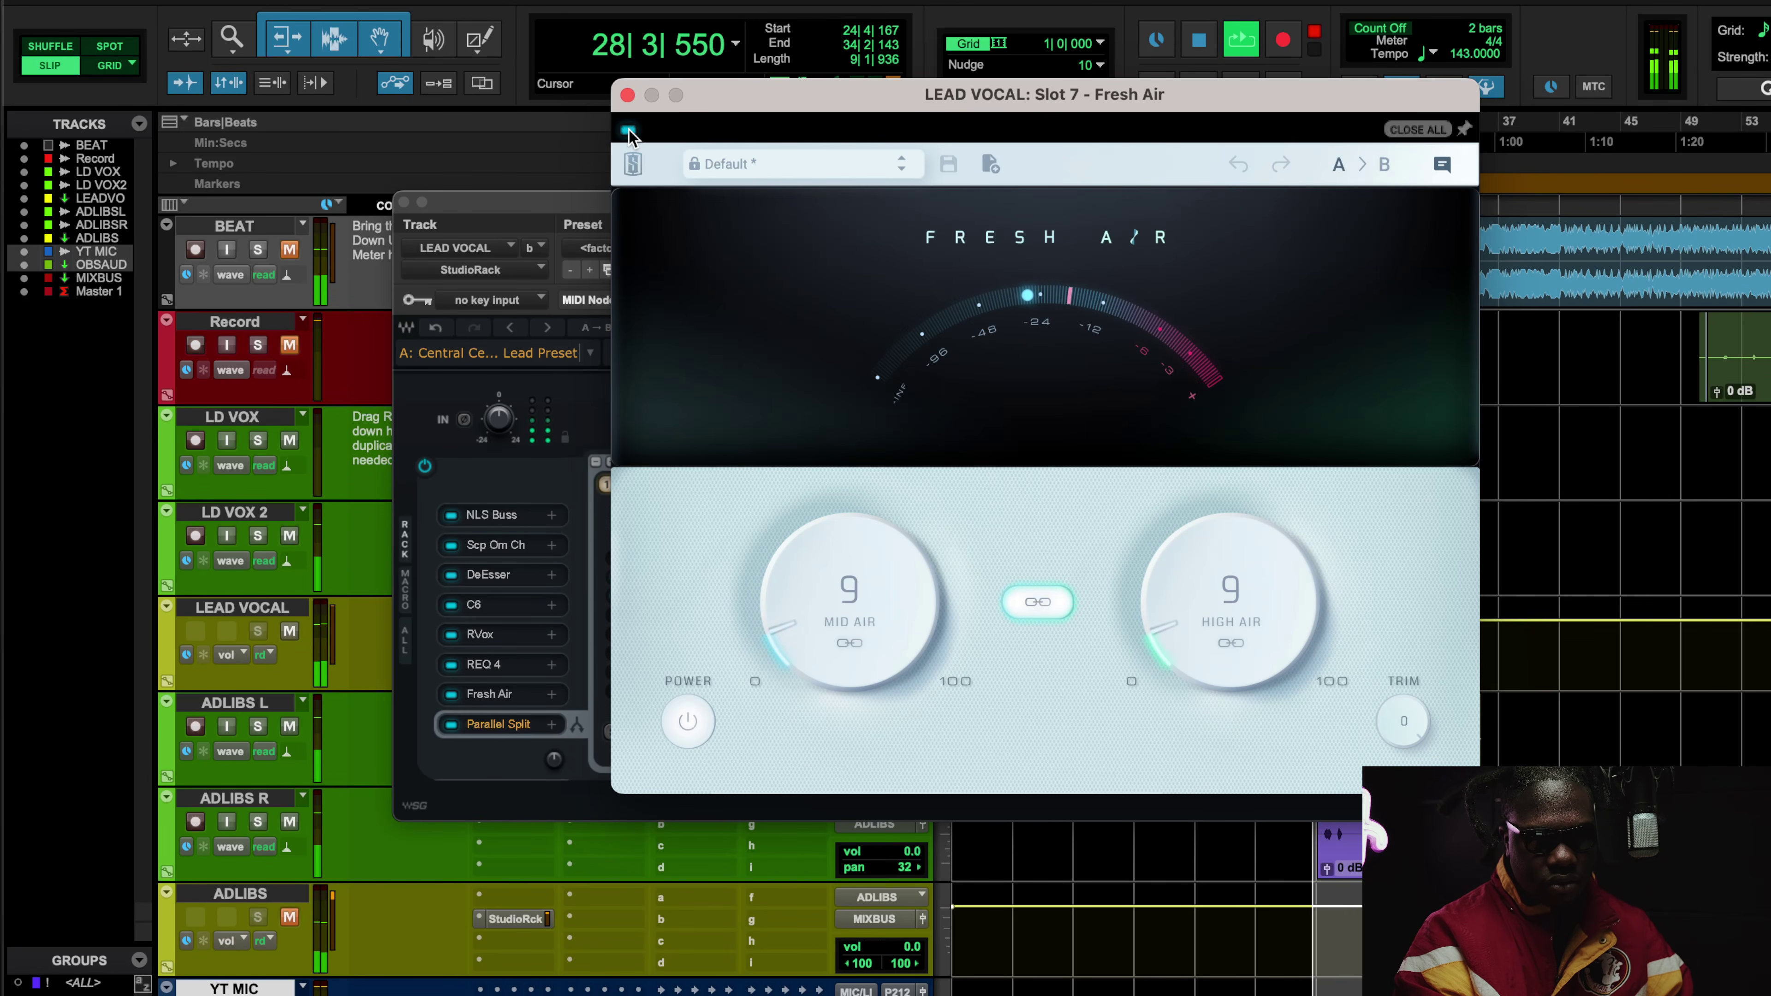
- Unmute the ADLIBS track and lower its volume to -2.0
click(286, 916)
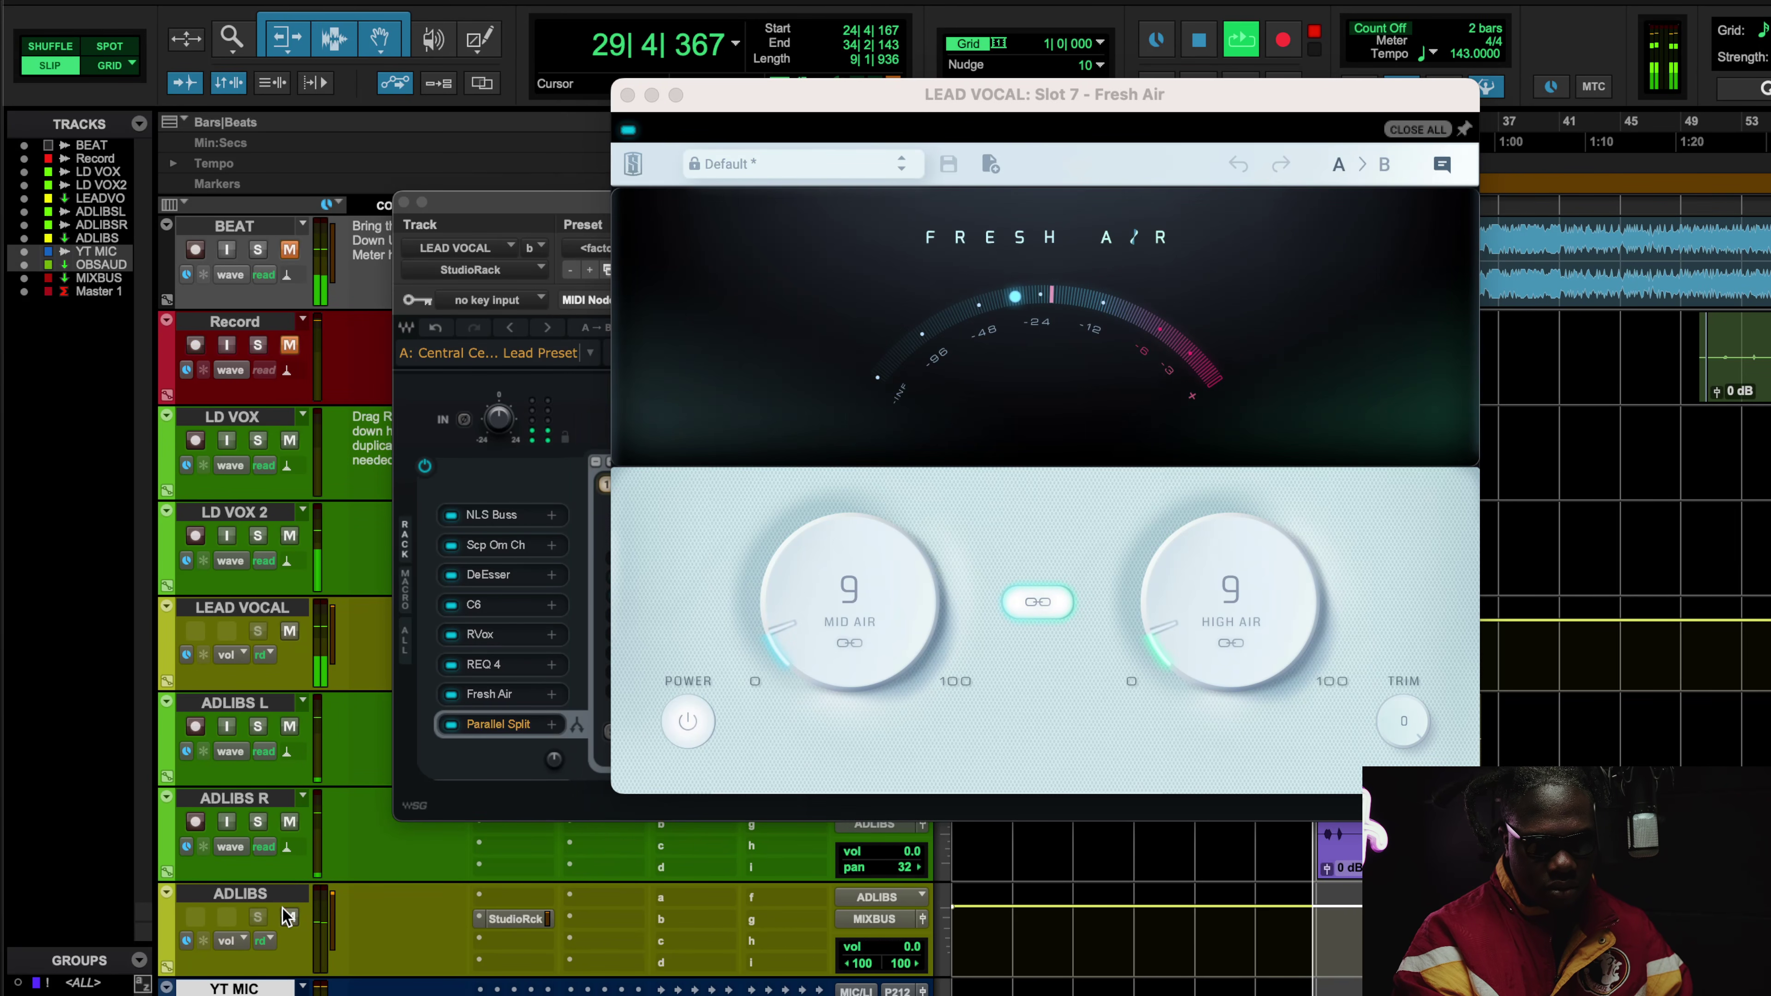
drag(873, 947, 874, 951)
- Compare Fresh Air off and on again, restart playback with BEAT unmuted, and close the plugin
click(628, 131)
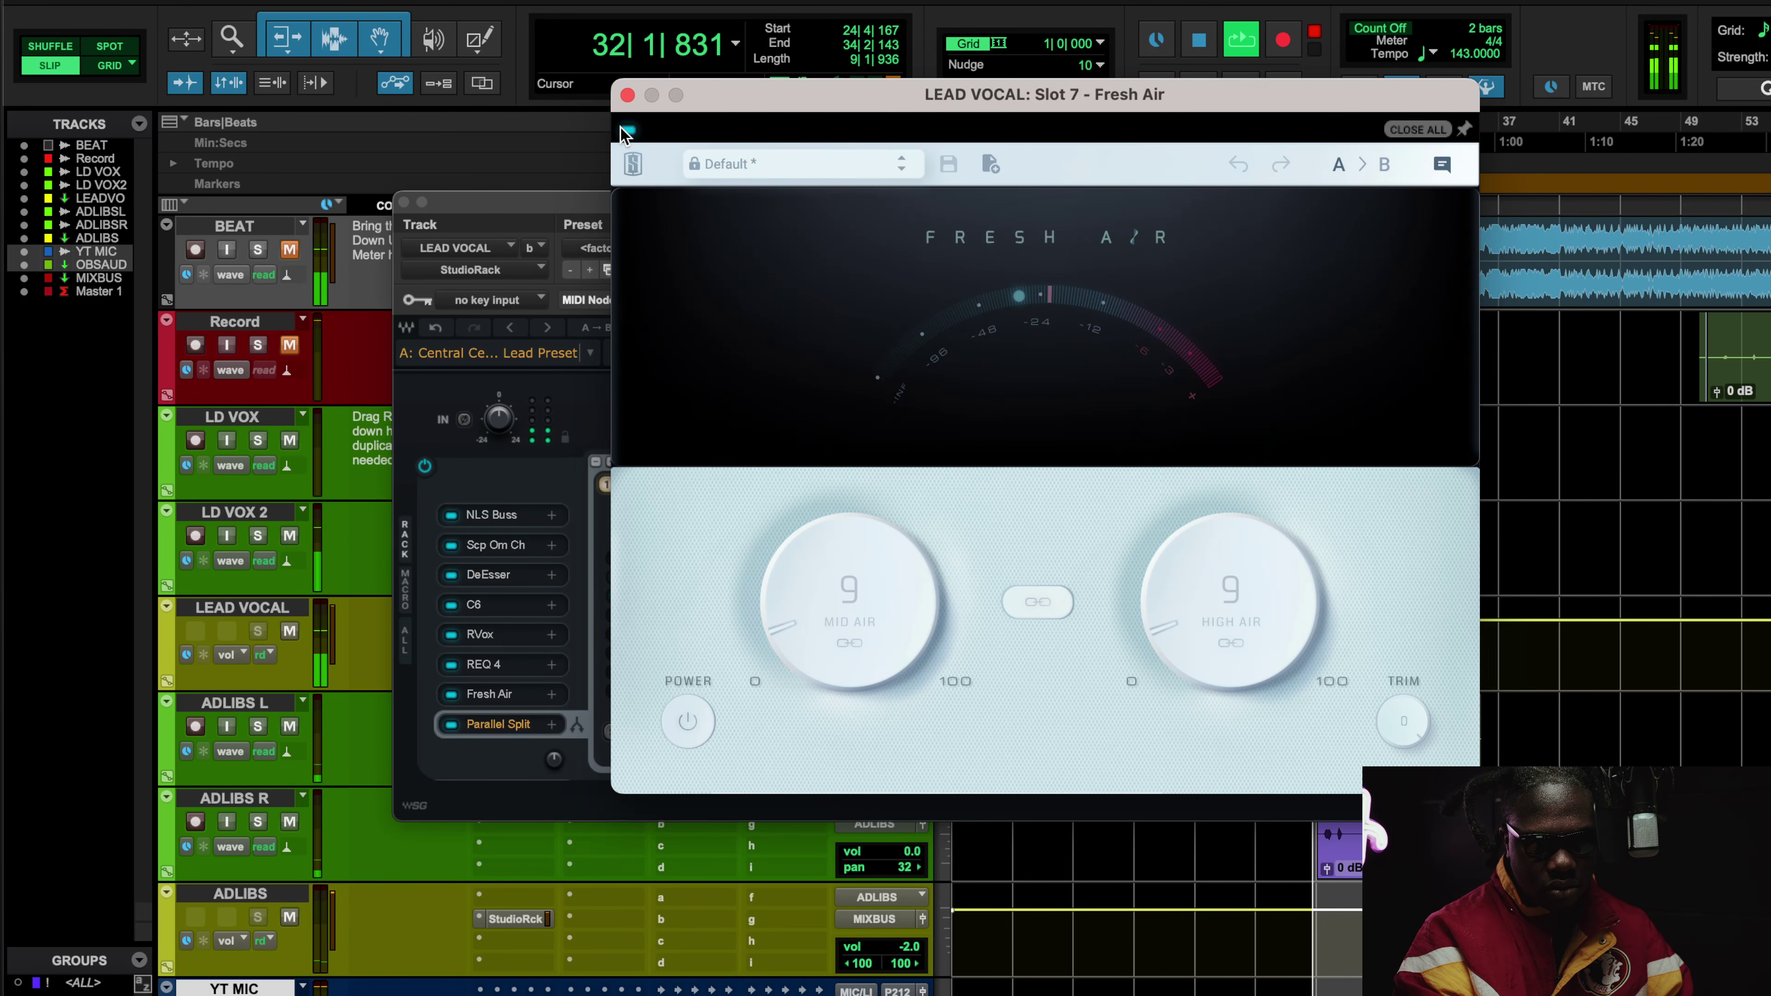
click(628, 131)
key(space)
key(space)
click(292, 251)
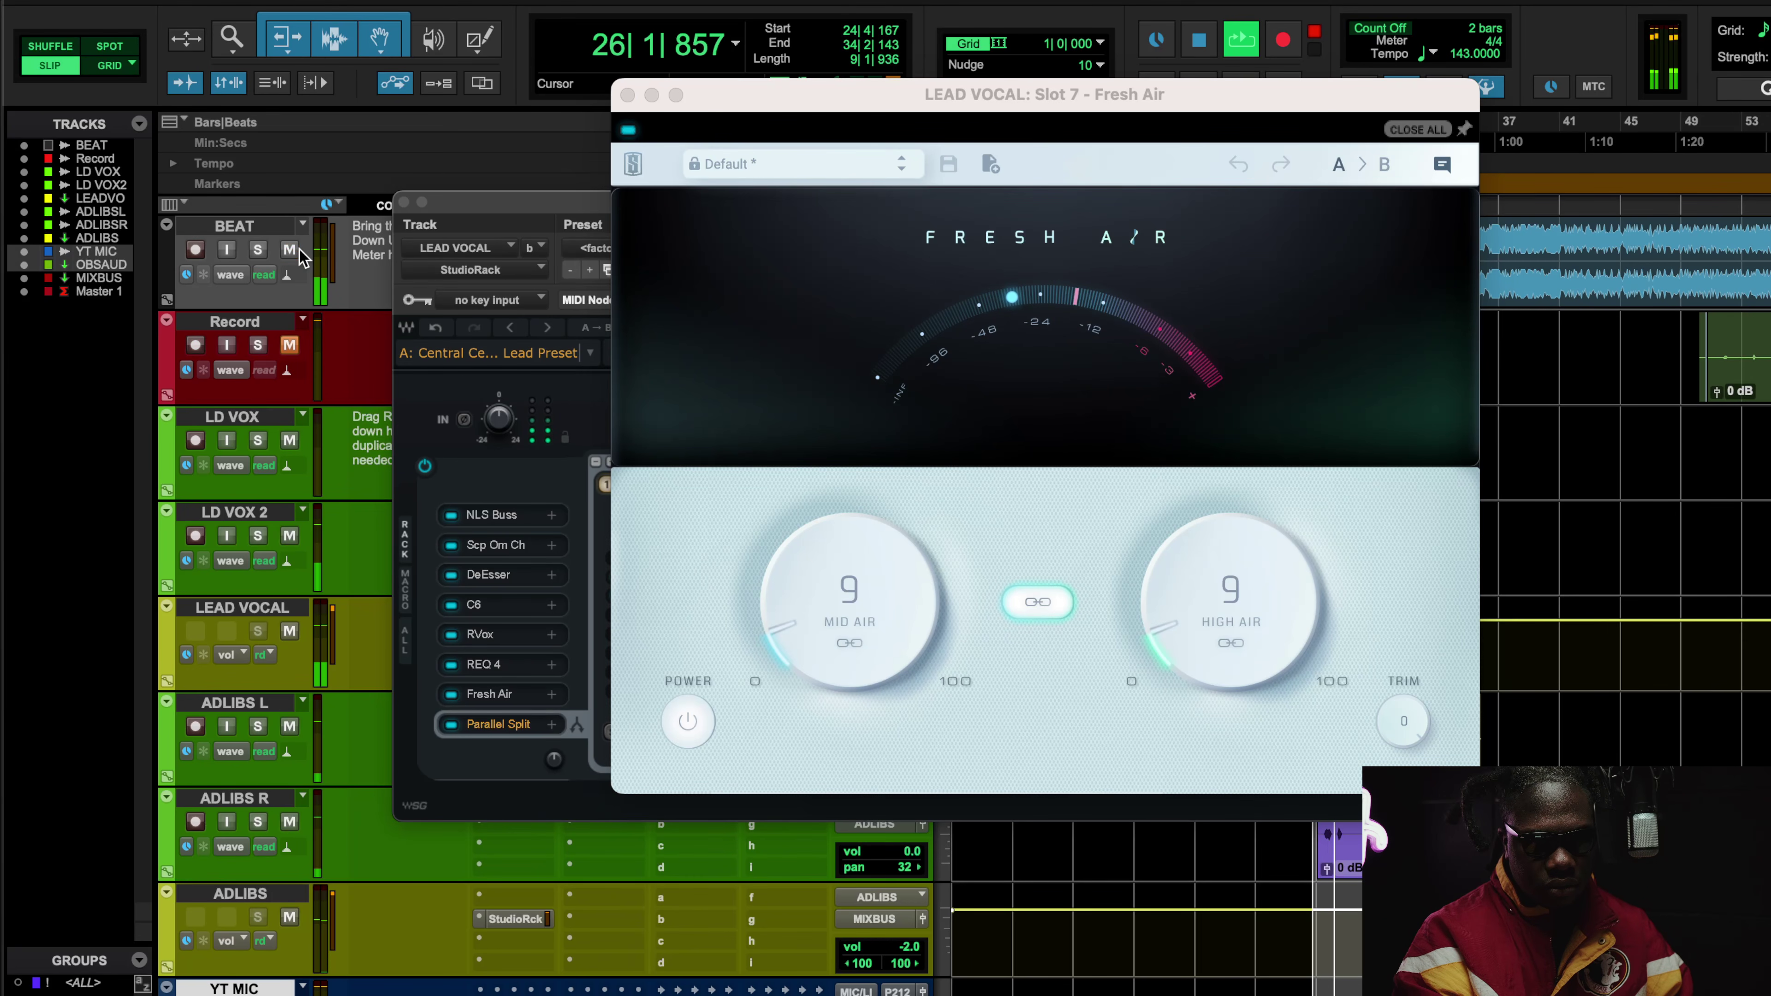
click(627, 95)
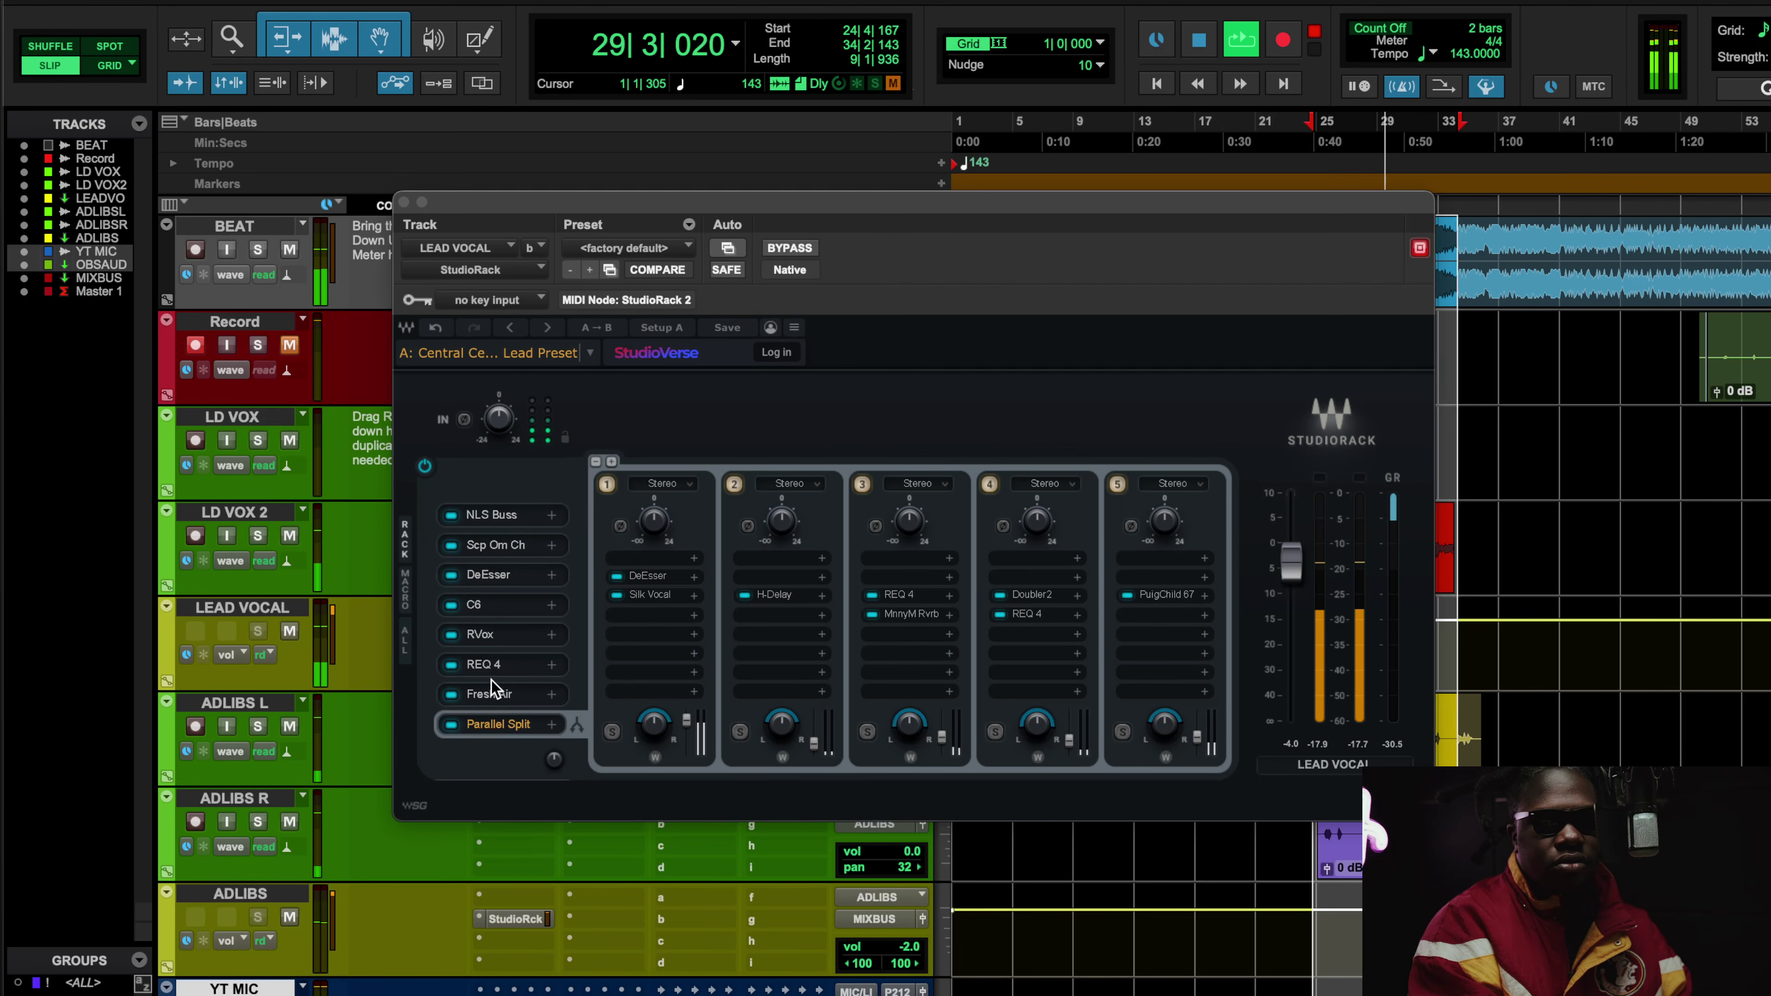
- Open the DeEsser in the first chain of the Parallel Split, stop playback, examine its settings and close it
click(648, 576)
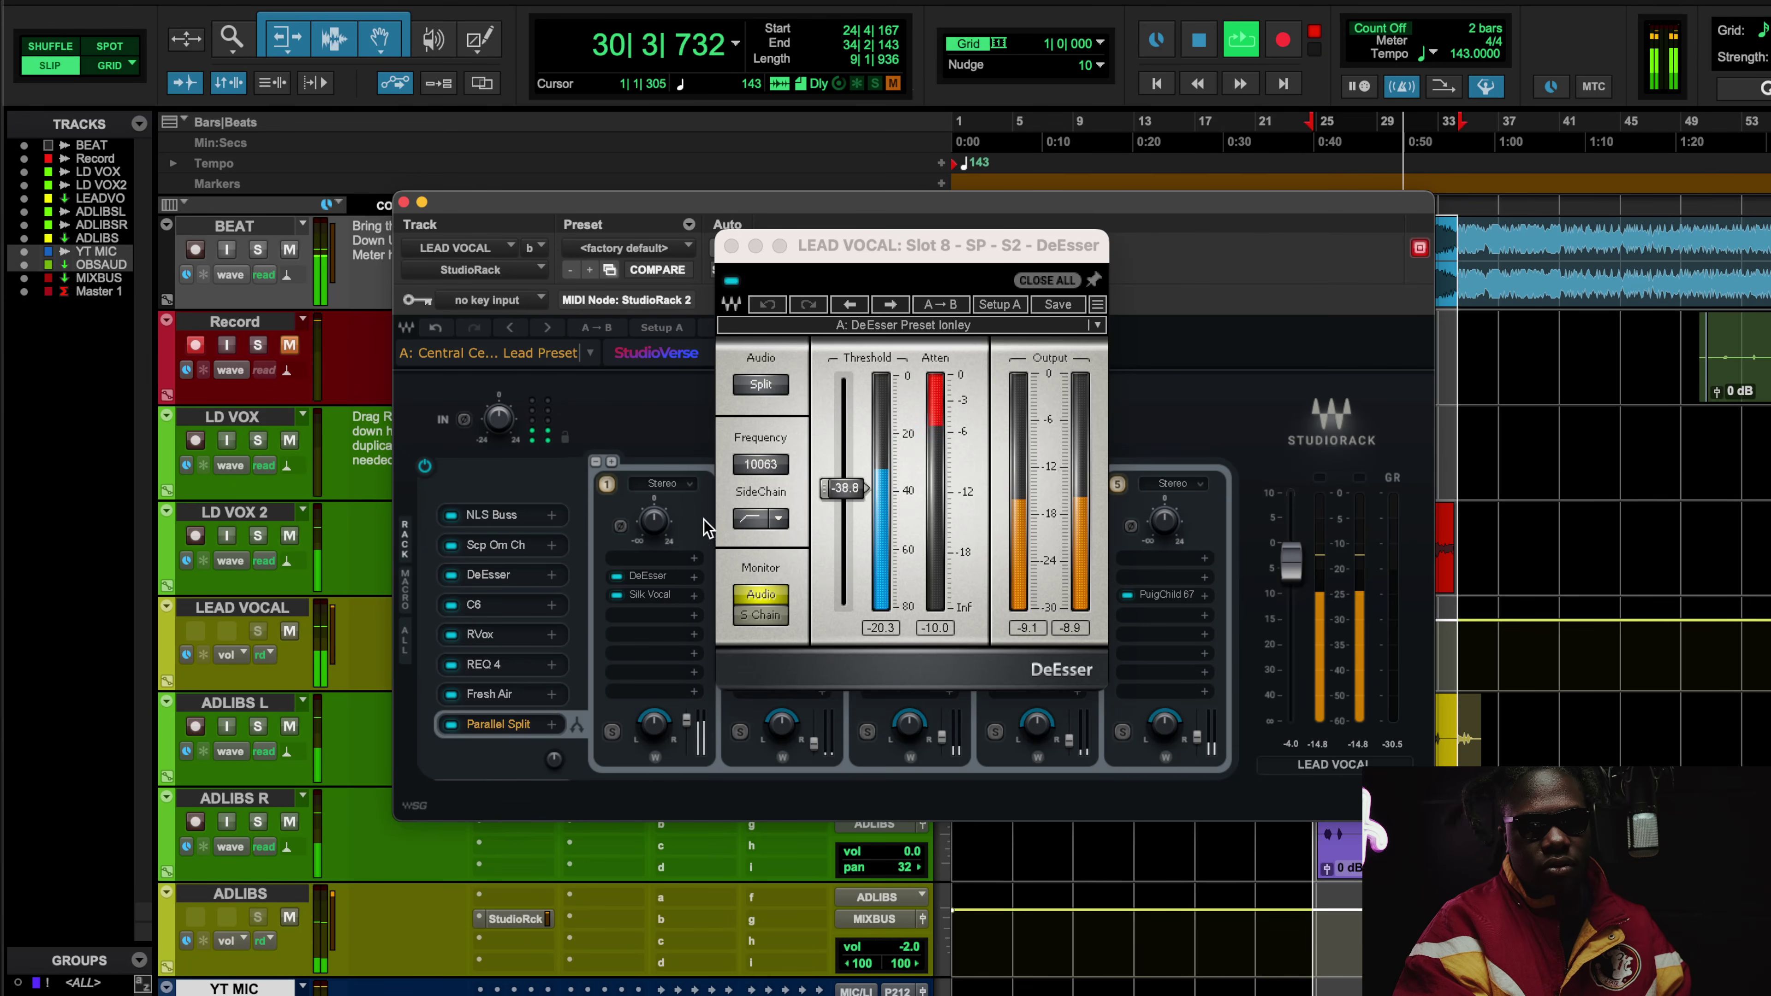
key(space)
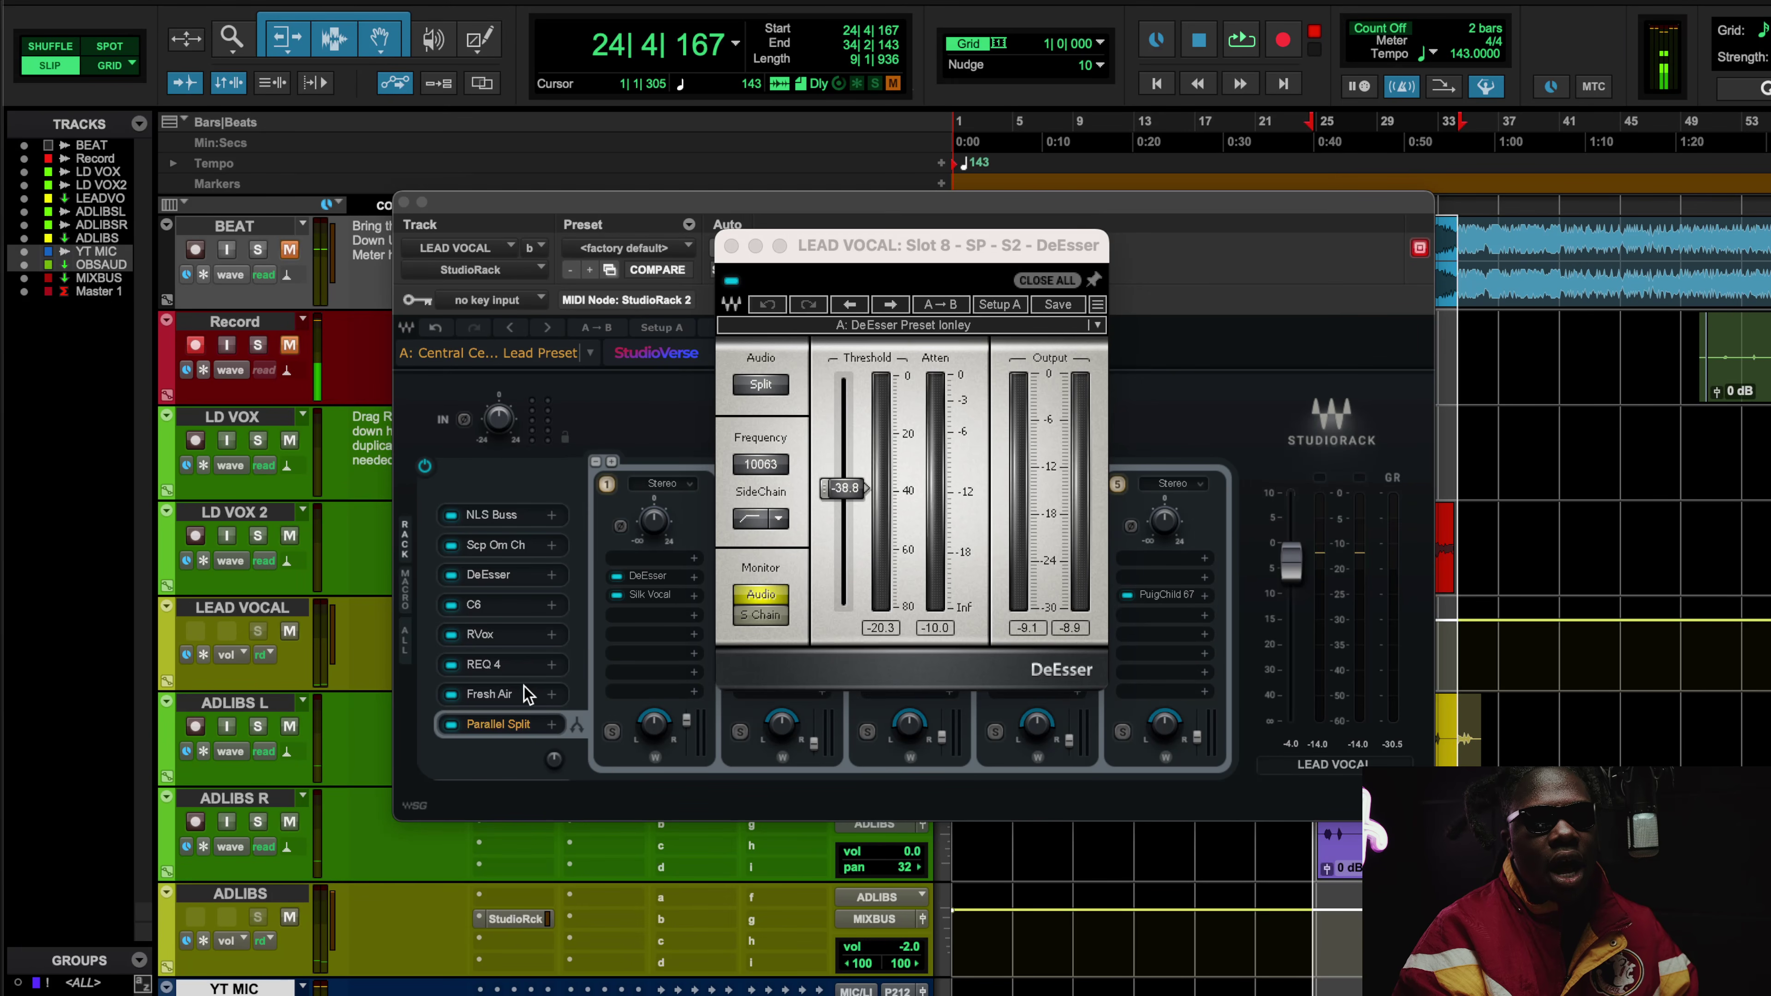
click(522, 710)
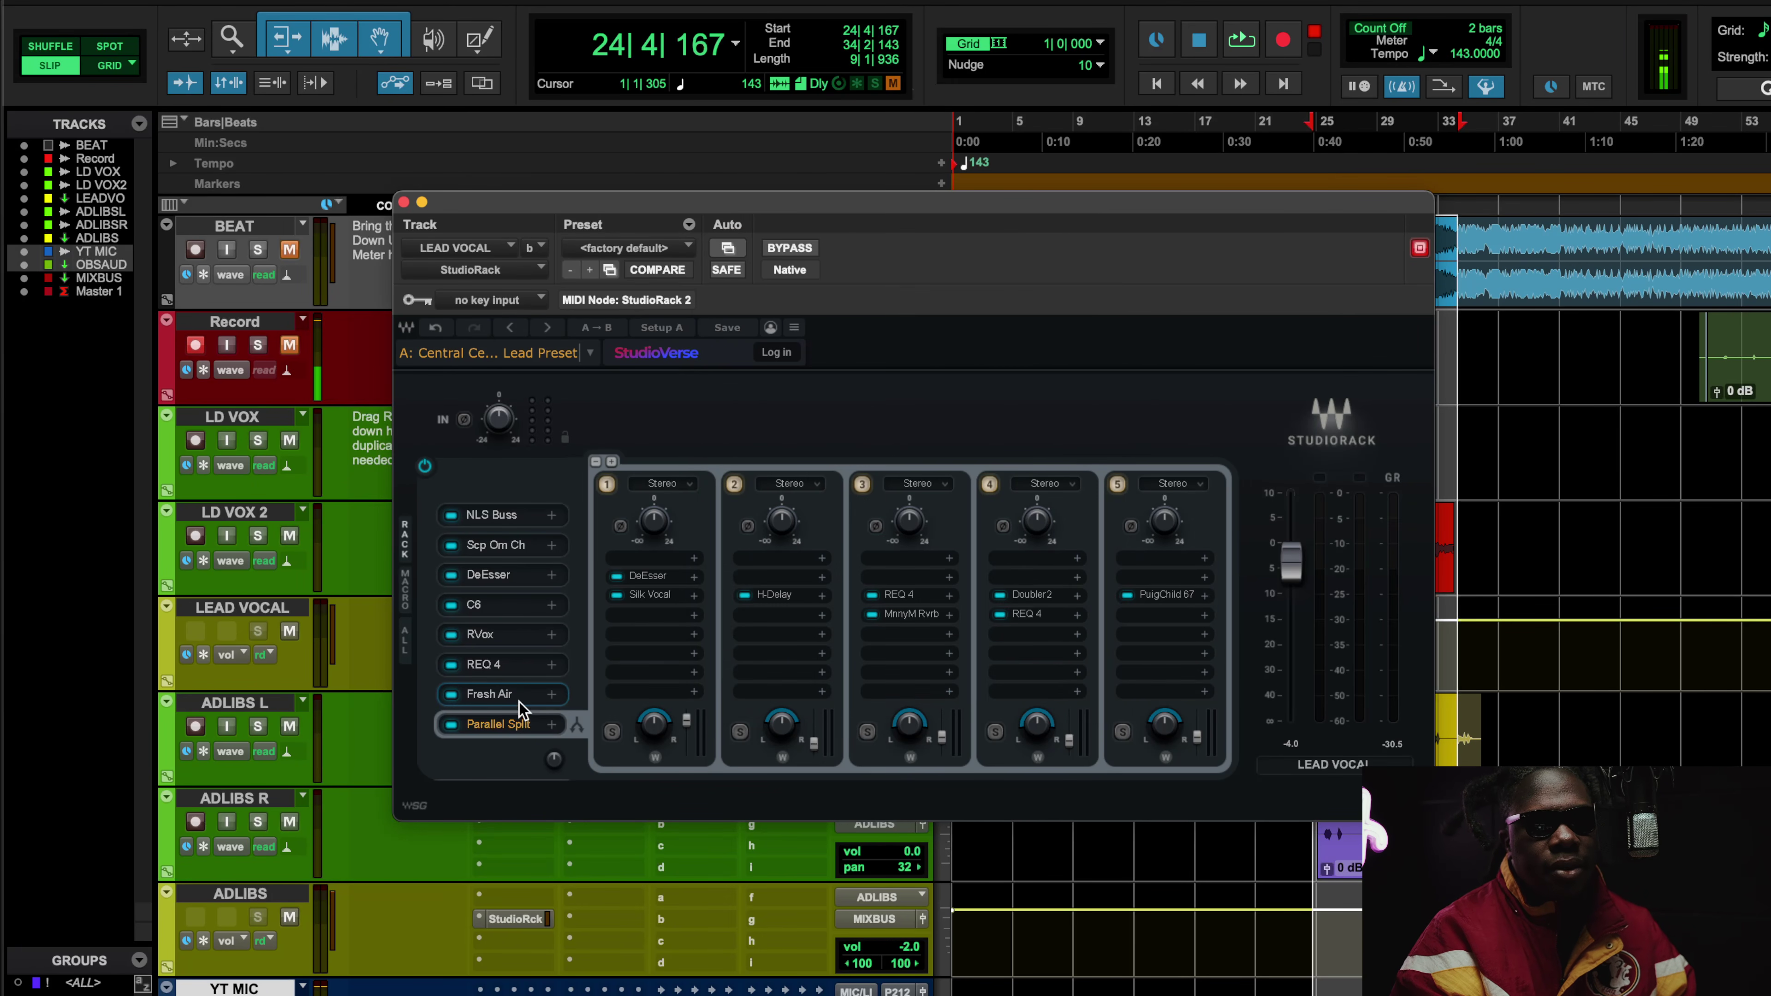
click(519, 693)
click(519, 693)
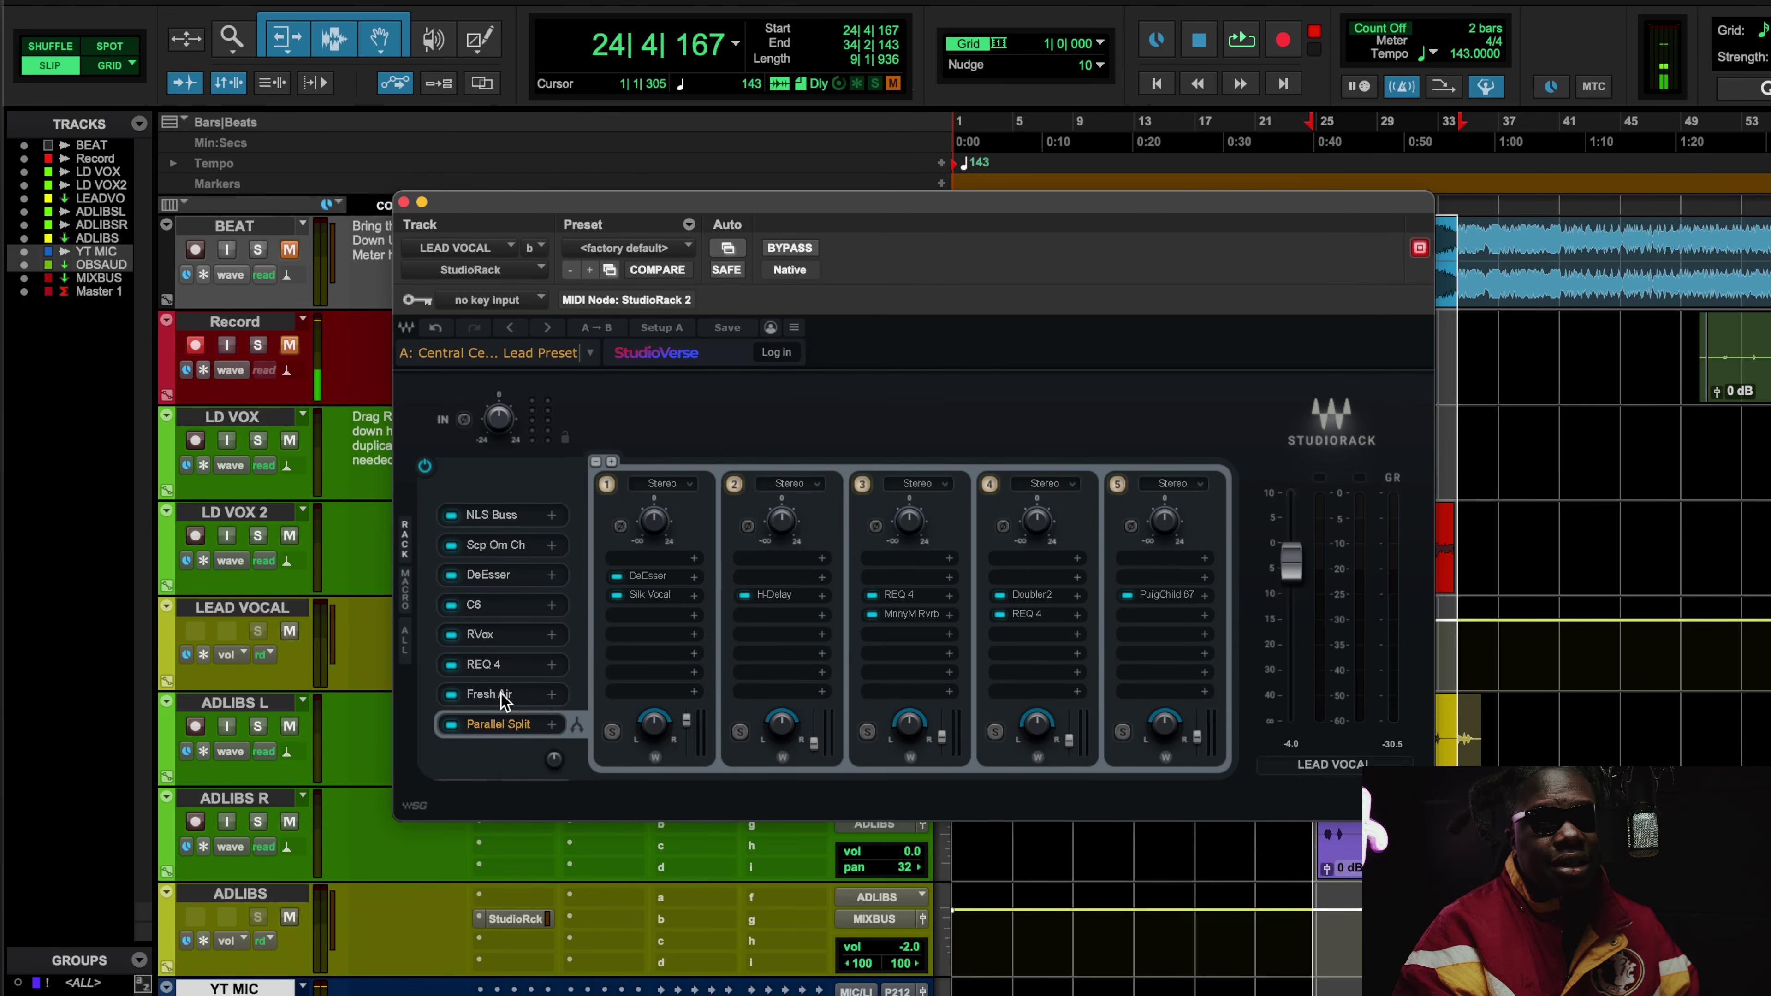
click(647, 576)
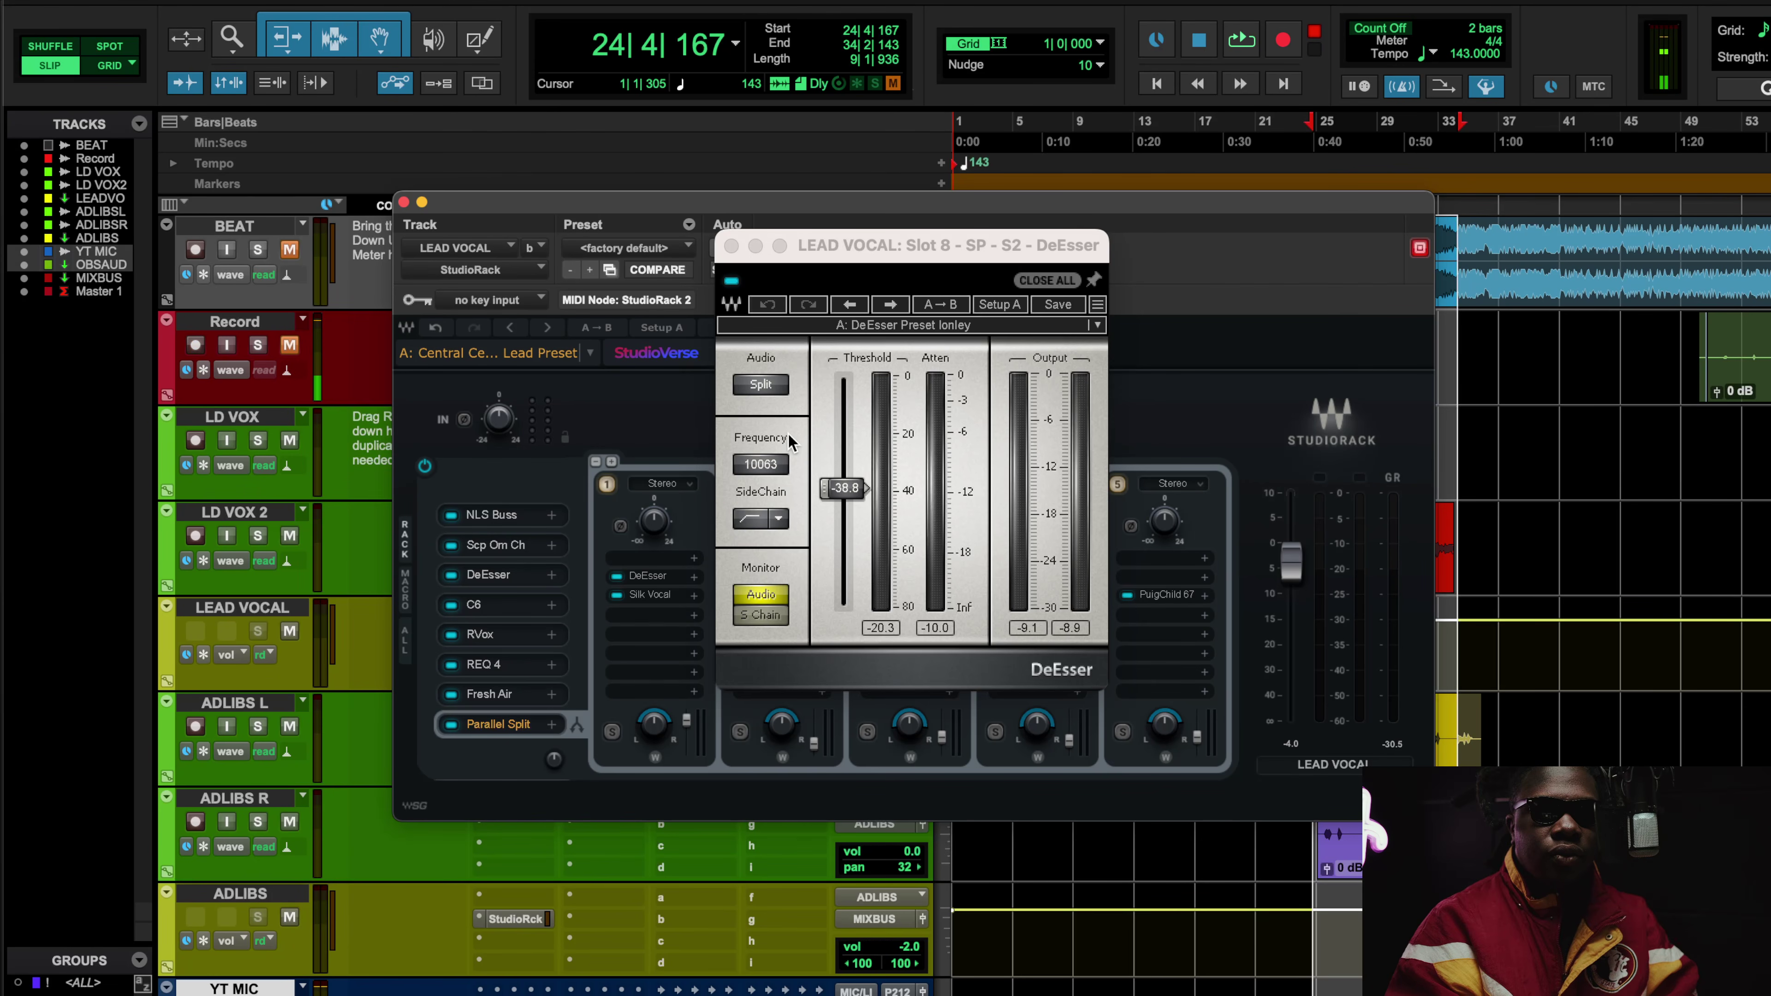
click(638, 595)
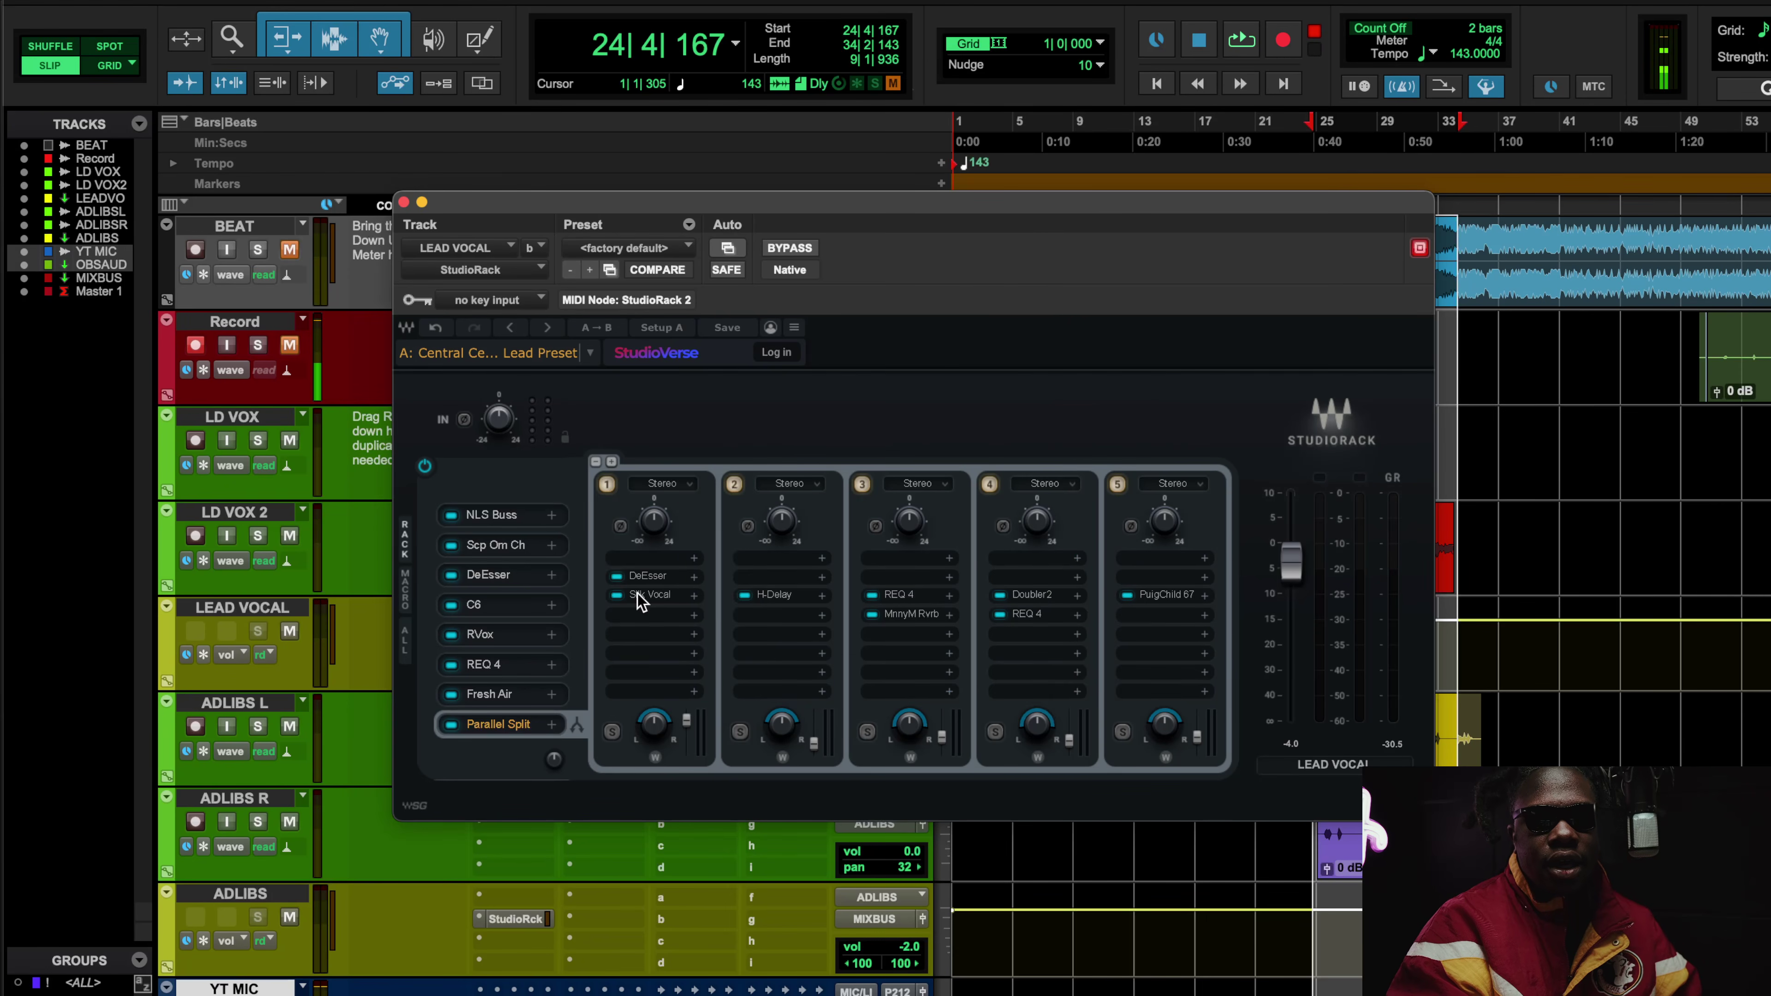
- Review Silk Vocal in the first parallel chain, revisiting the main rack's REQ 4 and Scheps Omni Channel before returning to it
click(646, 604)
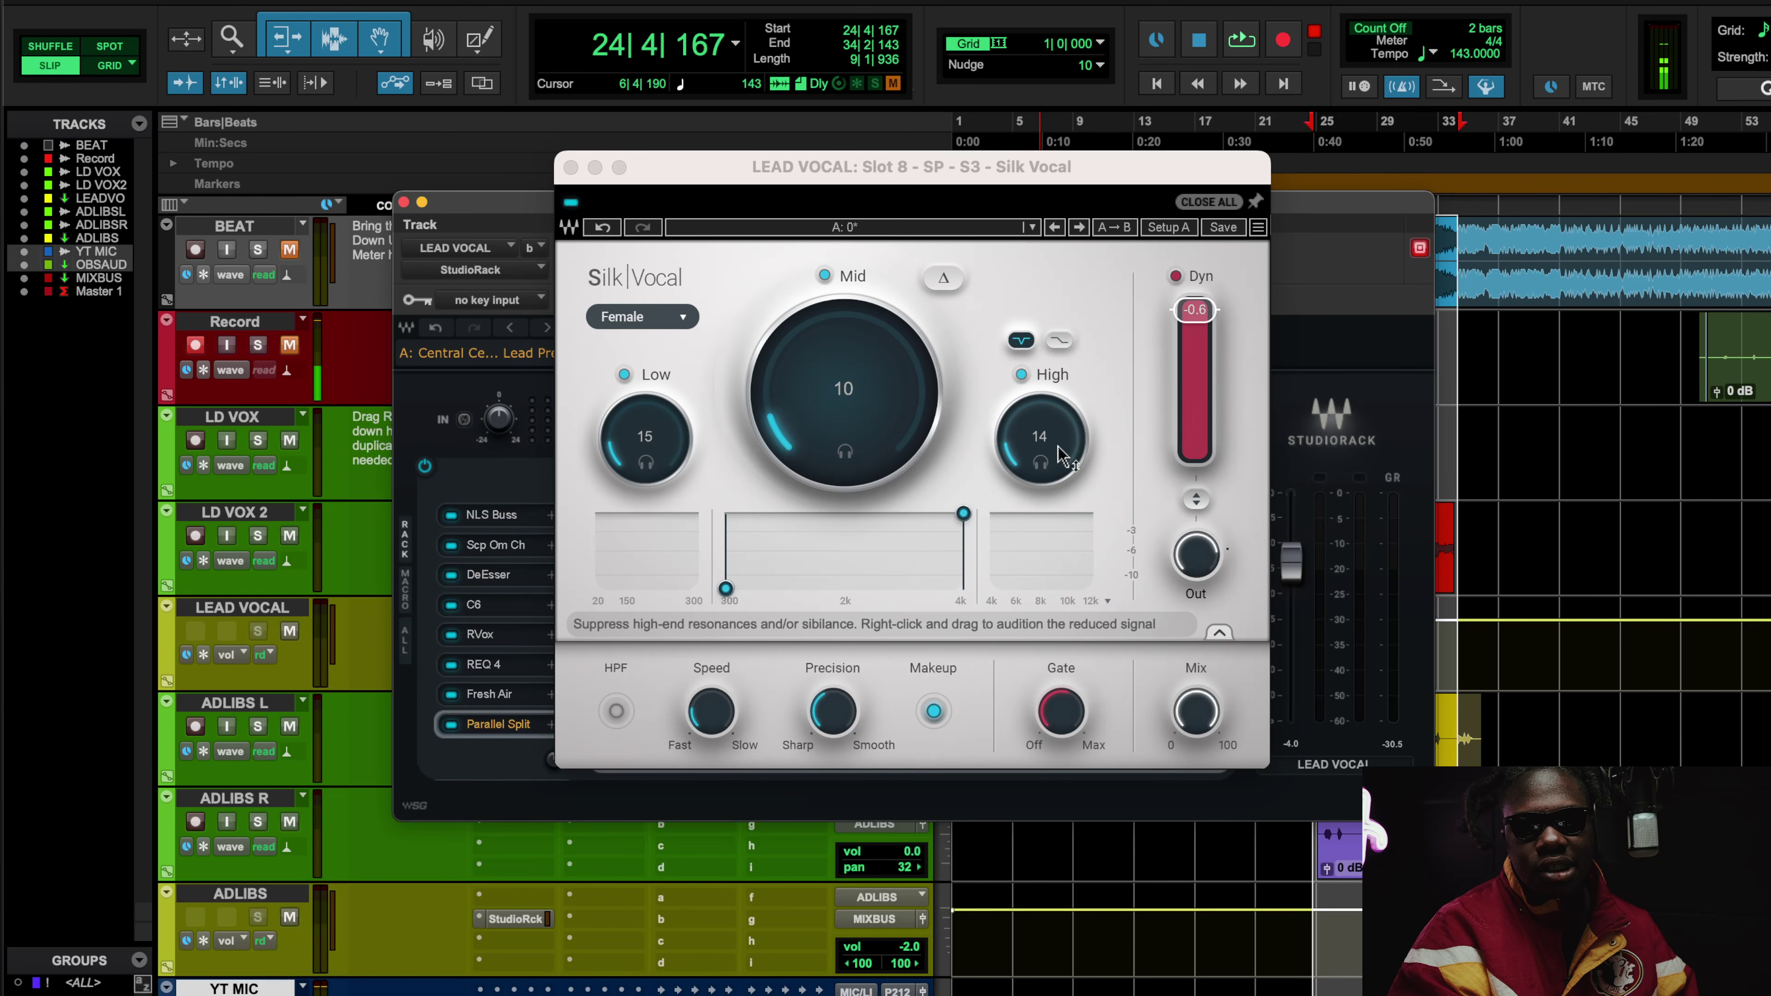
click(504, 664)
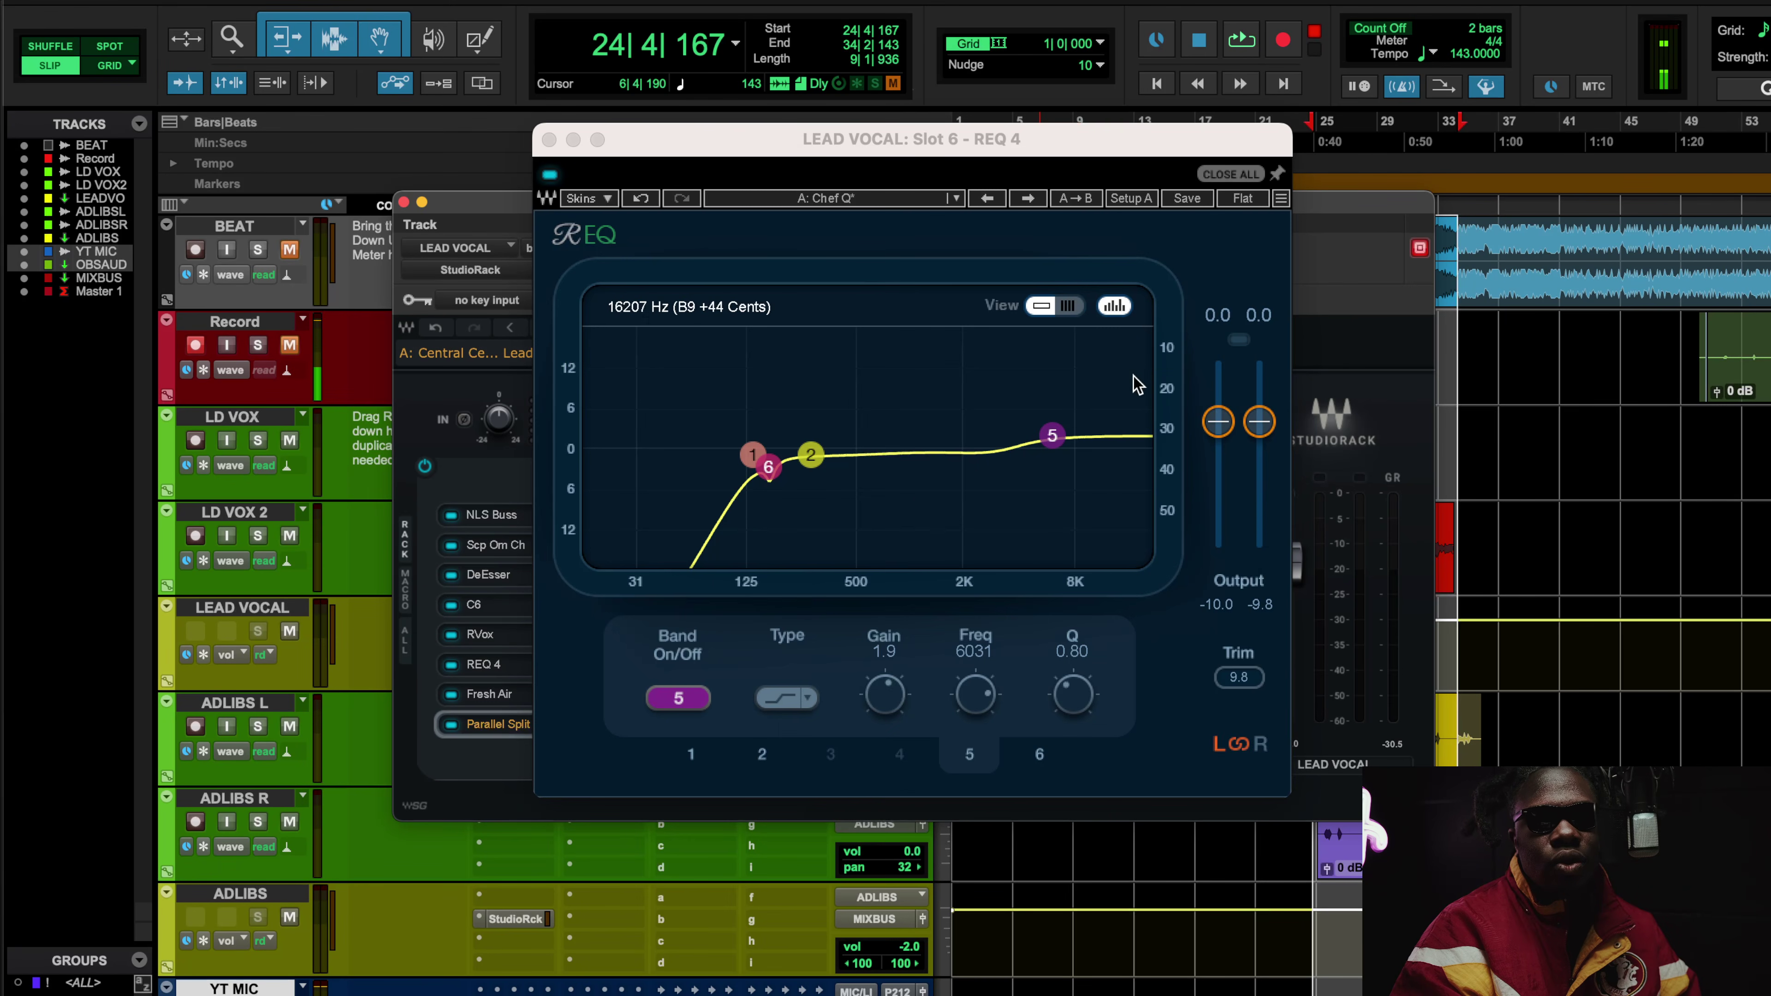
click(495, 547)
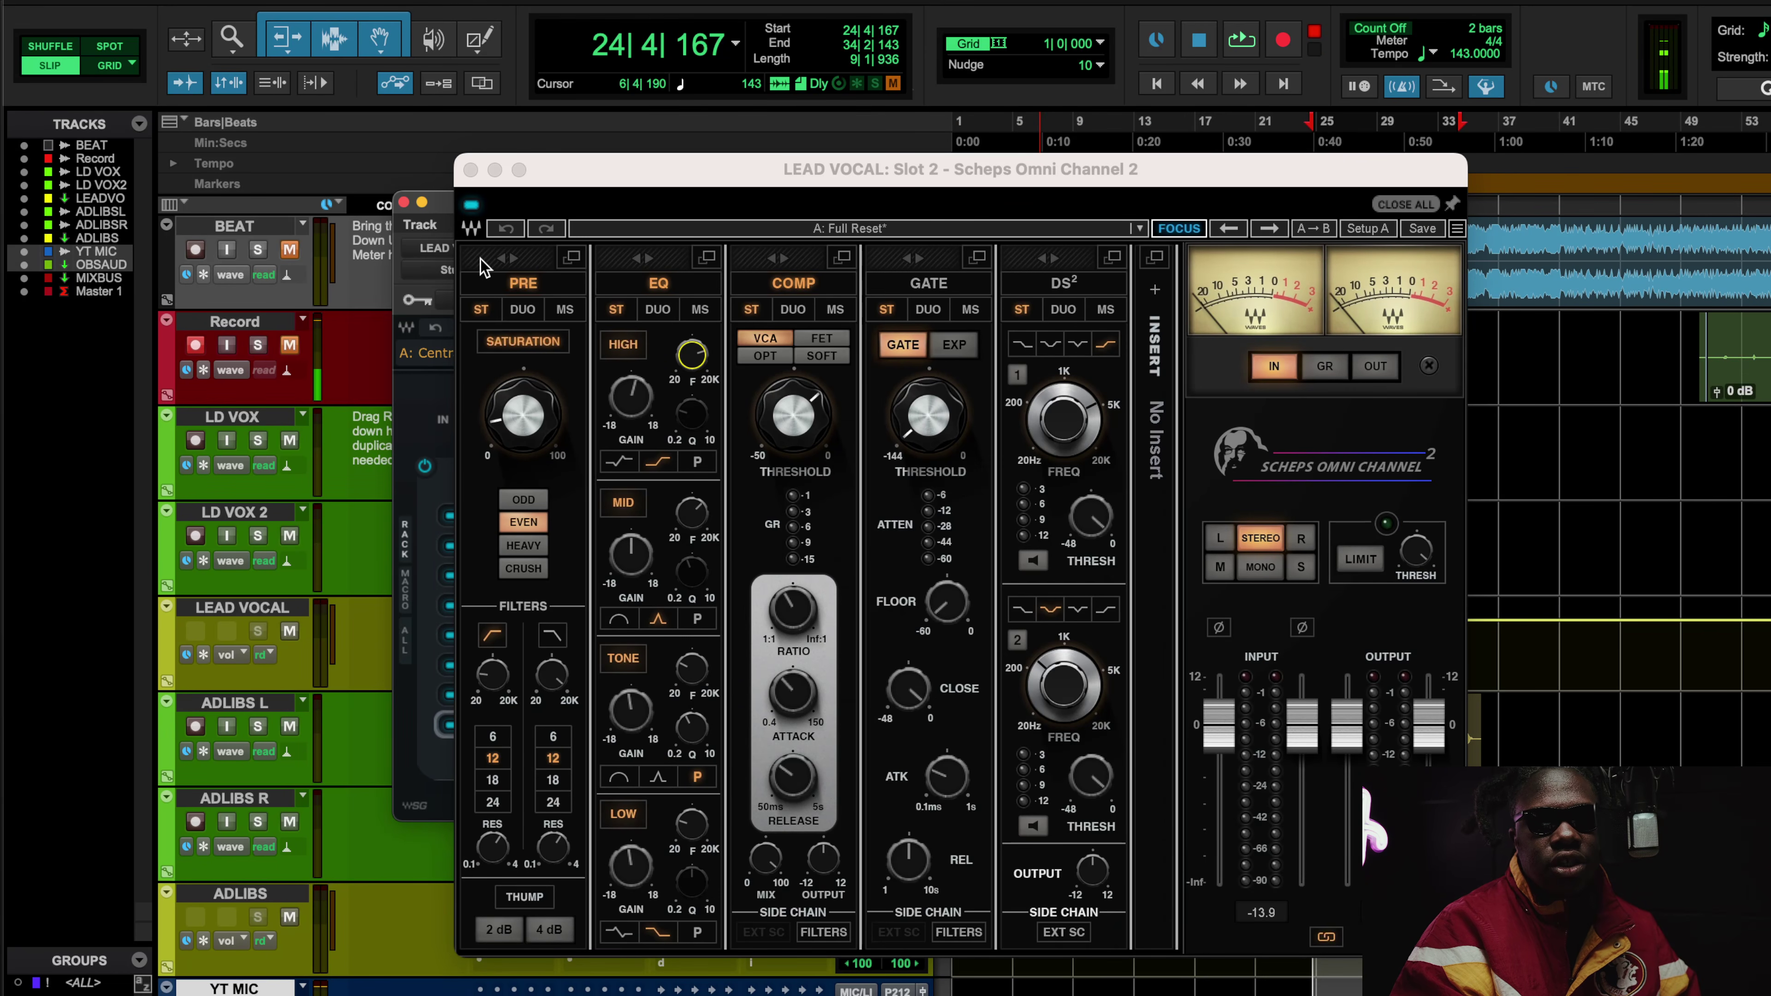
click(470, 169)
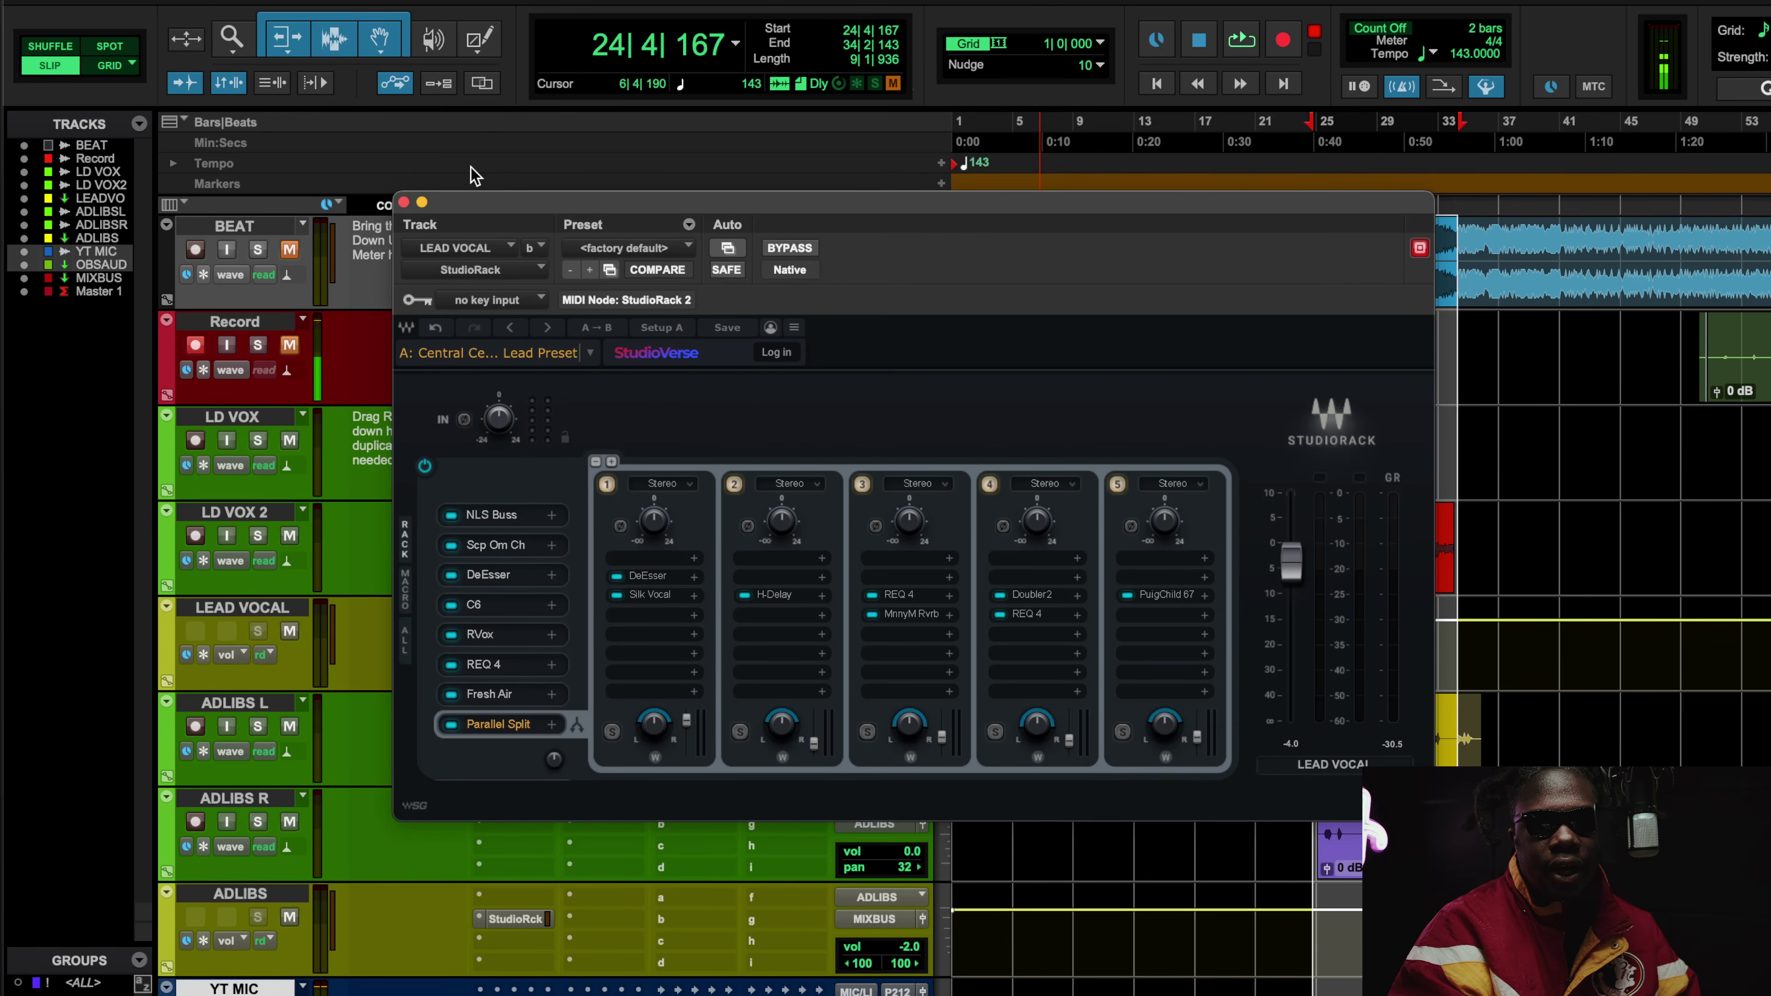
click(654, 598)
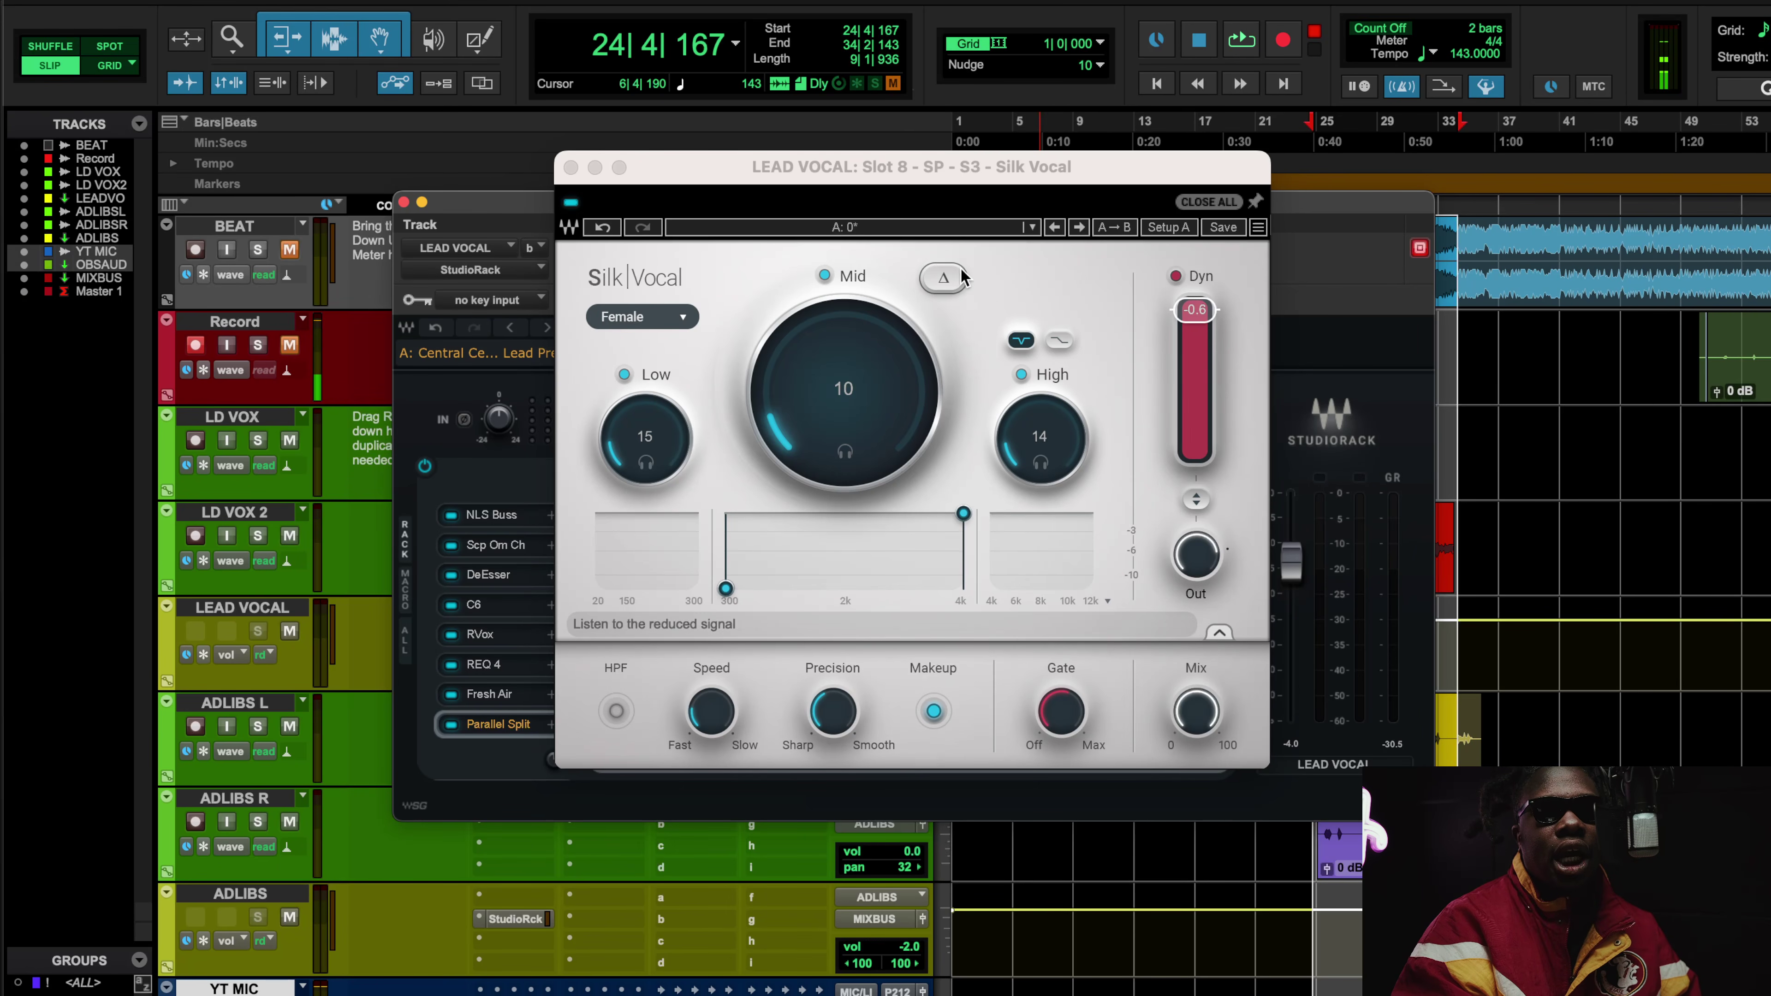
- Compare the lead vocal with Silk Vocal off and on during playback, close the plugin and stop playback
key(space)
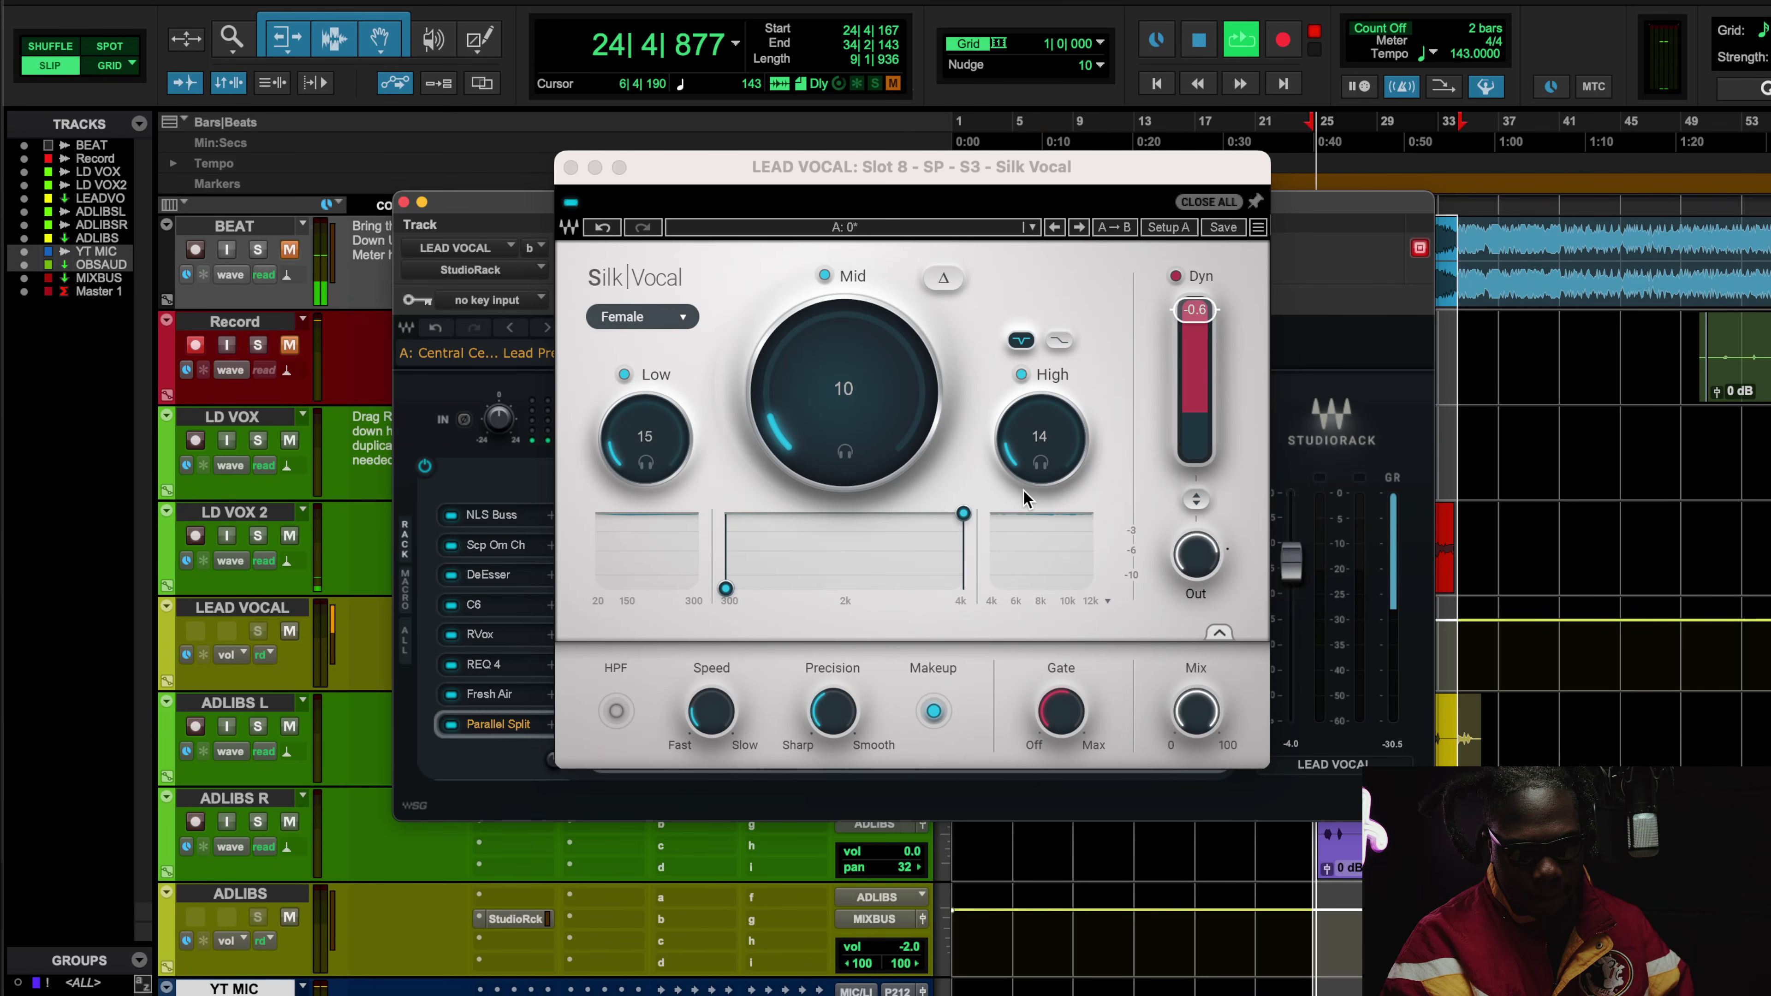
click(571, 206)
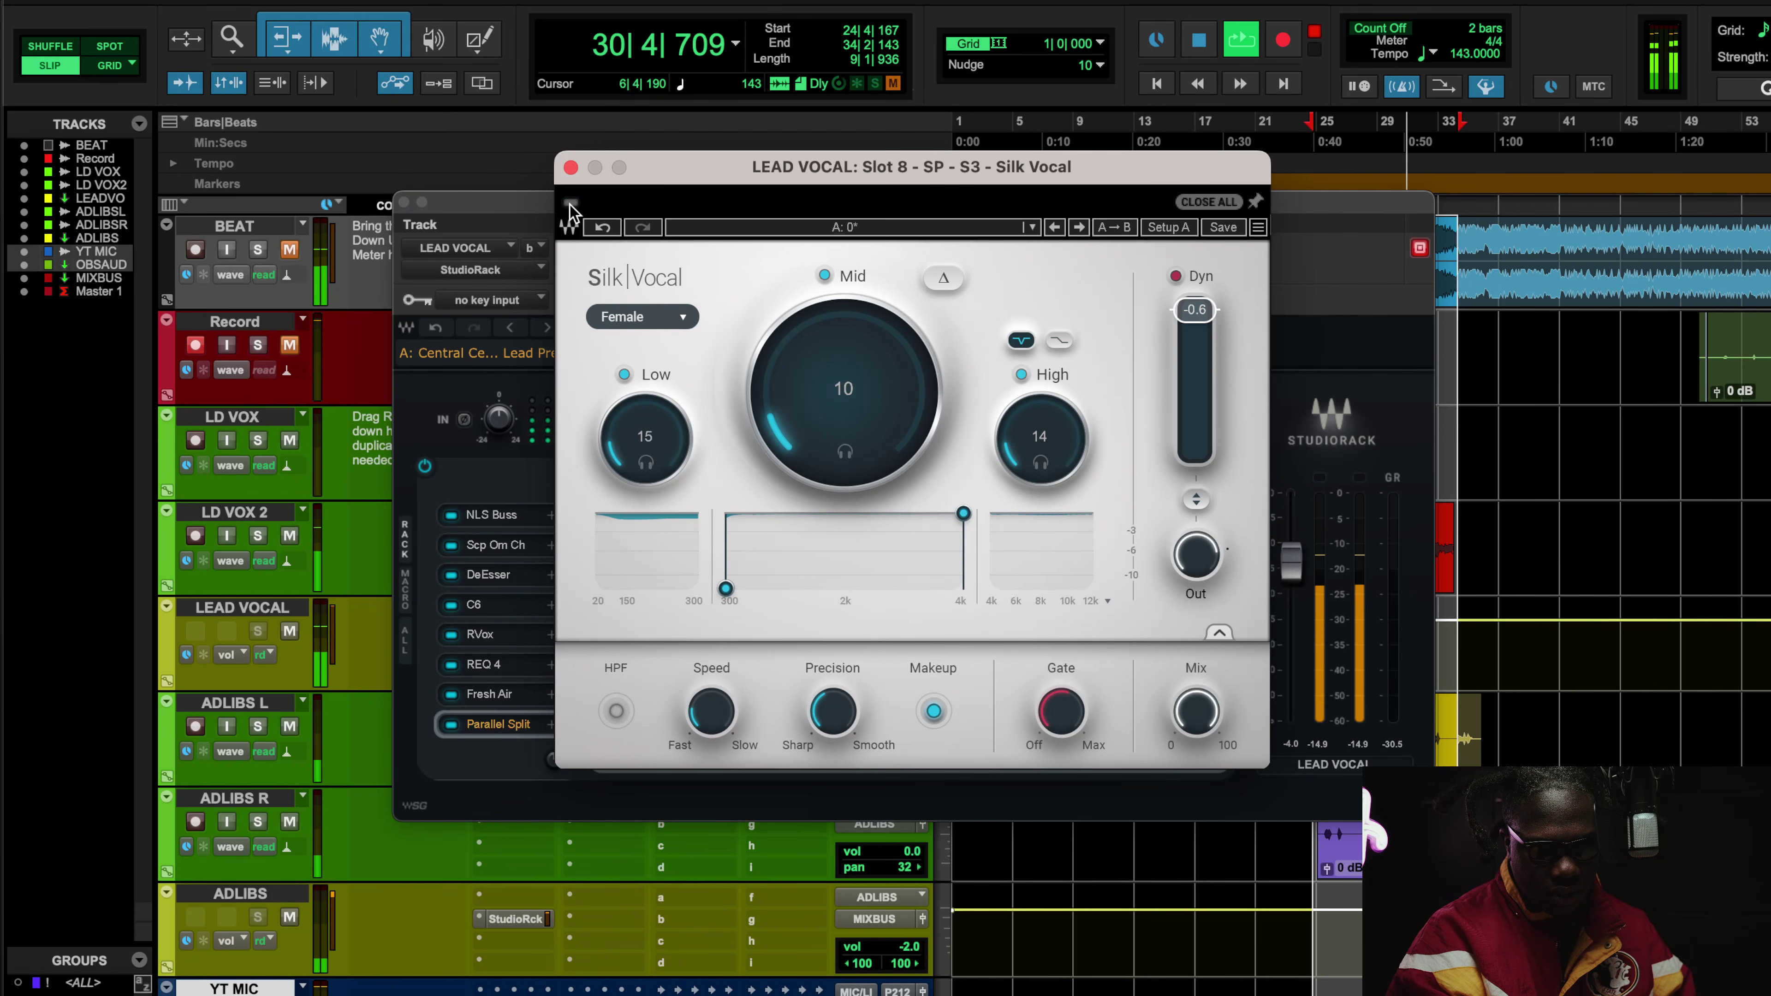
key(space)
key(space)
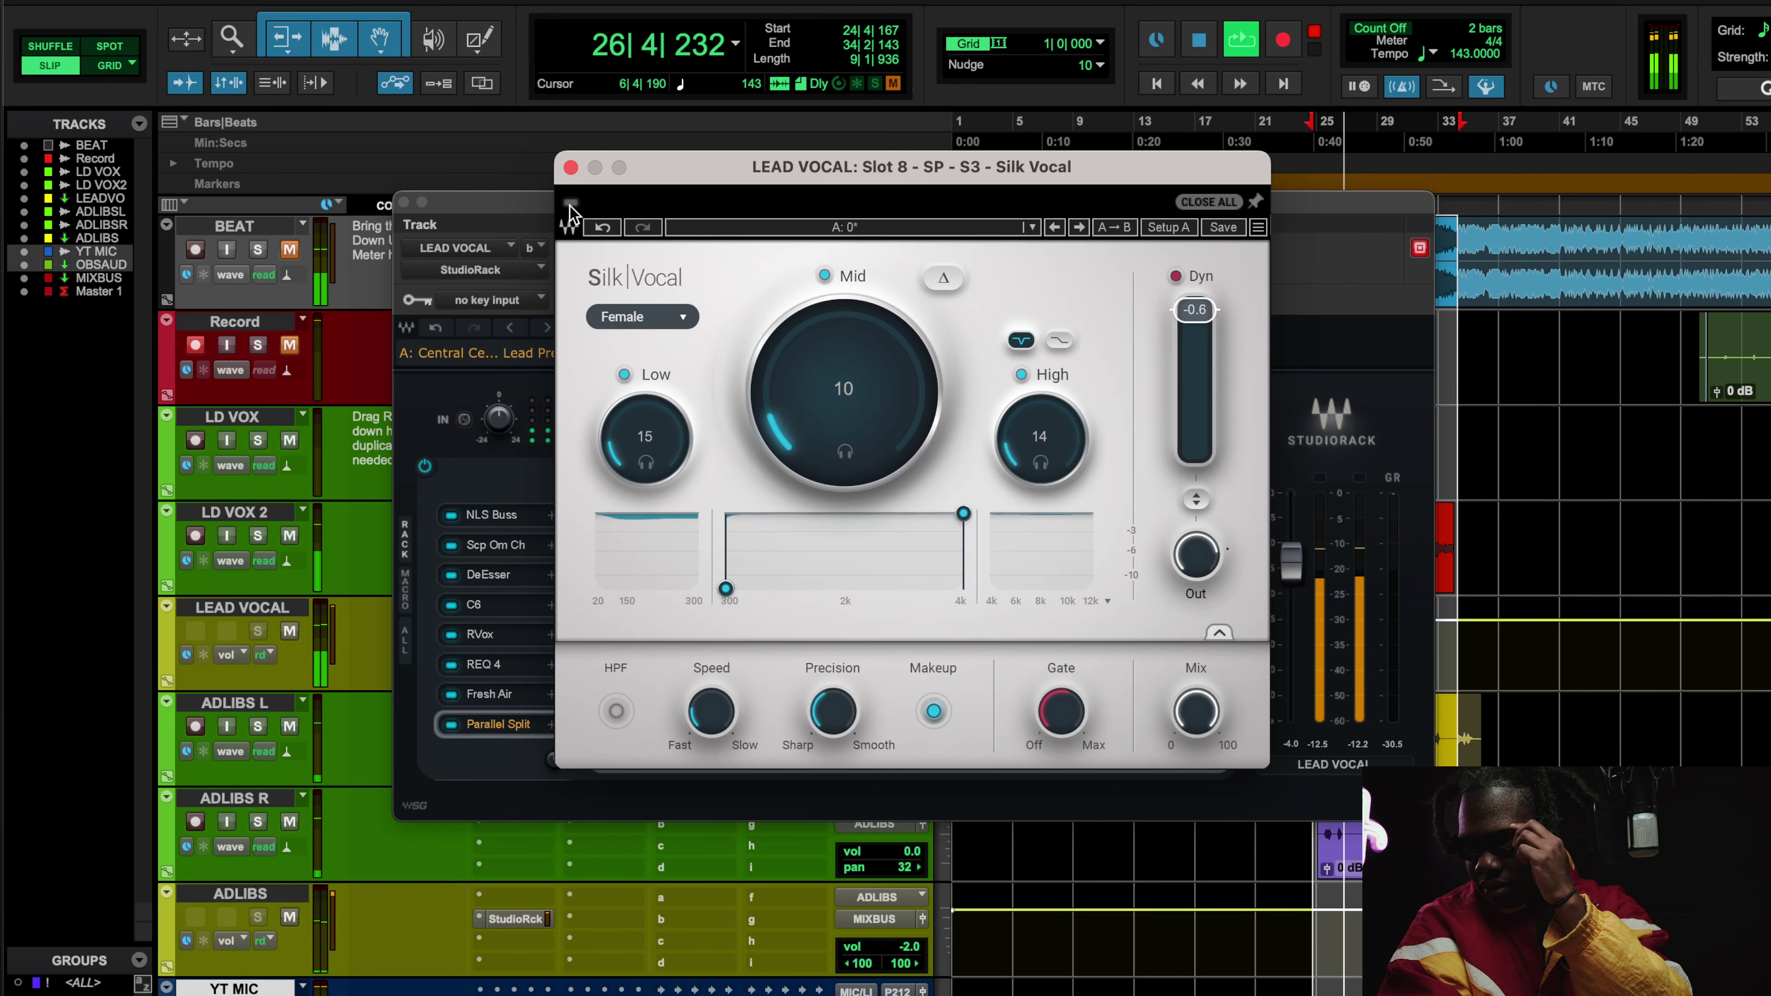
click(570, 169)
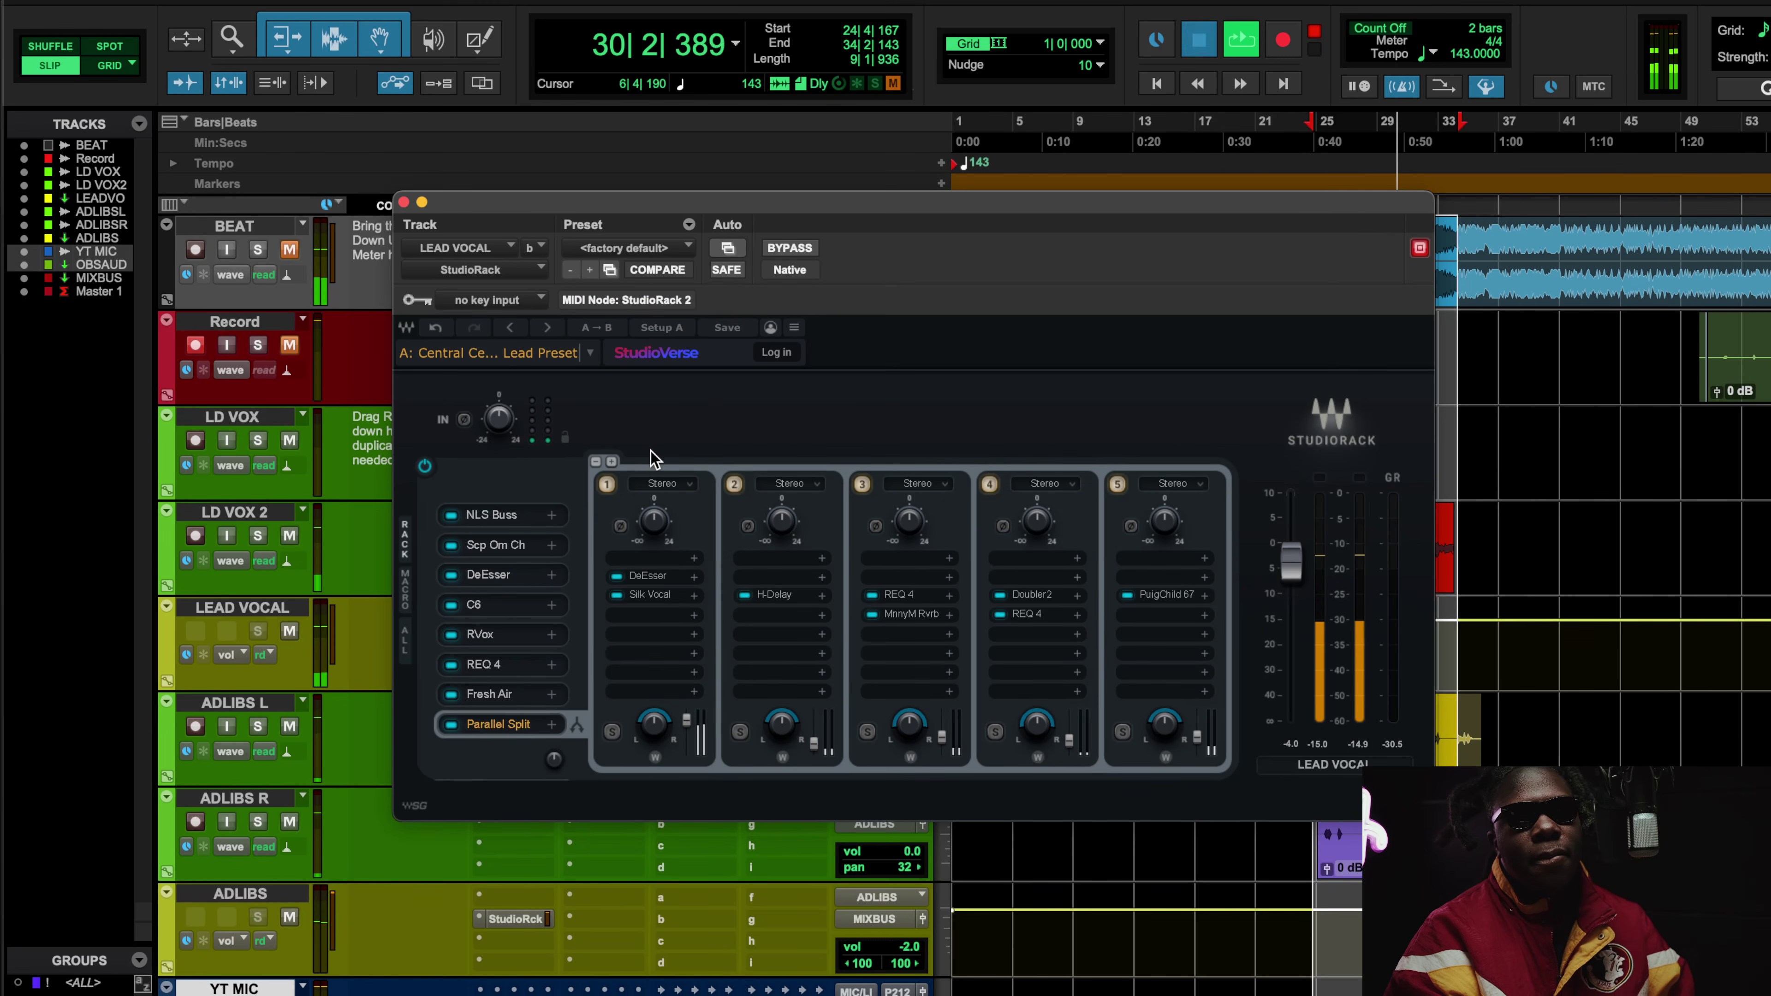
key(space)
- Examine the H-Delay in the second parallel chain and the REQ 4 in the third, closing each one
click(774, 594)
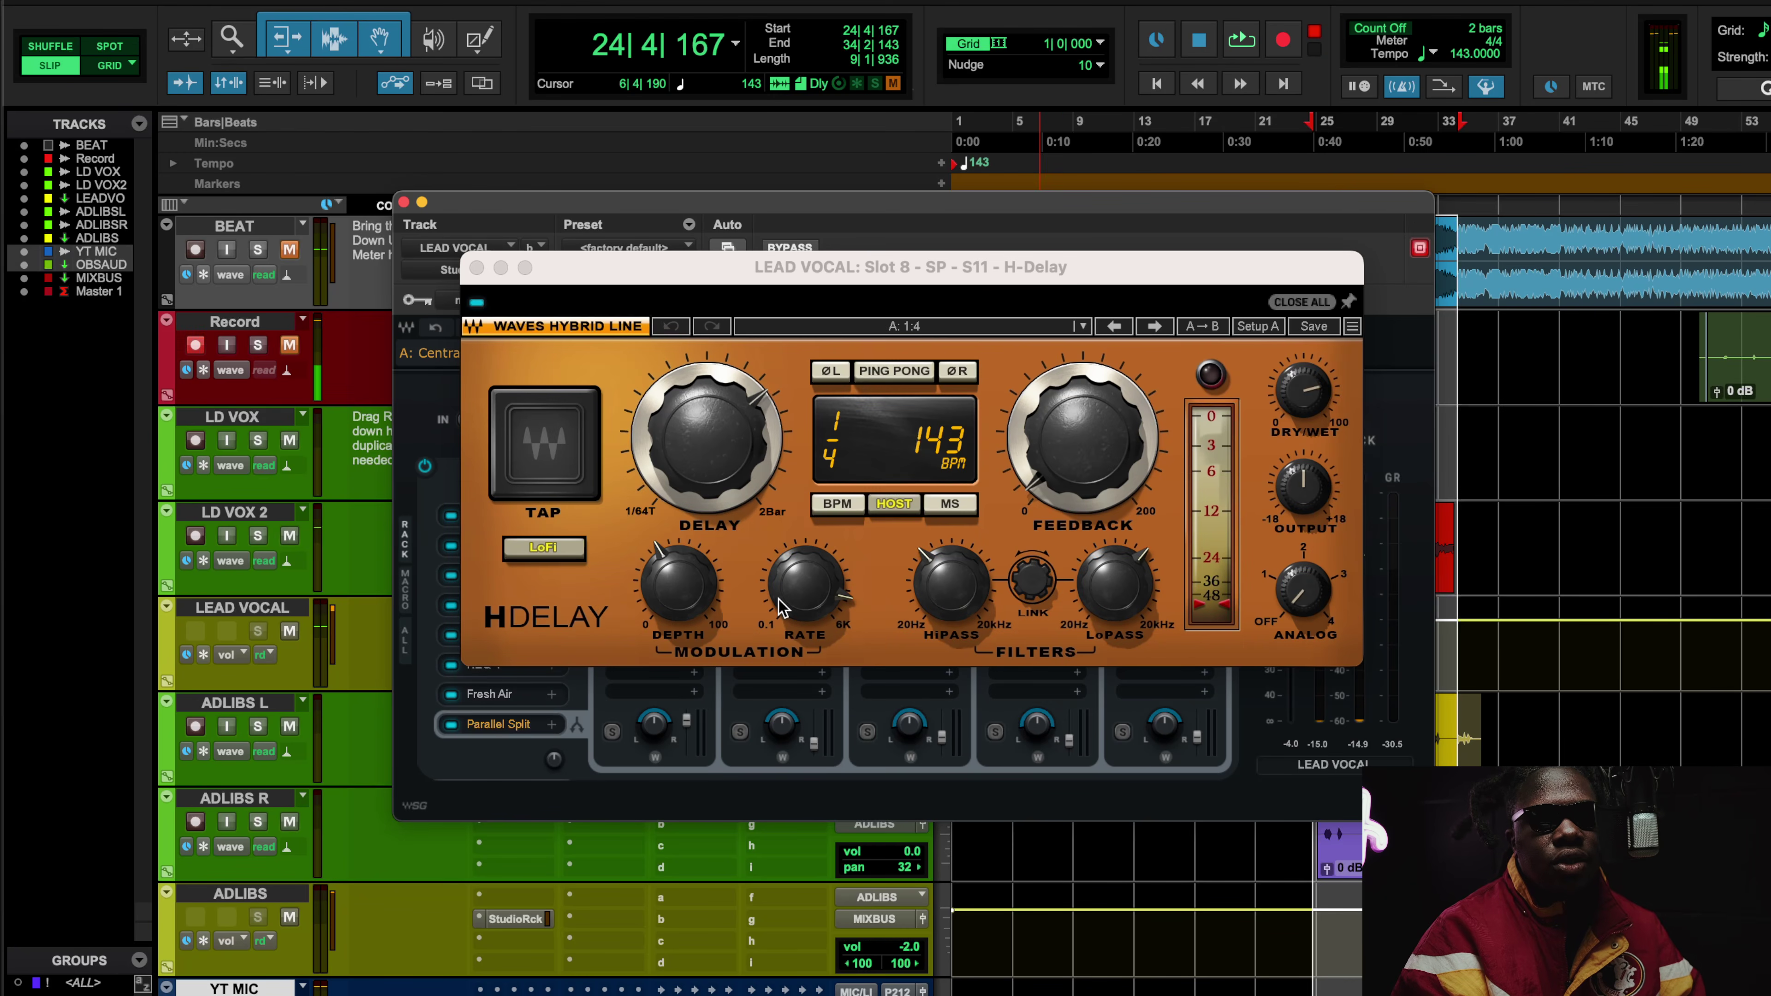
click(476, 273)
click(910, 603)
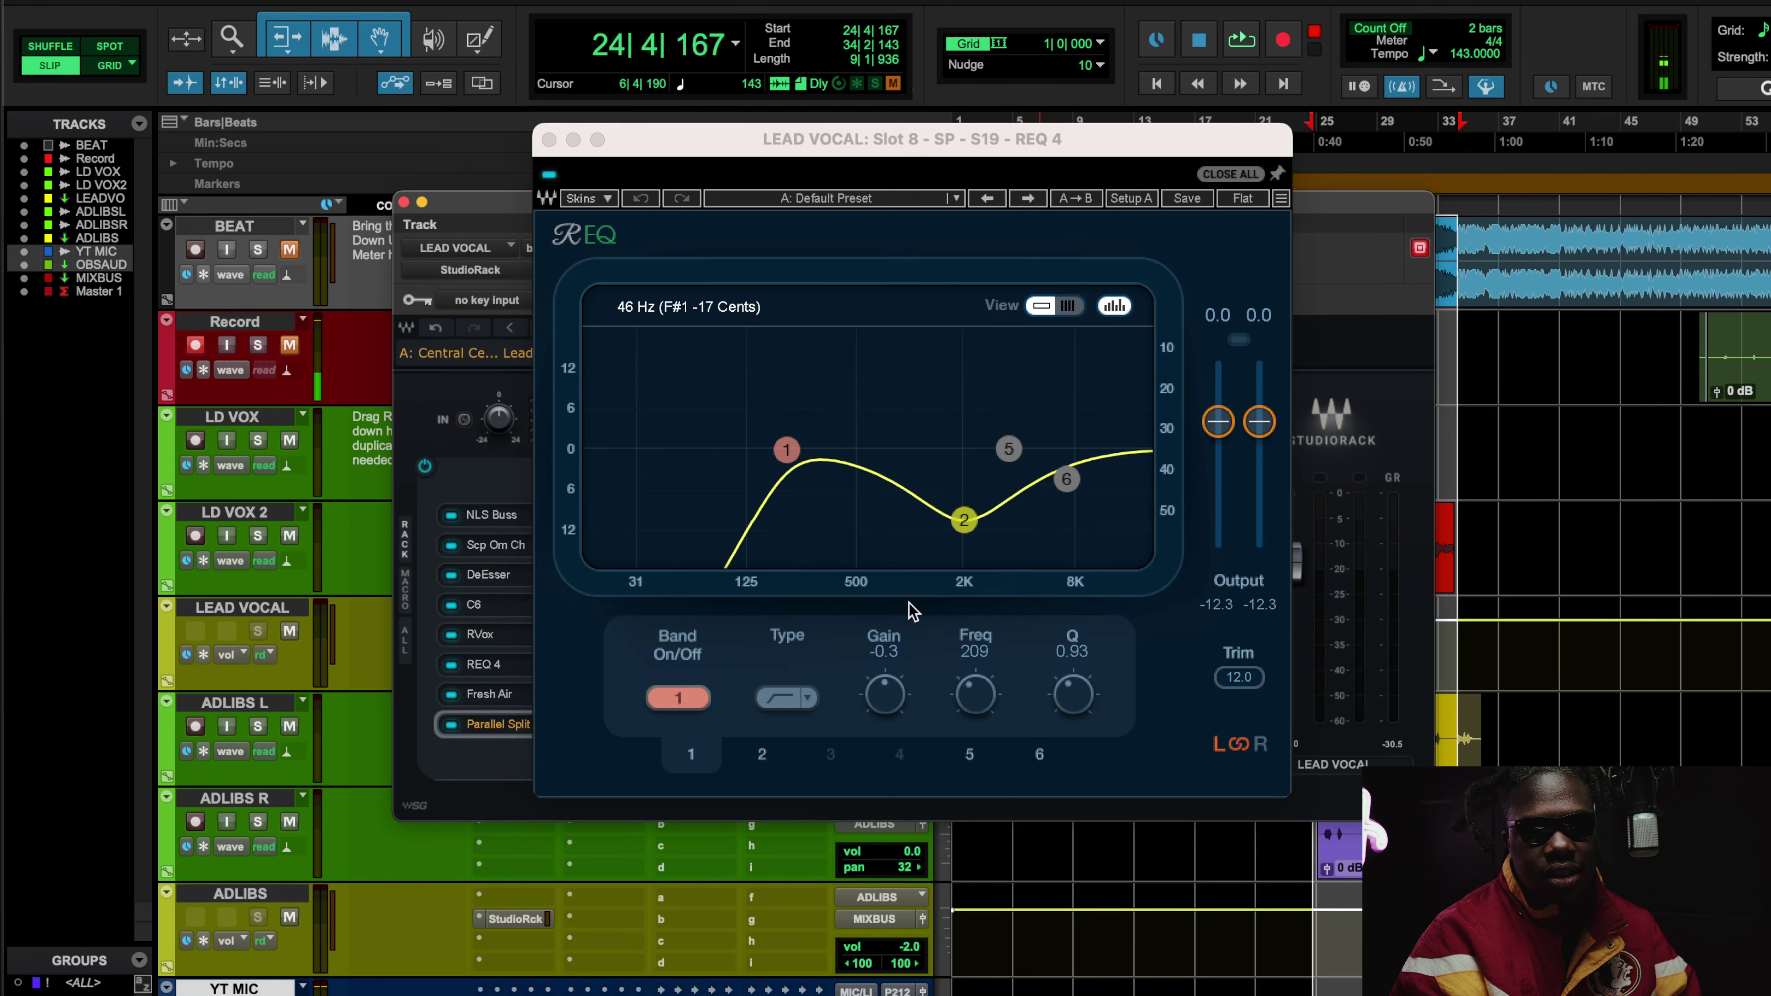
click(548, 140)
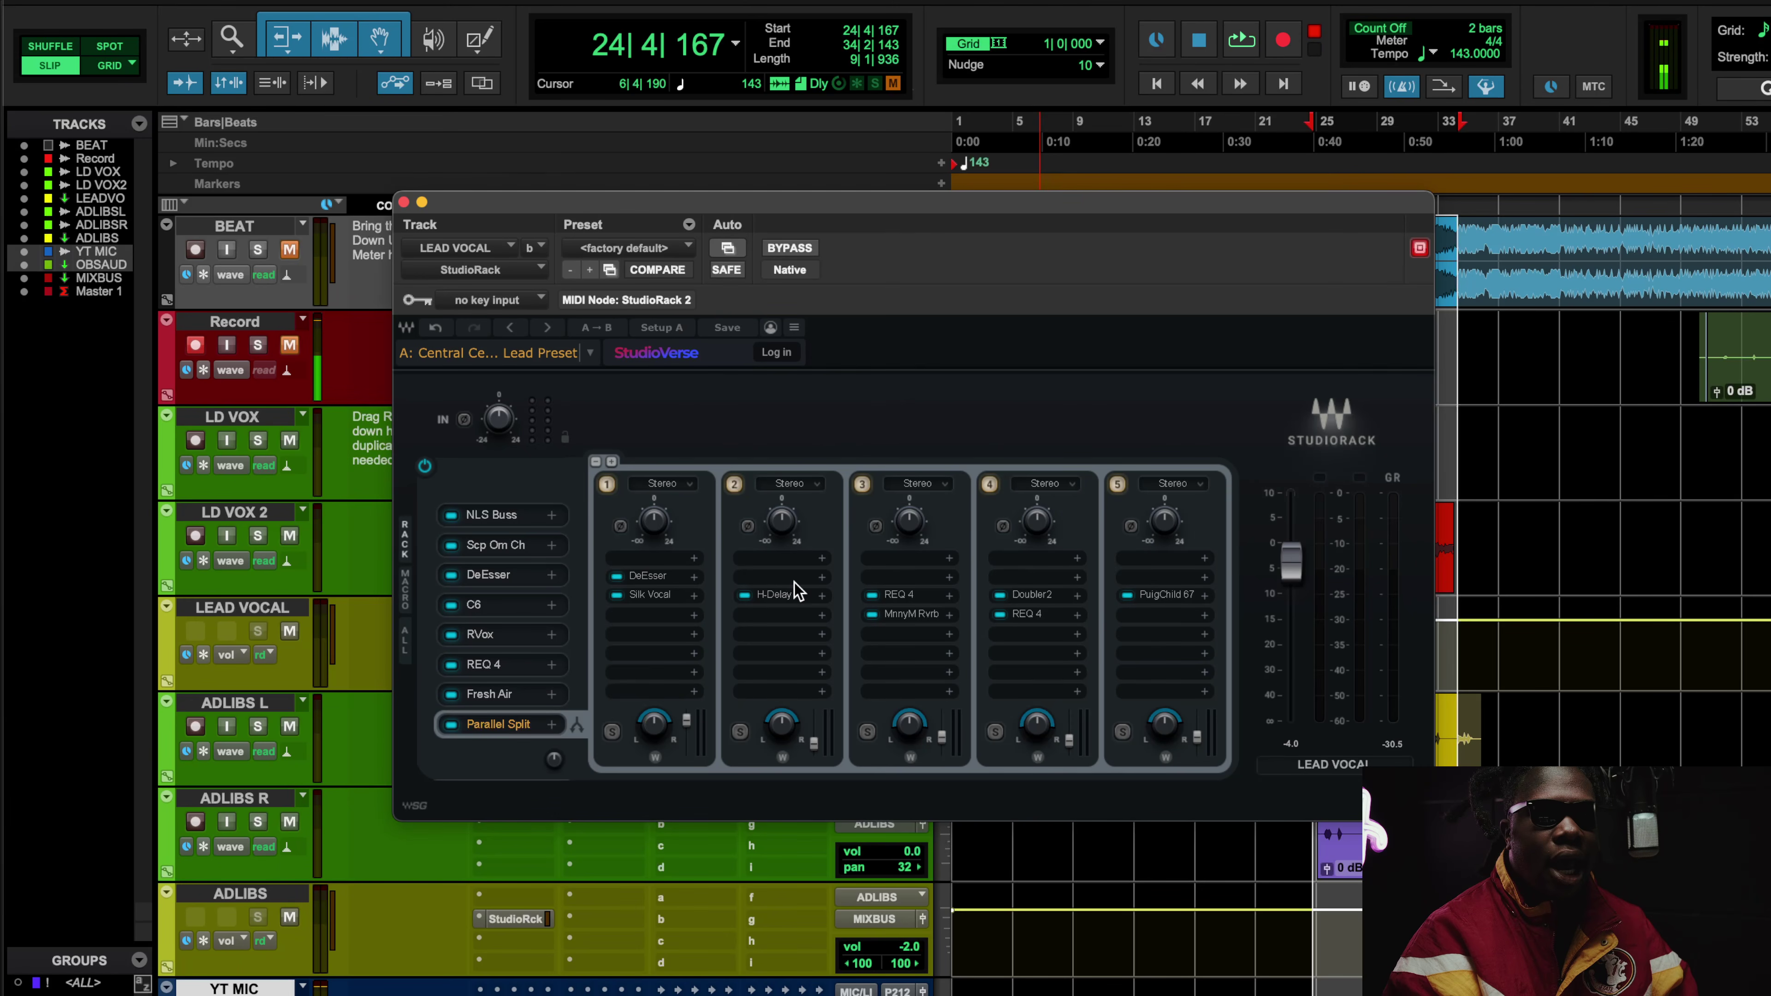
click(917, 602)
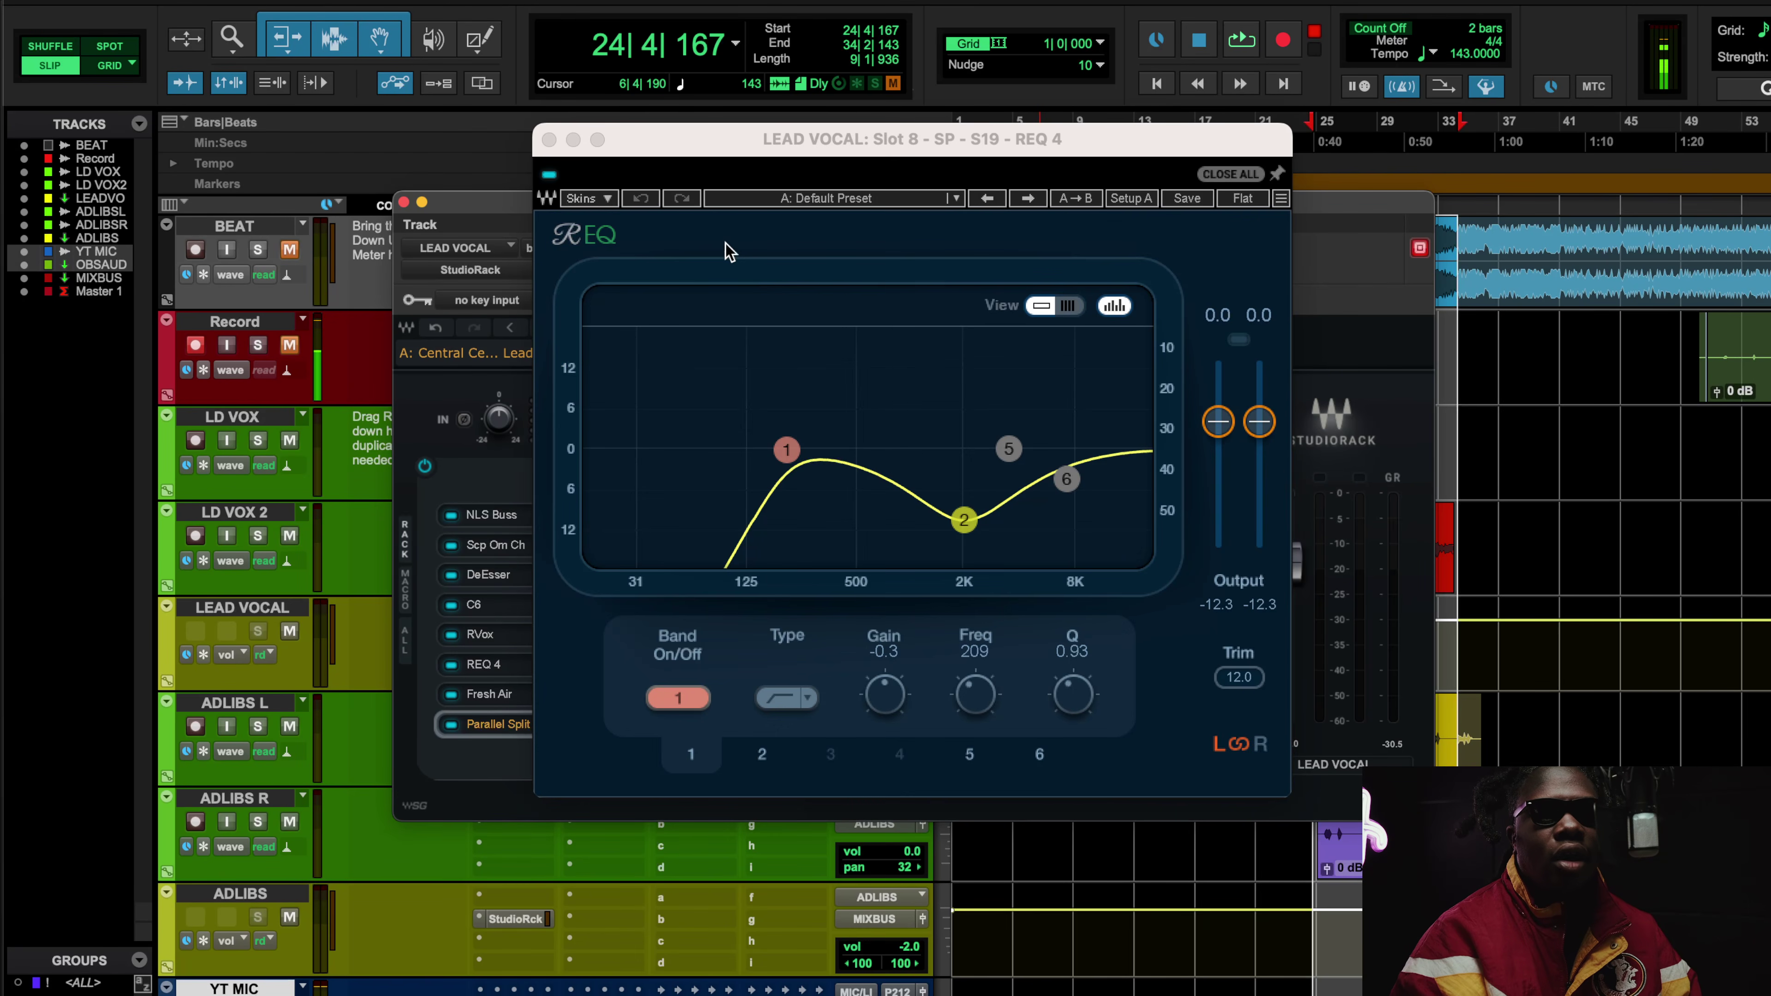
click(549, 141)
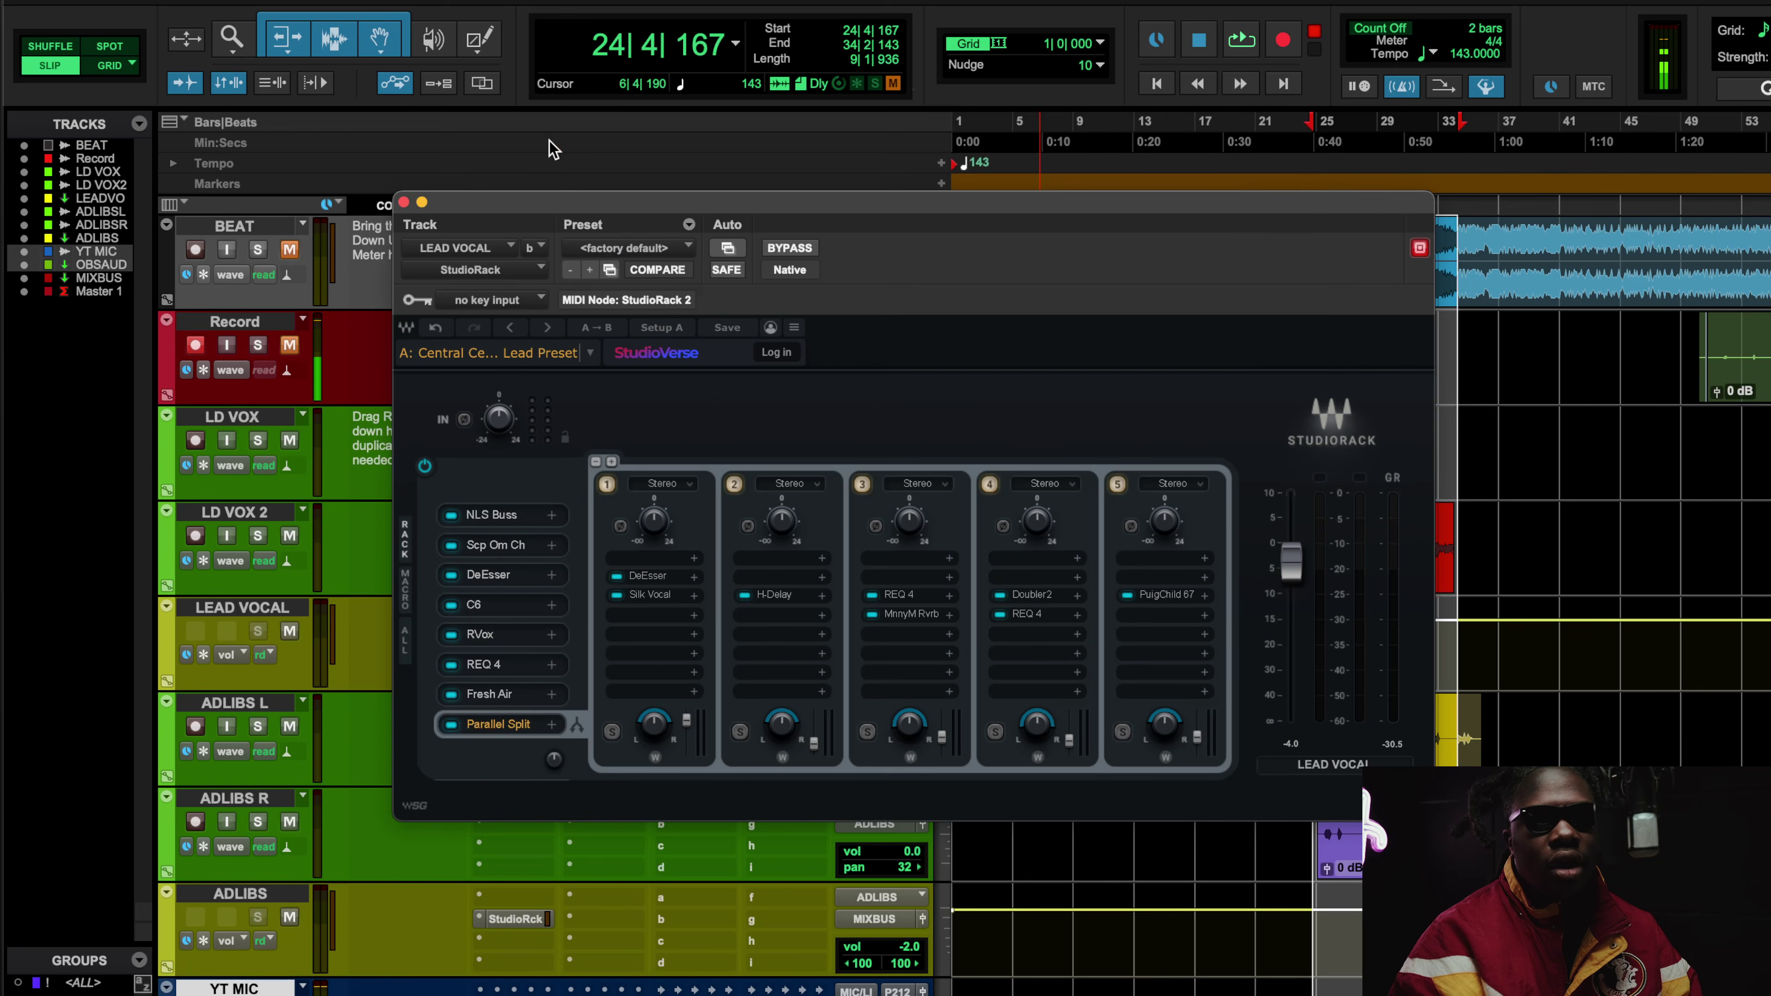
- Alternate between the third chain's MannyM Reverb and the REQ 4 feeding it to examine how the reverb is filtered
click(910, 615)
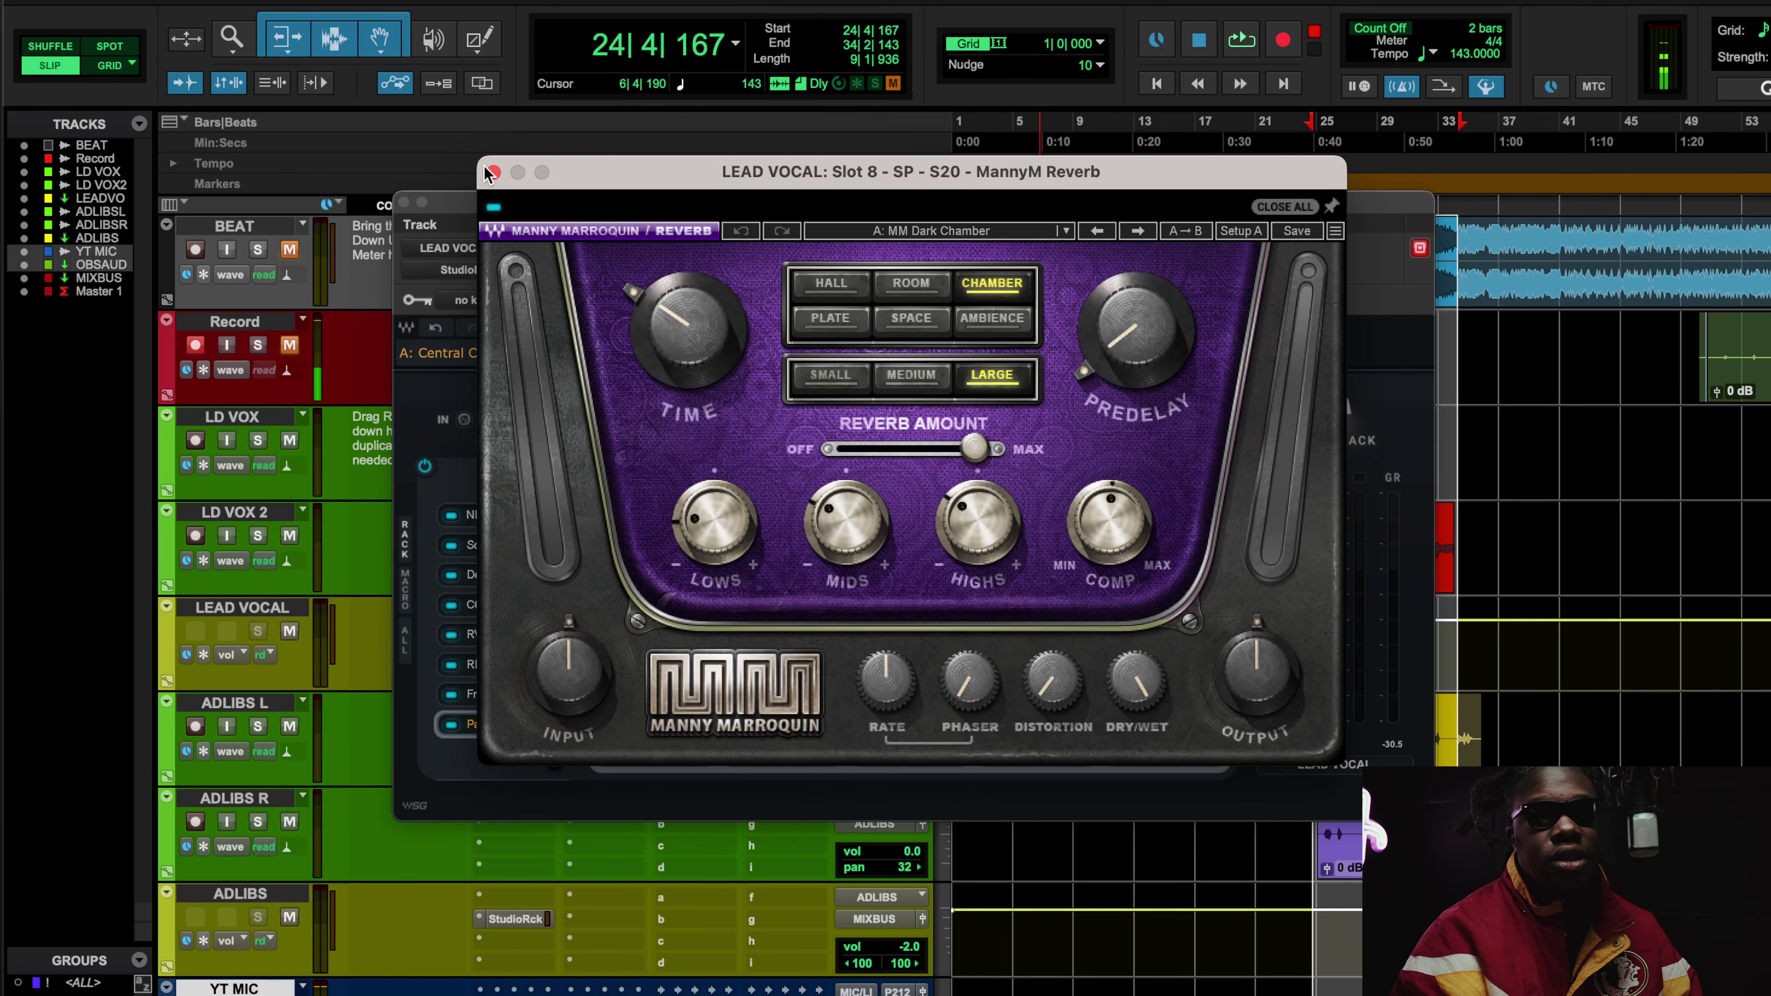
click(492, 171)
click(883, 593)
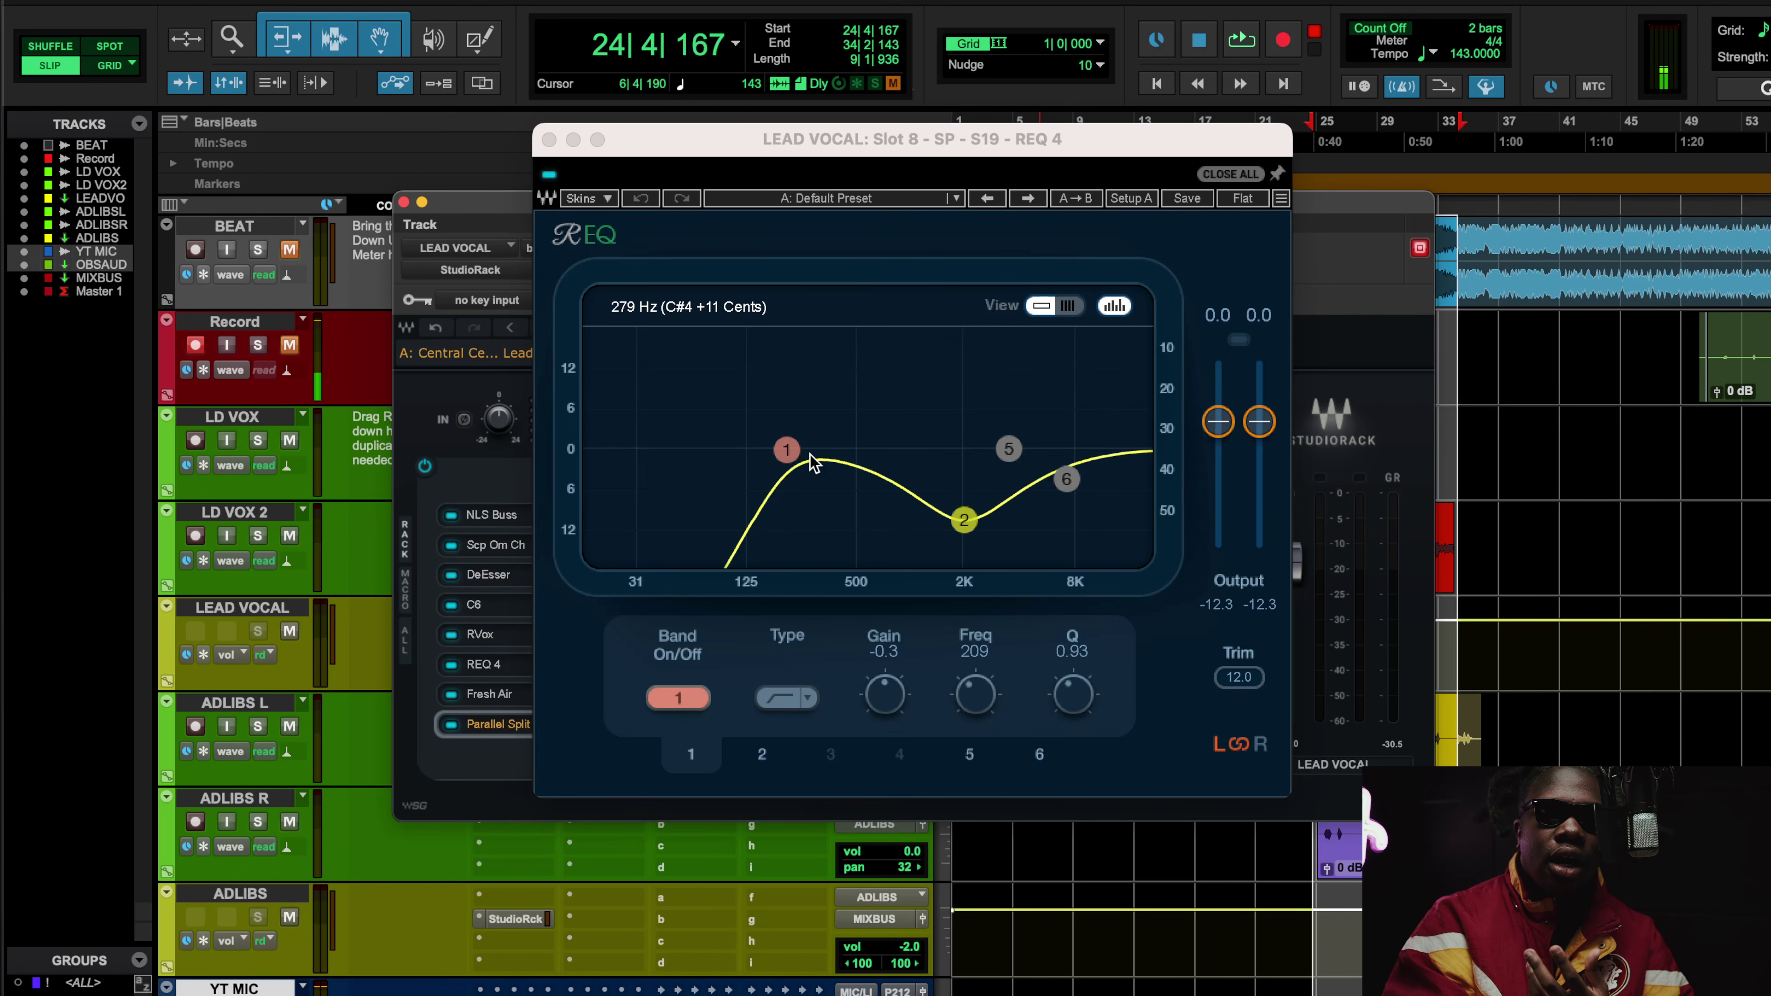
click(549, 141)
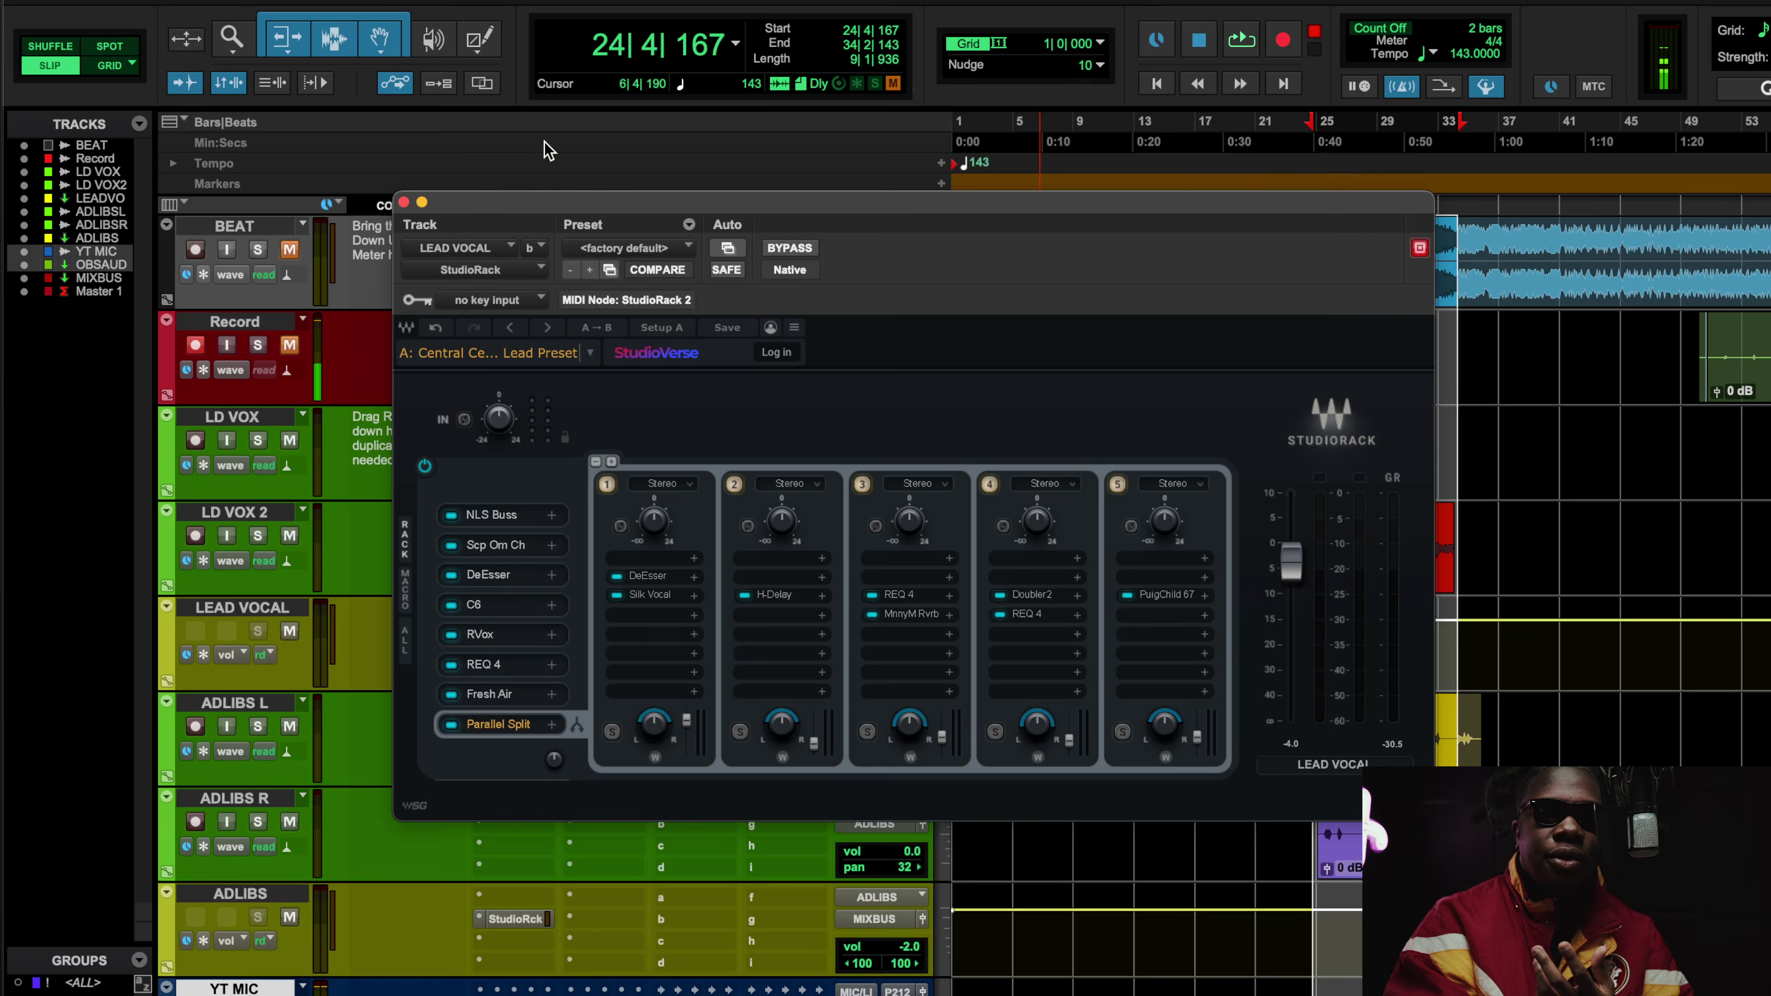
click(898, 621)
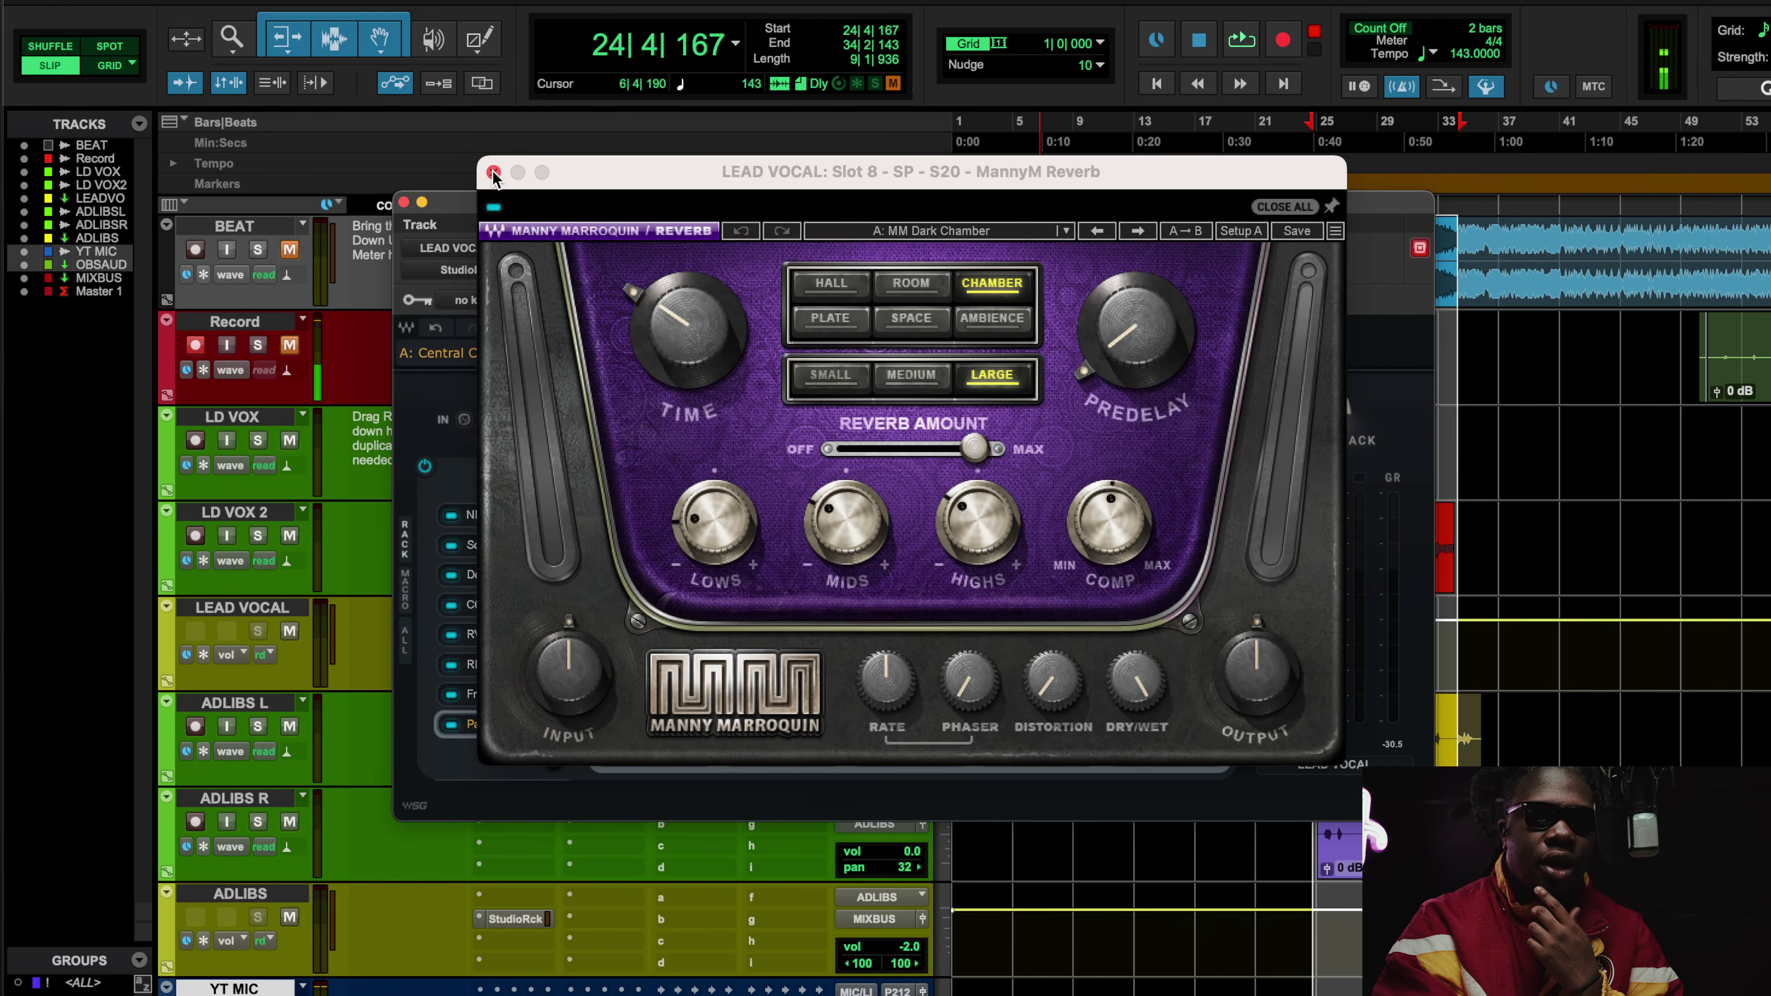
click(496, 172)
click(915, 623)
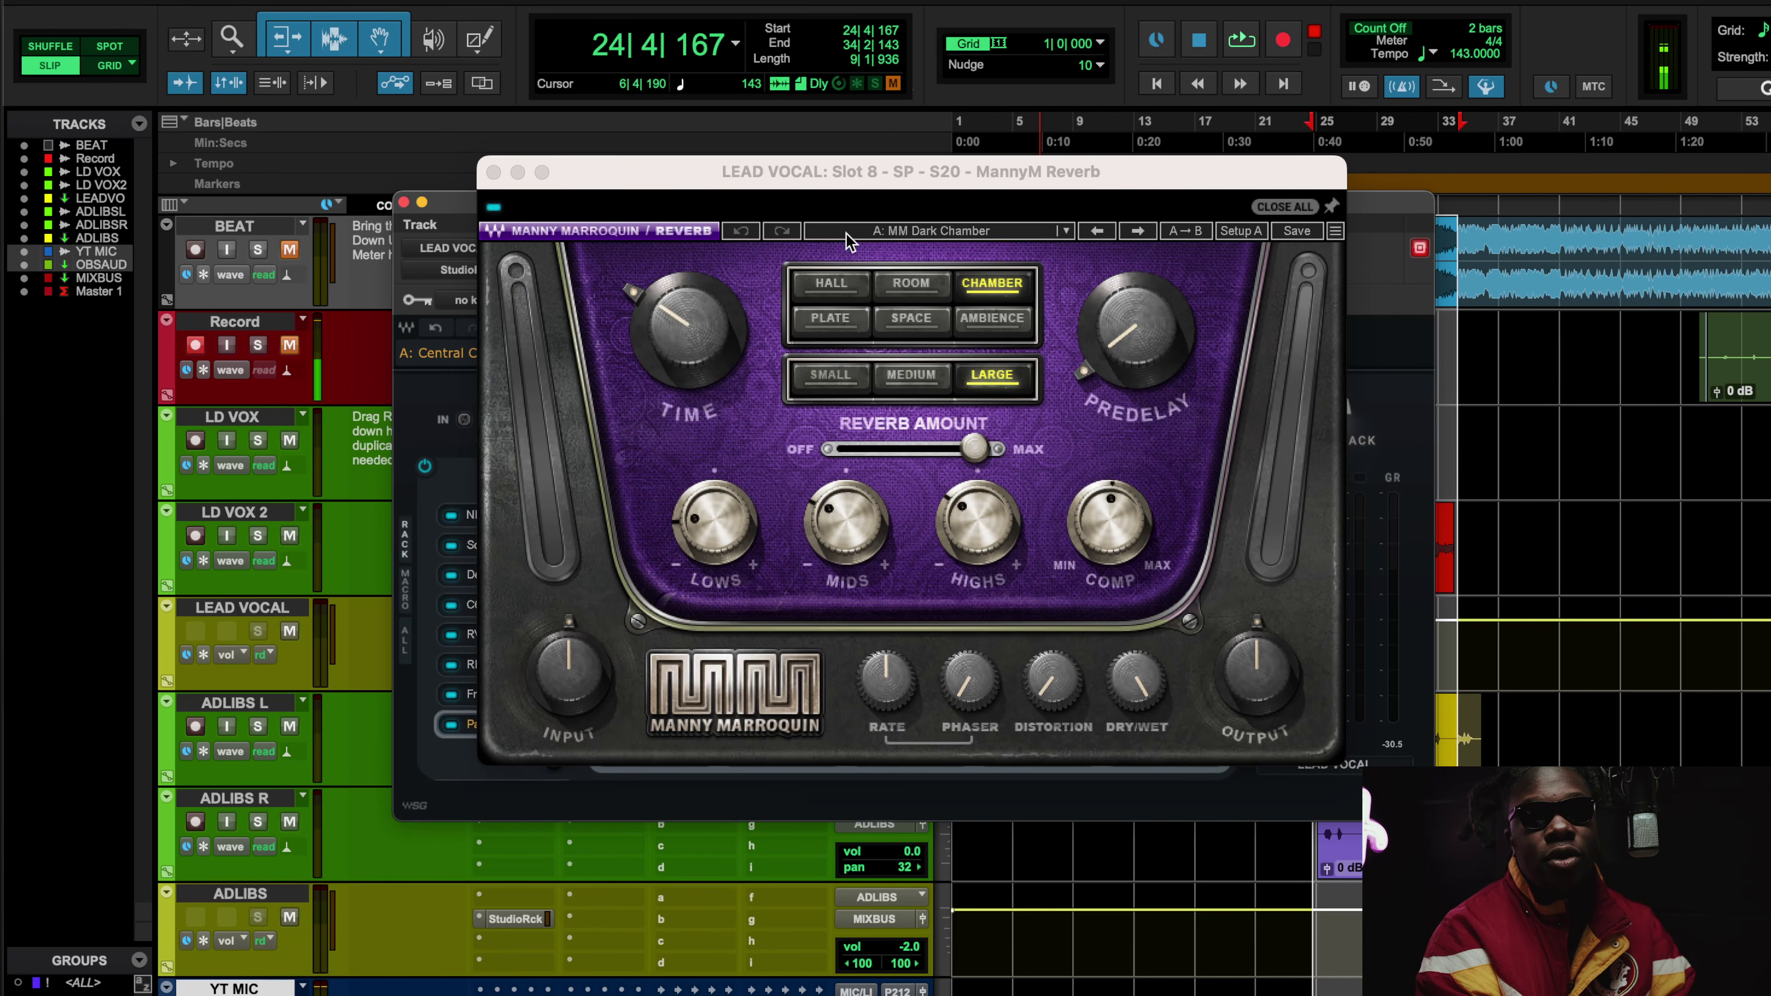
click(494, 171)
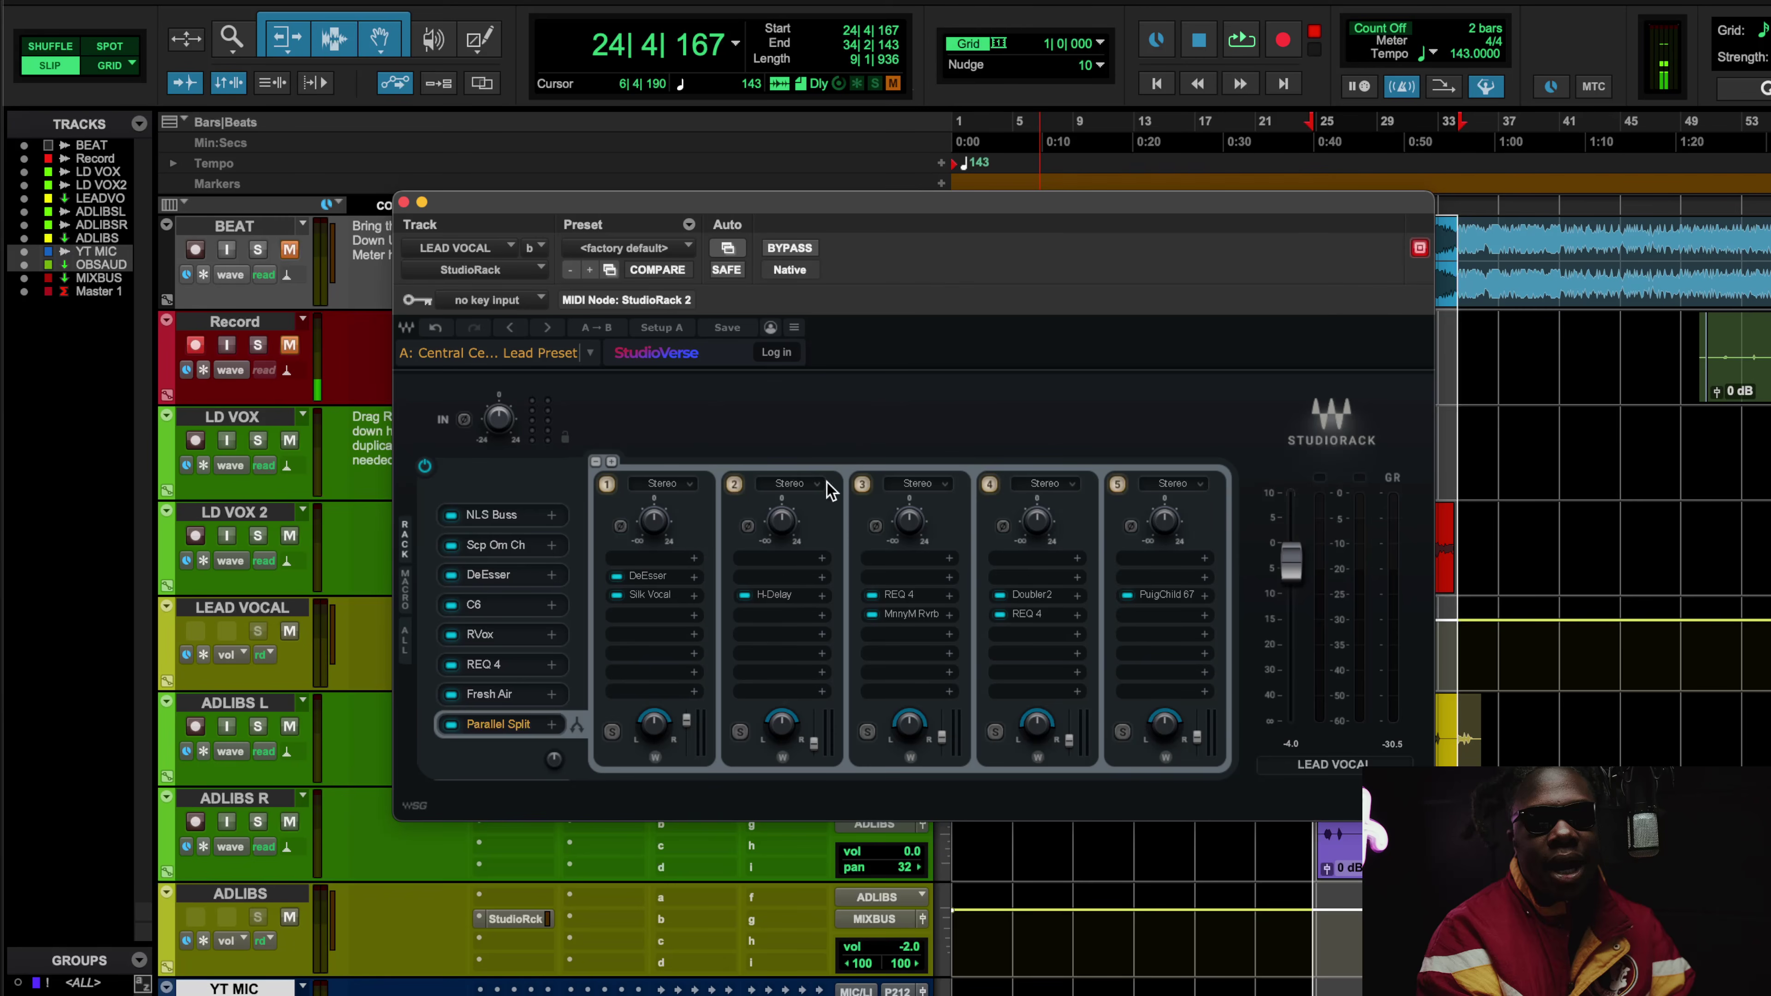
click(893, 596)
click(548, 142)
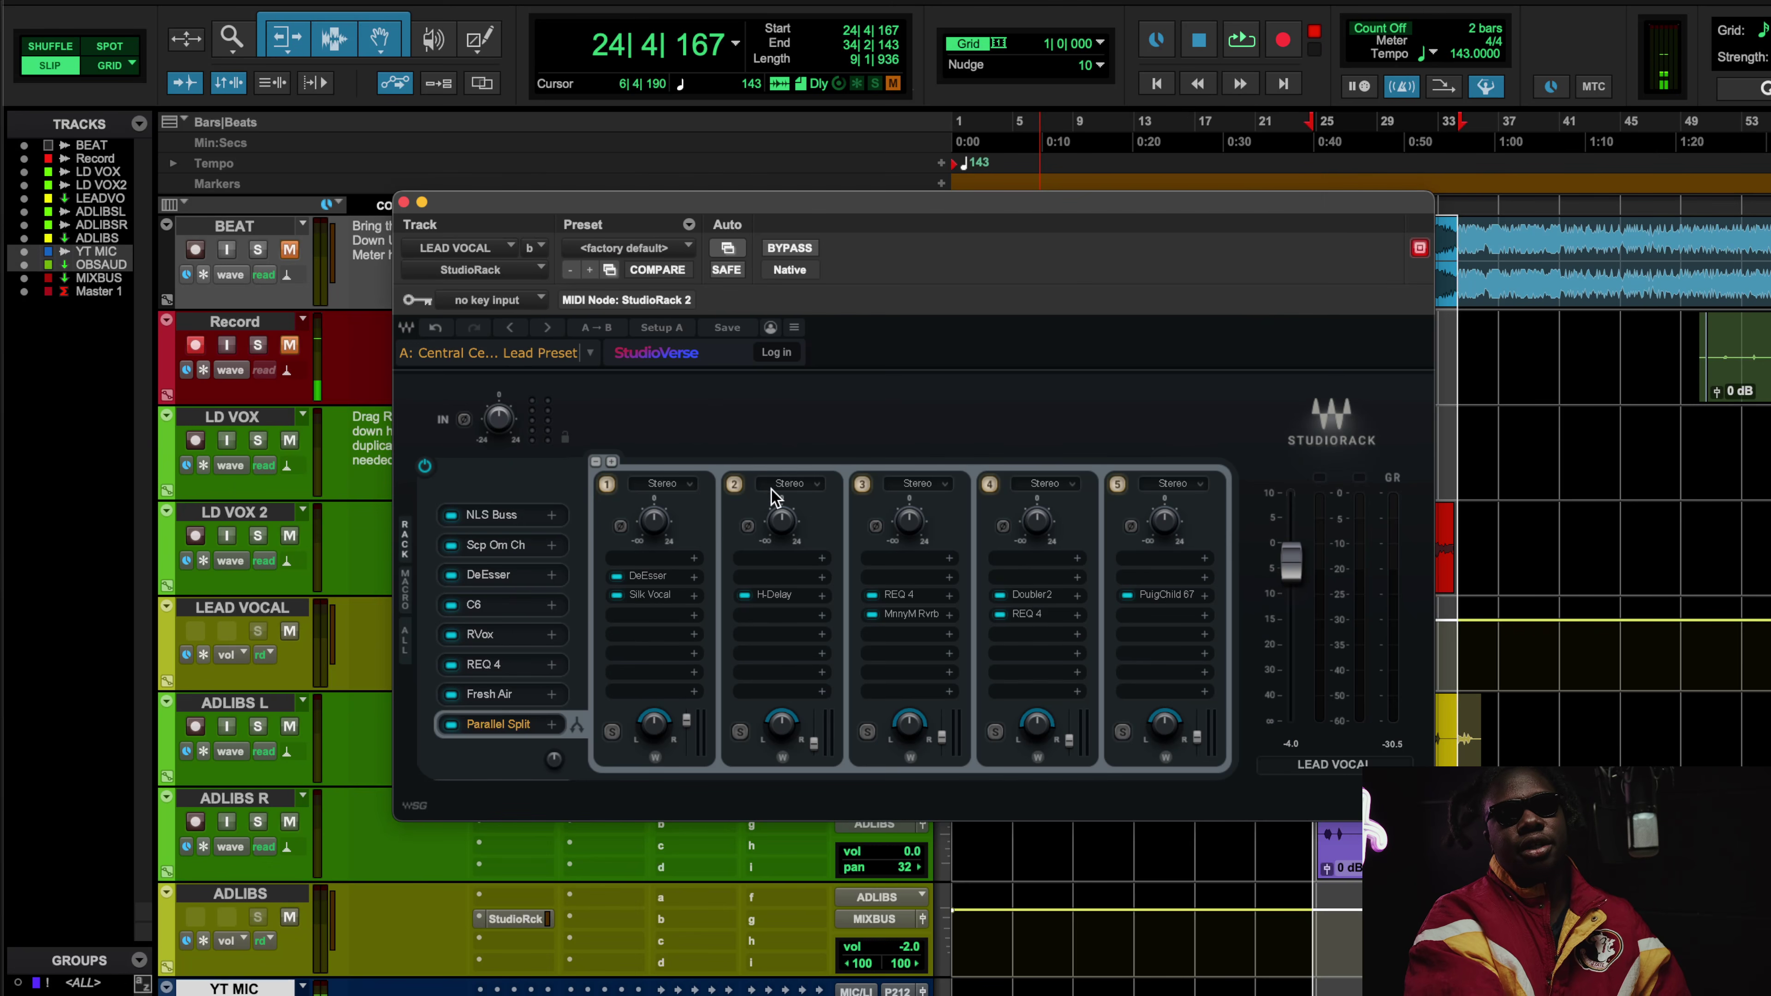
- Start playback, raise the third parallel chain's level to make the reverb louder, and bypass that chain's REQ 4
key(space)
drag(941, 738, 941, 714)
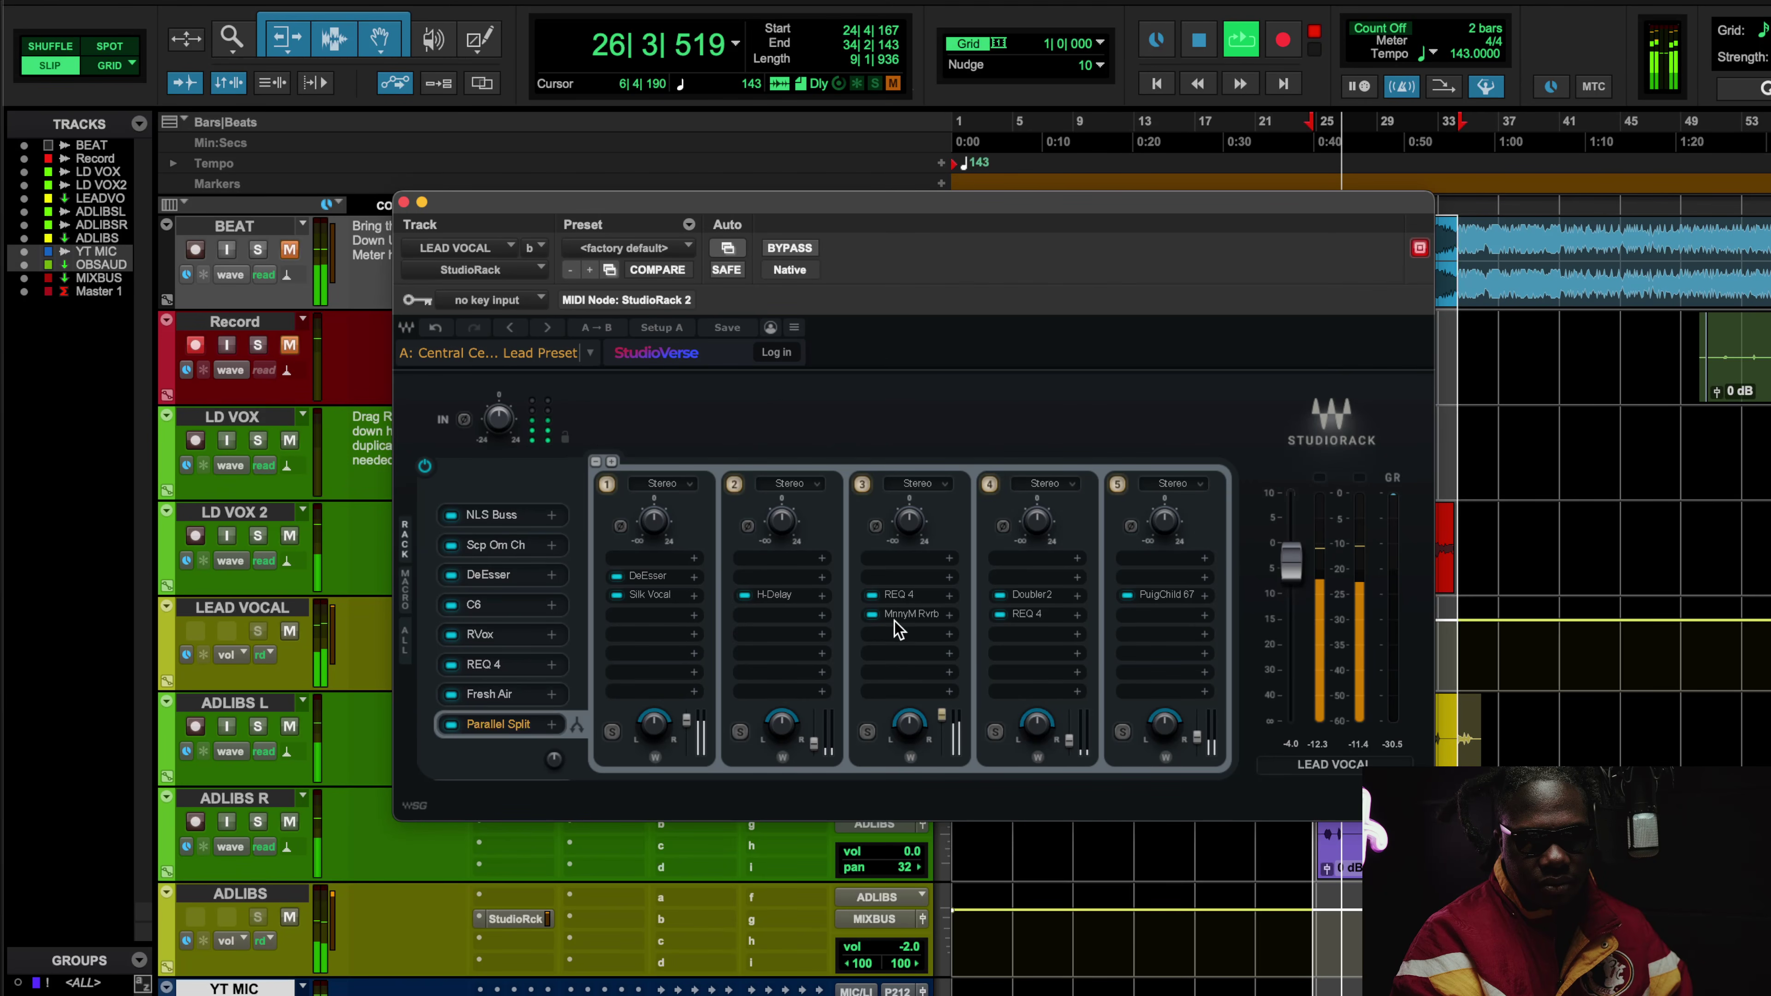
click(871, 595)
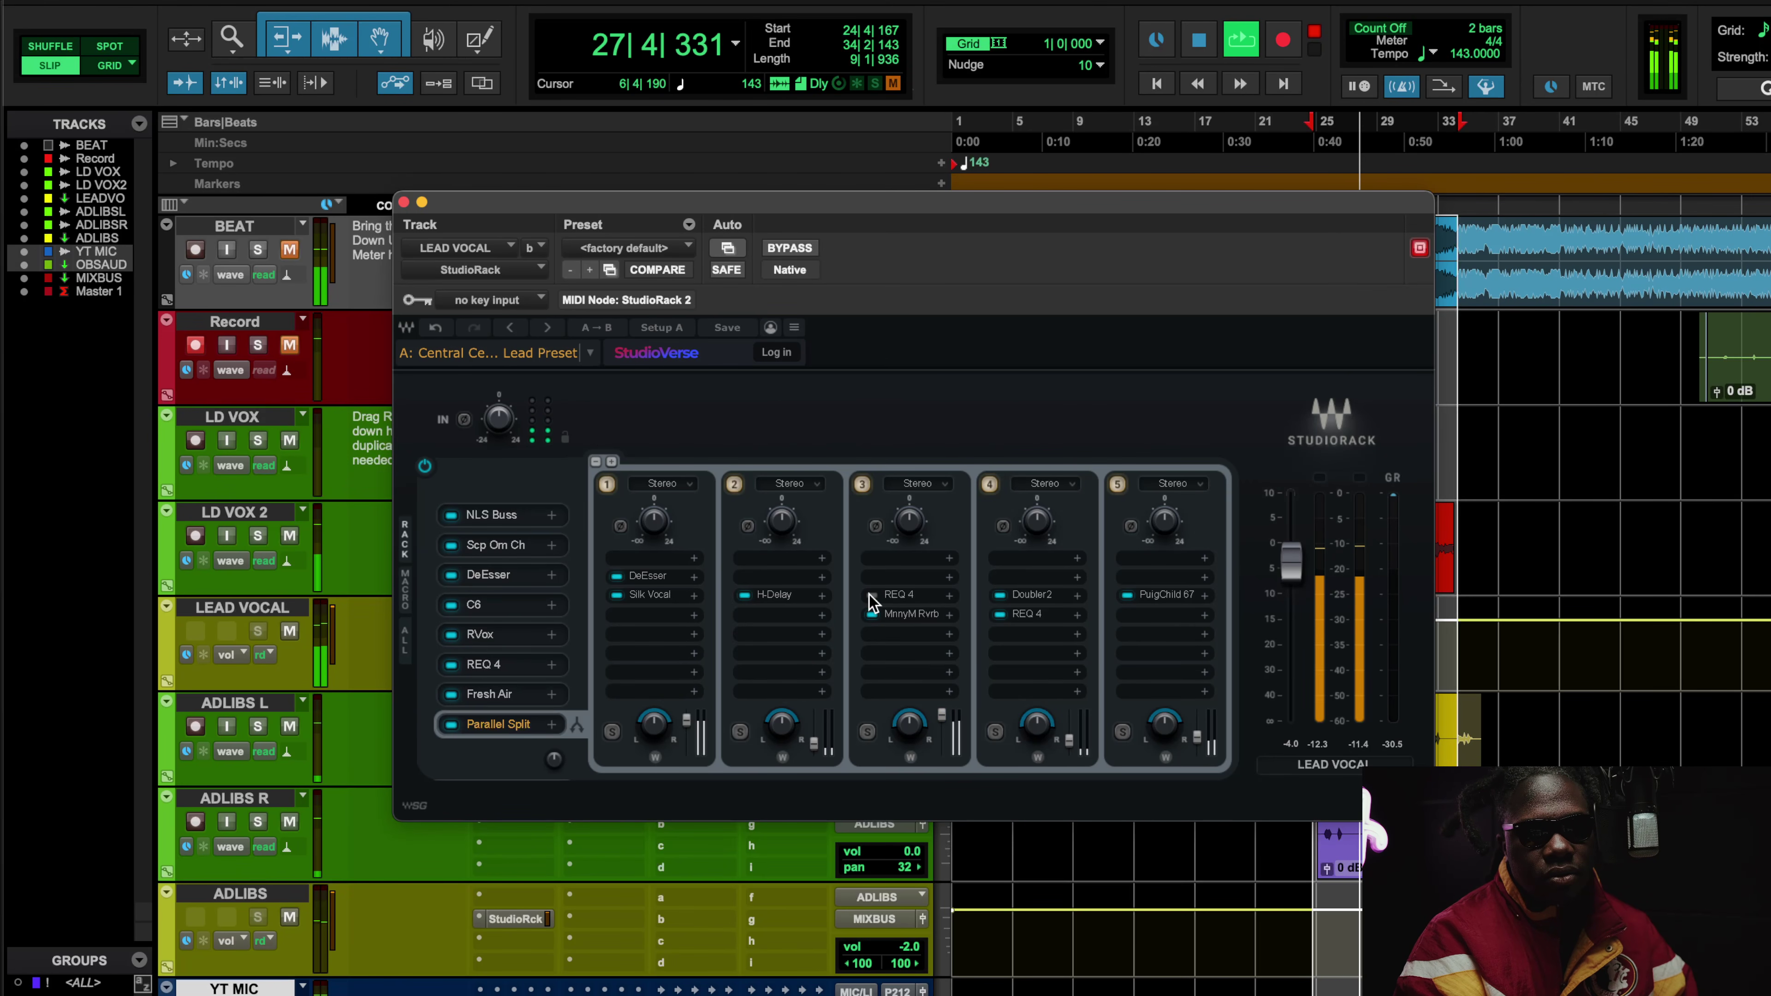
- Open the third chain's REQ 4, compare the reverb with band 2 off and on, and close the plugin
click(895, 595)
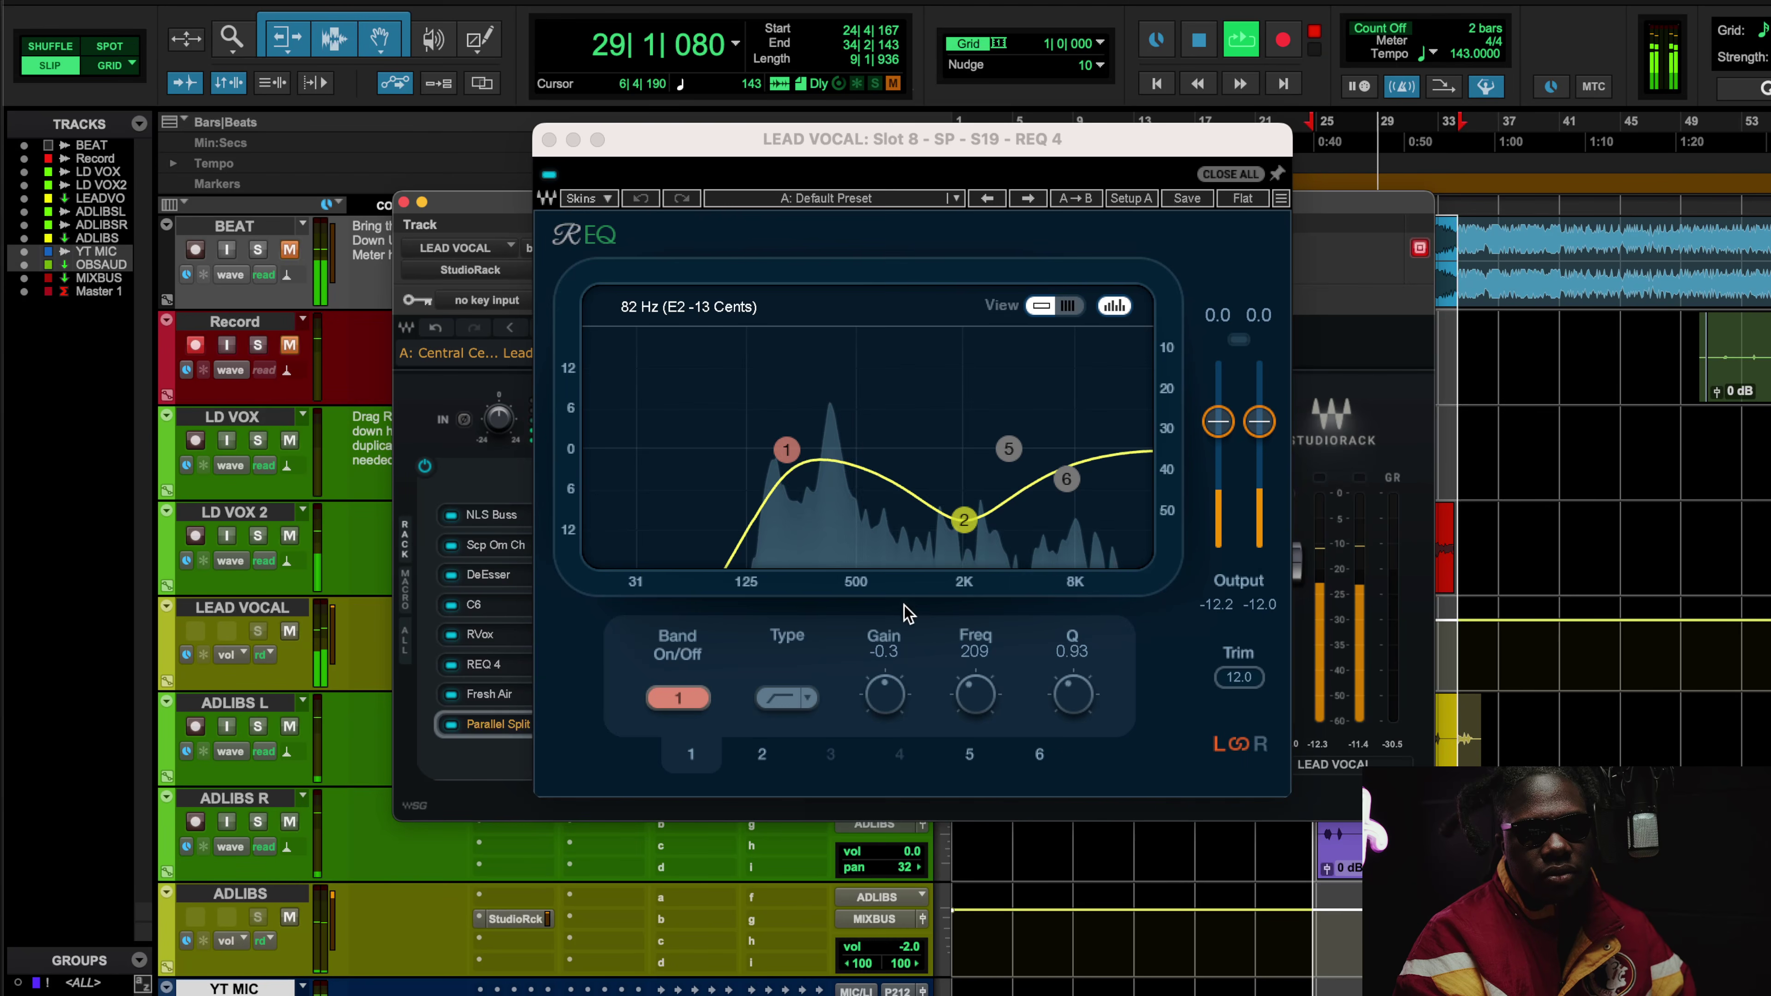
click(697, 698)
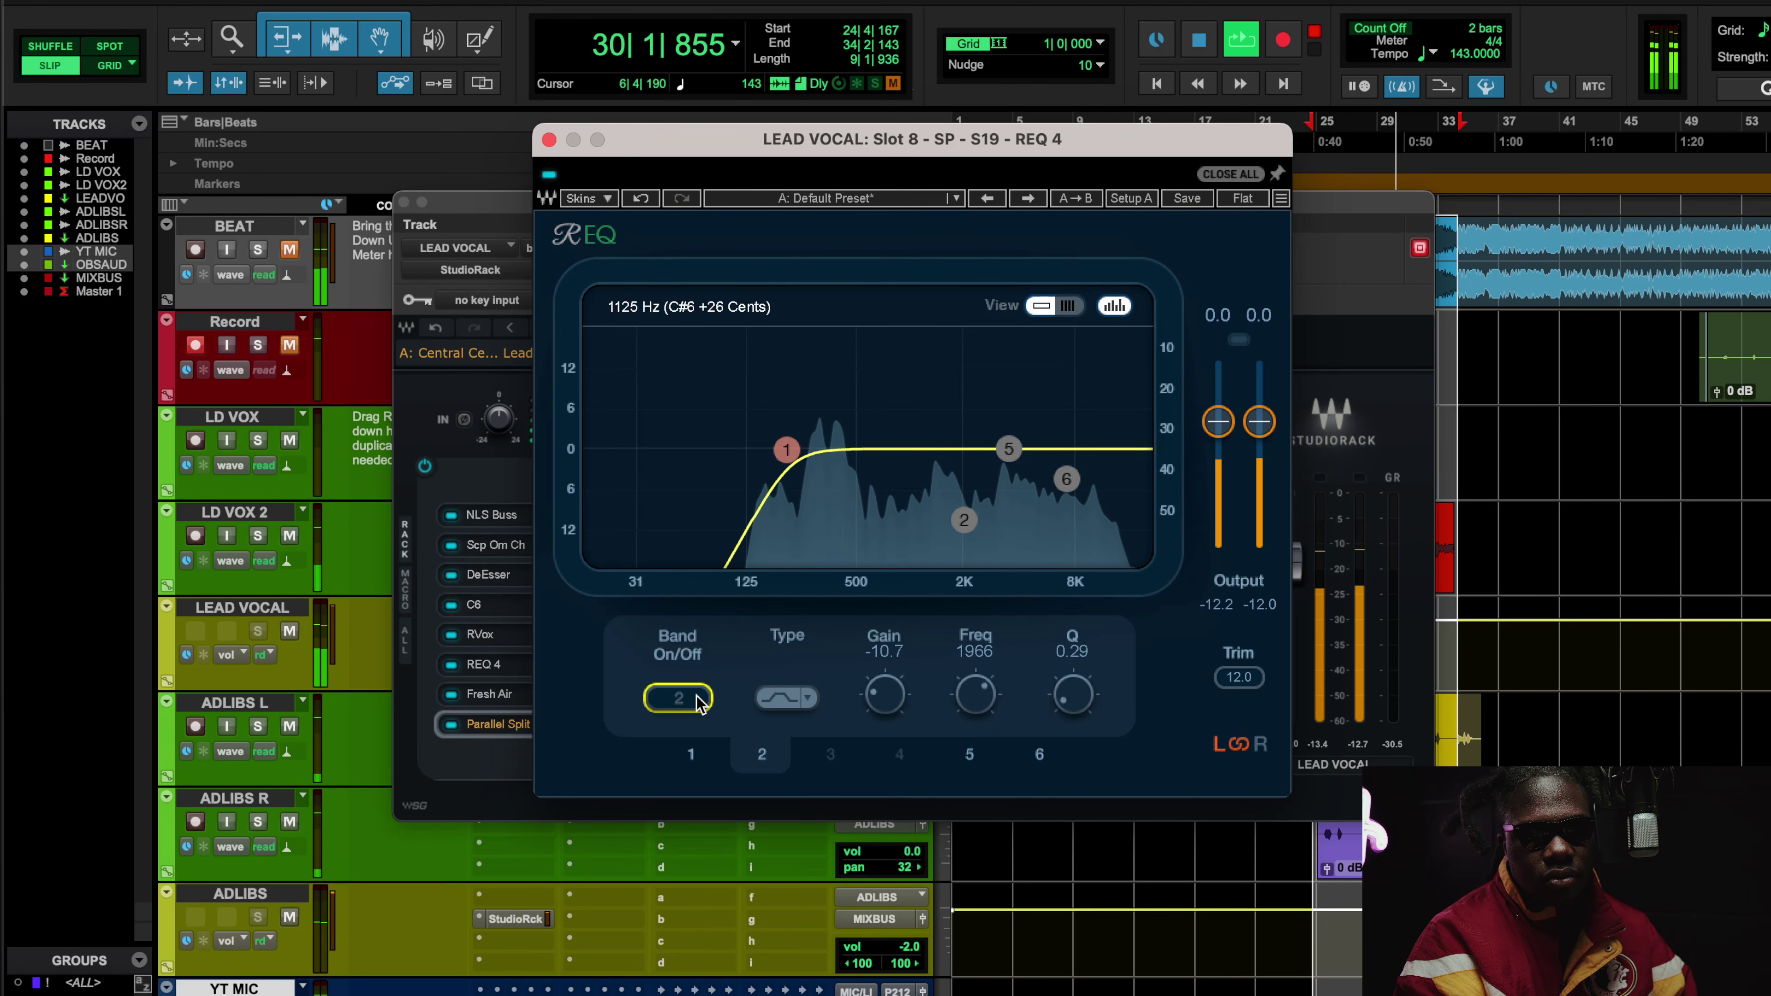
click(697, 698)
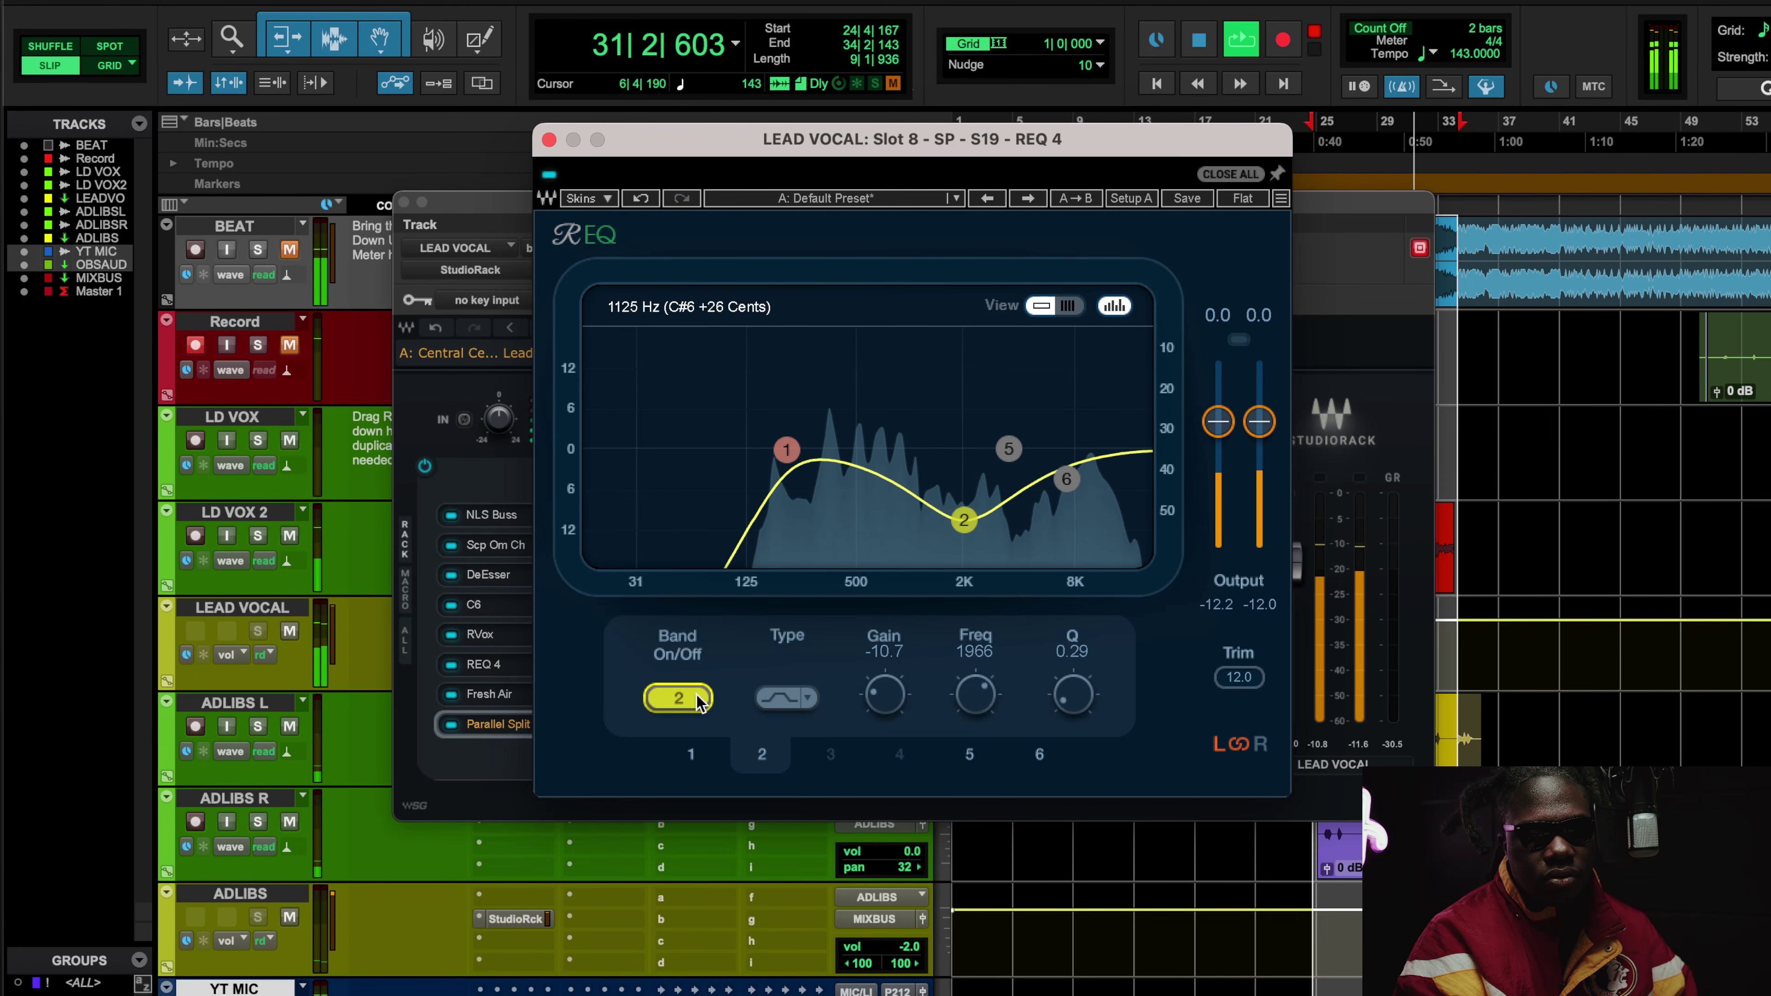
click(550, 142)
- Undo the third chain's level increase in StudioRack and stop playback
click(437, 328)
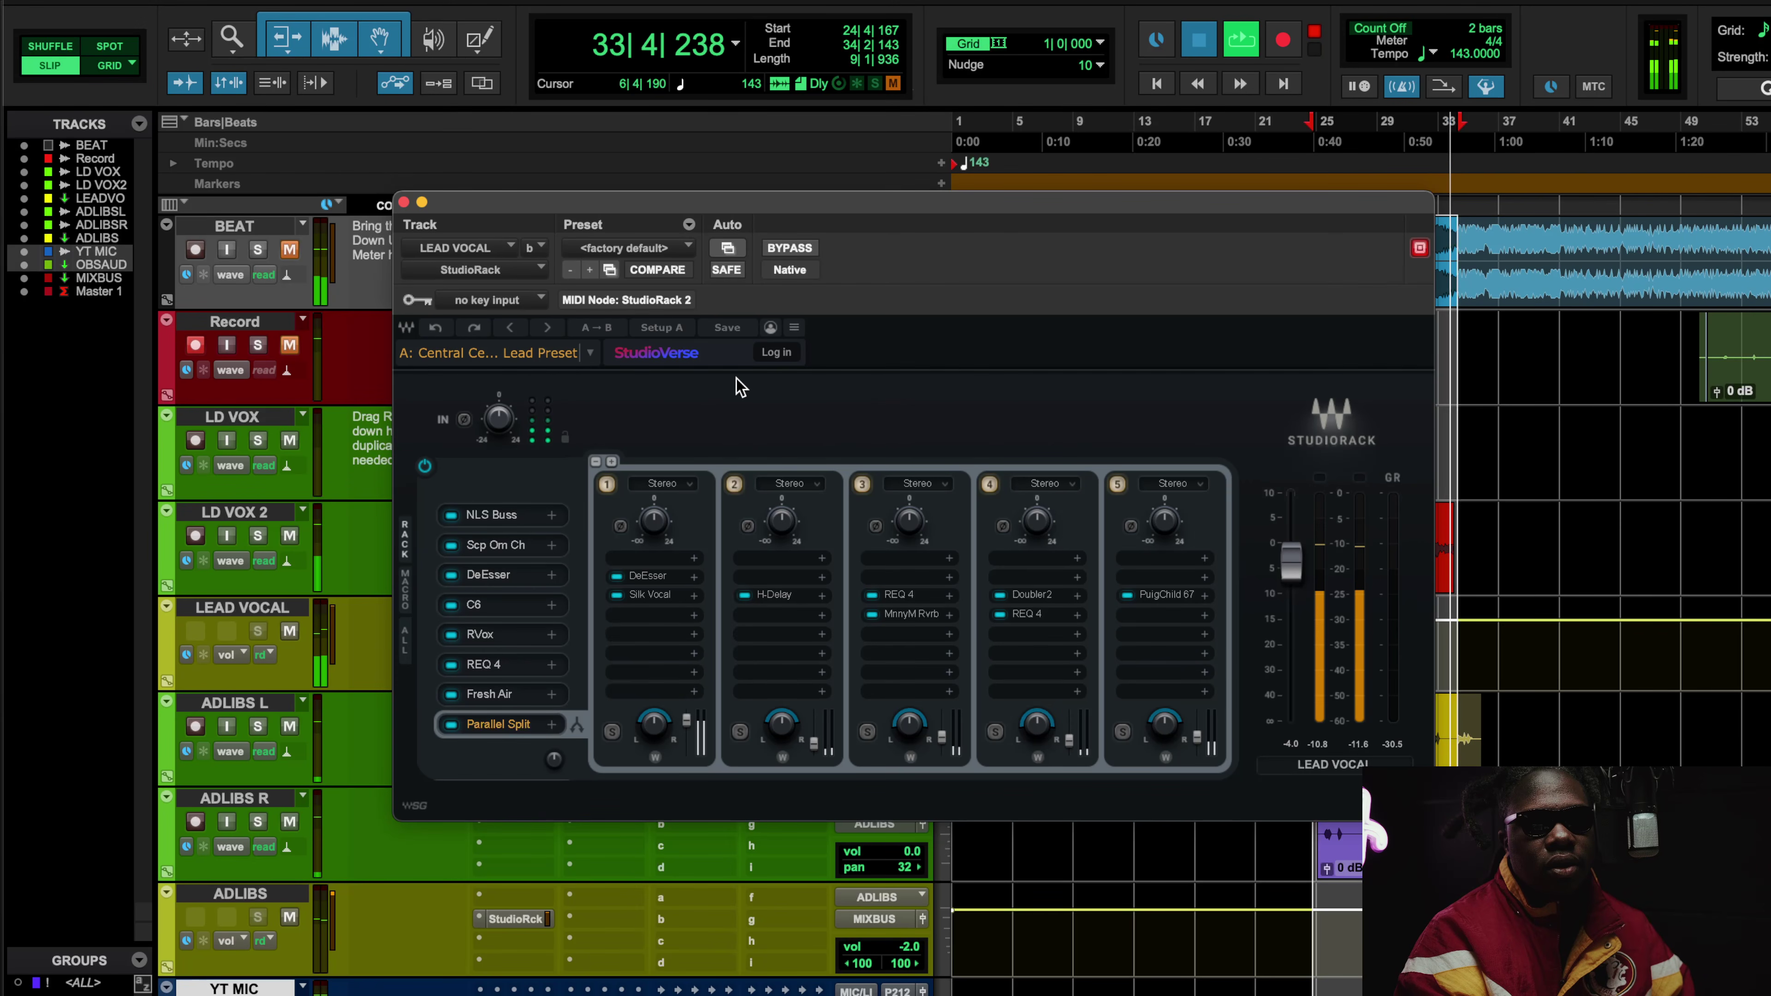
key(space)
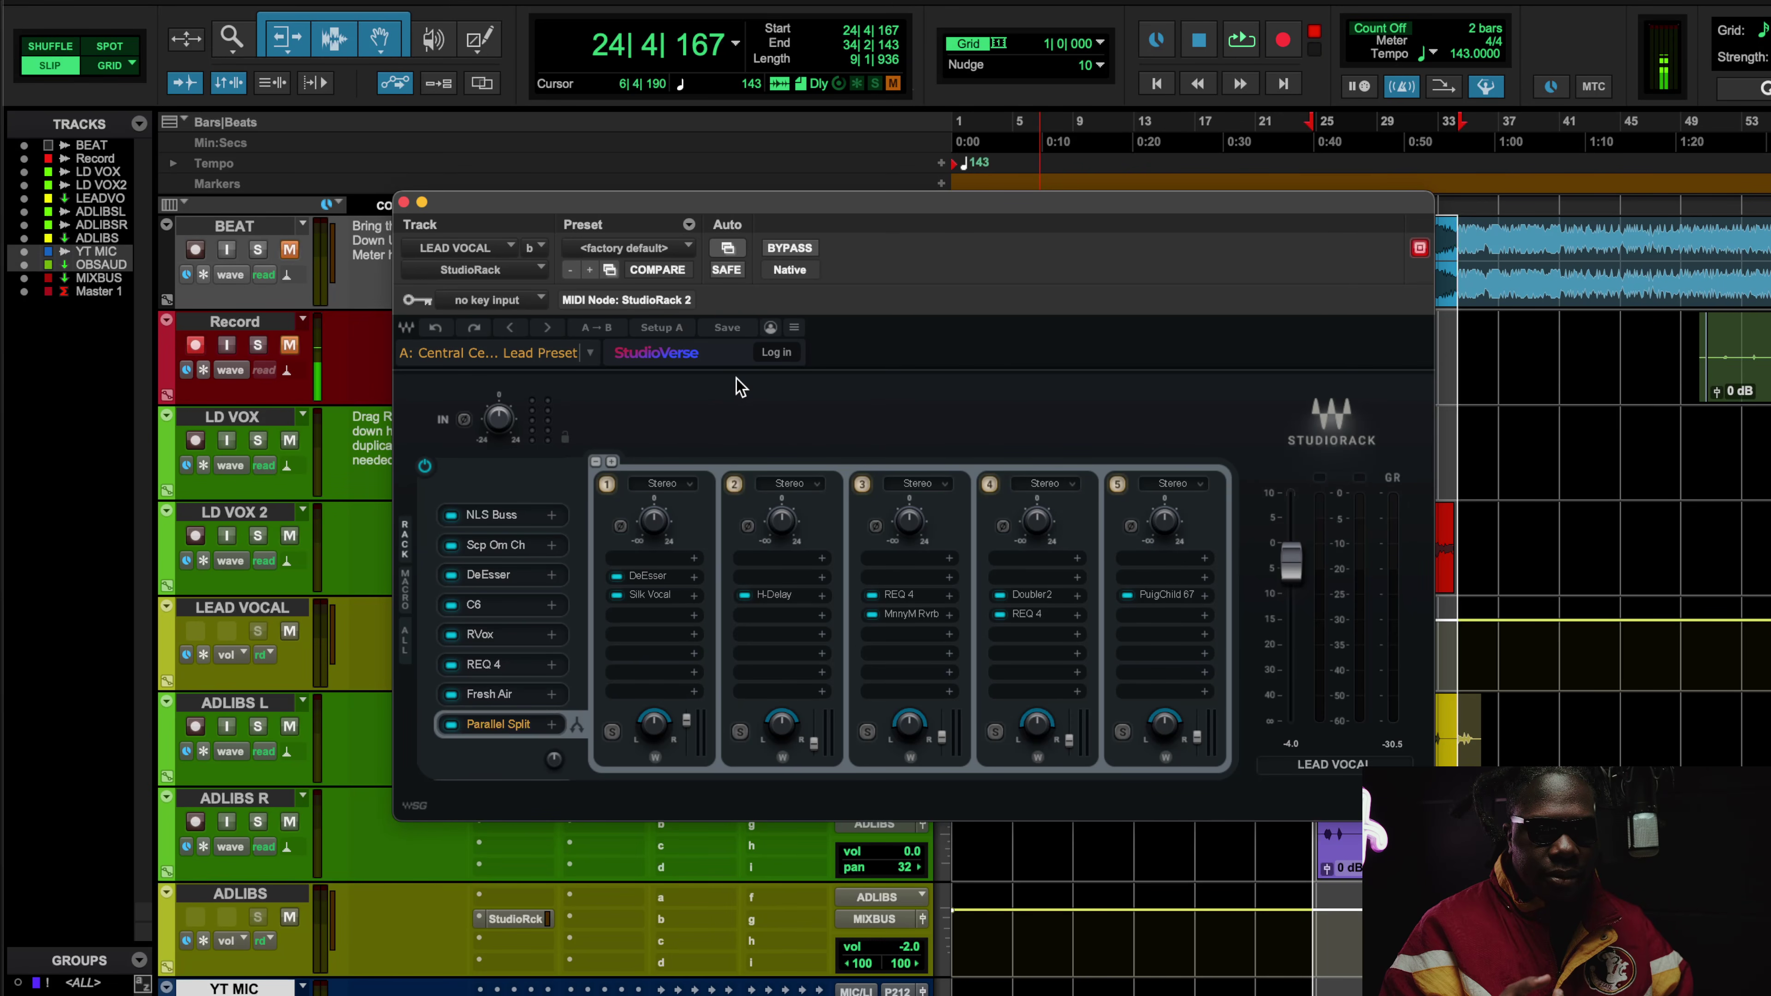
- Re-examine the MannyM Reverb settings in the lead vocal's third parallel chain and close the plugin
click(923, 616)
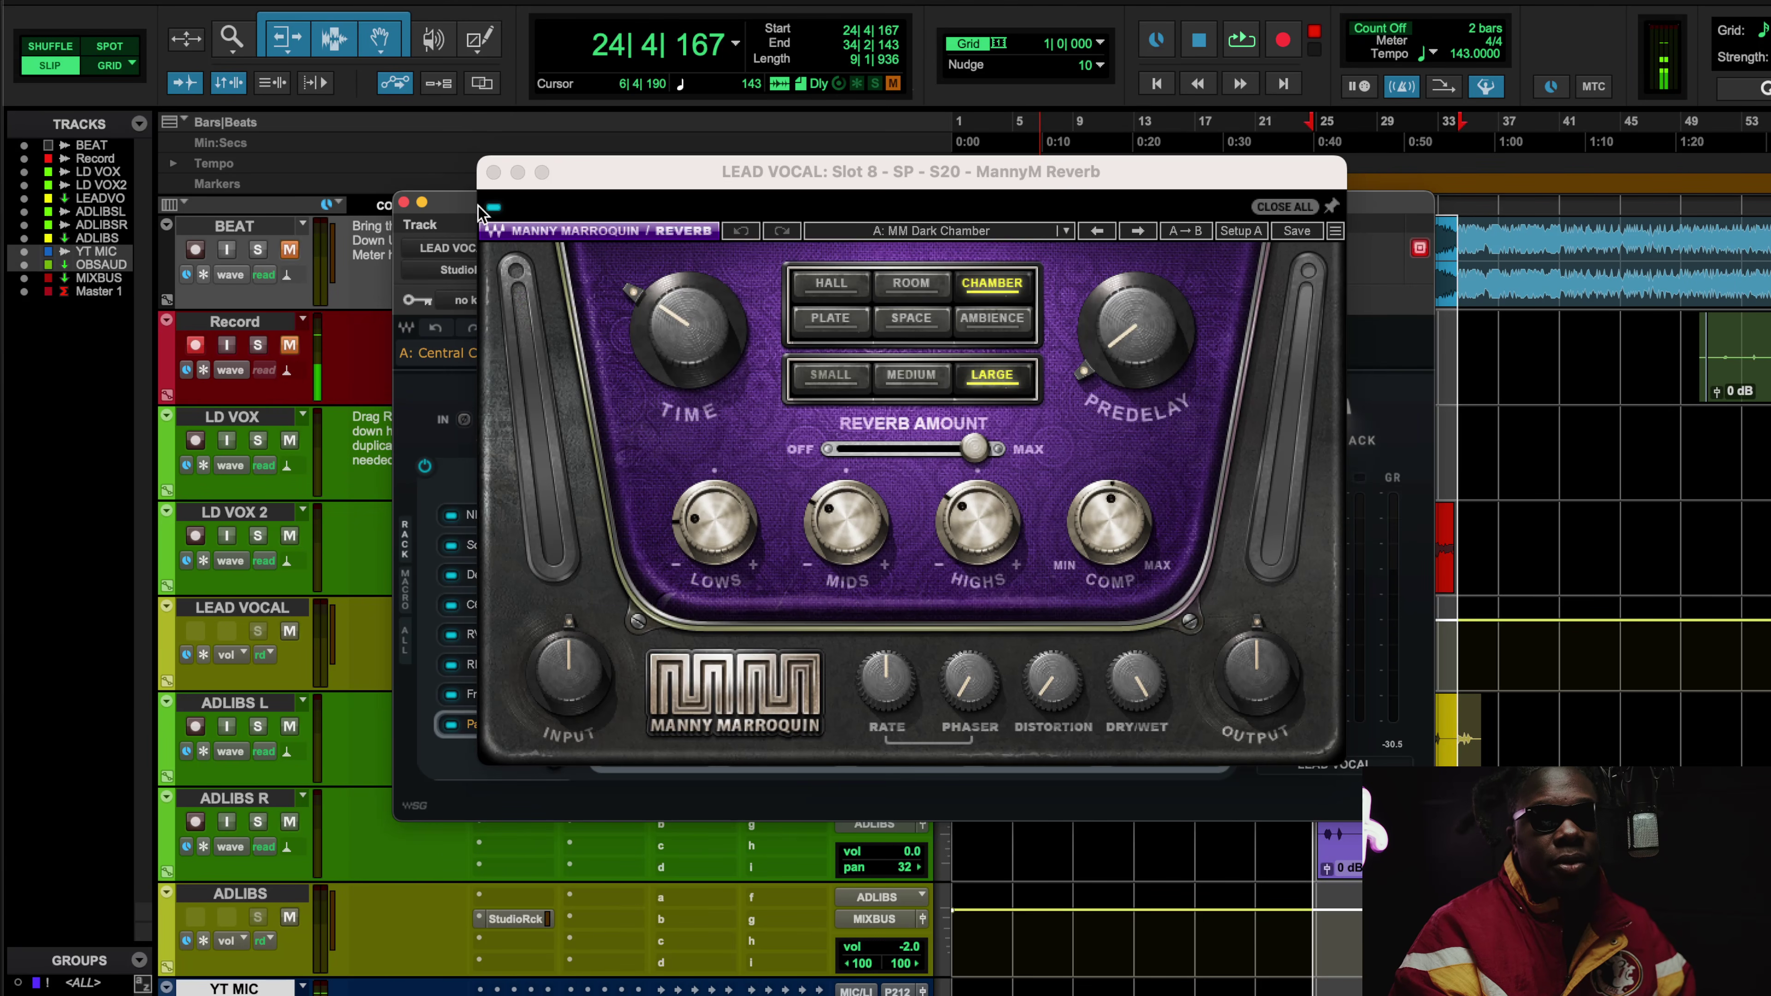
click(494, 172)
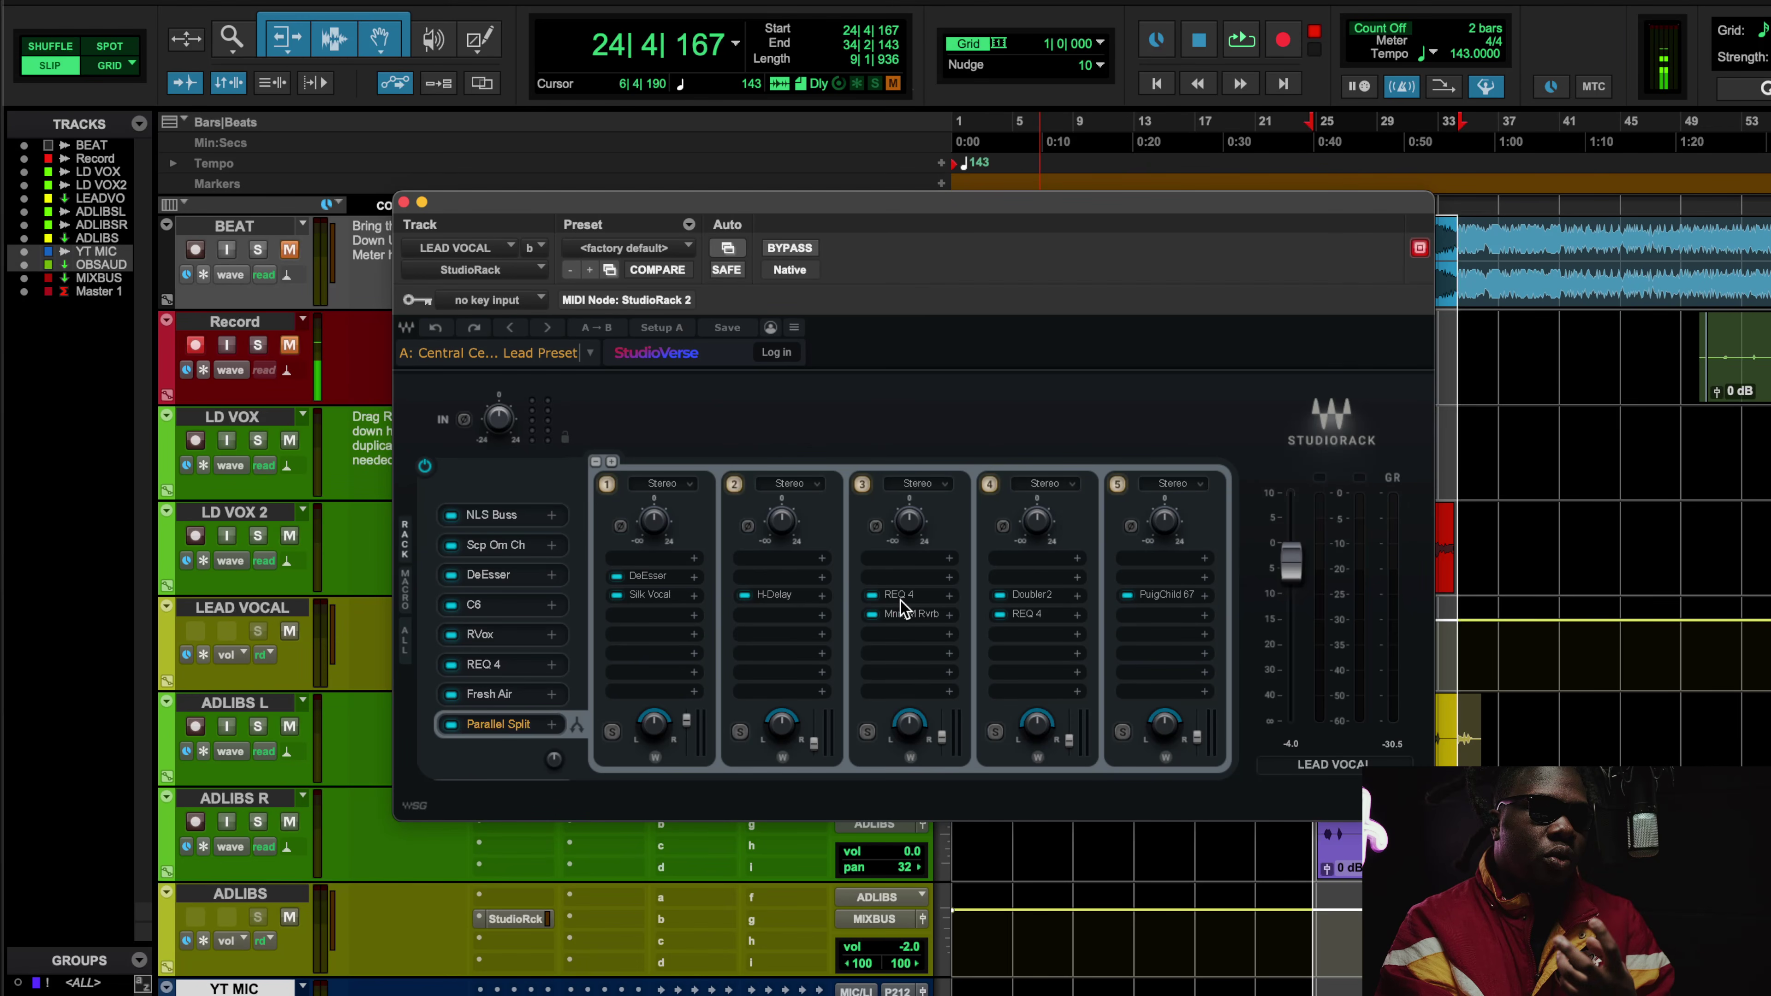
click(905, 614)
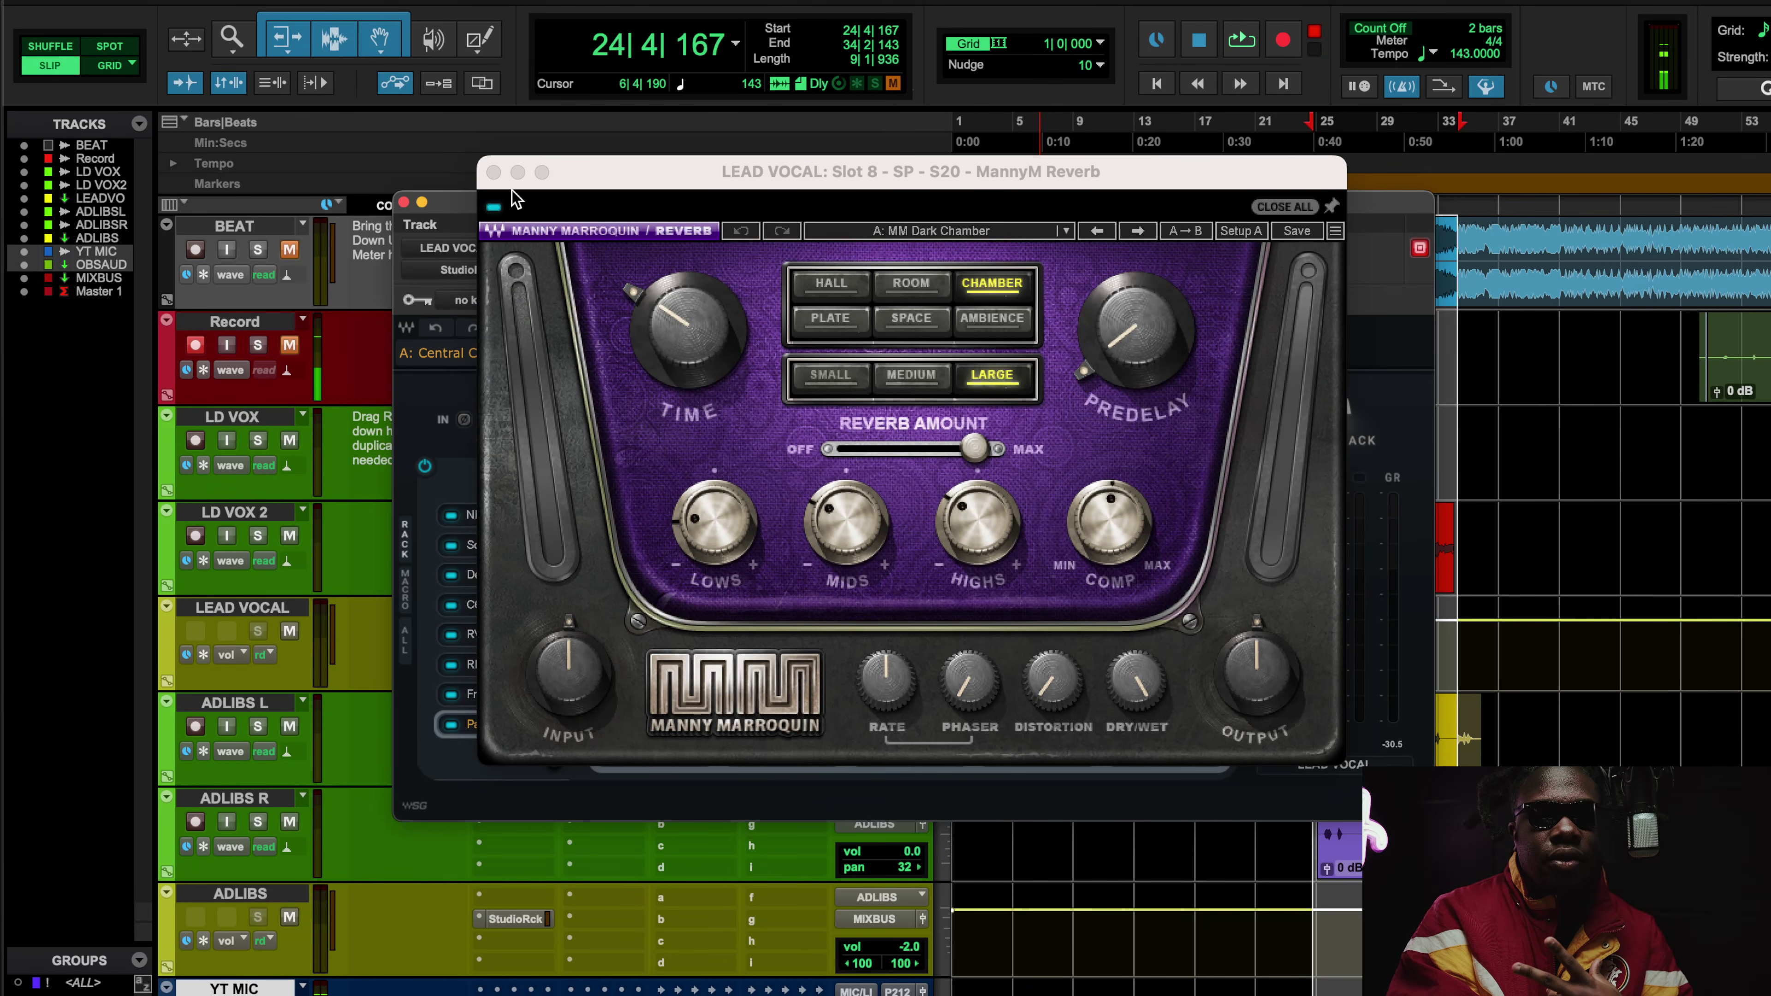
click(494, 177)
mouse_move(902, 599)
mouse_down()
mouse_move(905, 652)
mouse_move(897, 598)
mouse_up()
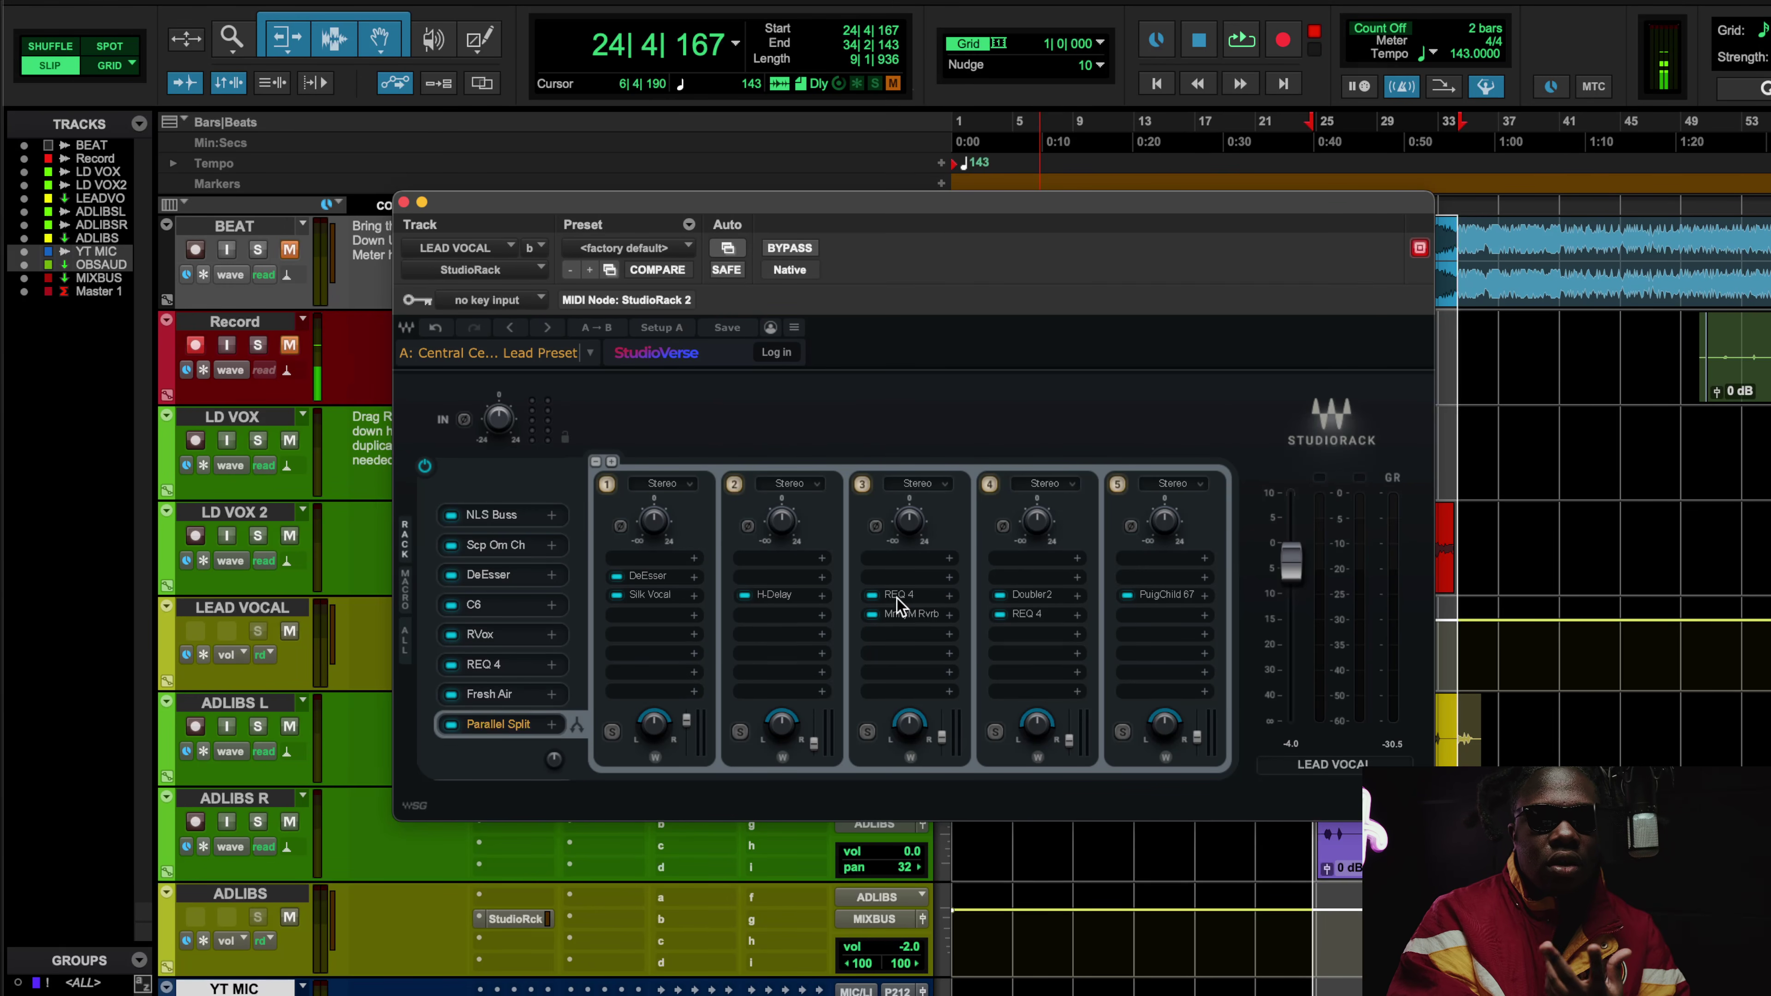
- Open the fourth parallel chain's Doubler2 and REQ 4 one after the other to examine their settings, closing each
click(1032, 595)
click(580, 260)
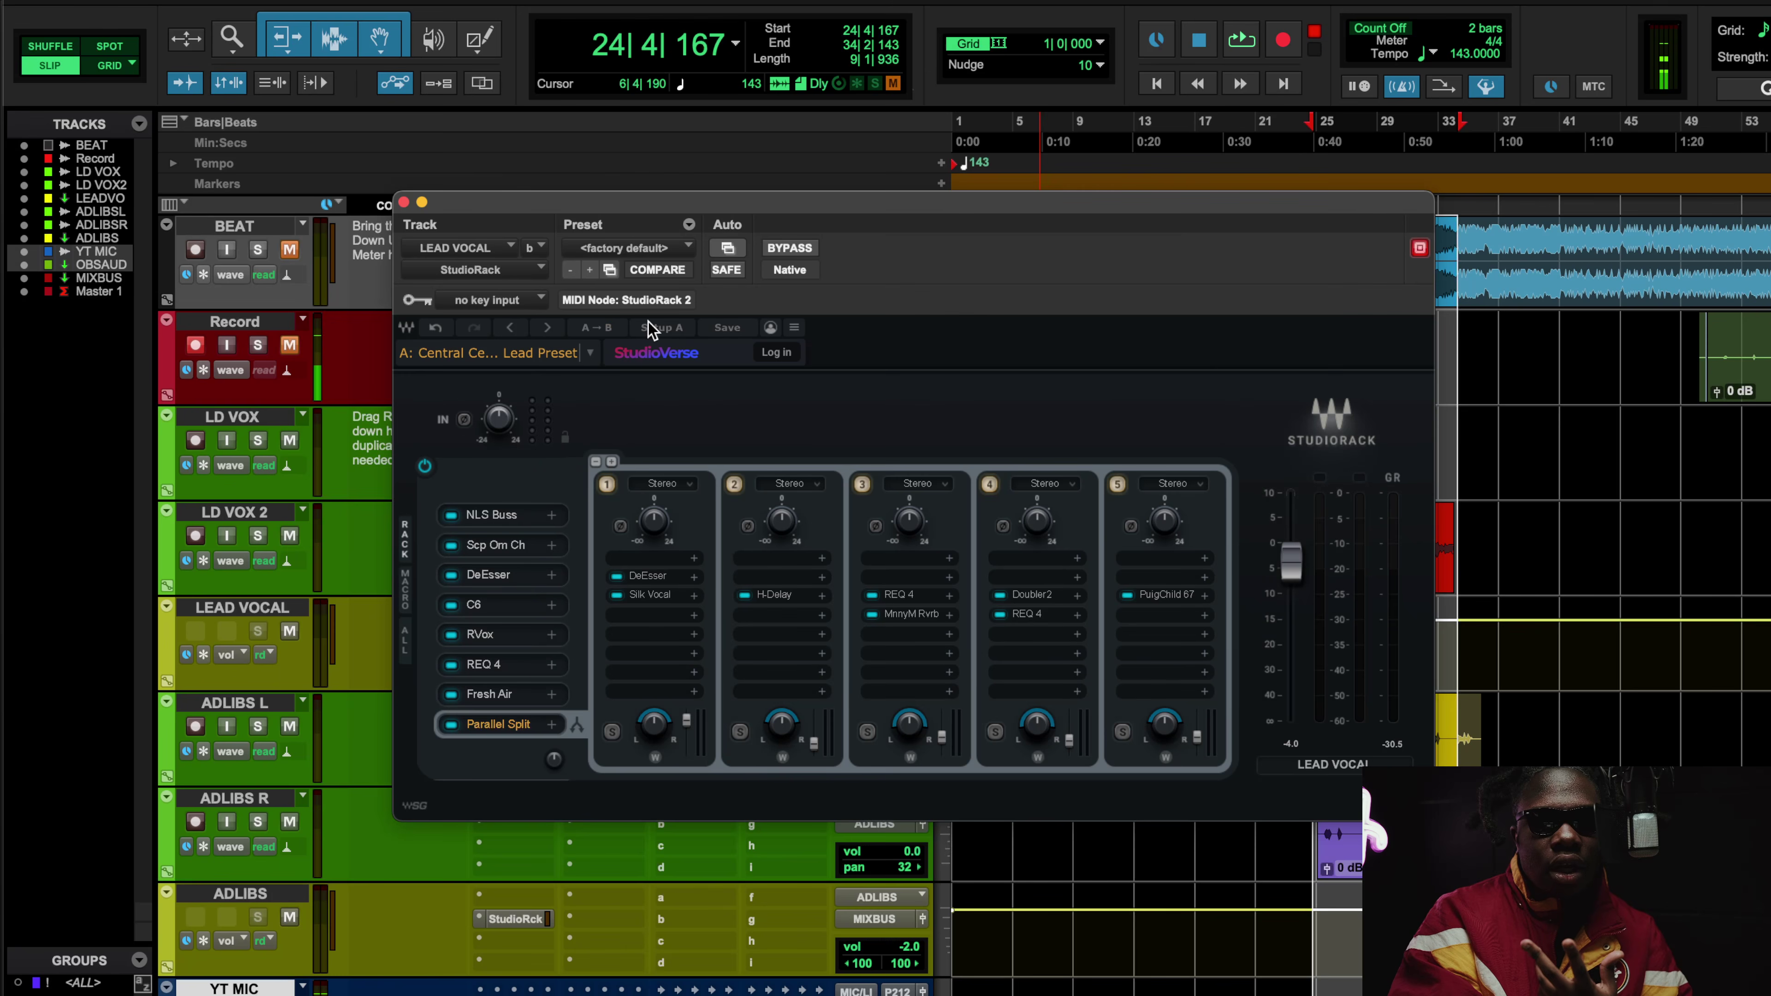
click(1017, 616)
click(549, 140)
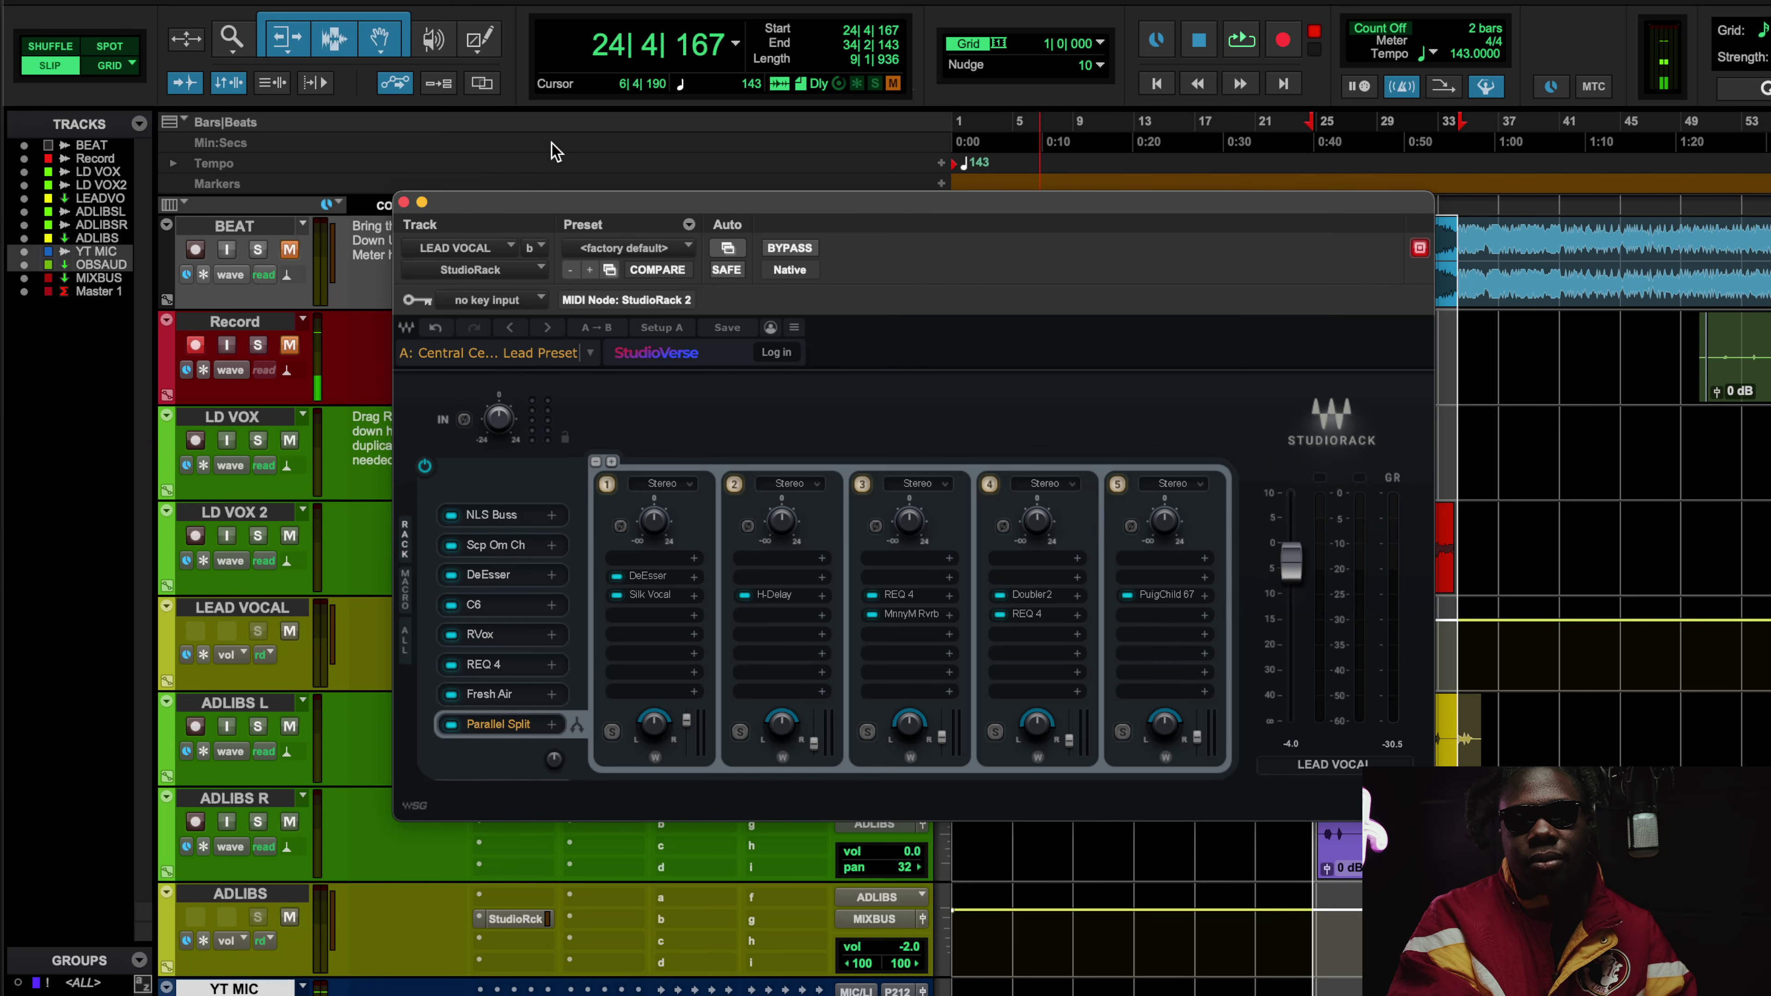
- Open the fifth parallel chain's PuigChild 670, compare the lead vocal with it bypassed and active during playback, and close it
click(1166, 595)
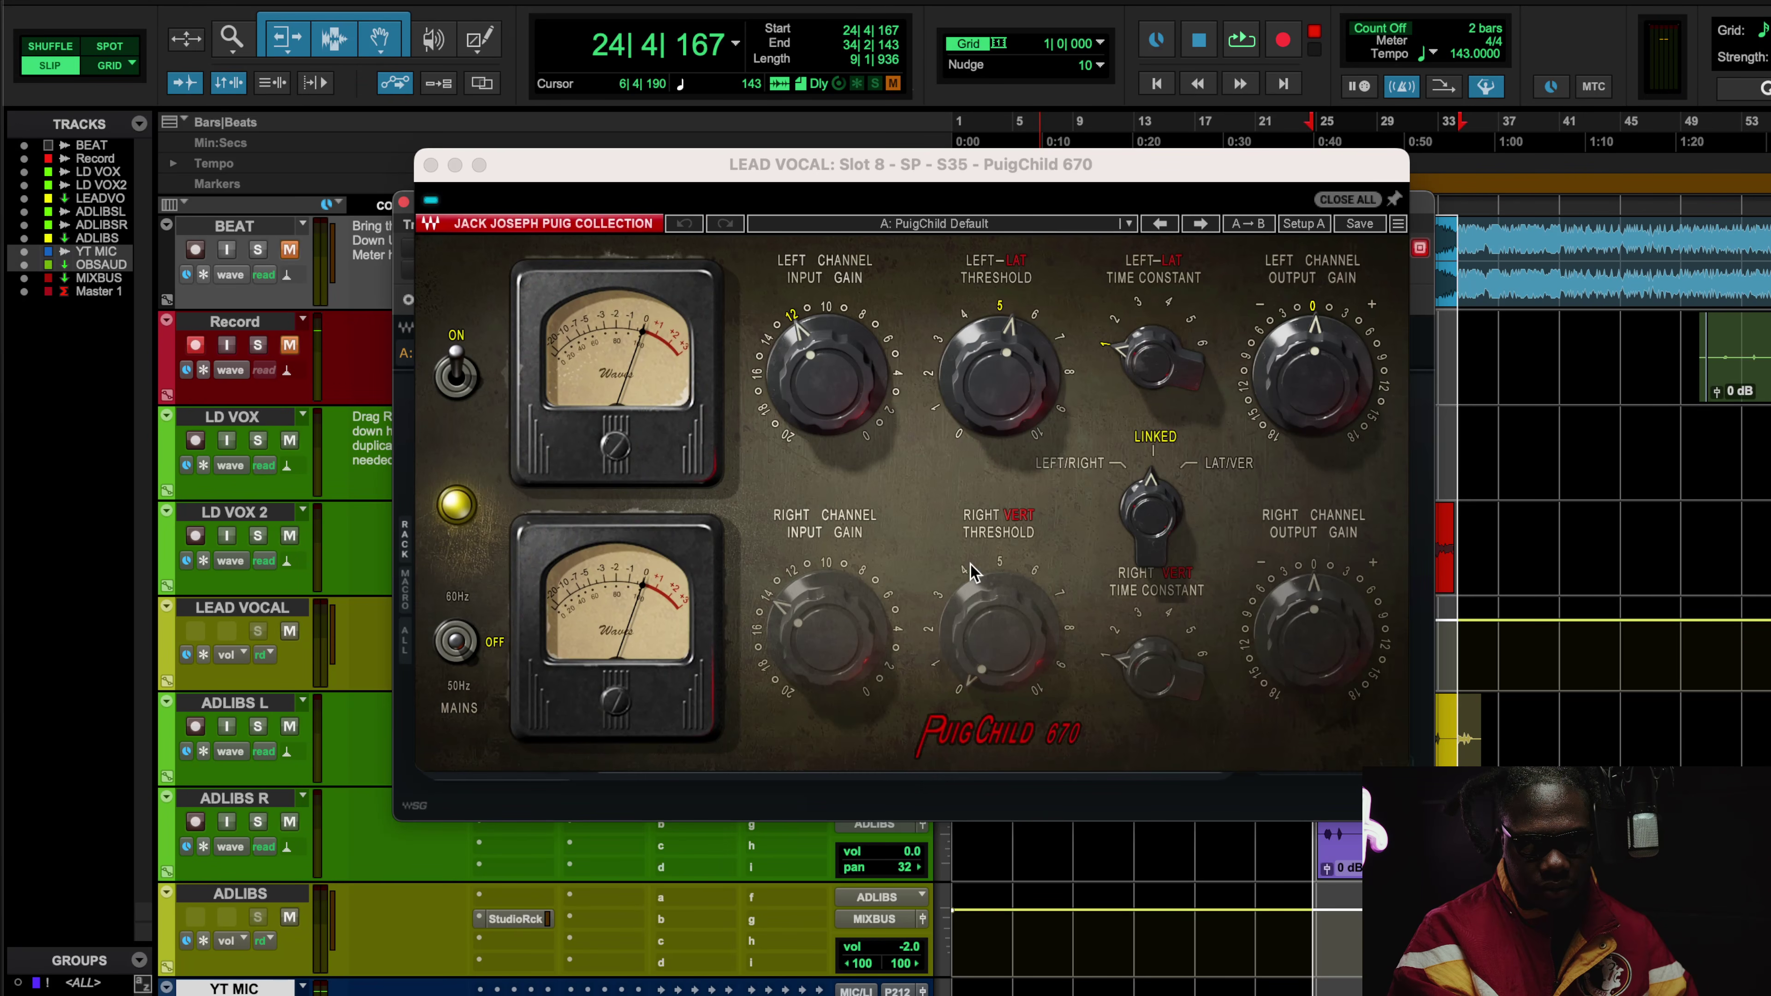
key(space)
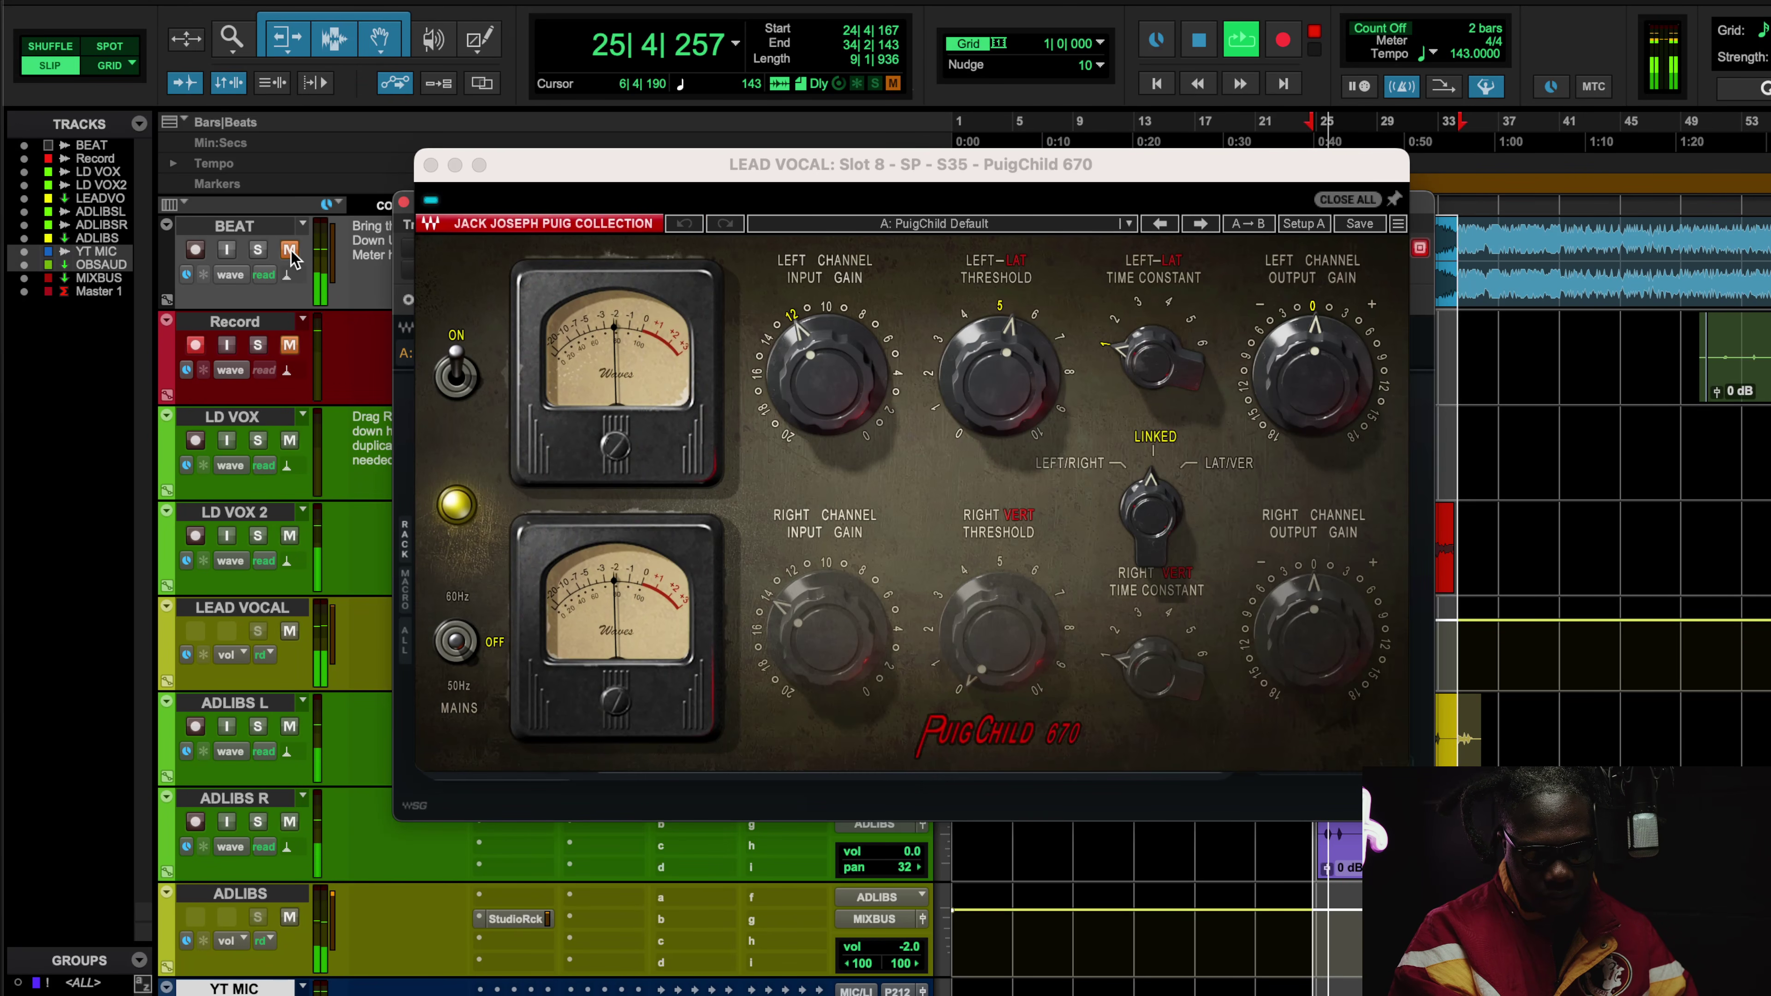
click(436, 205)
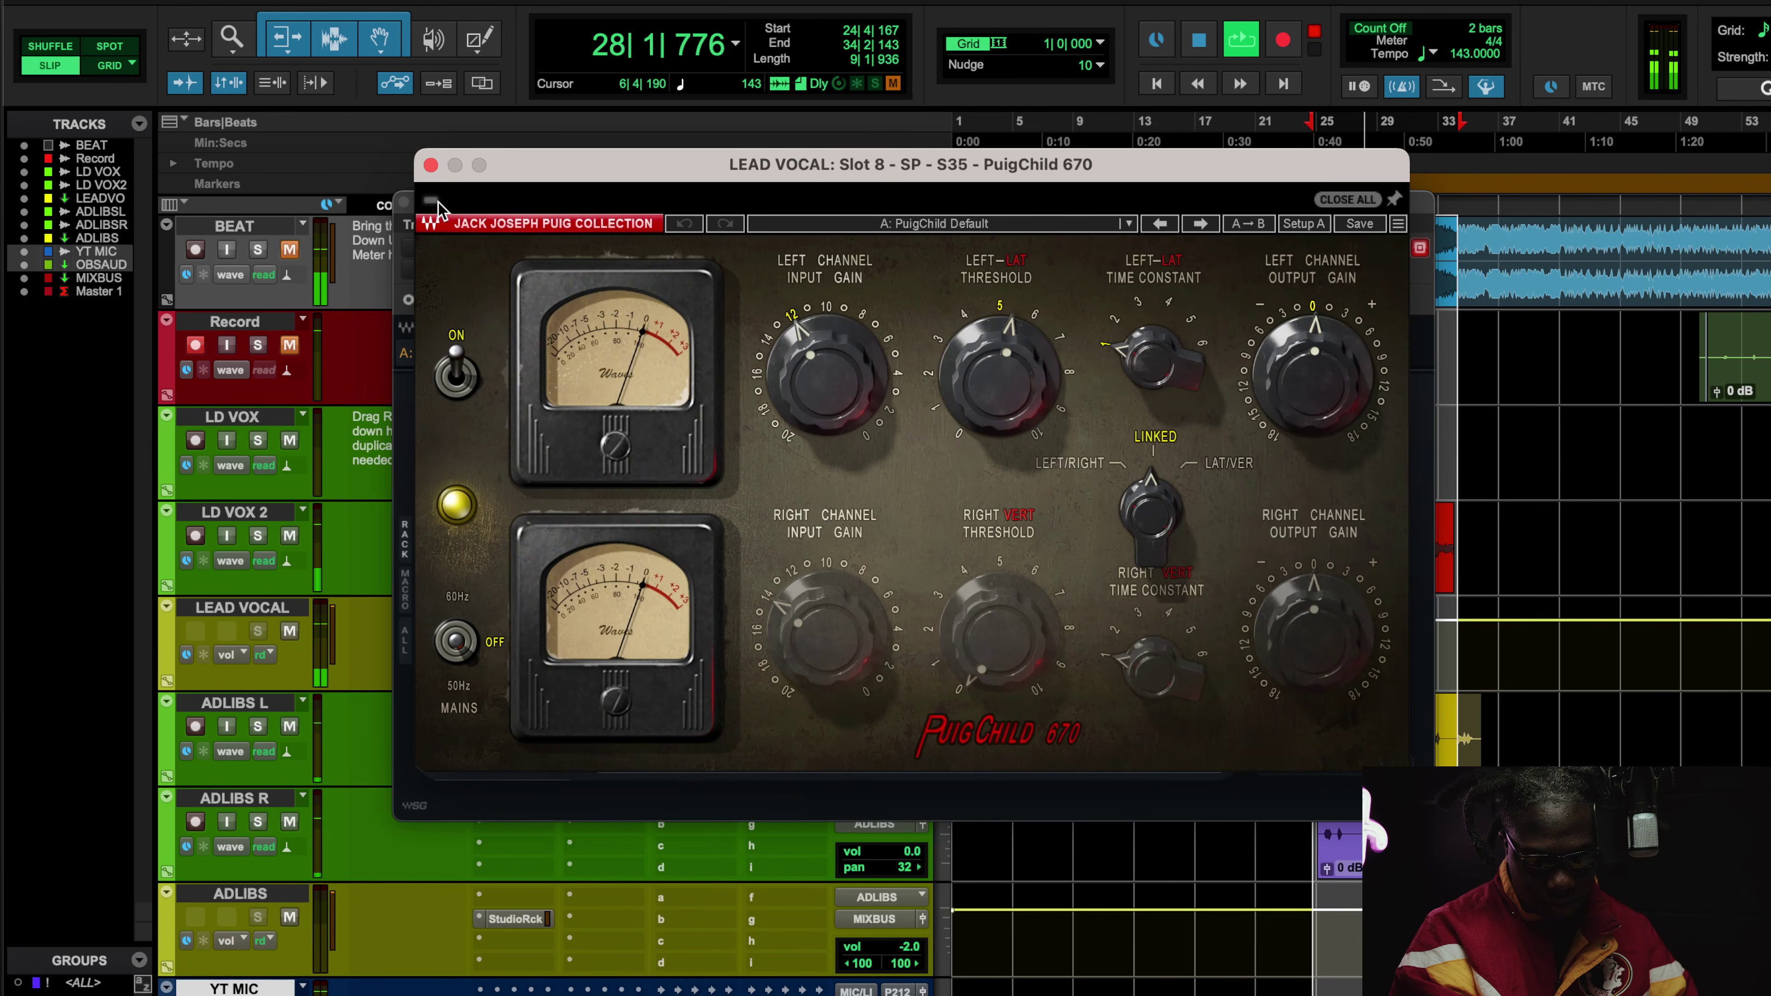
key(space)
key(space)
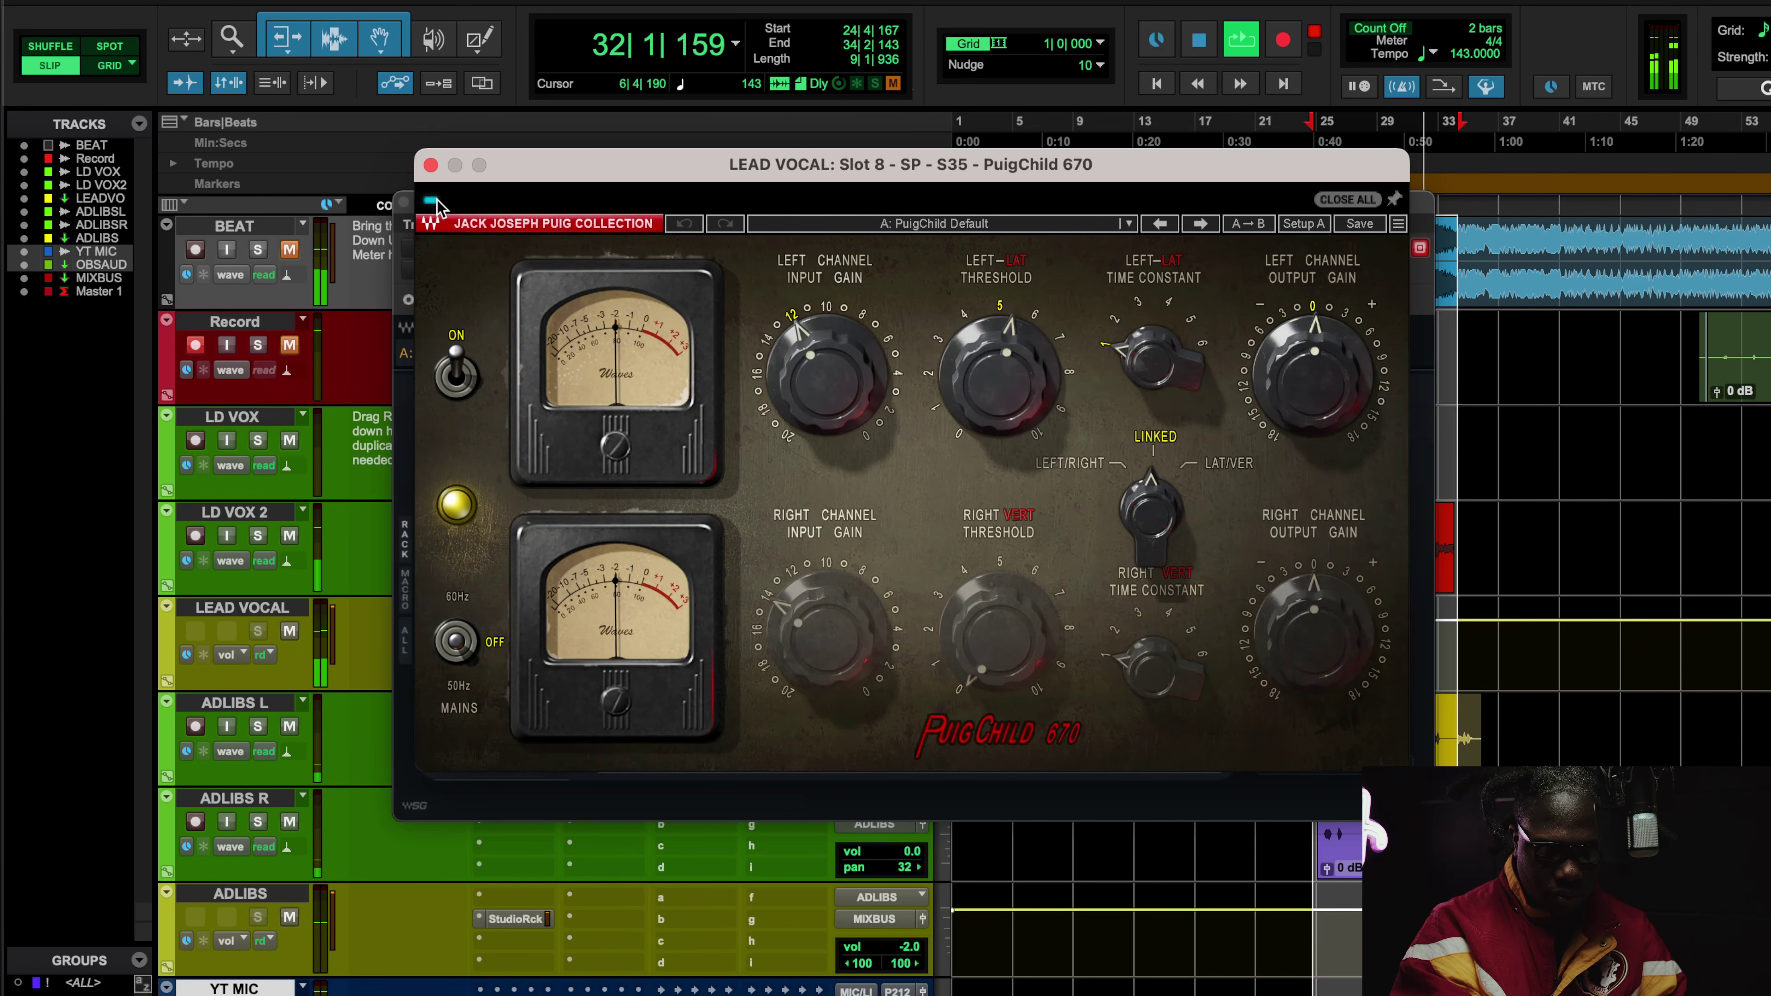
key(space)
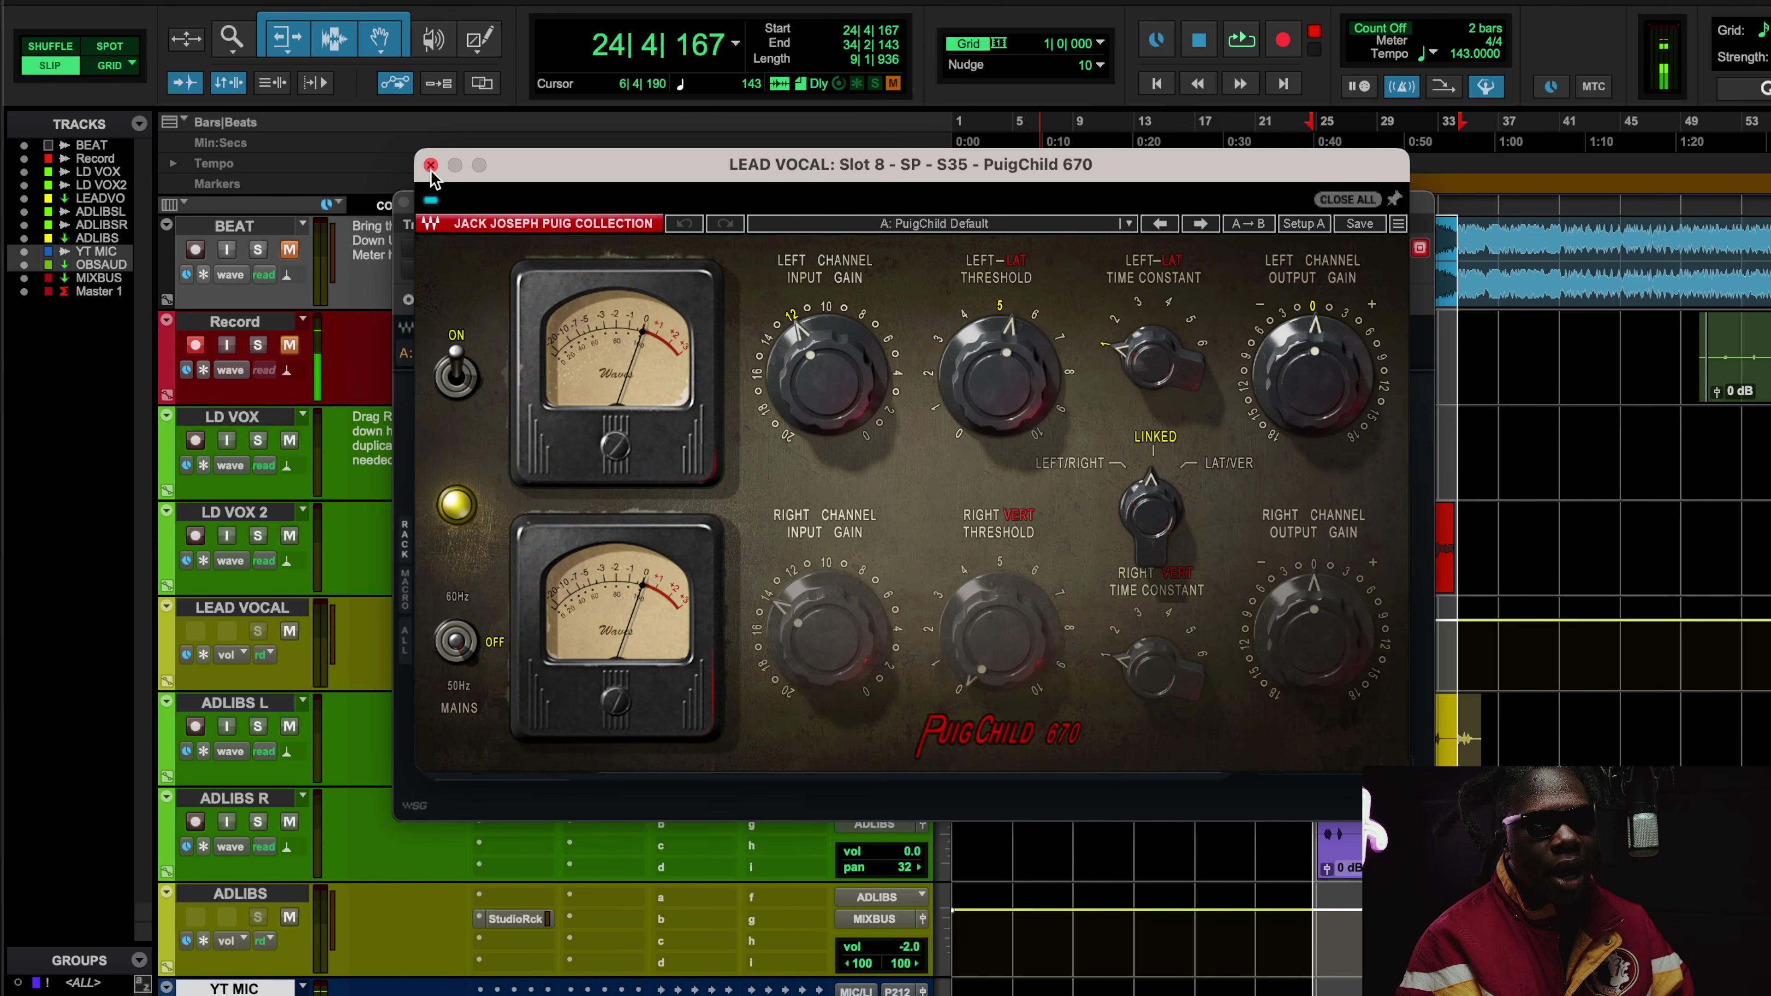
click(431, 165)
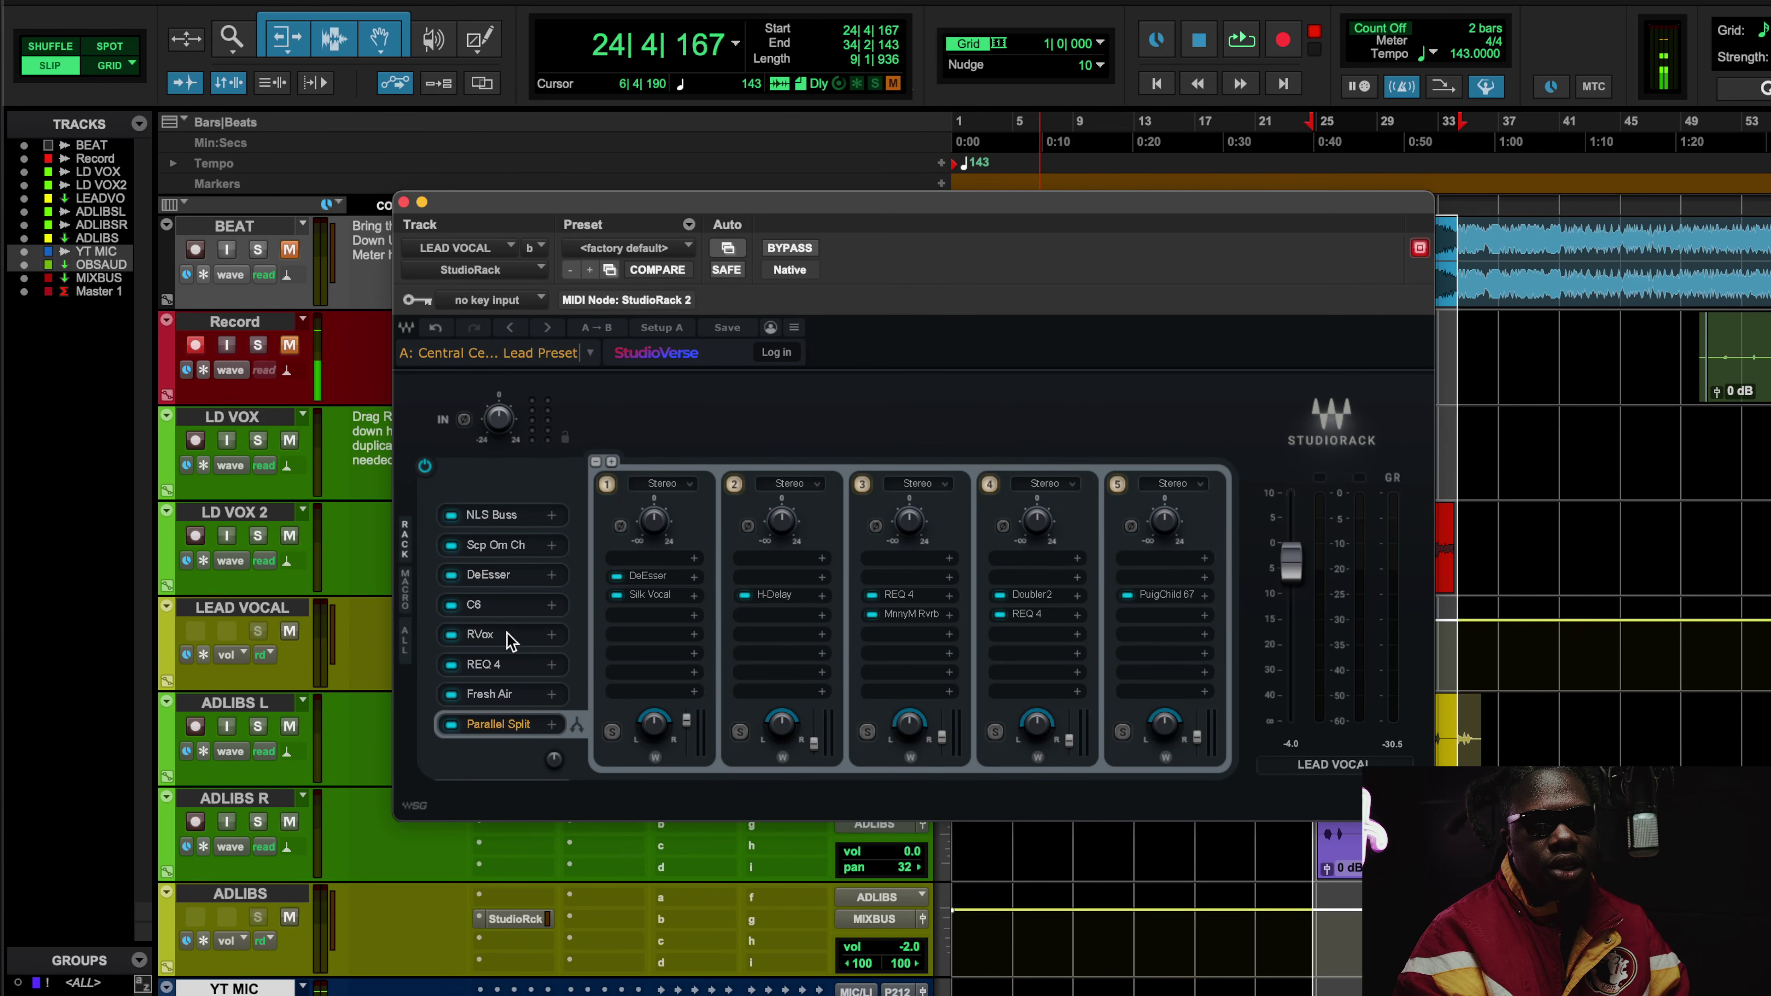
- Close the lead vocal's StudioRack, open the one on the ADLIBS track, and examine its NLS Buss
click(403, 201)
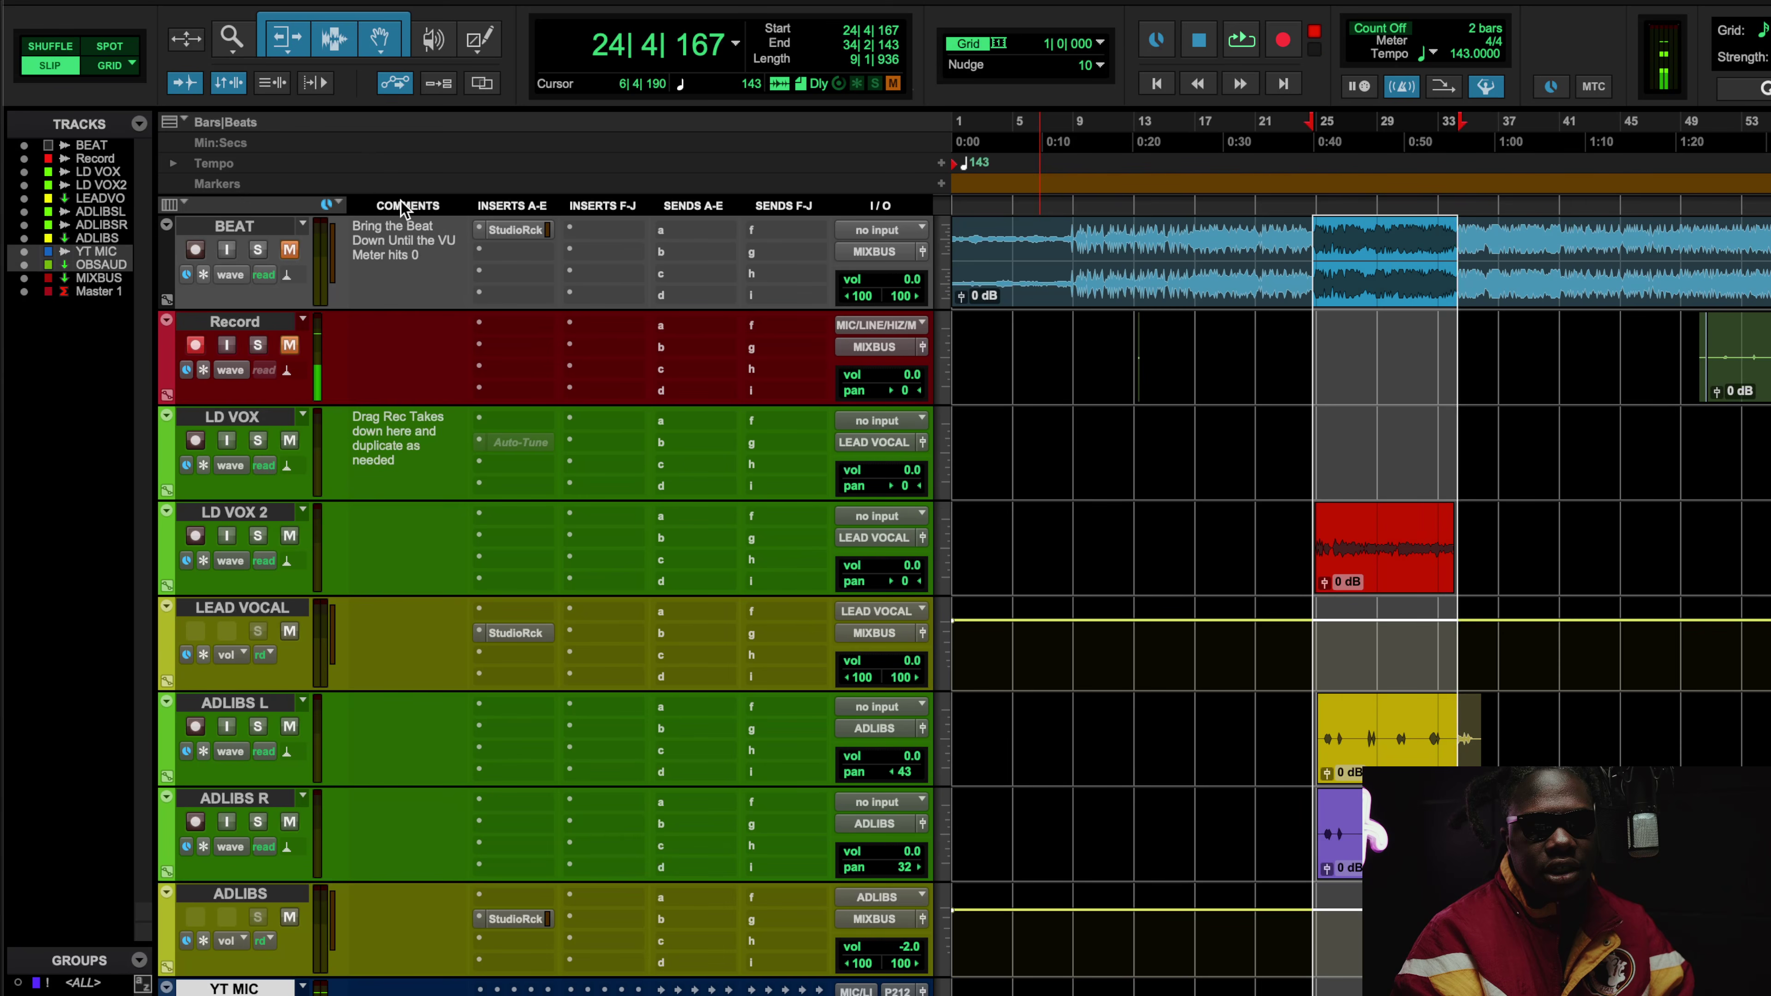
click(535, 922)
click(492, 544)
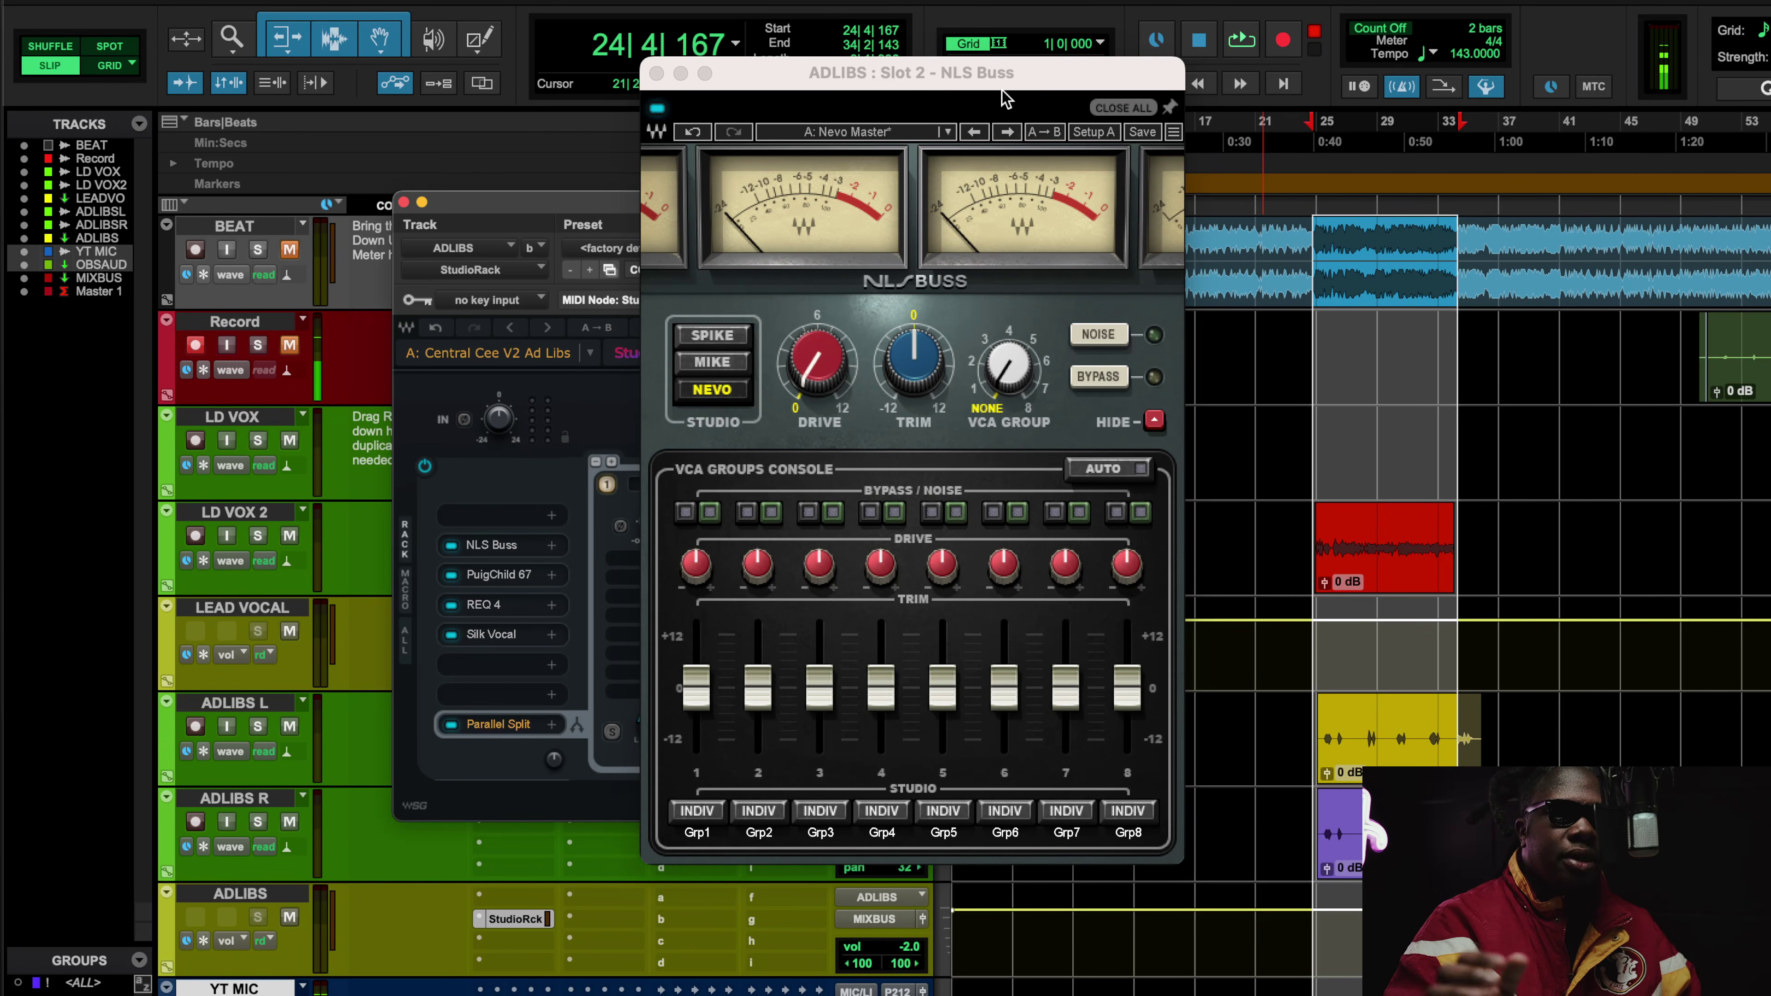
- Open the ADLIBS rack's PuigChild 670 and play the selection to watch its compression, then stop playback
click(486, 574)
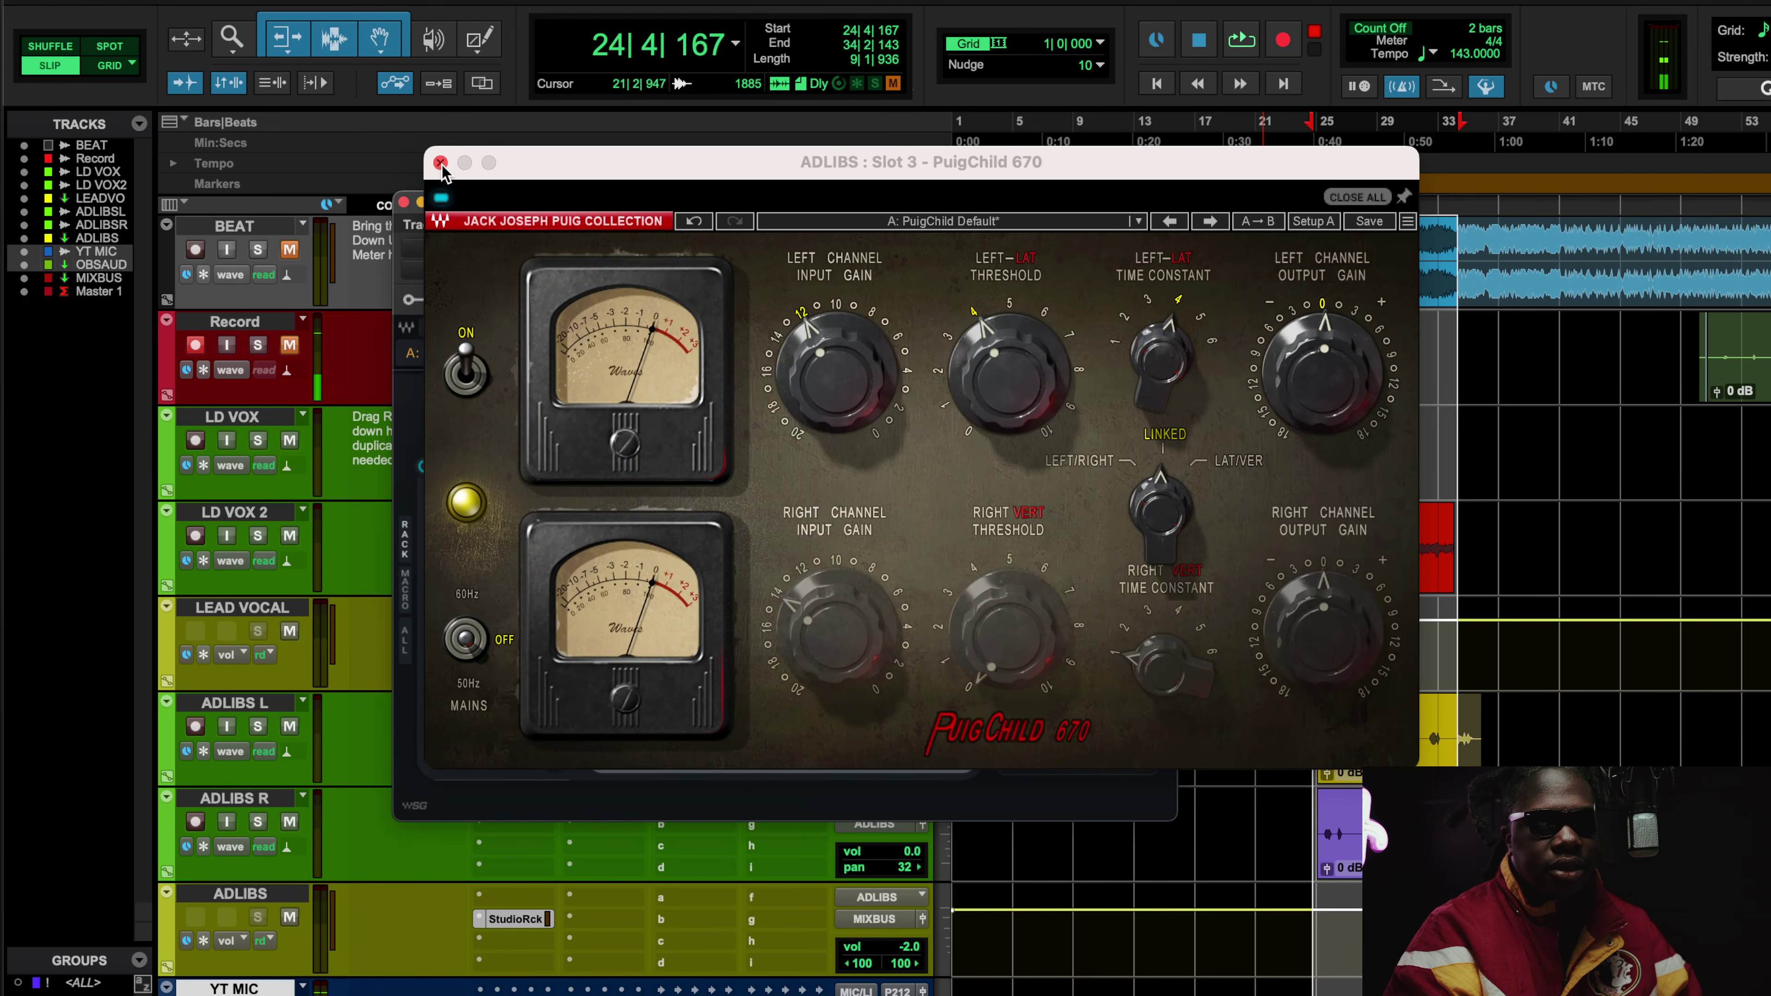
key(space)
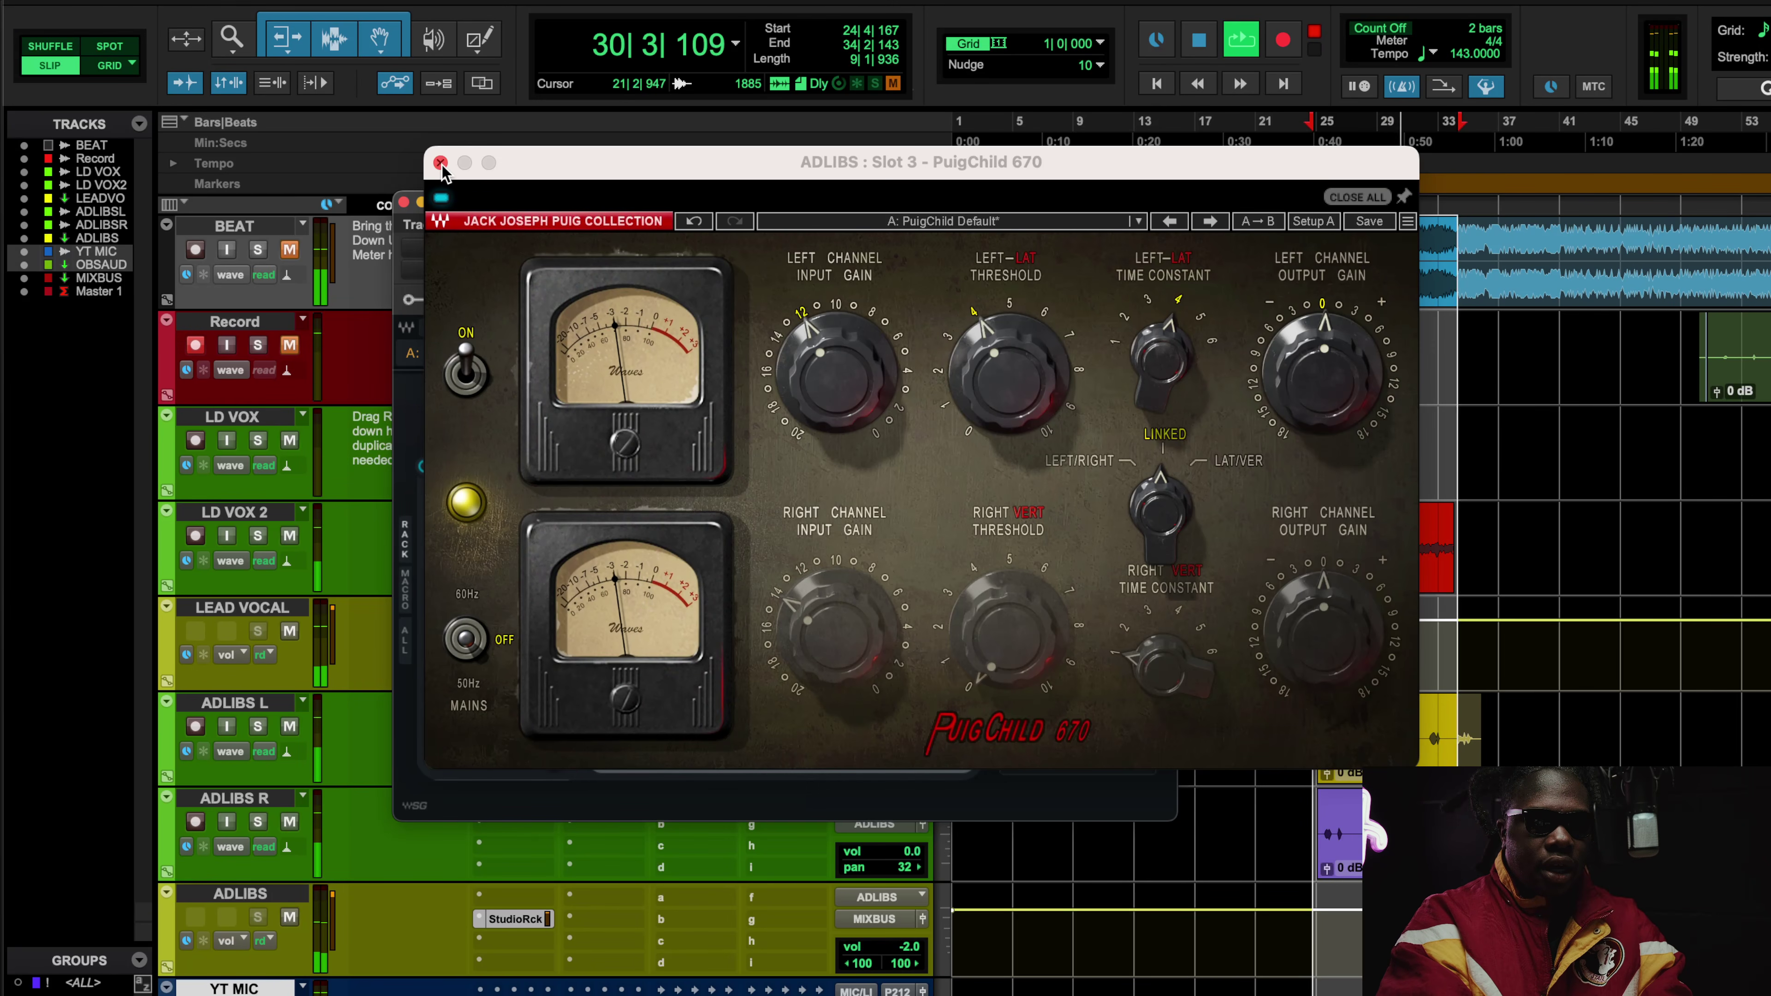
key(space)
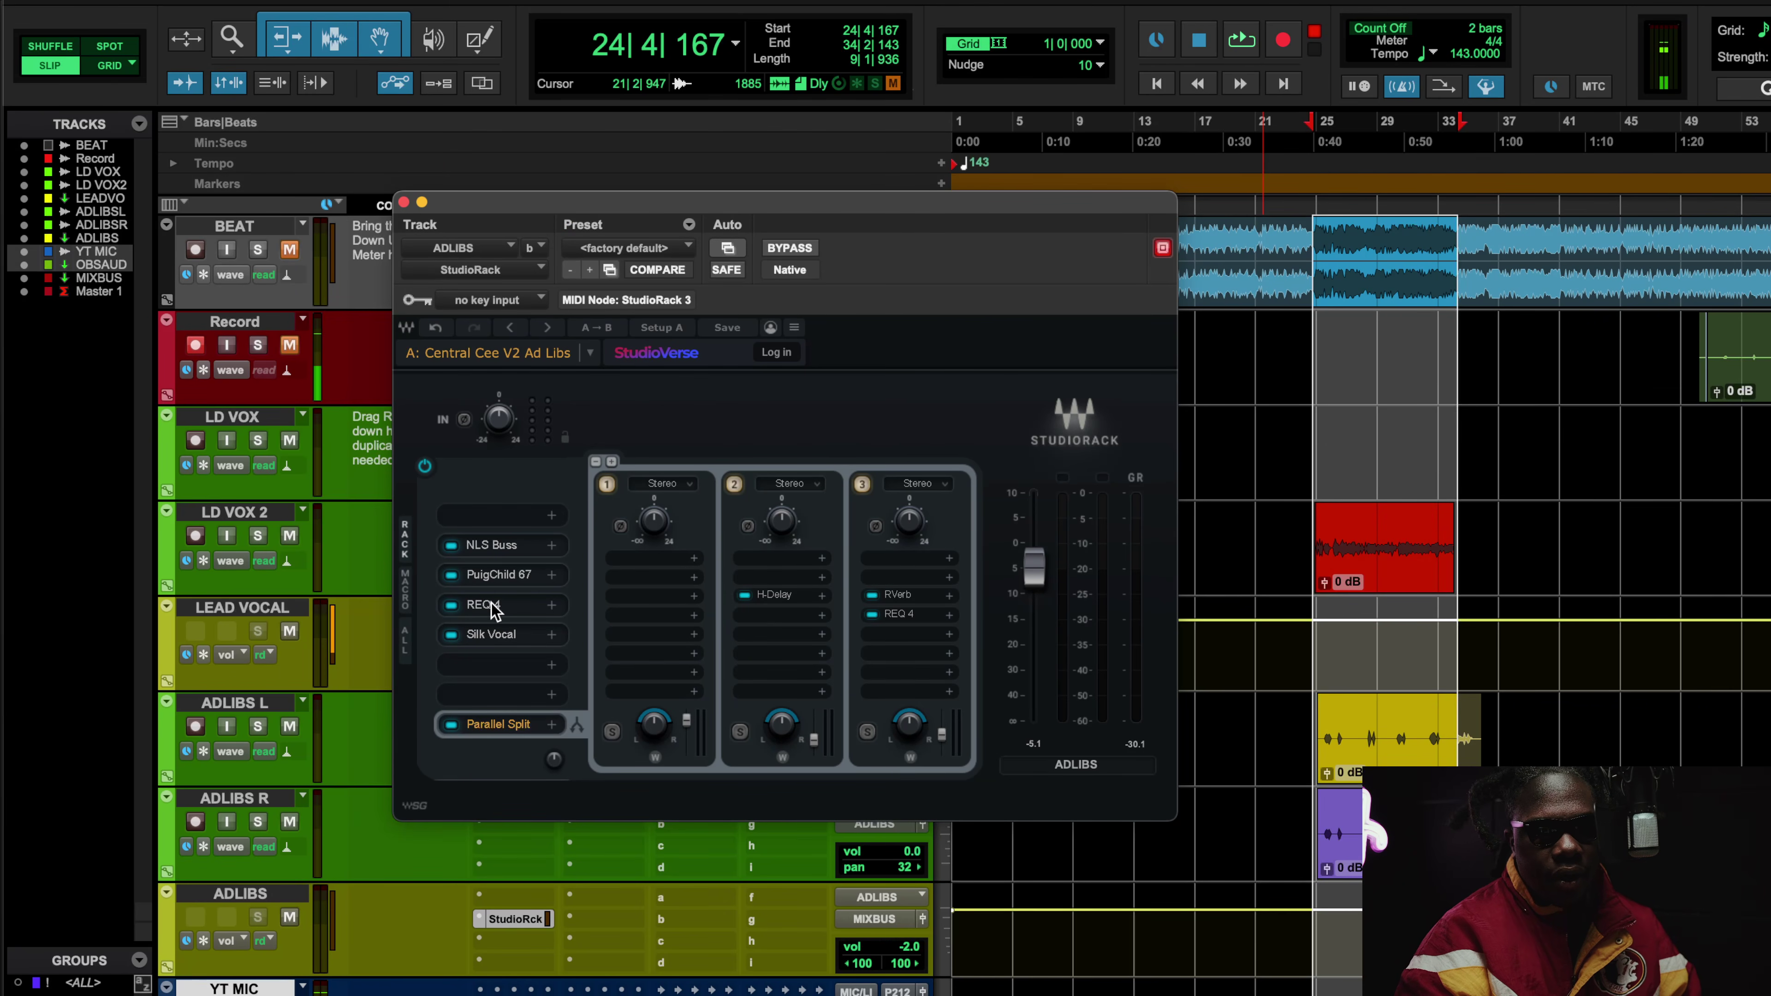
- Examine the ADLIBS rack's REQ 4, PuigChild 670 and Silk Vocal settings, closing the plugins when done
click(491, 604)
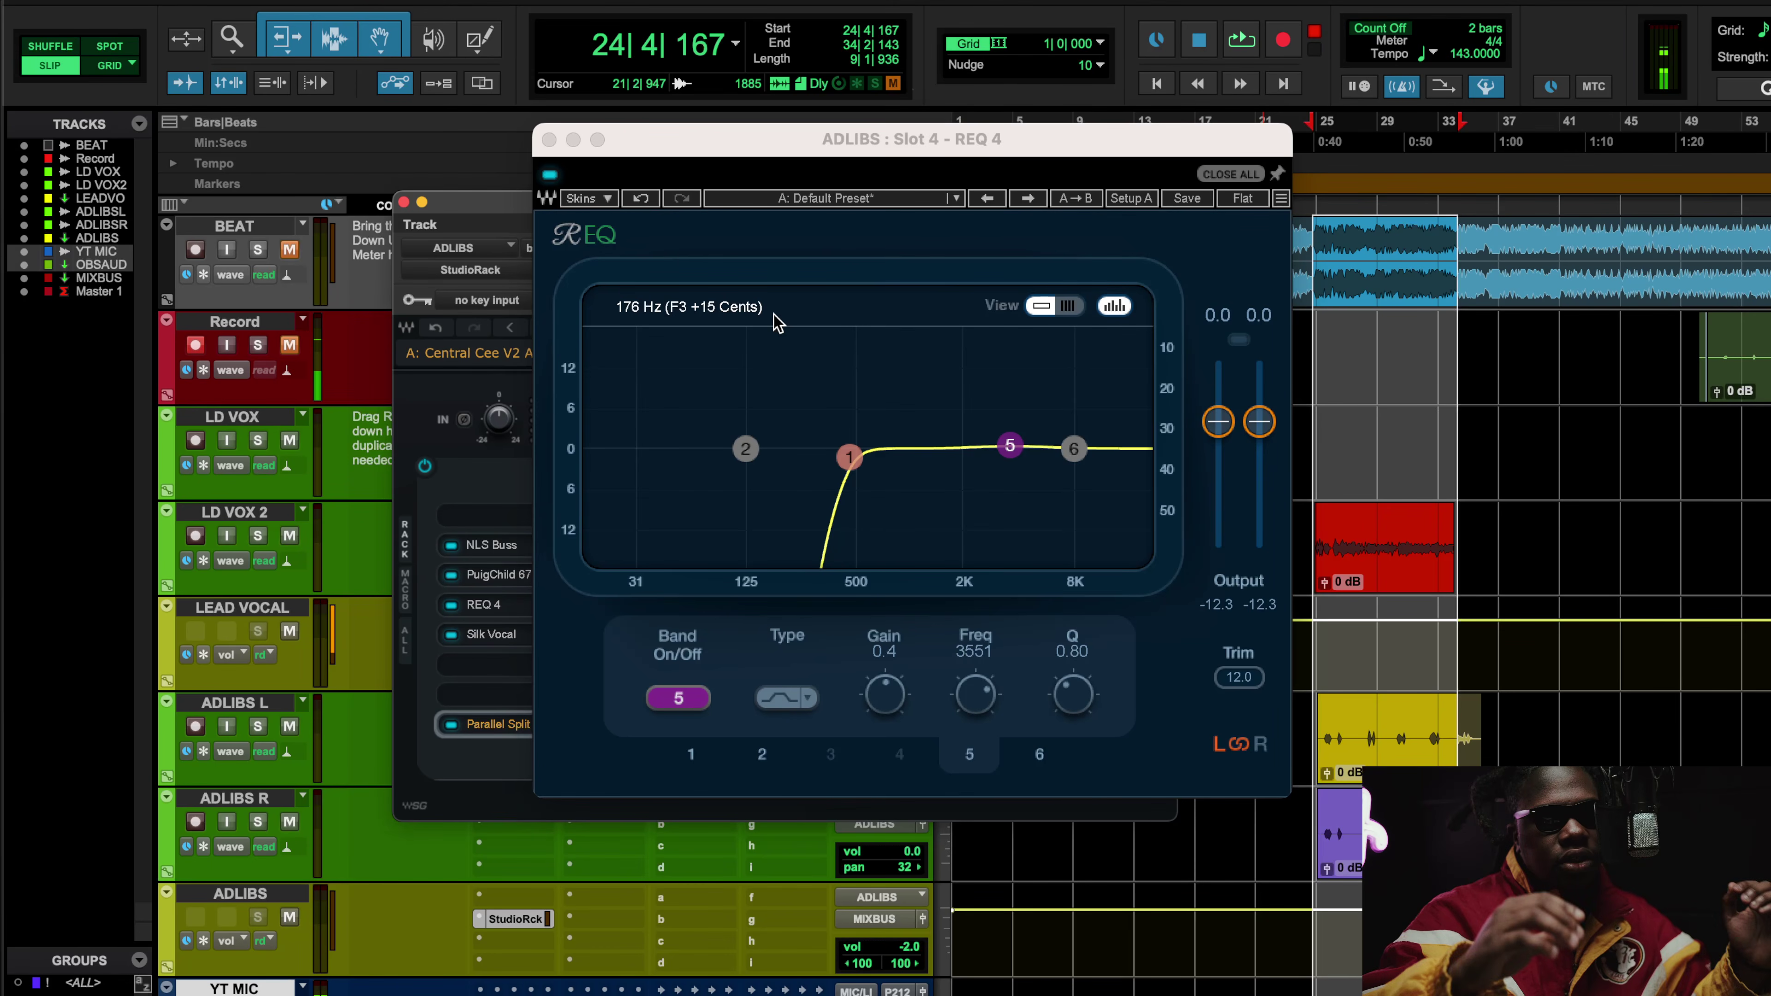
click(512, 588)
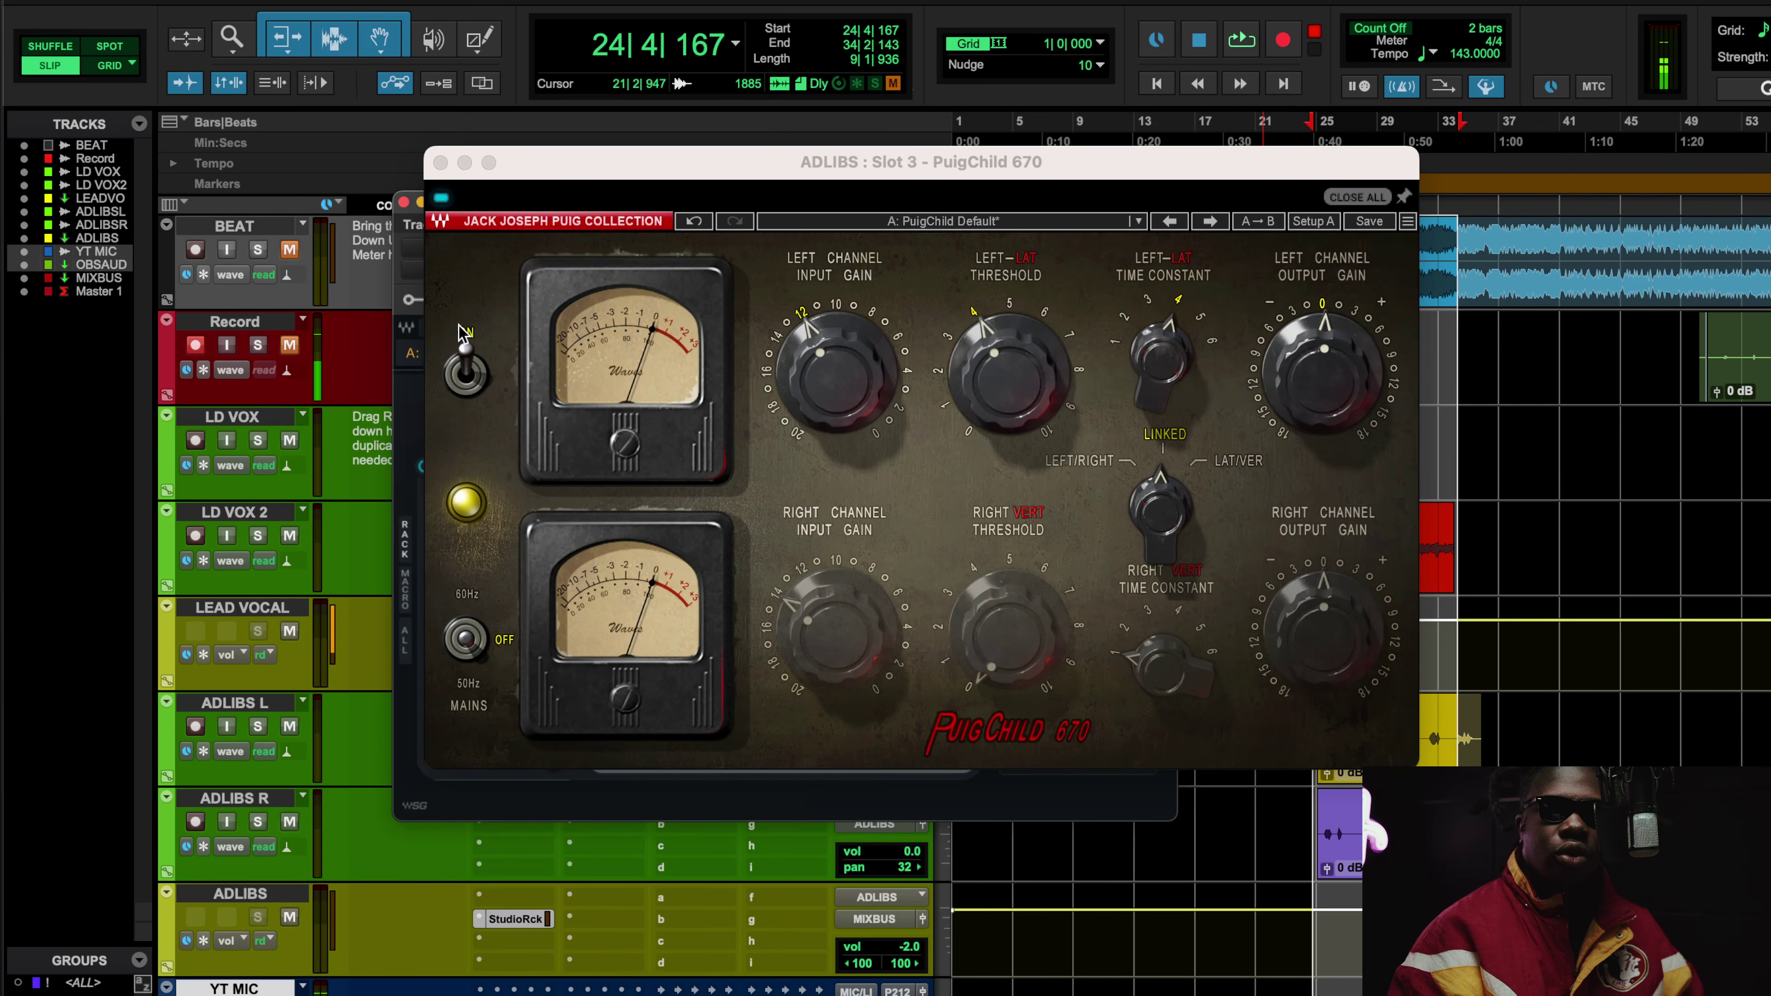
click(440, 164)
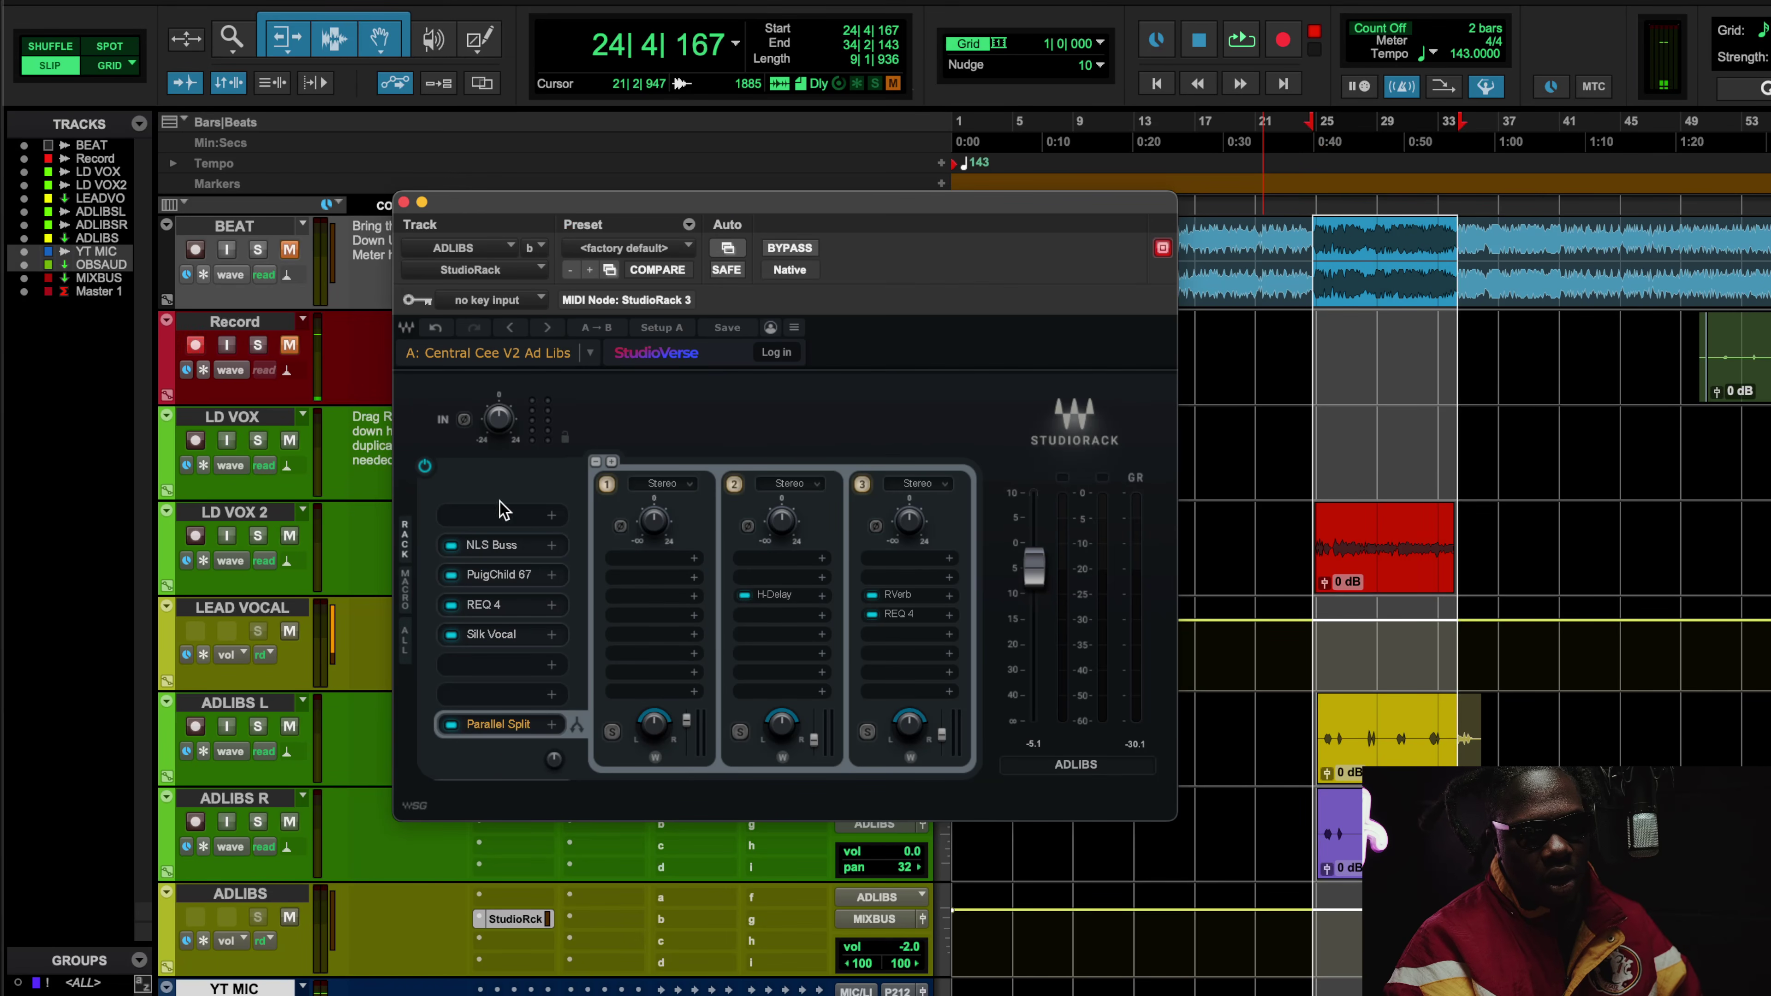
click(524, 589)
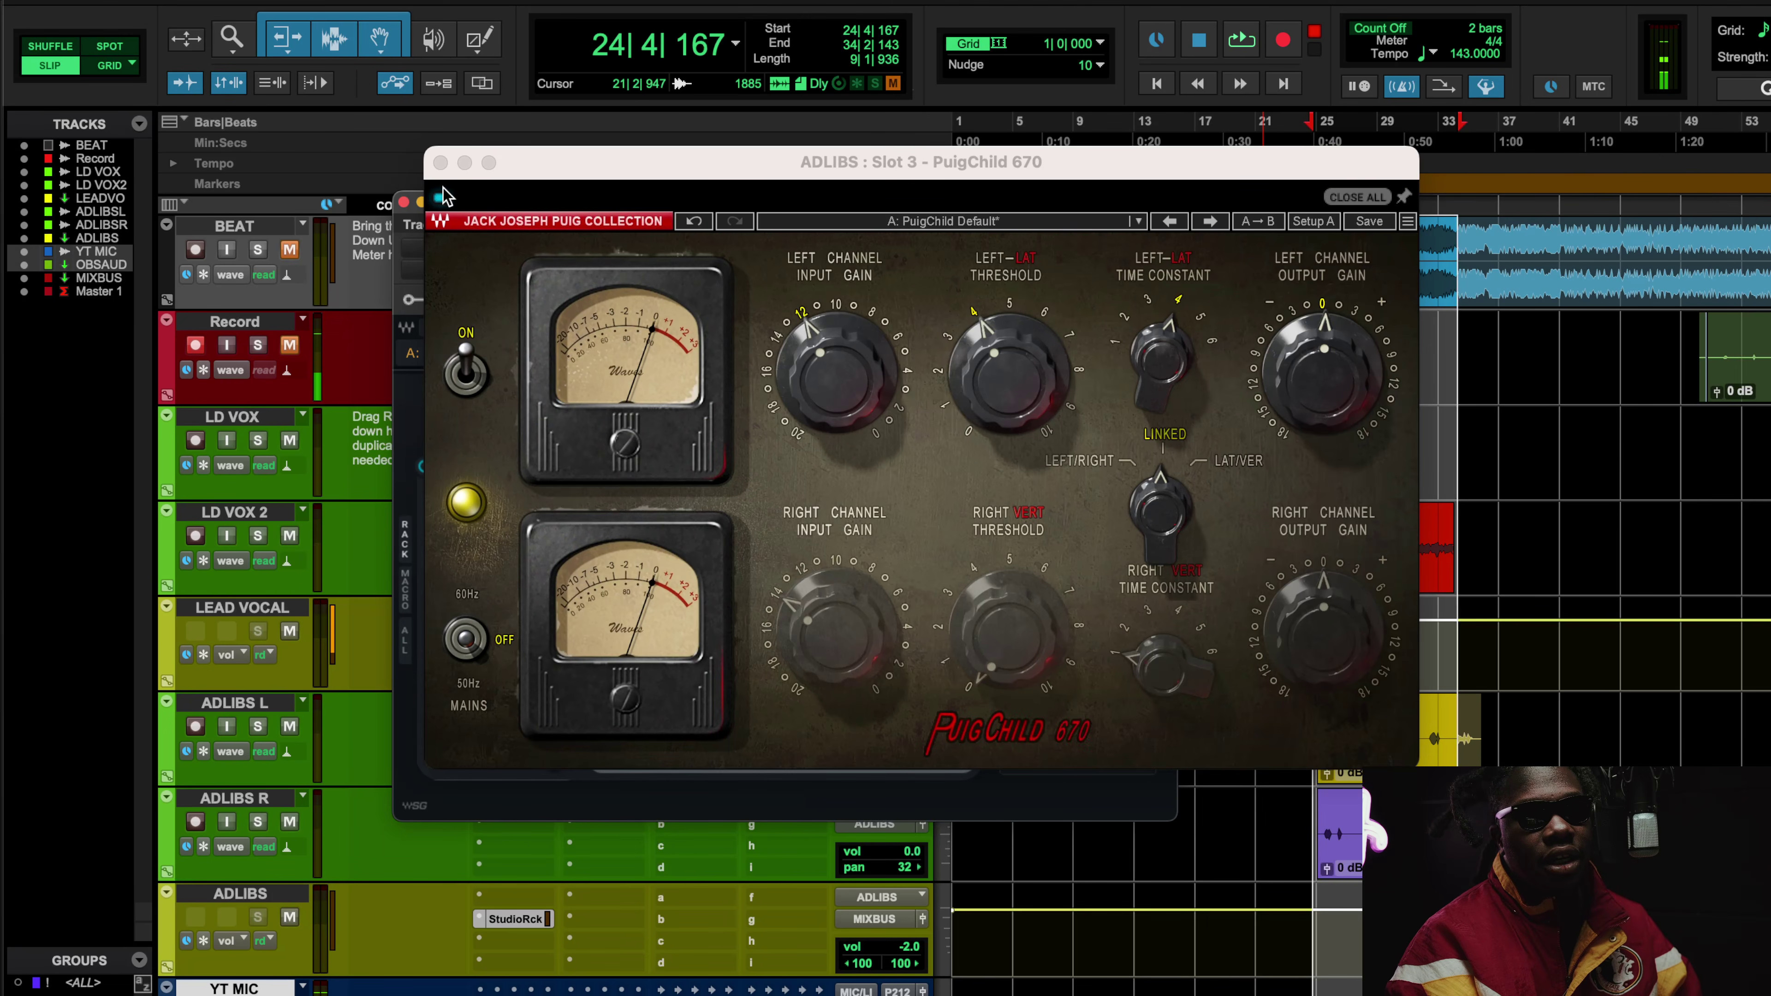
click(440, 163)
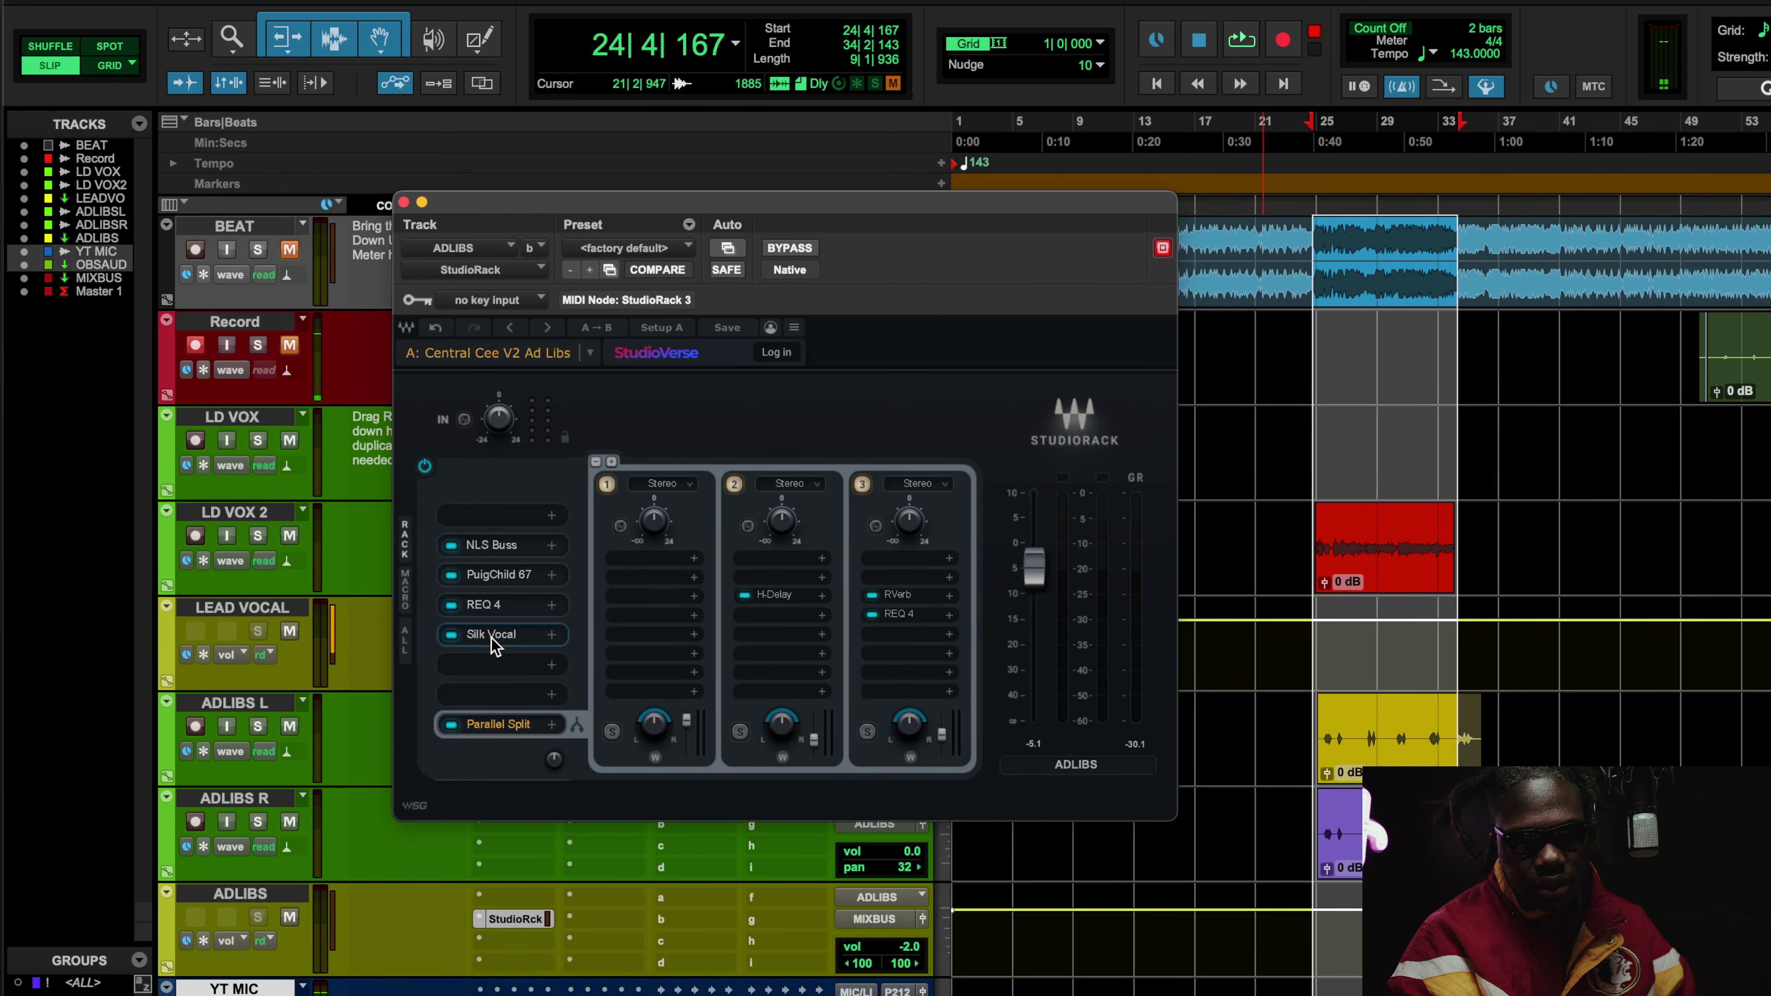
click(491, 635)
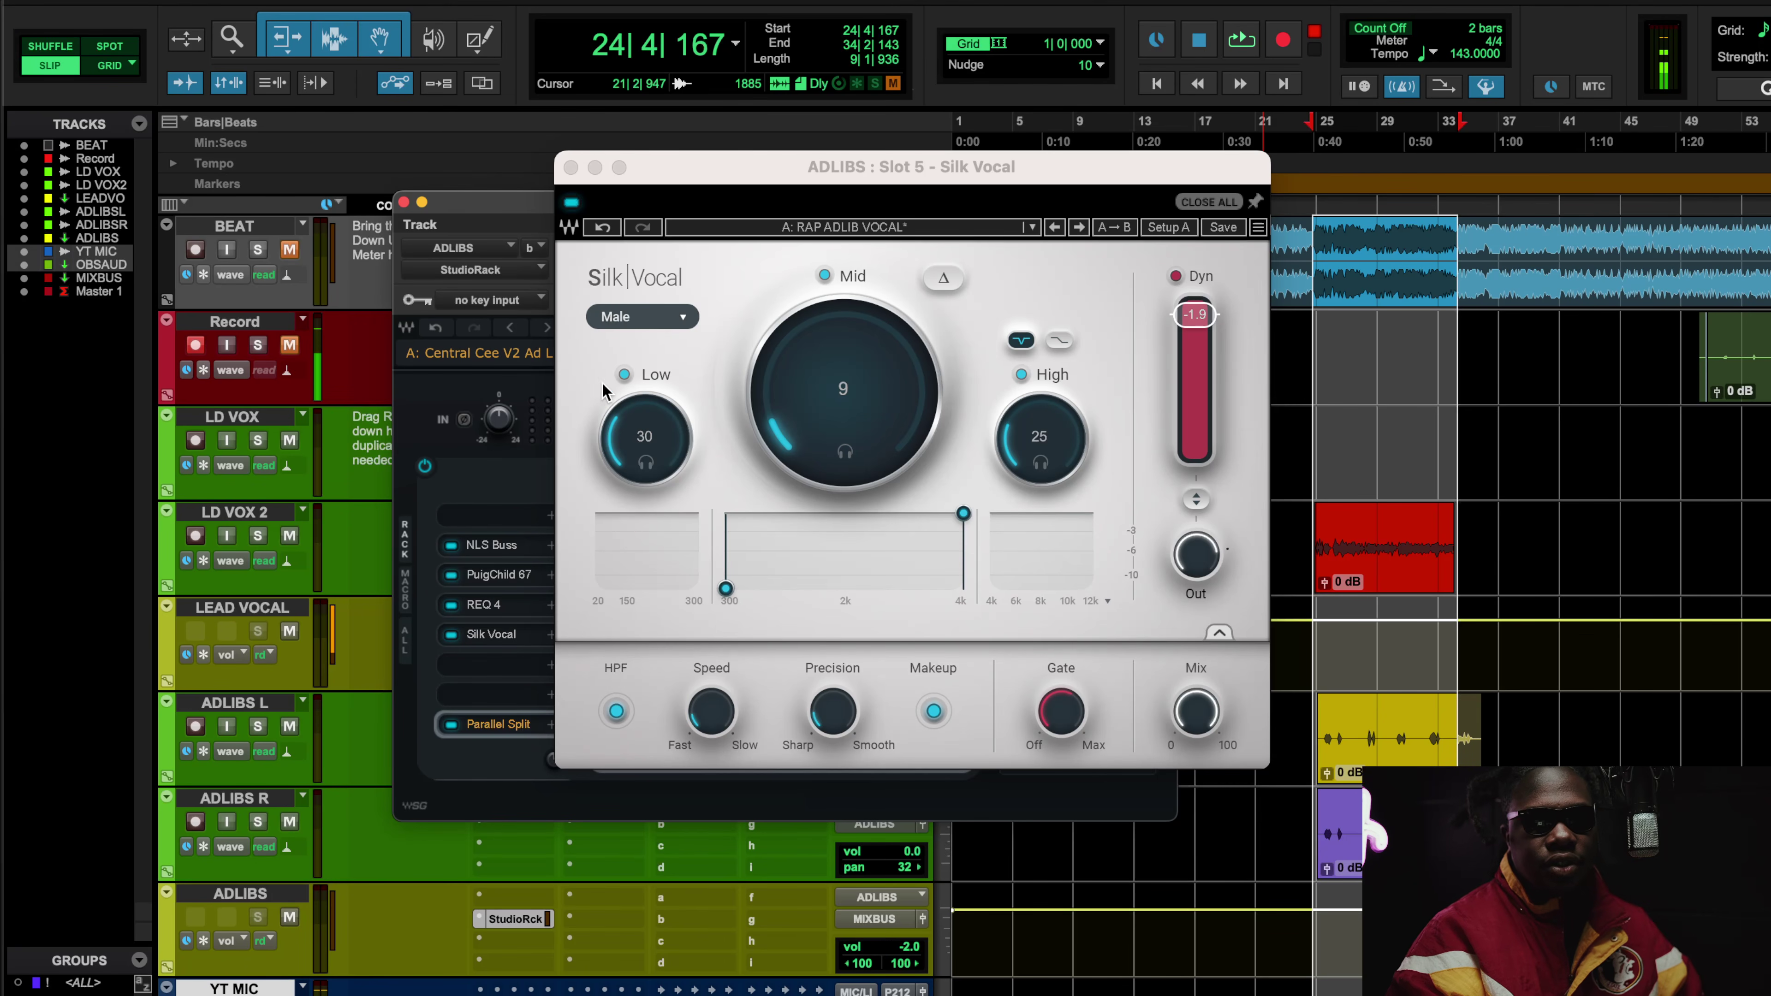
click(495, 607)
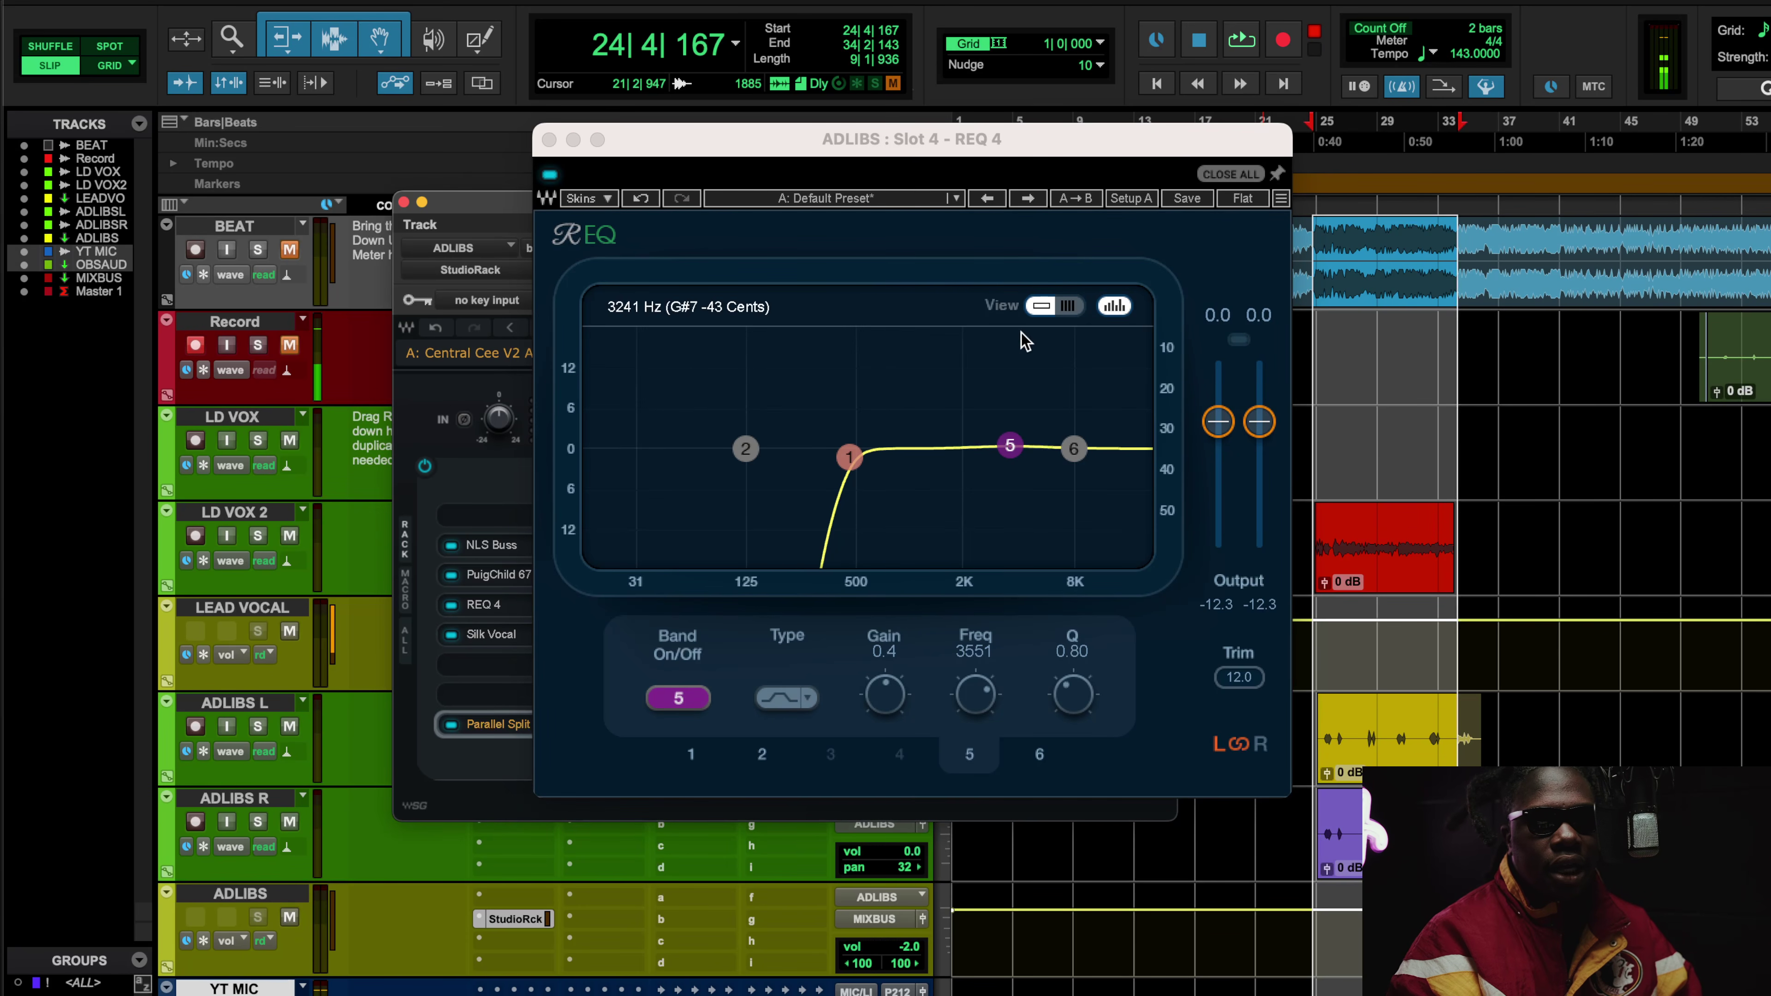
click(549, 141)
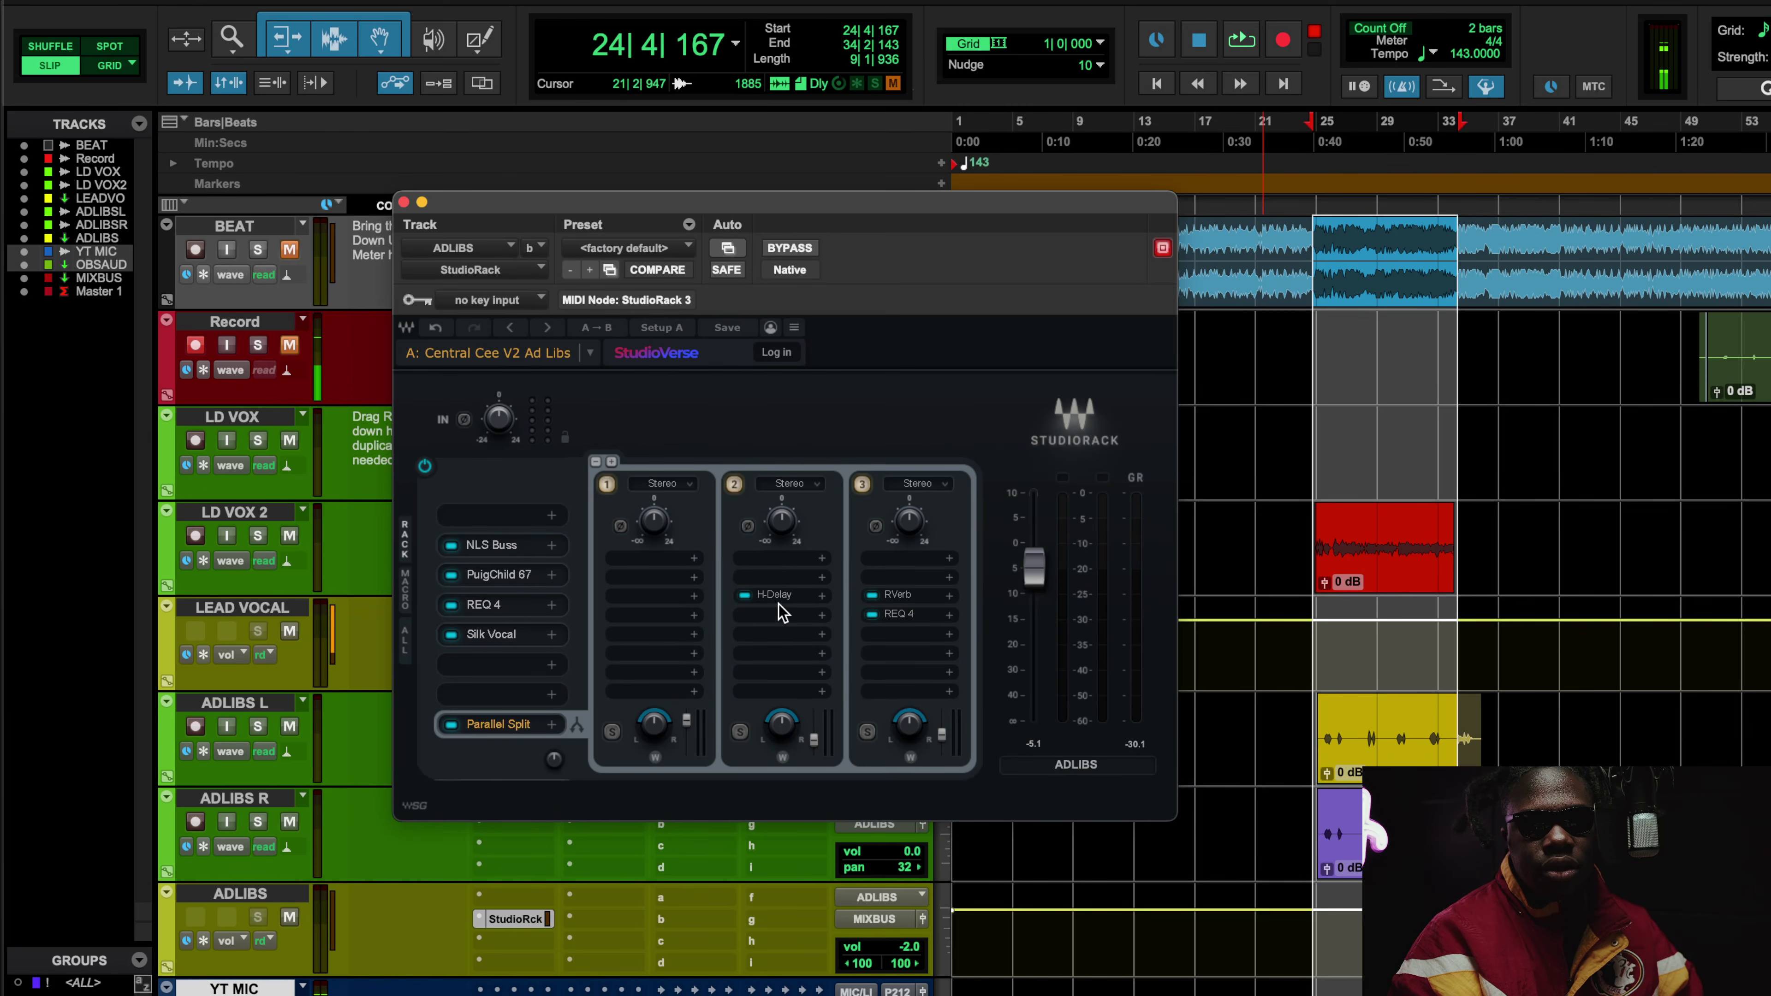
- Examine the H-Delay in the ADLIBS rack's second parallel chain and the RVerb and REQ 4 in its third
click(782, 606)
click(477, 269)
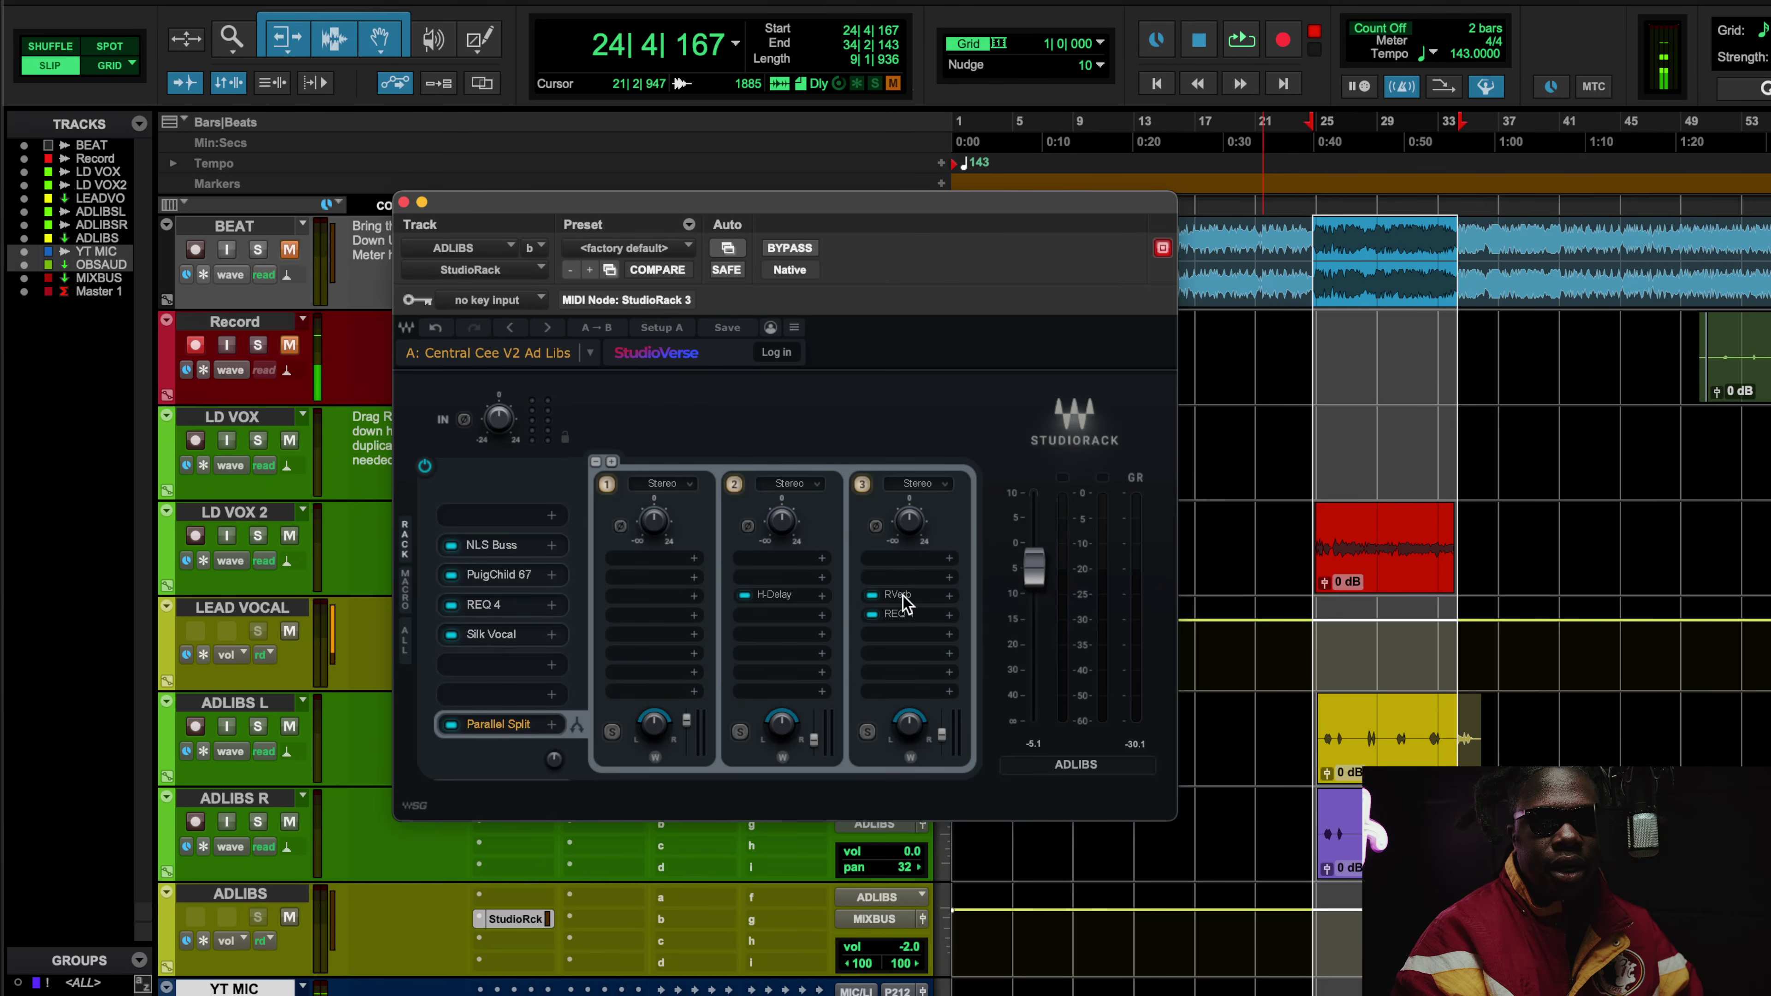
click(901, 595)
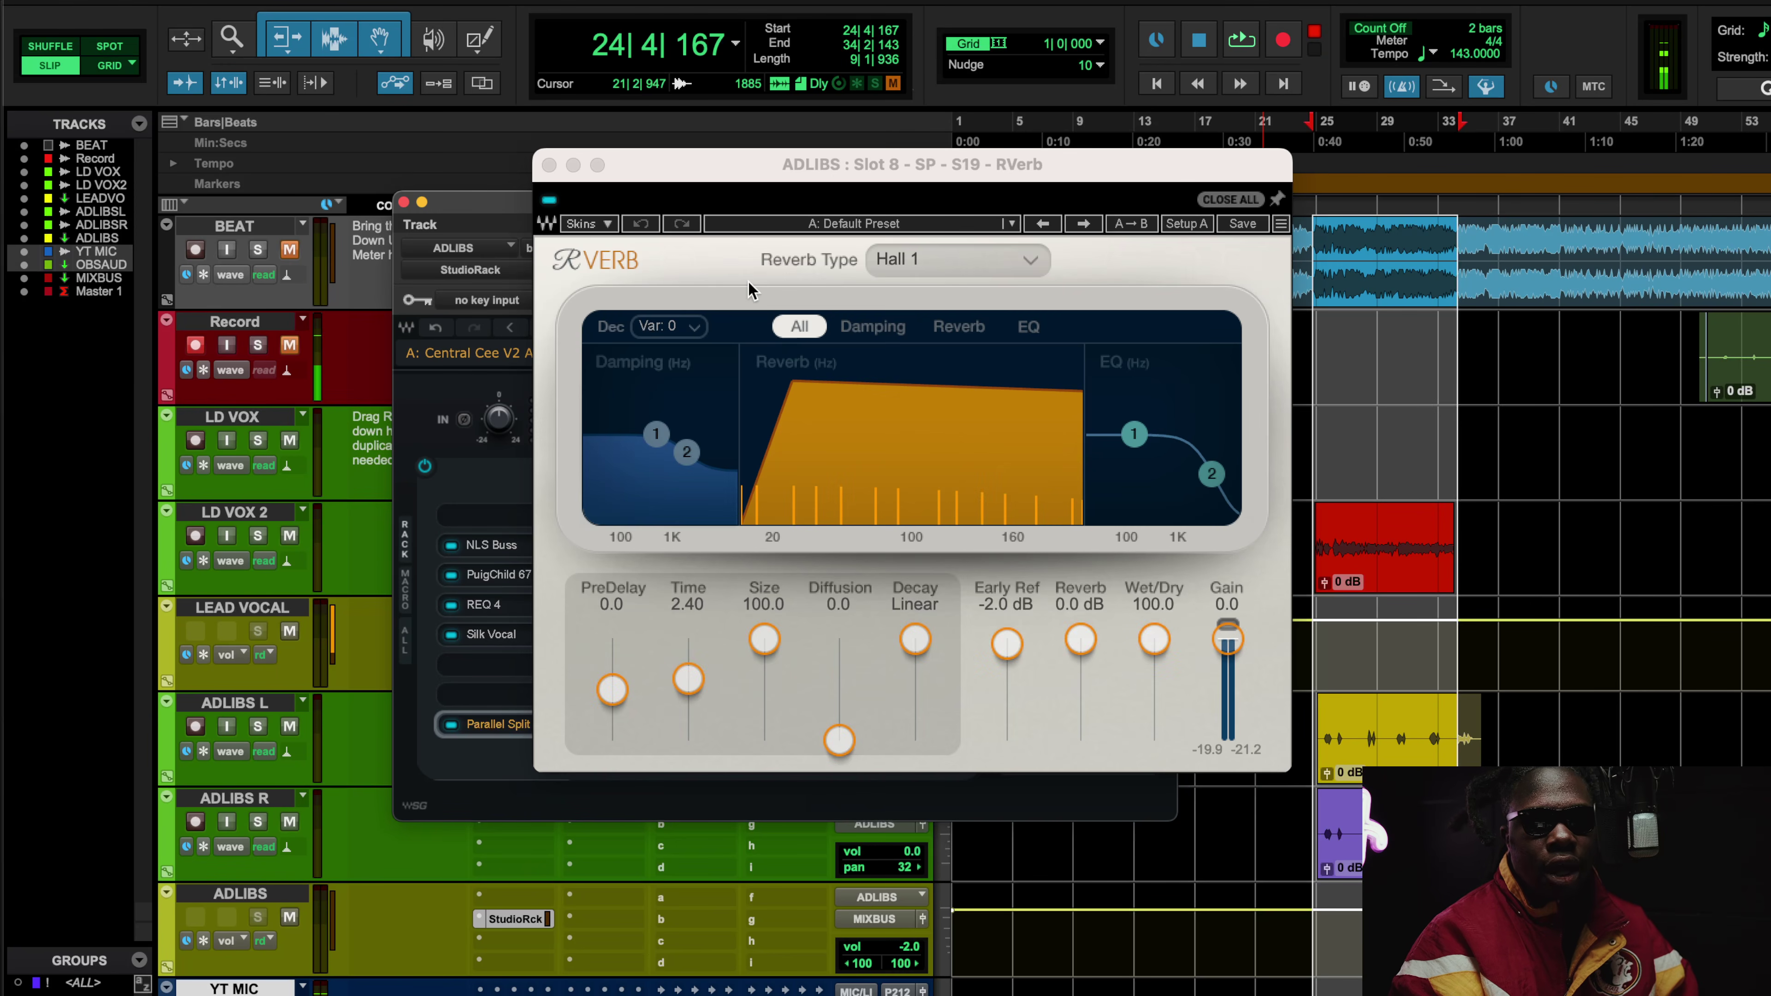
click(549, 166)
click(900, 614)
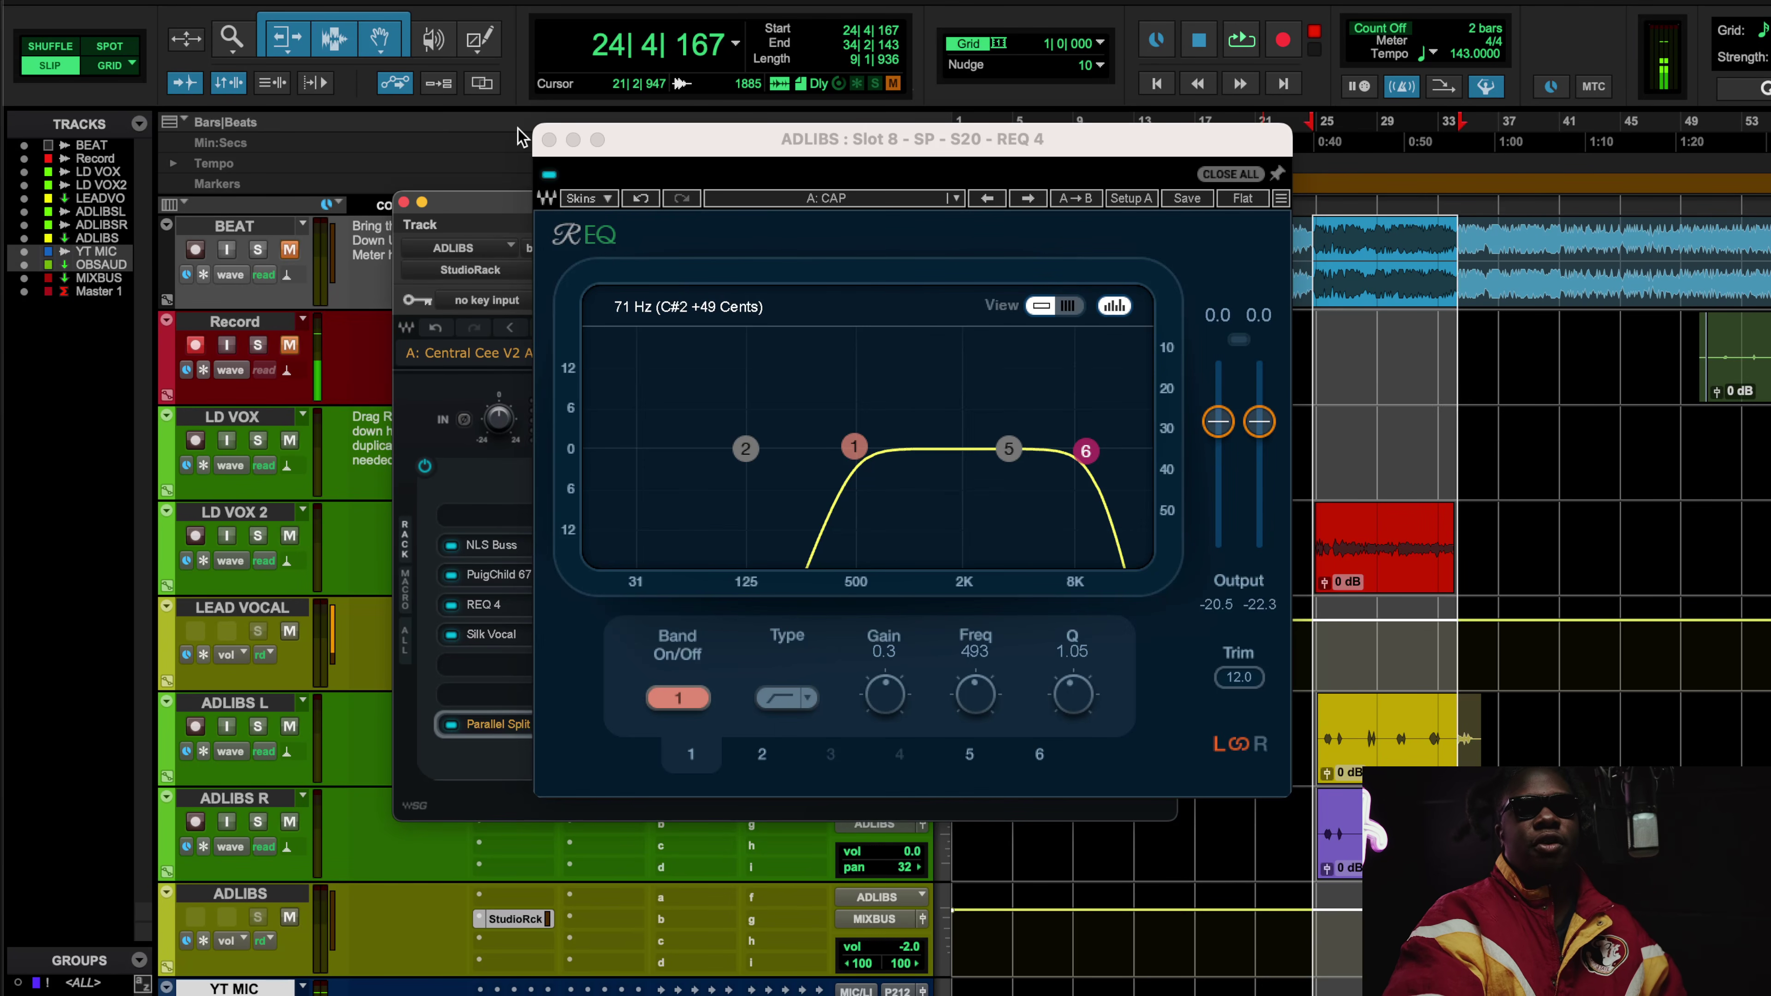
click(549, 140)
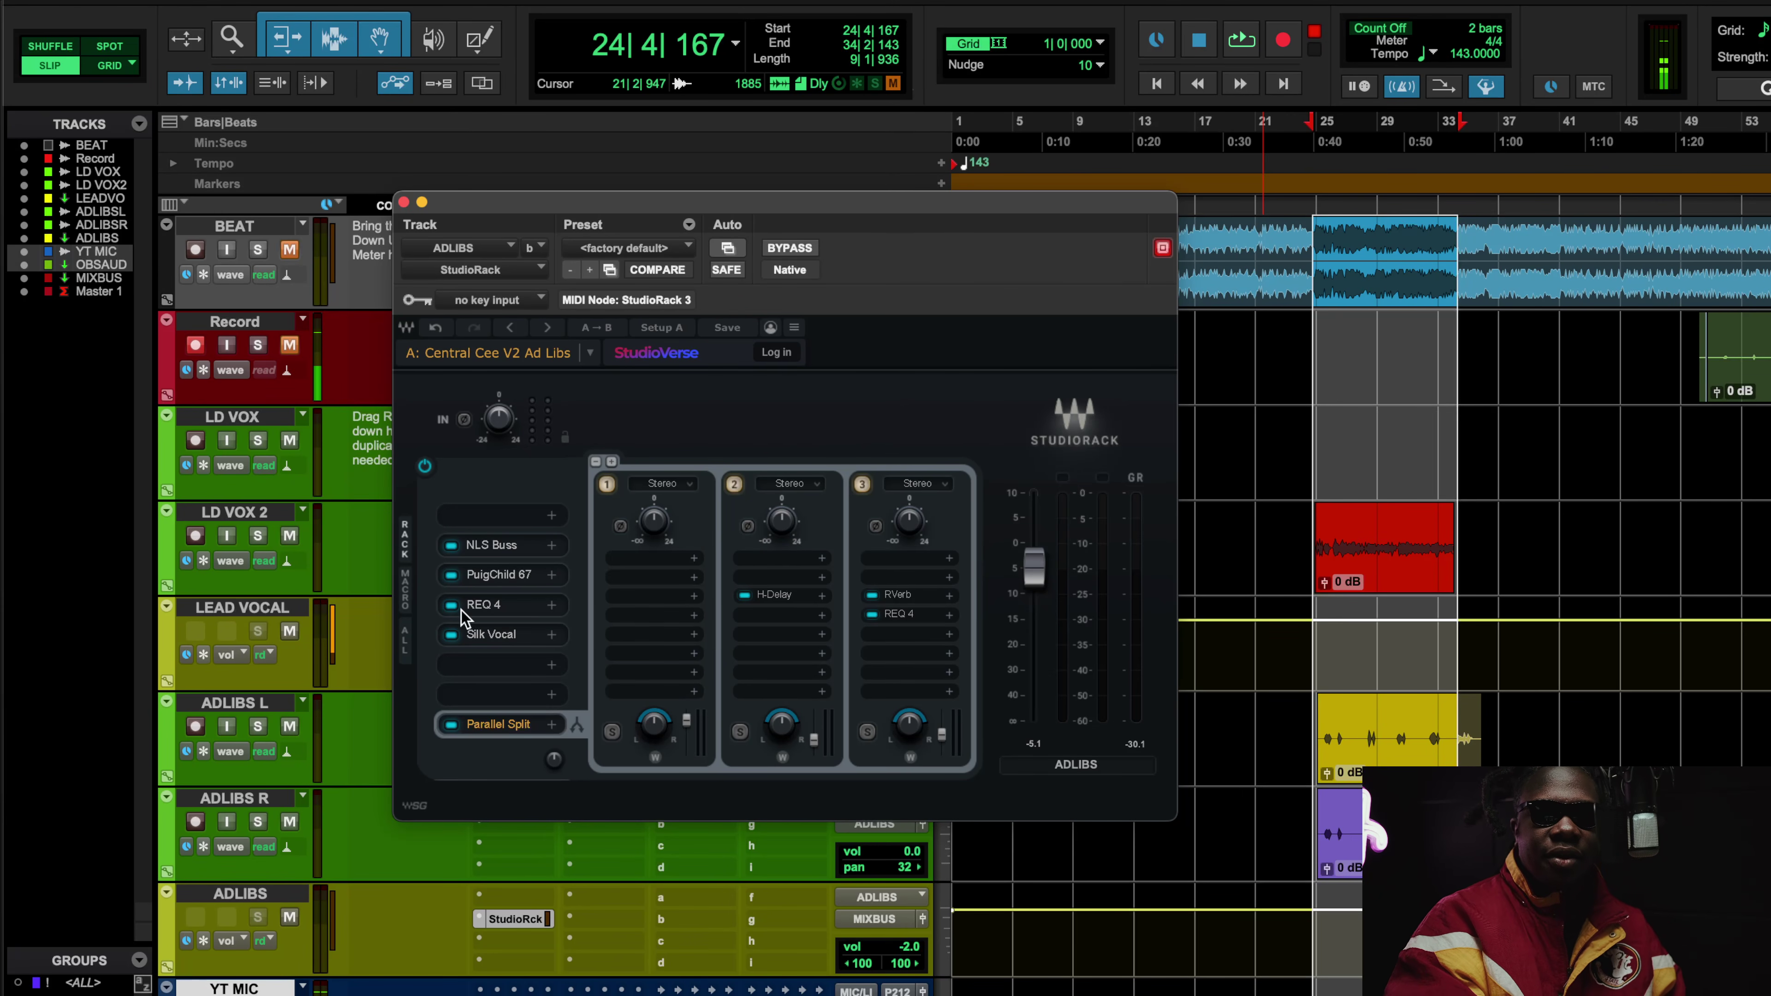
- Play the selection and compare the ad-libs with Silk Vocal, REQ 4, PuigChild 670 and NLS Buss each bypassed and re-enabled, then stop playback
key(space)
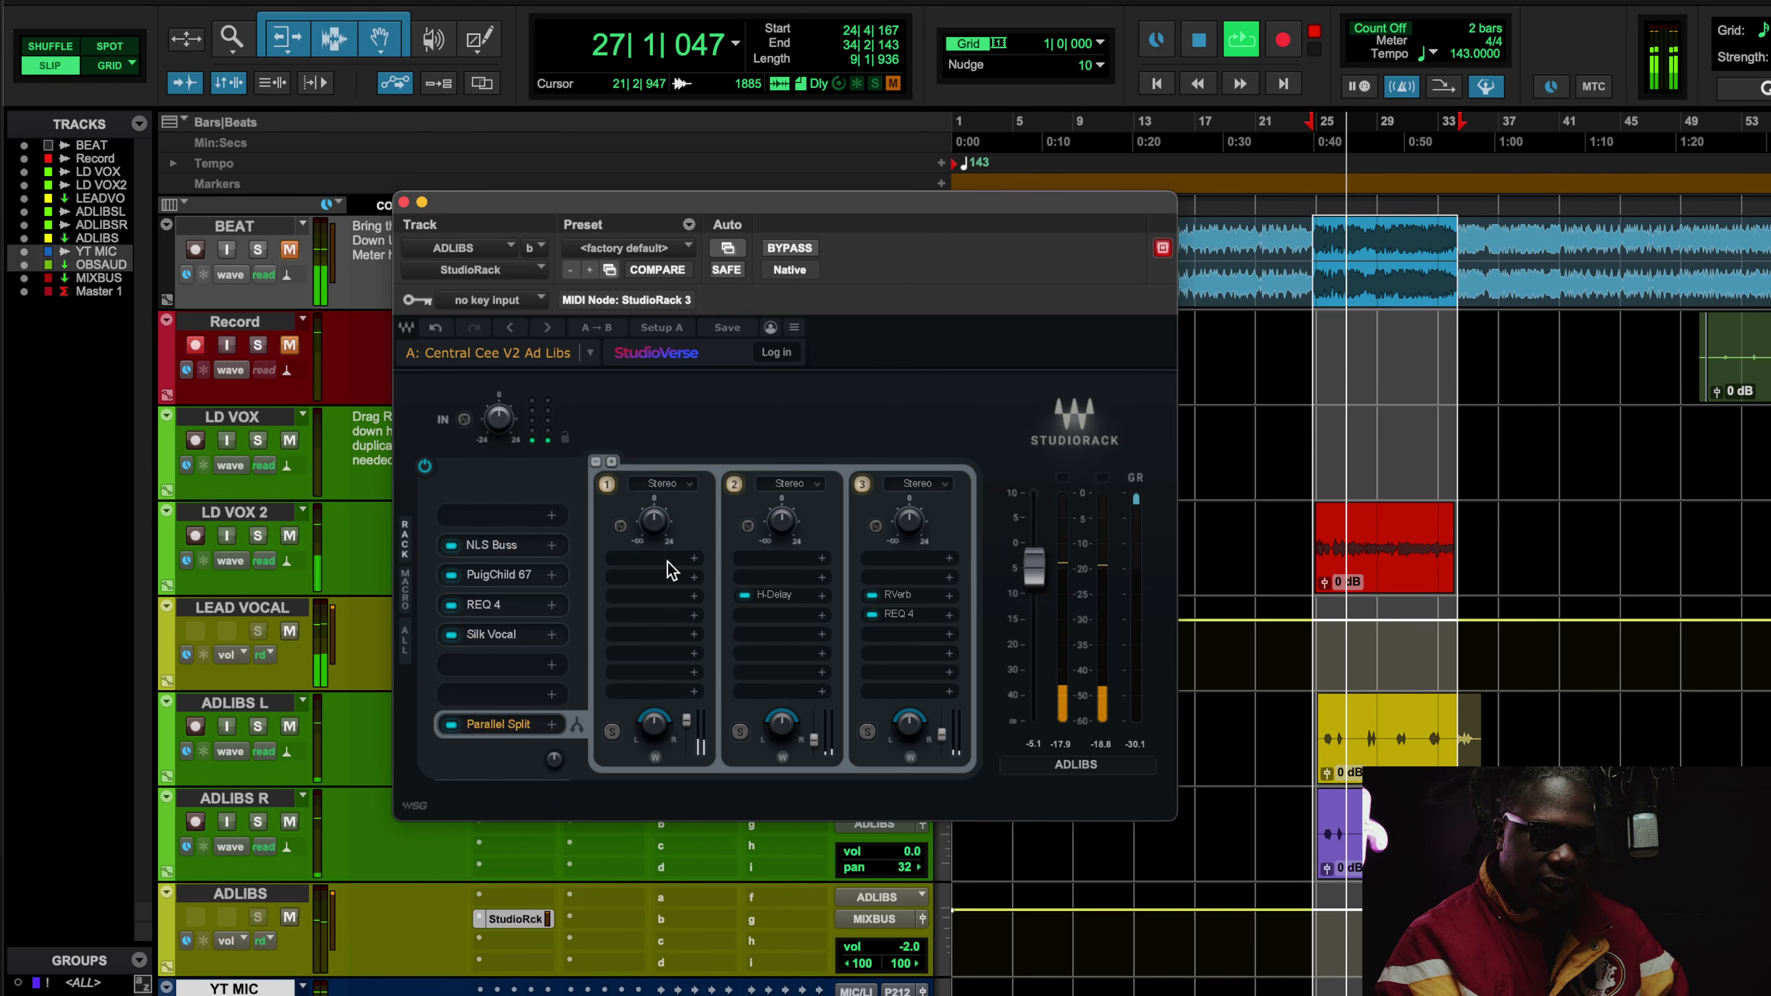
click(451, 634)
click(451, 634)
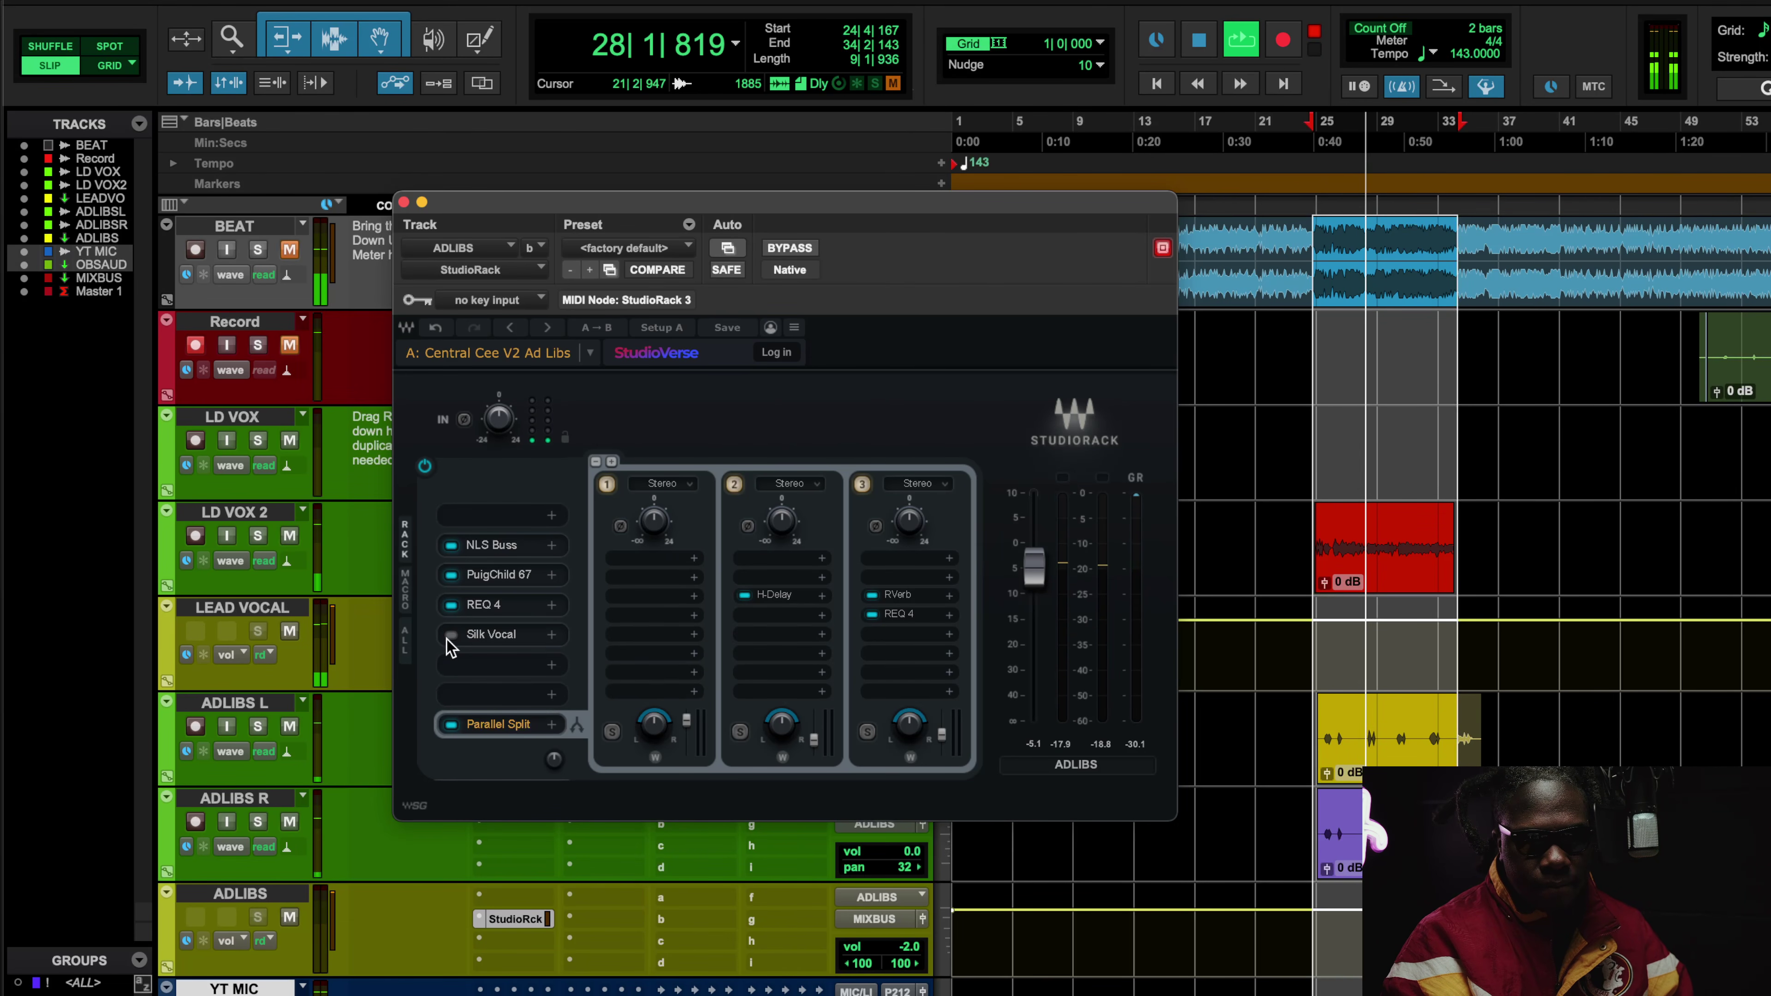
click(451, 604)
click(451, 604)
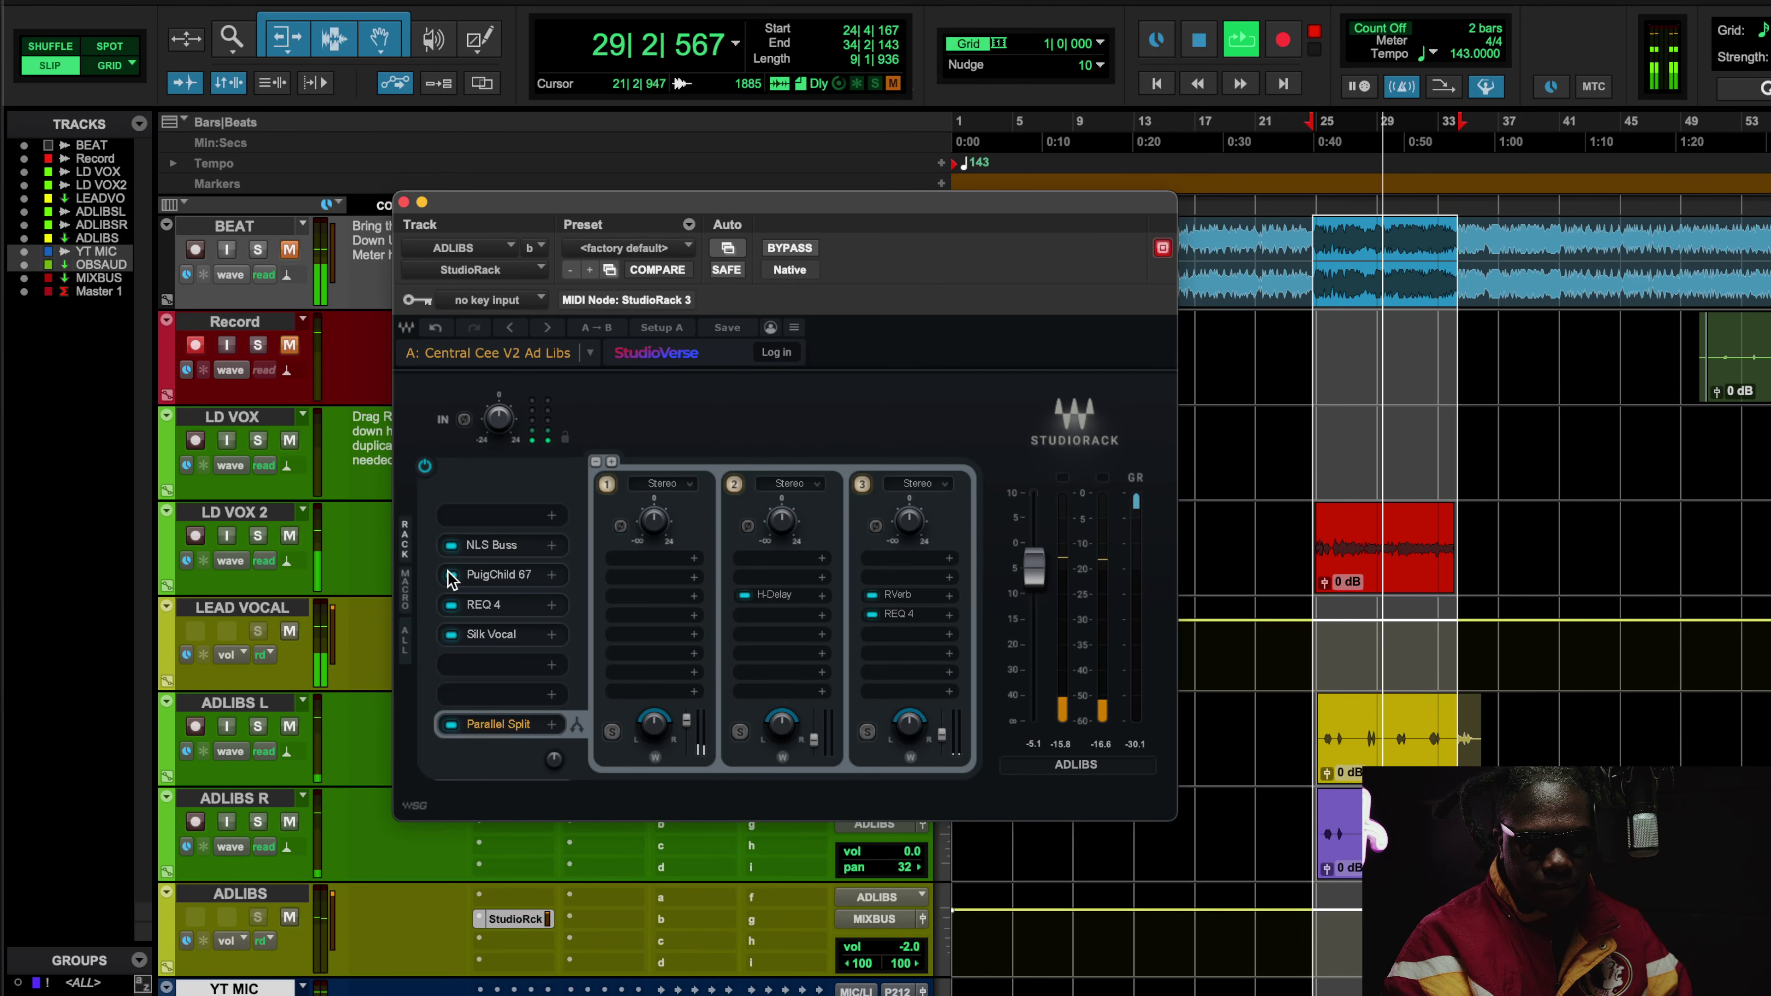
click(451, 574)
click(451, 545)
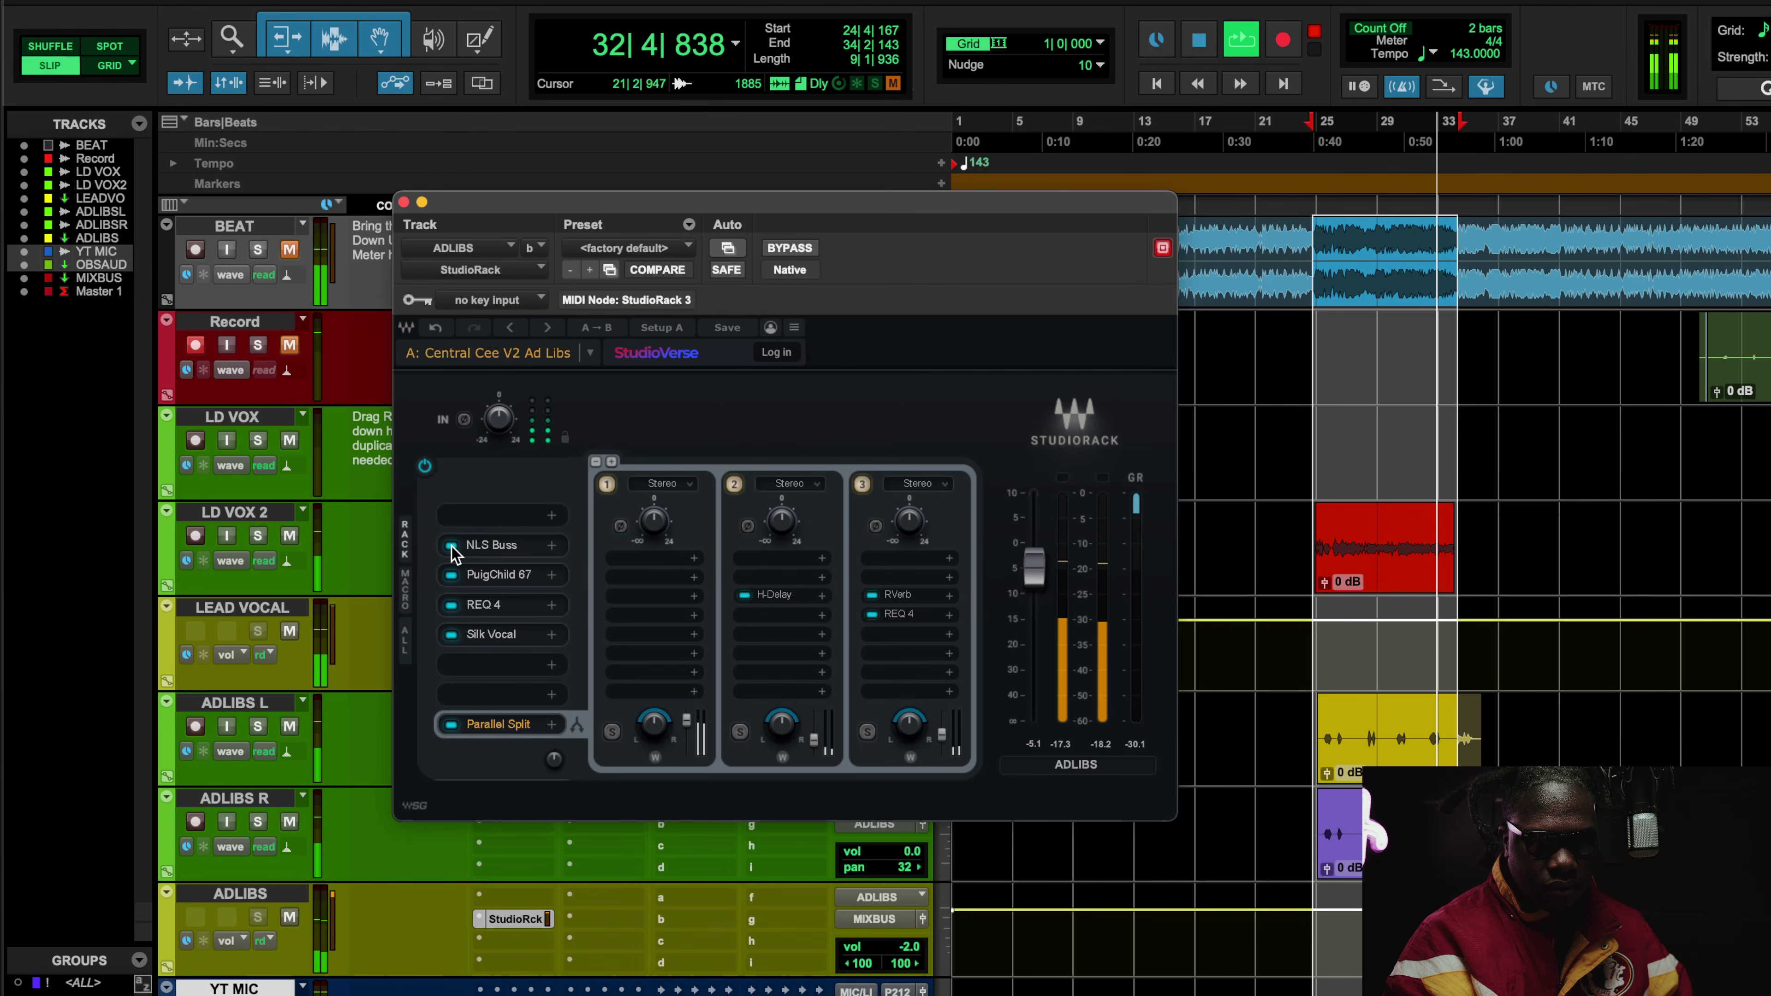
click(452, 544)
key(space)
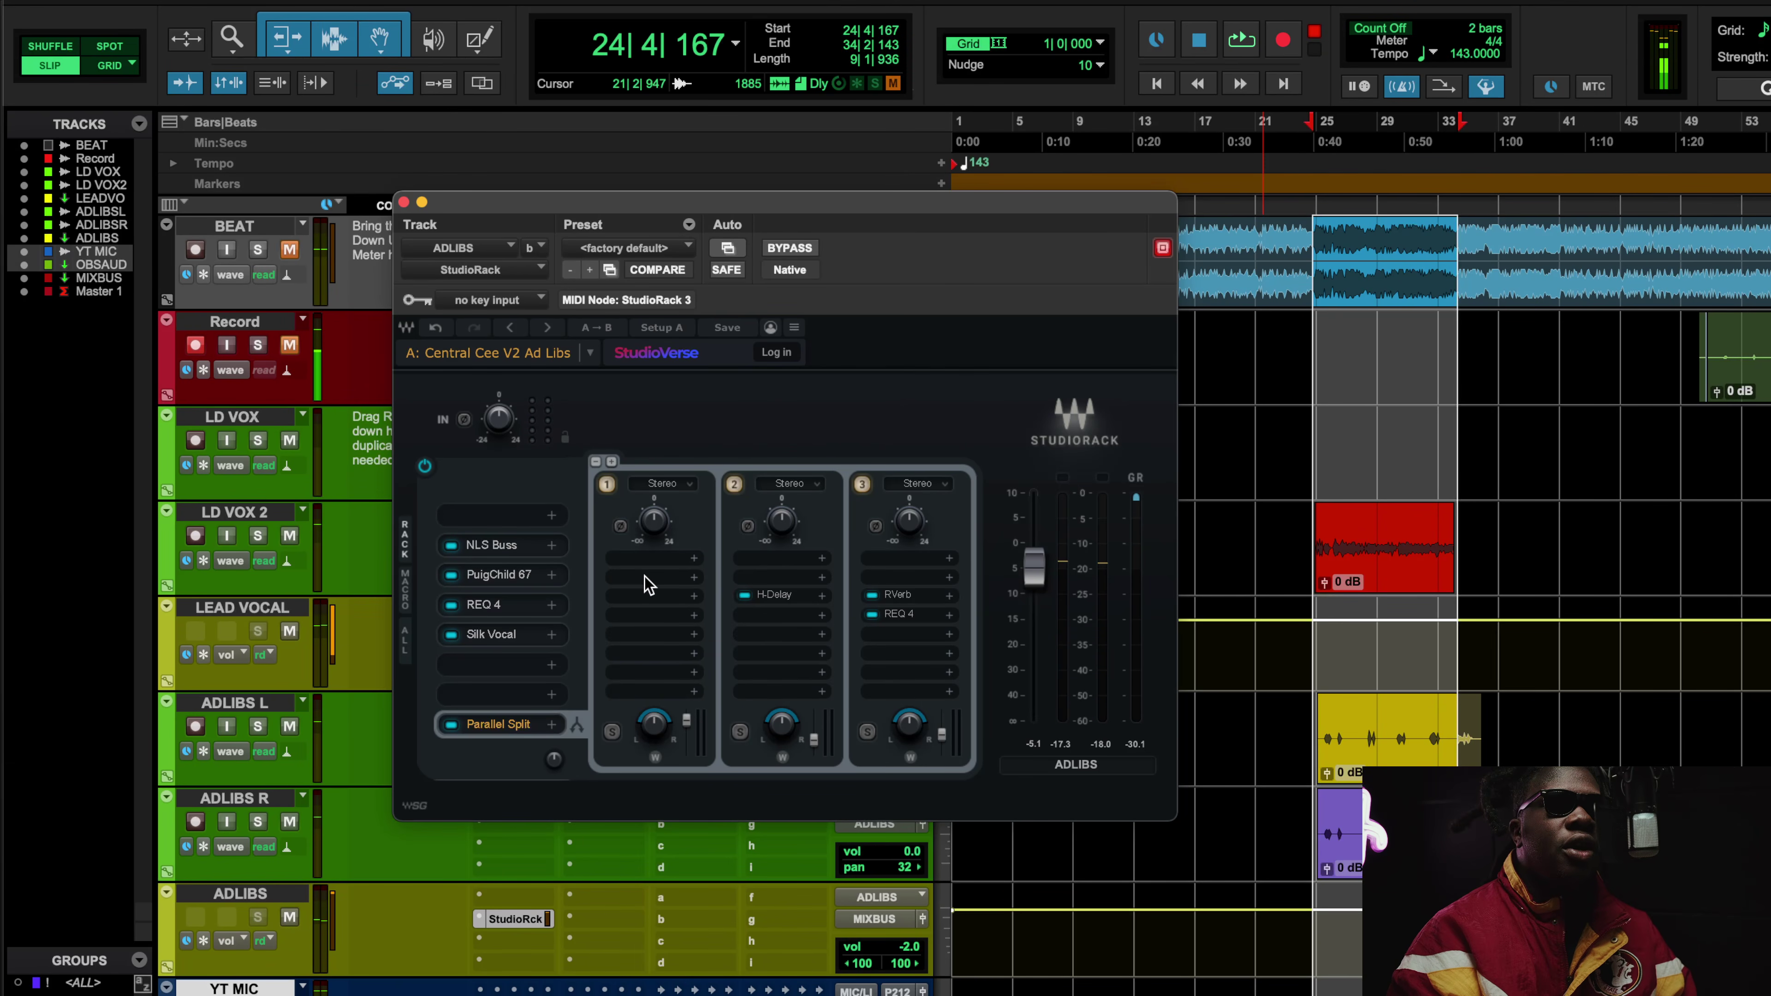